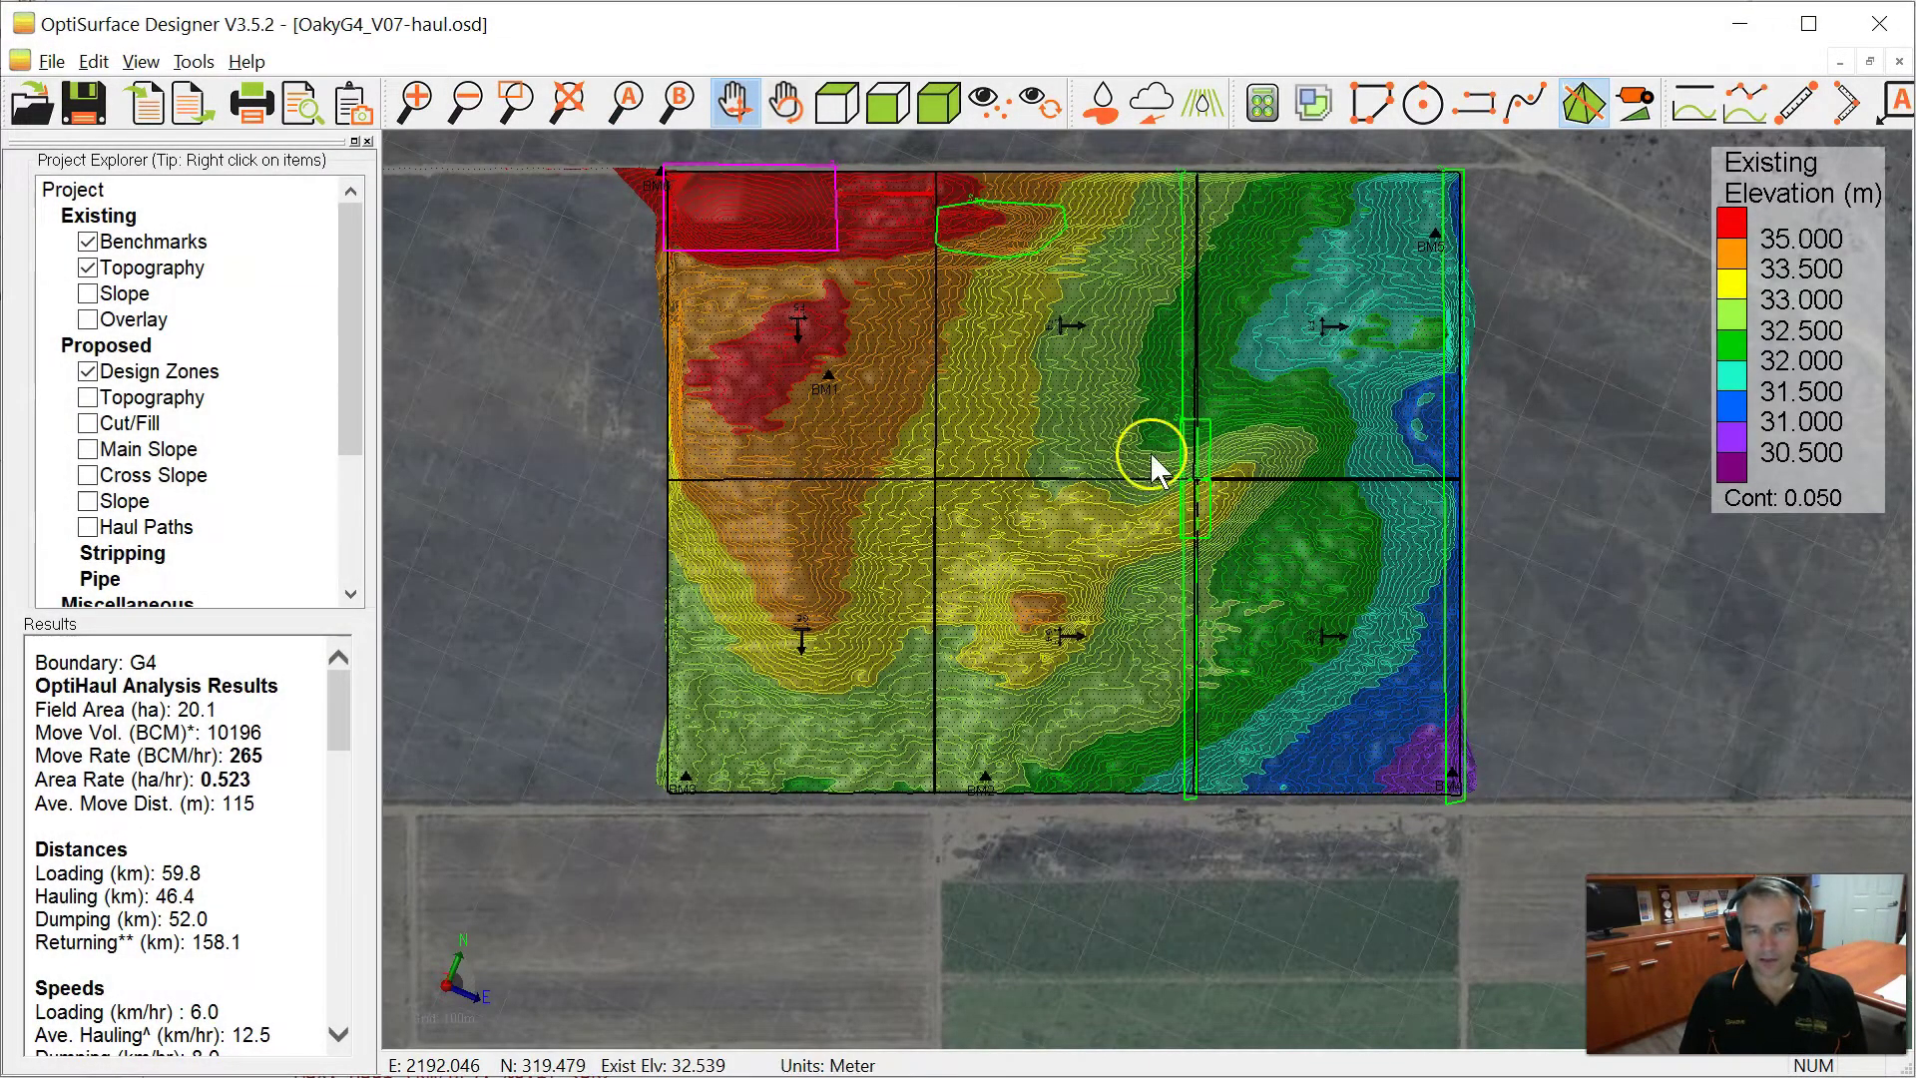
Switch to the proposed topography, zoom into G4 and turn on the Cut/Fill layer
{"action": "left_click_drag", "start_coordinate": [1149, 451], "coordinate": [1130, 494]}
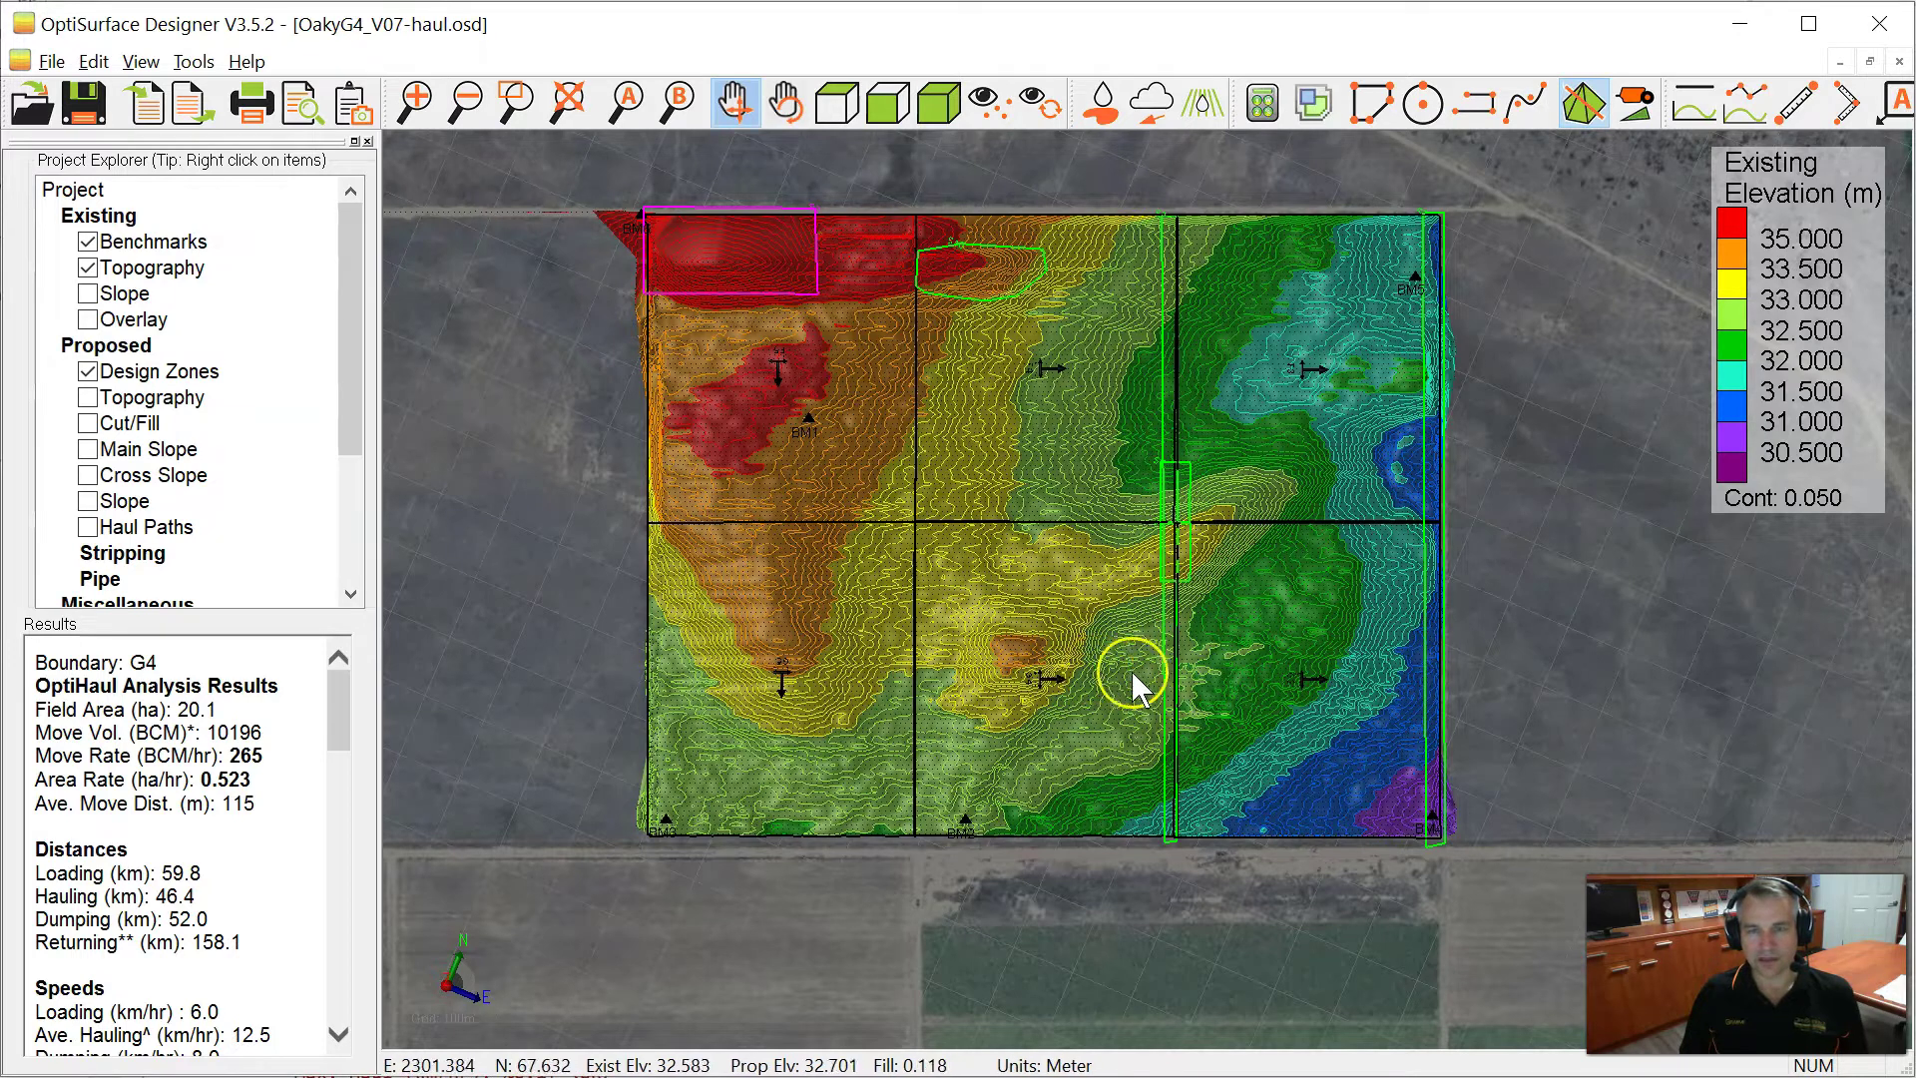
{"action": "key", "text": "p"}
{"action": "scroll", "coordinate": [1074, 705], "scroll_direction": "up", "scroll_amount": 1}
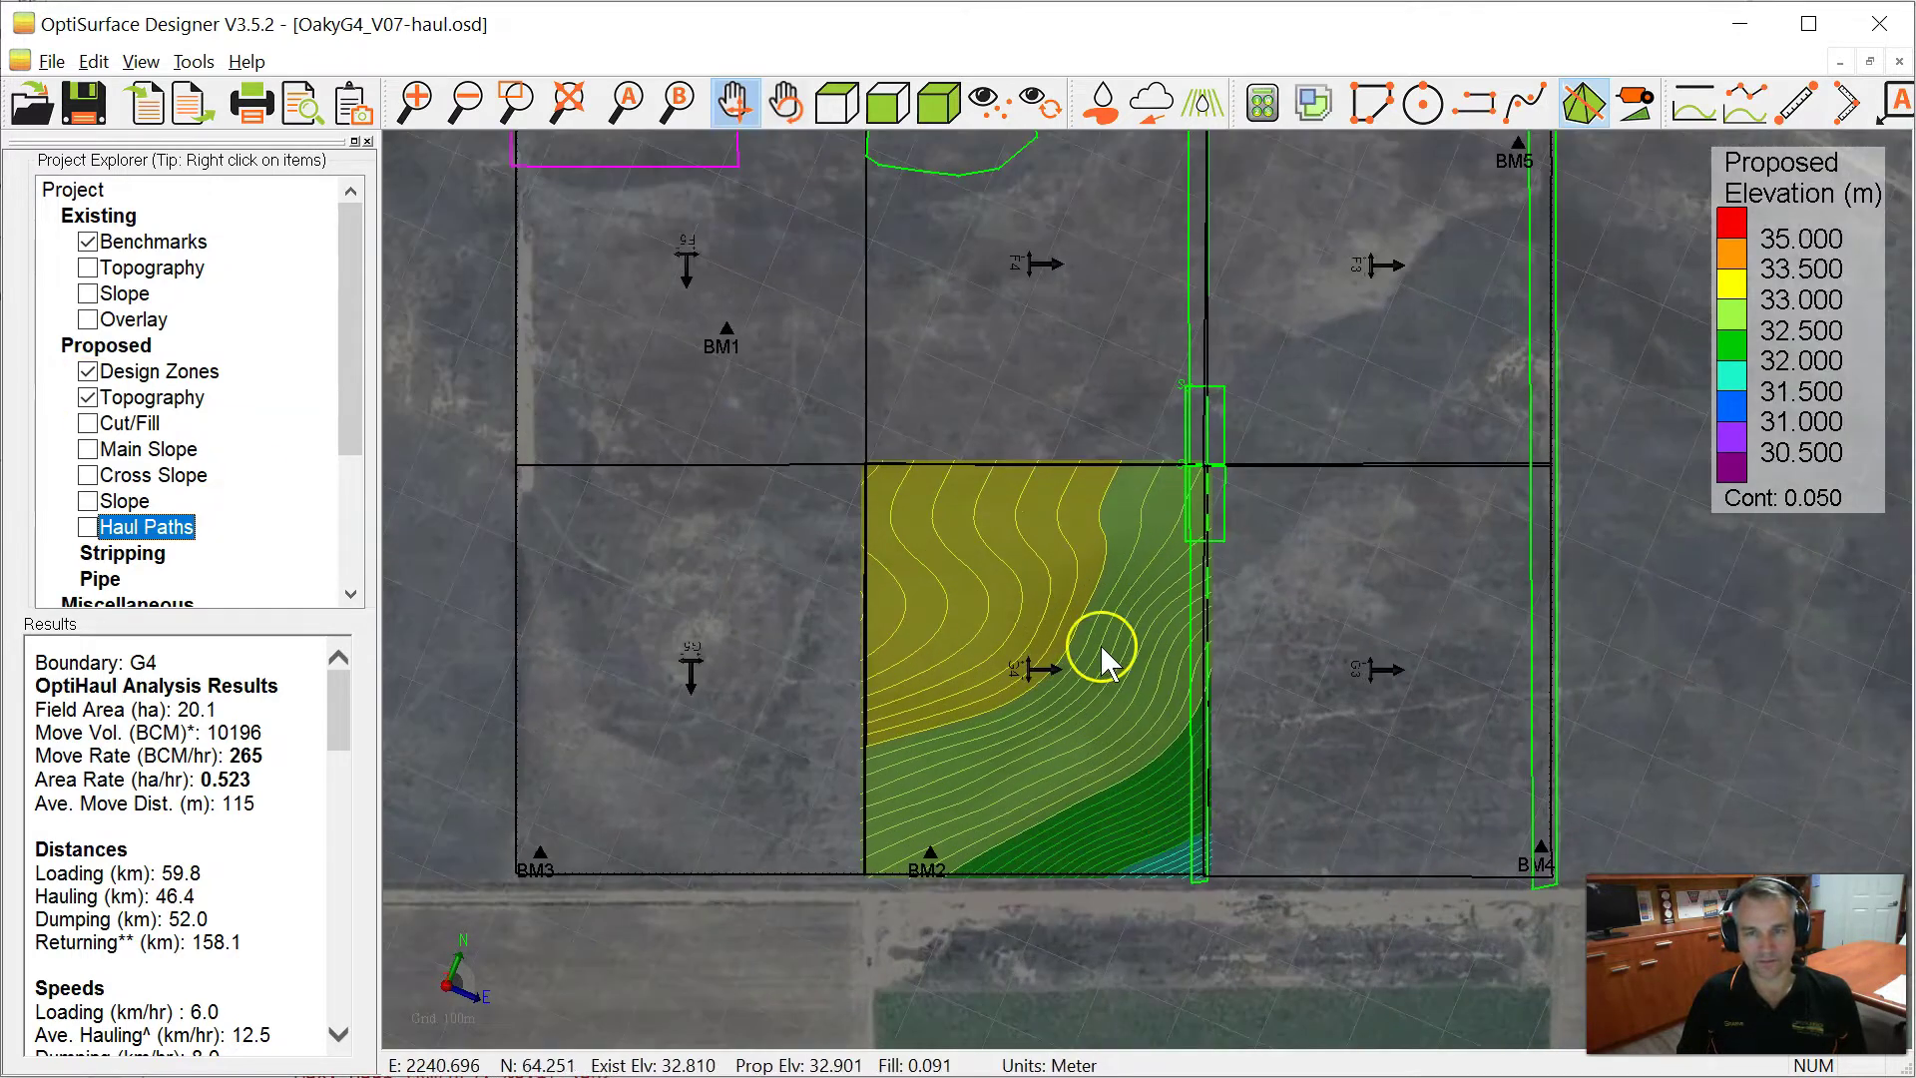
{"action": "scroll", "coordinate": [1110, 750], "scroll_direction": "up", "scroll_amount": 1}
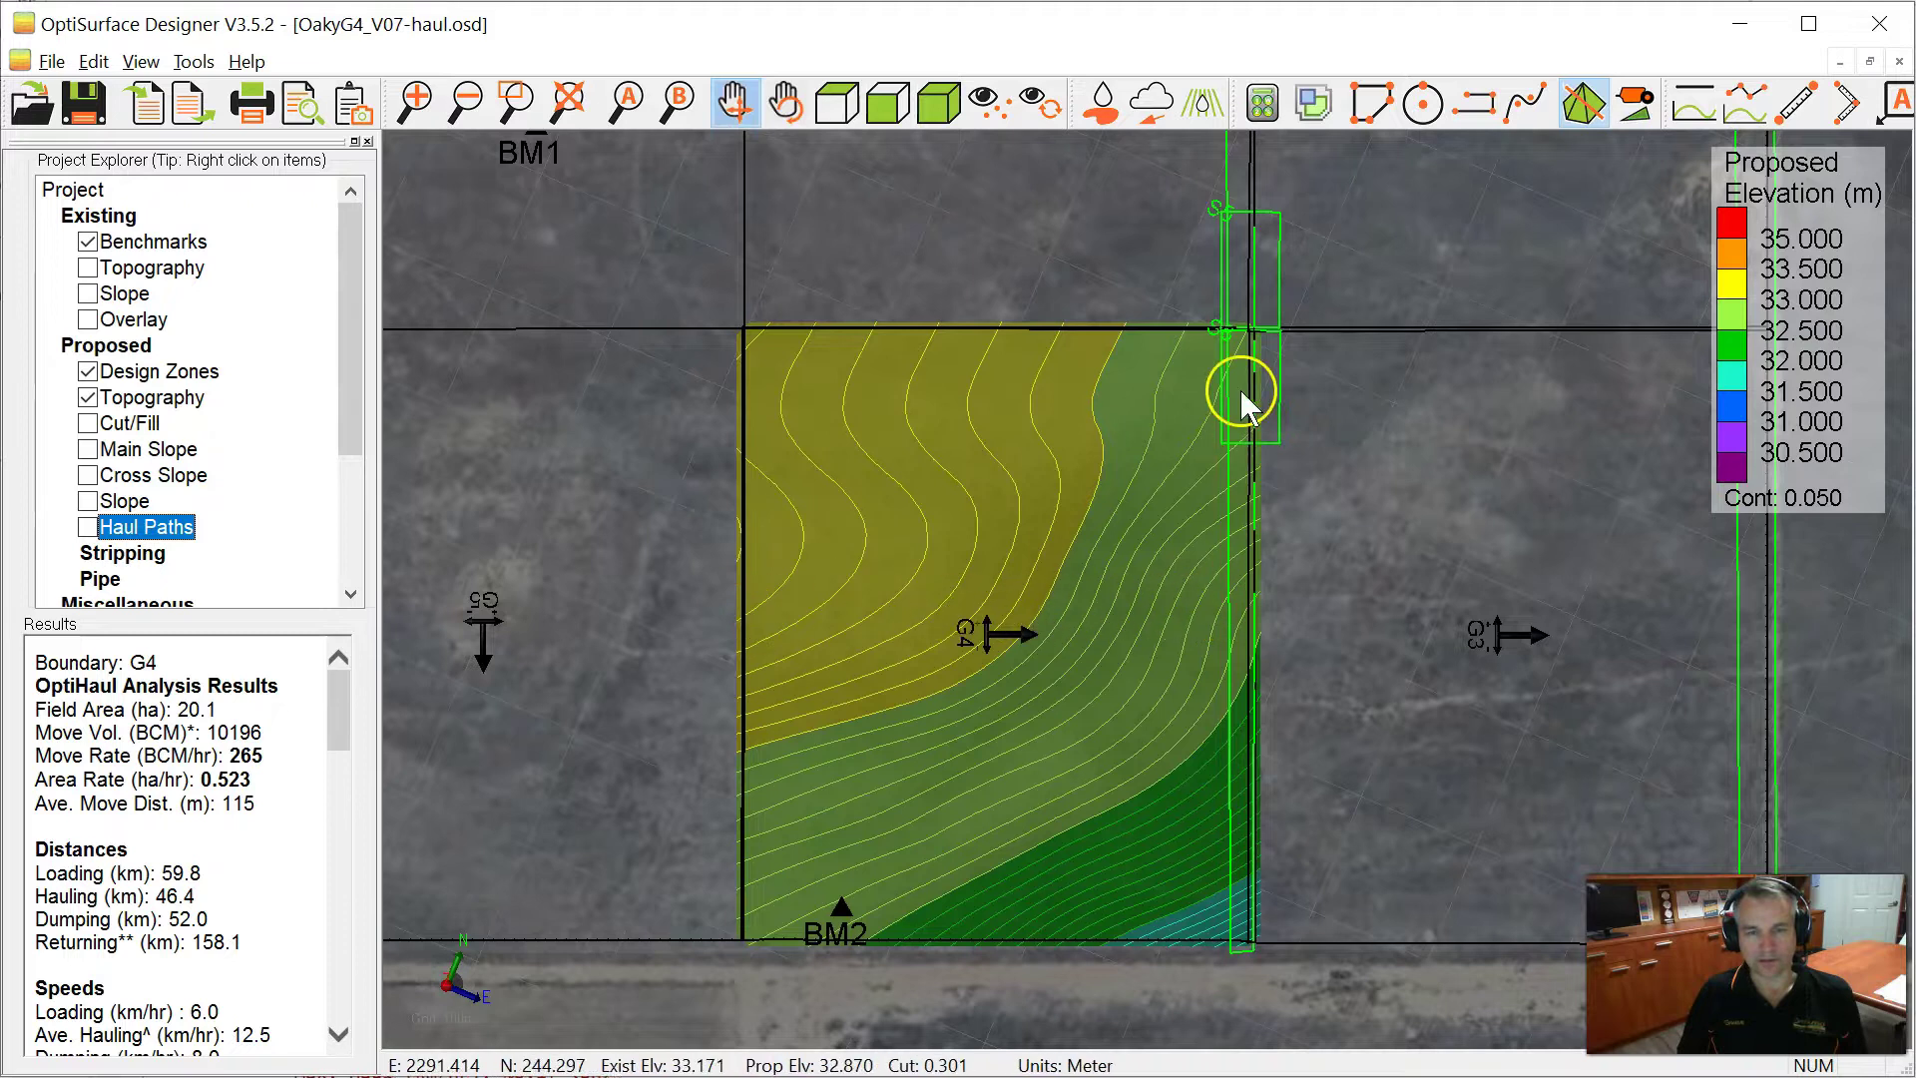
{"action": "left_click", "coordinate": [88, 423]}
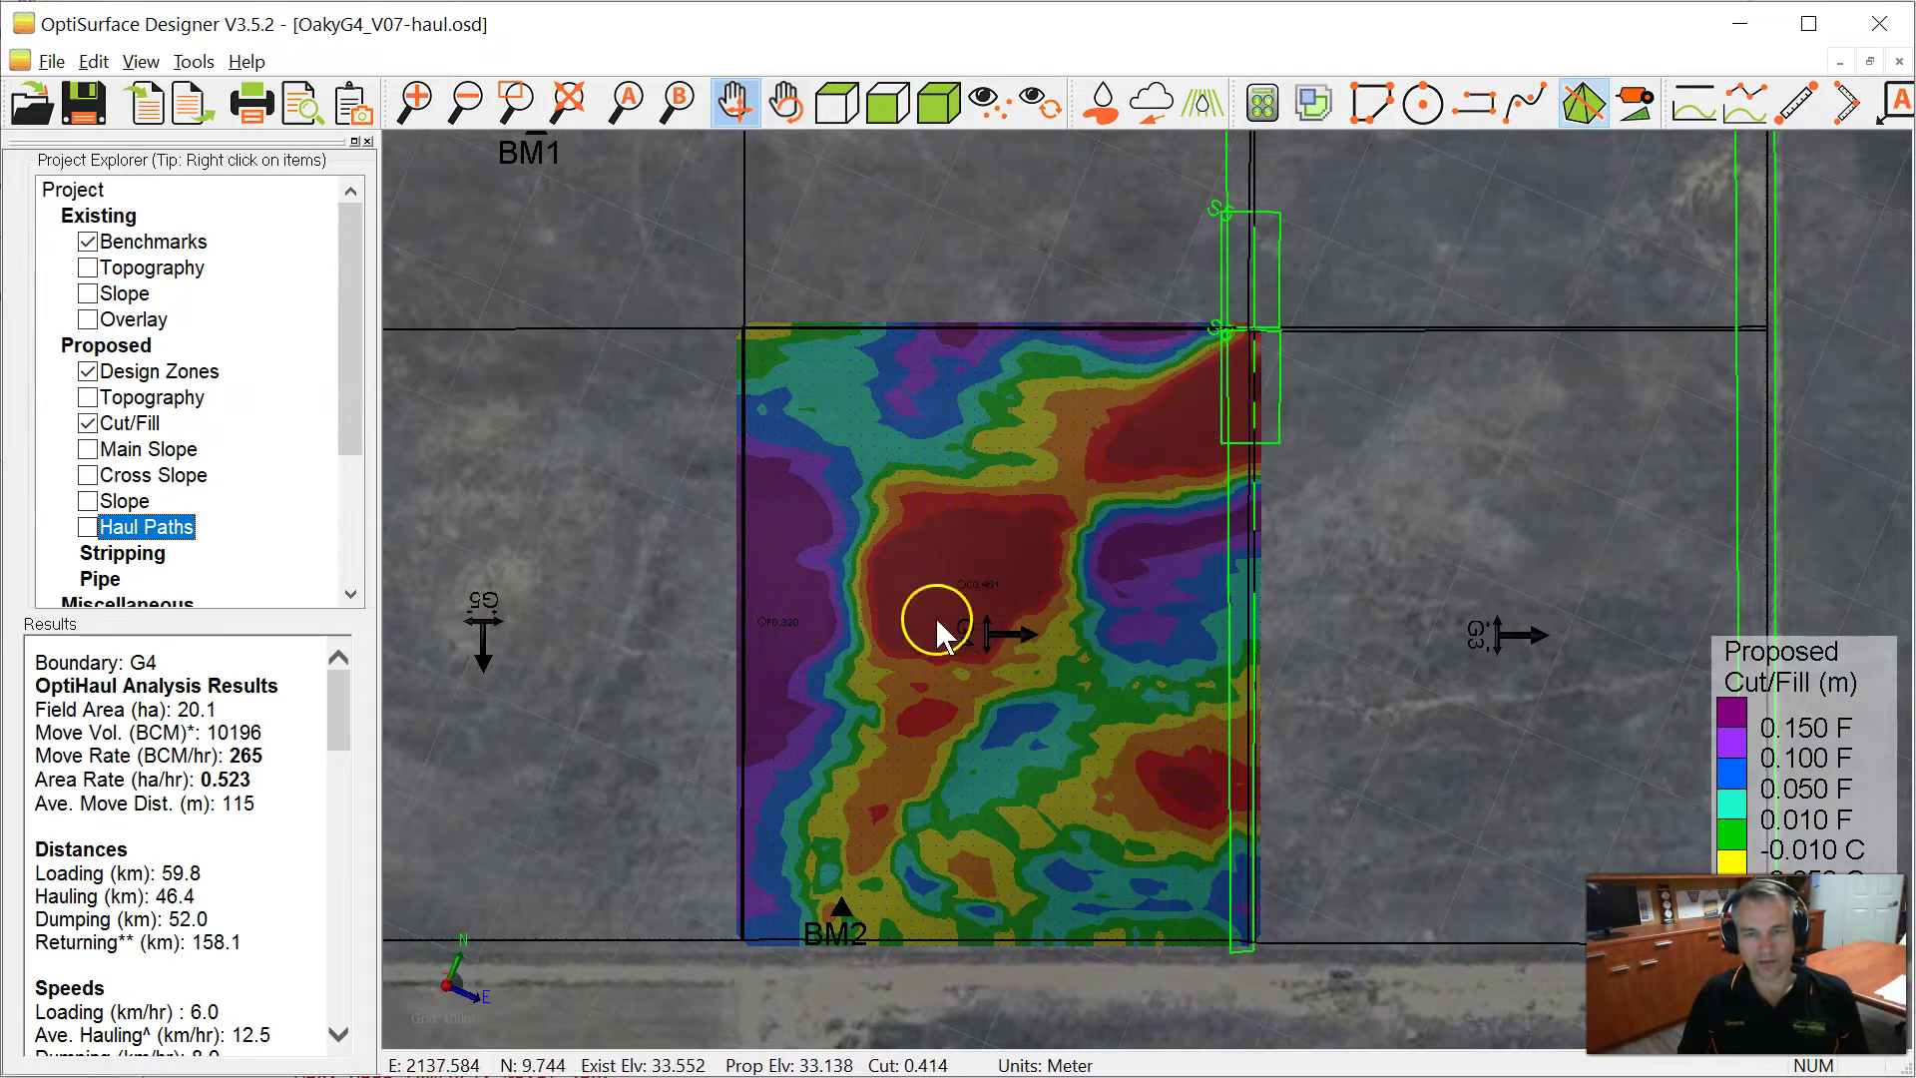
Review the cut/fill results: 9980 m³ cut, 8470 m³ fill and 497 m³/ha
{"action": "scroll", "coordinate": [828, 613], "scroll_direction": "up", "scroll_amount": 2}
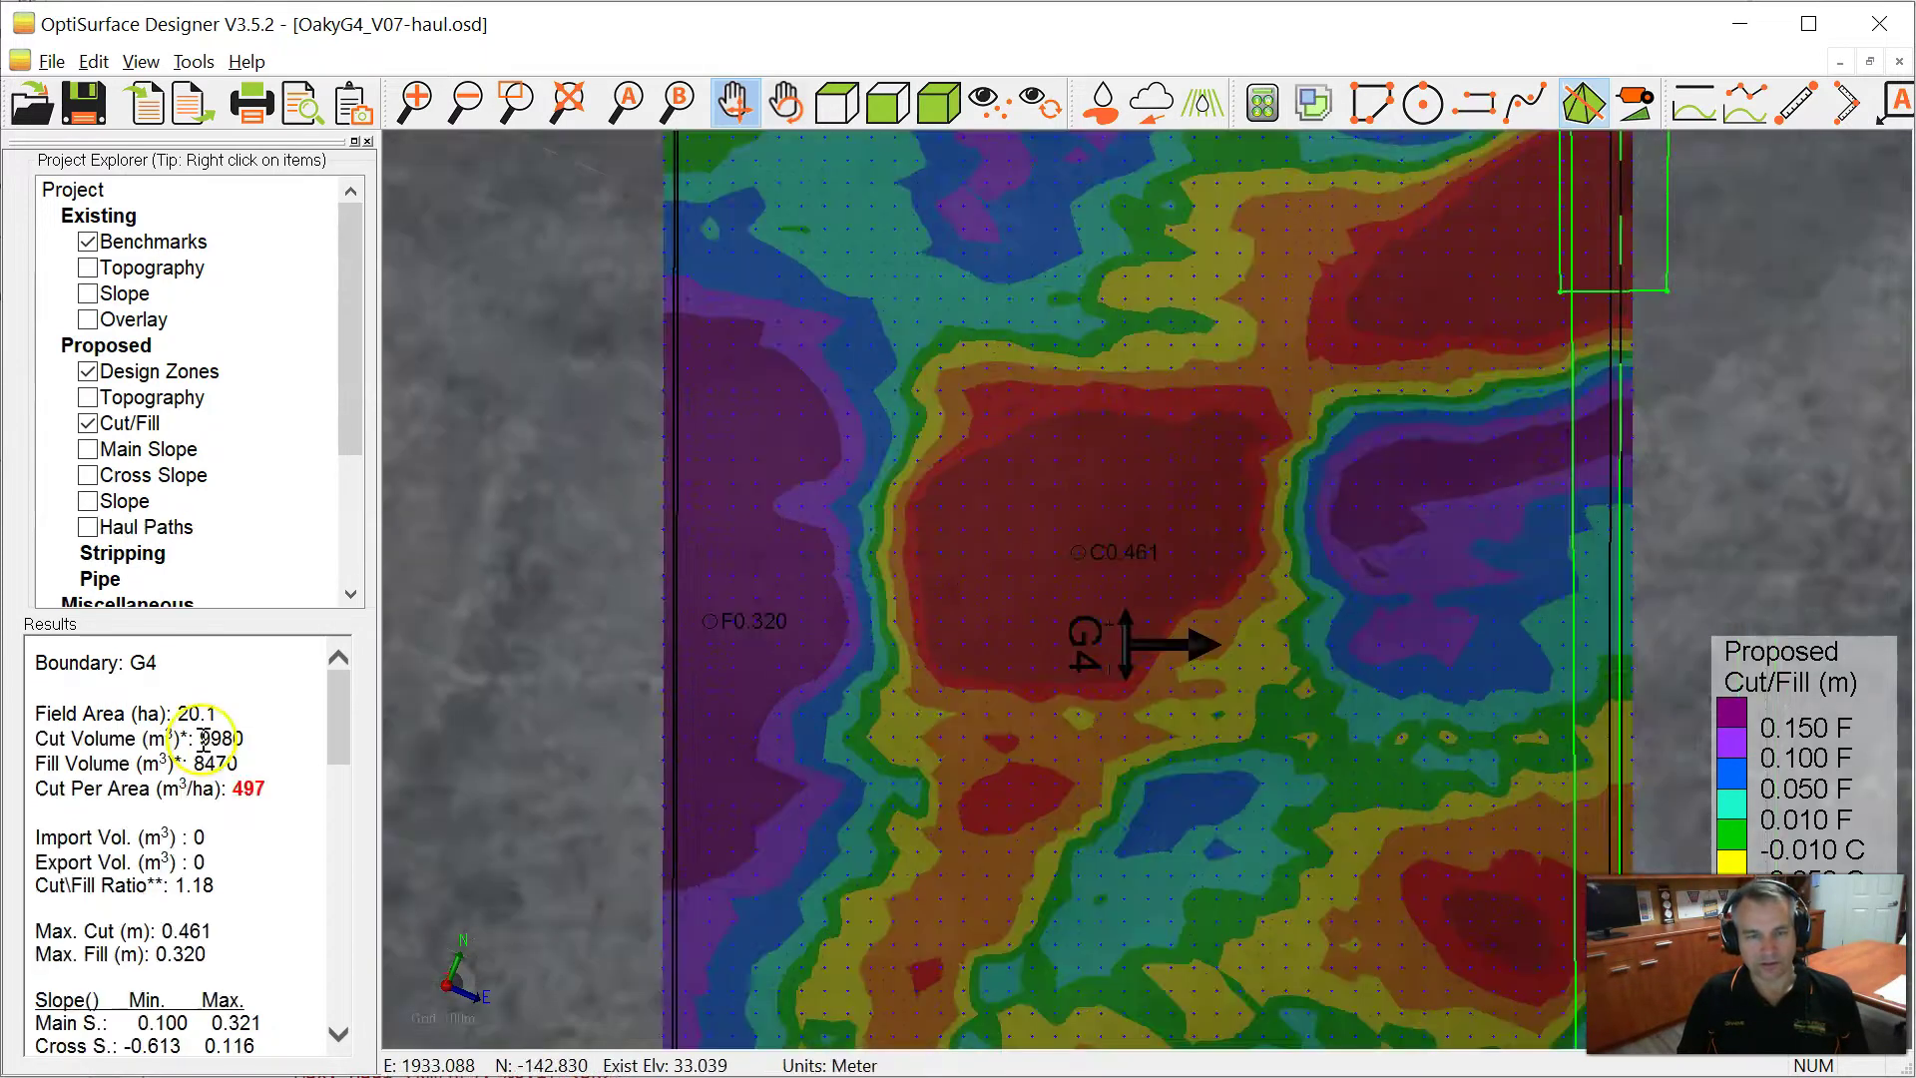
{"action": "left_click_drag", "start_coordinate": [200, 738], "coordinate": [275, 795]}
{"action": "left_click", "coordinate": [255, 792]}
{"action": "scroll", "coordinate": [961, 663], "scroll_direction": "down", "scroll_amount": 2}
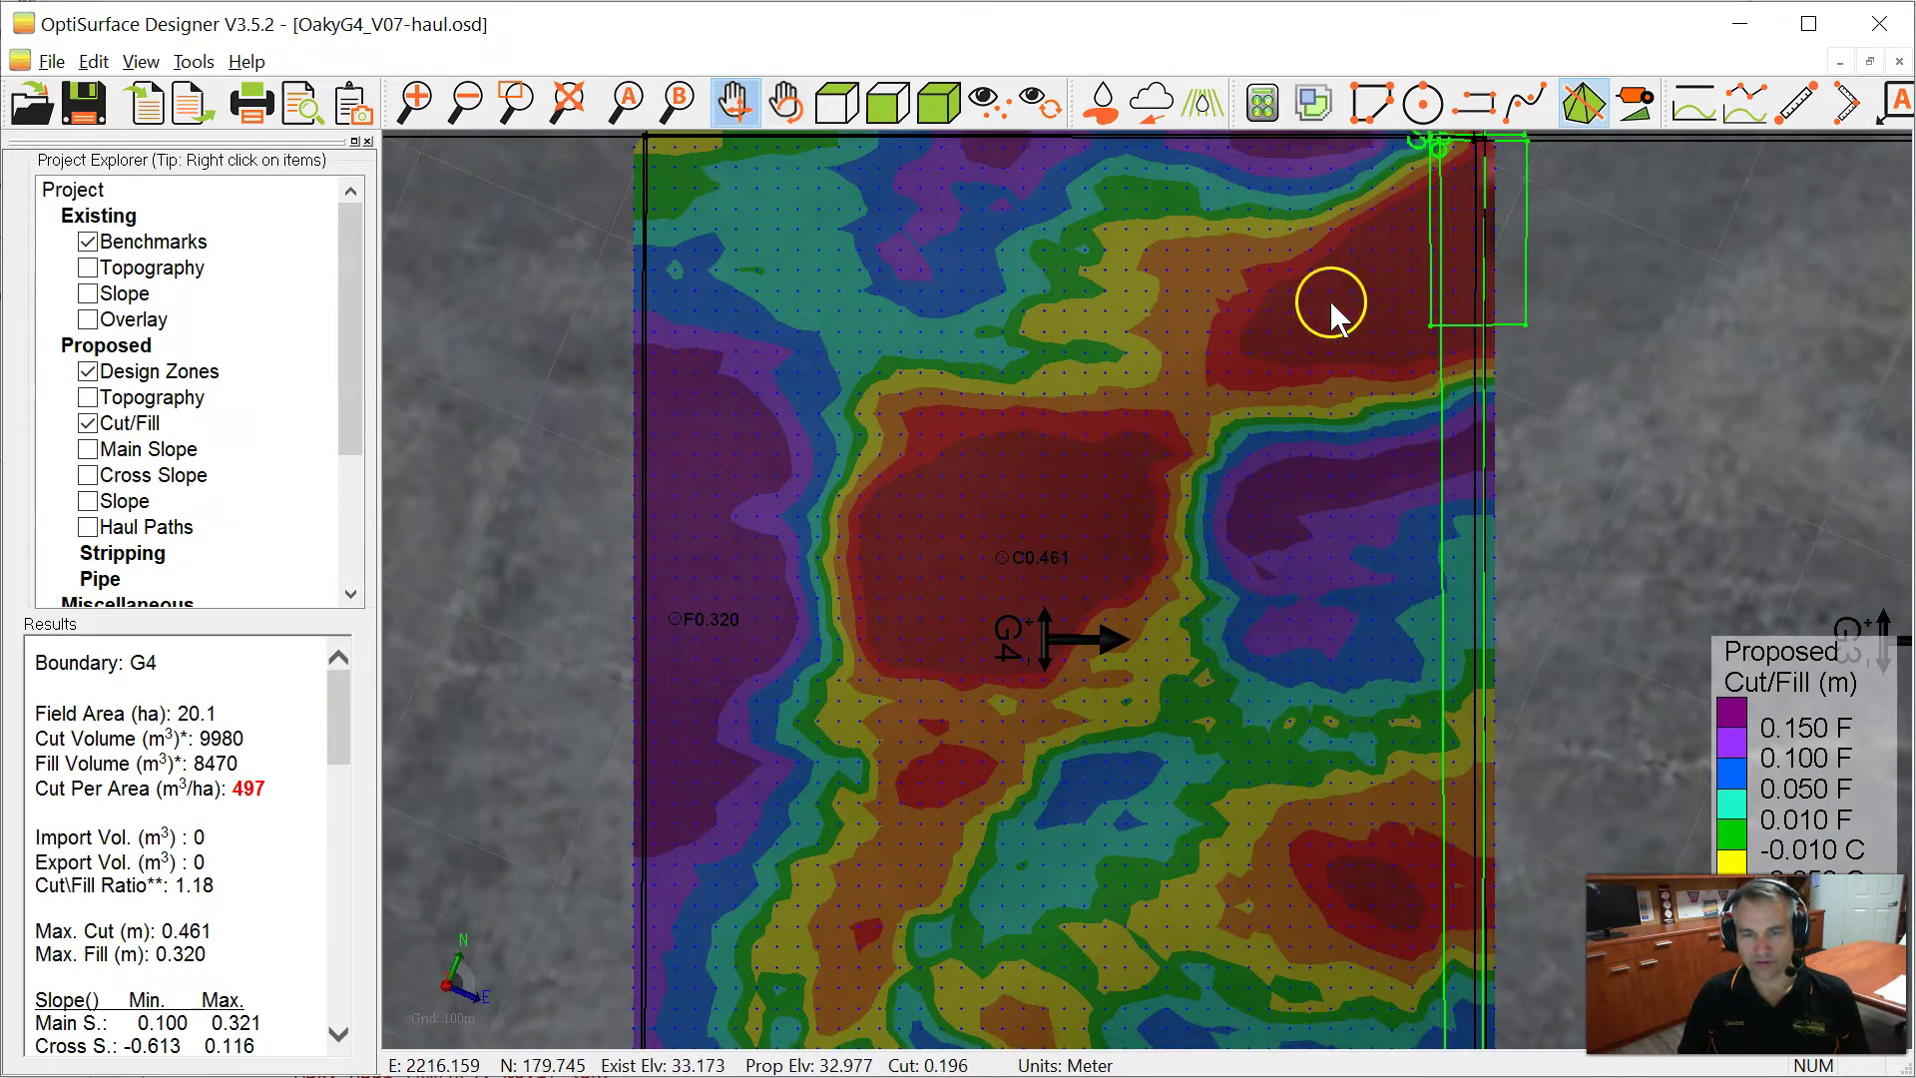
{"action": "left_click_drag", "start_coordinate": [907, 848], "coordinate": [926, 780]}
{"action": "scroll", "coordinate": [926, 780], "scroll_direction": "down", "scroll_amount": 1}
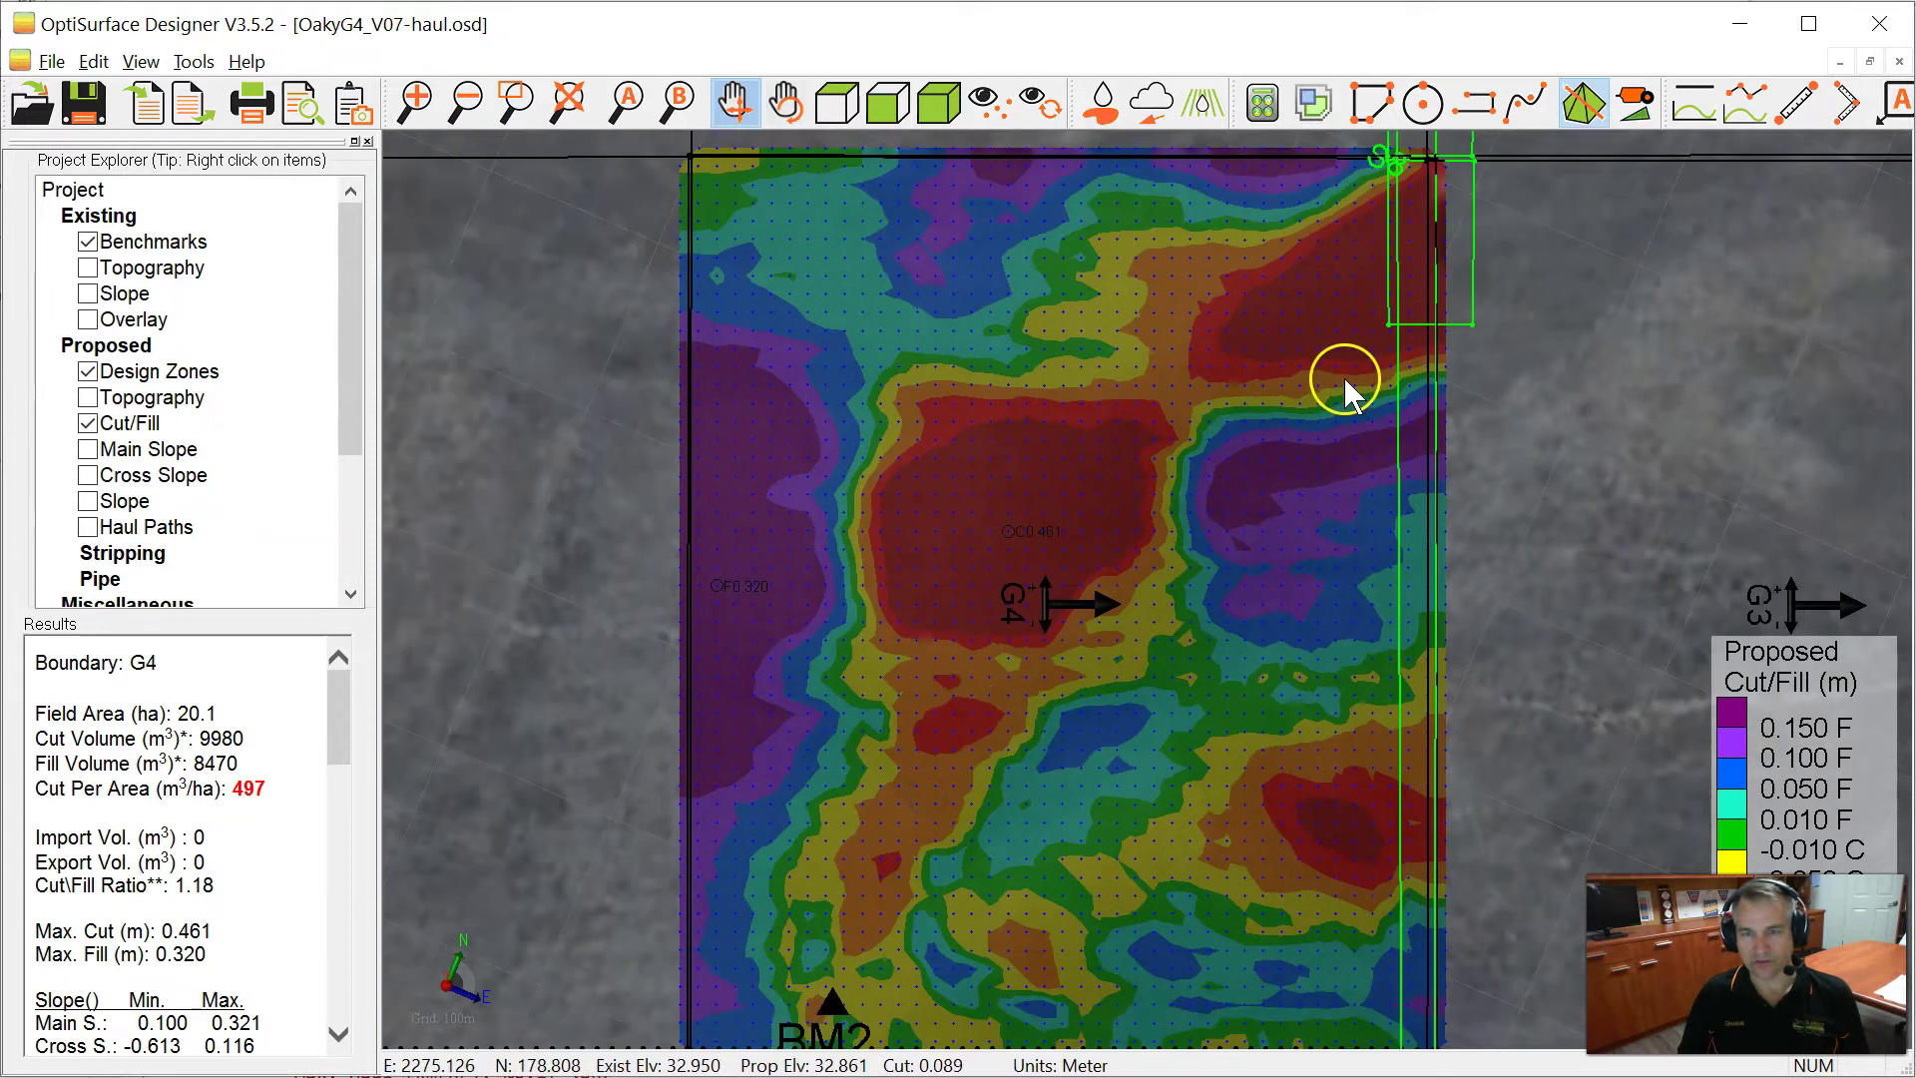
Open Tools > Haul Analysis for G4, showing 10 m grid, 66.88° direction and 30% swell
{"action": "left_click", "coordinate": [193, 62]}
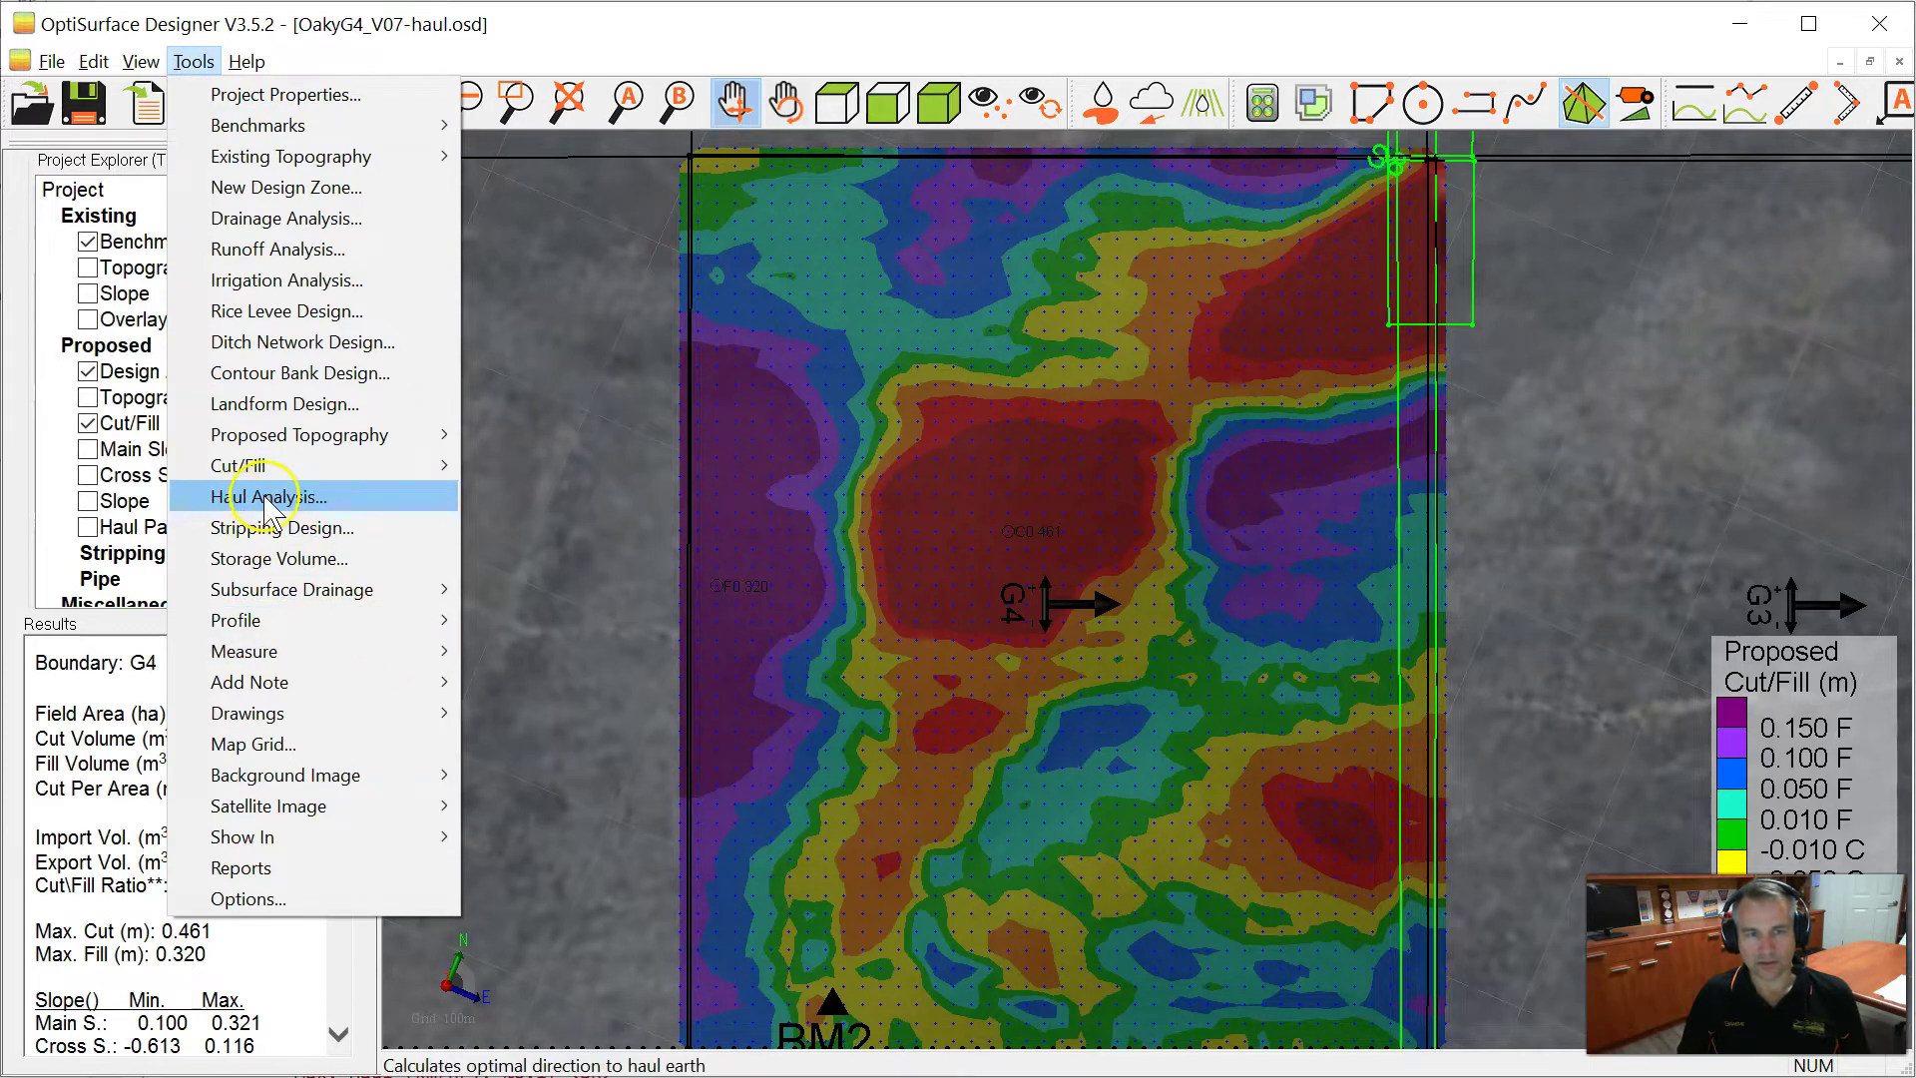
{"action": "left_click", "coordinate": [1637, 103]}
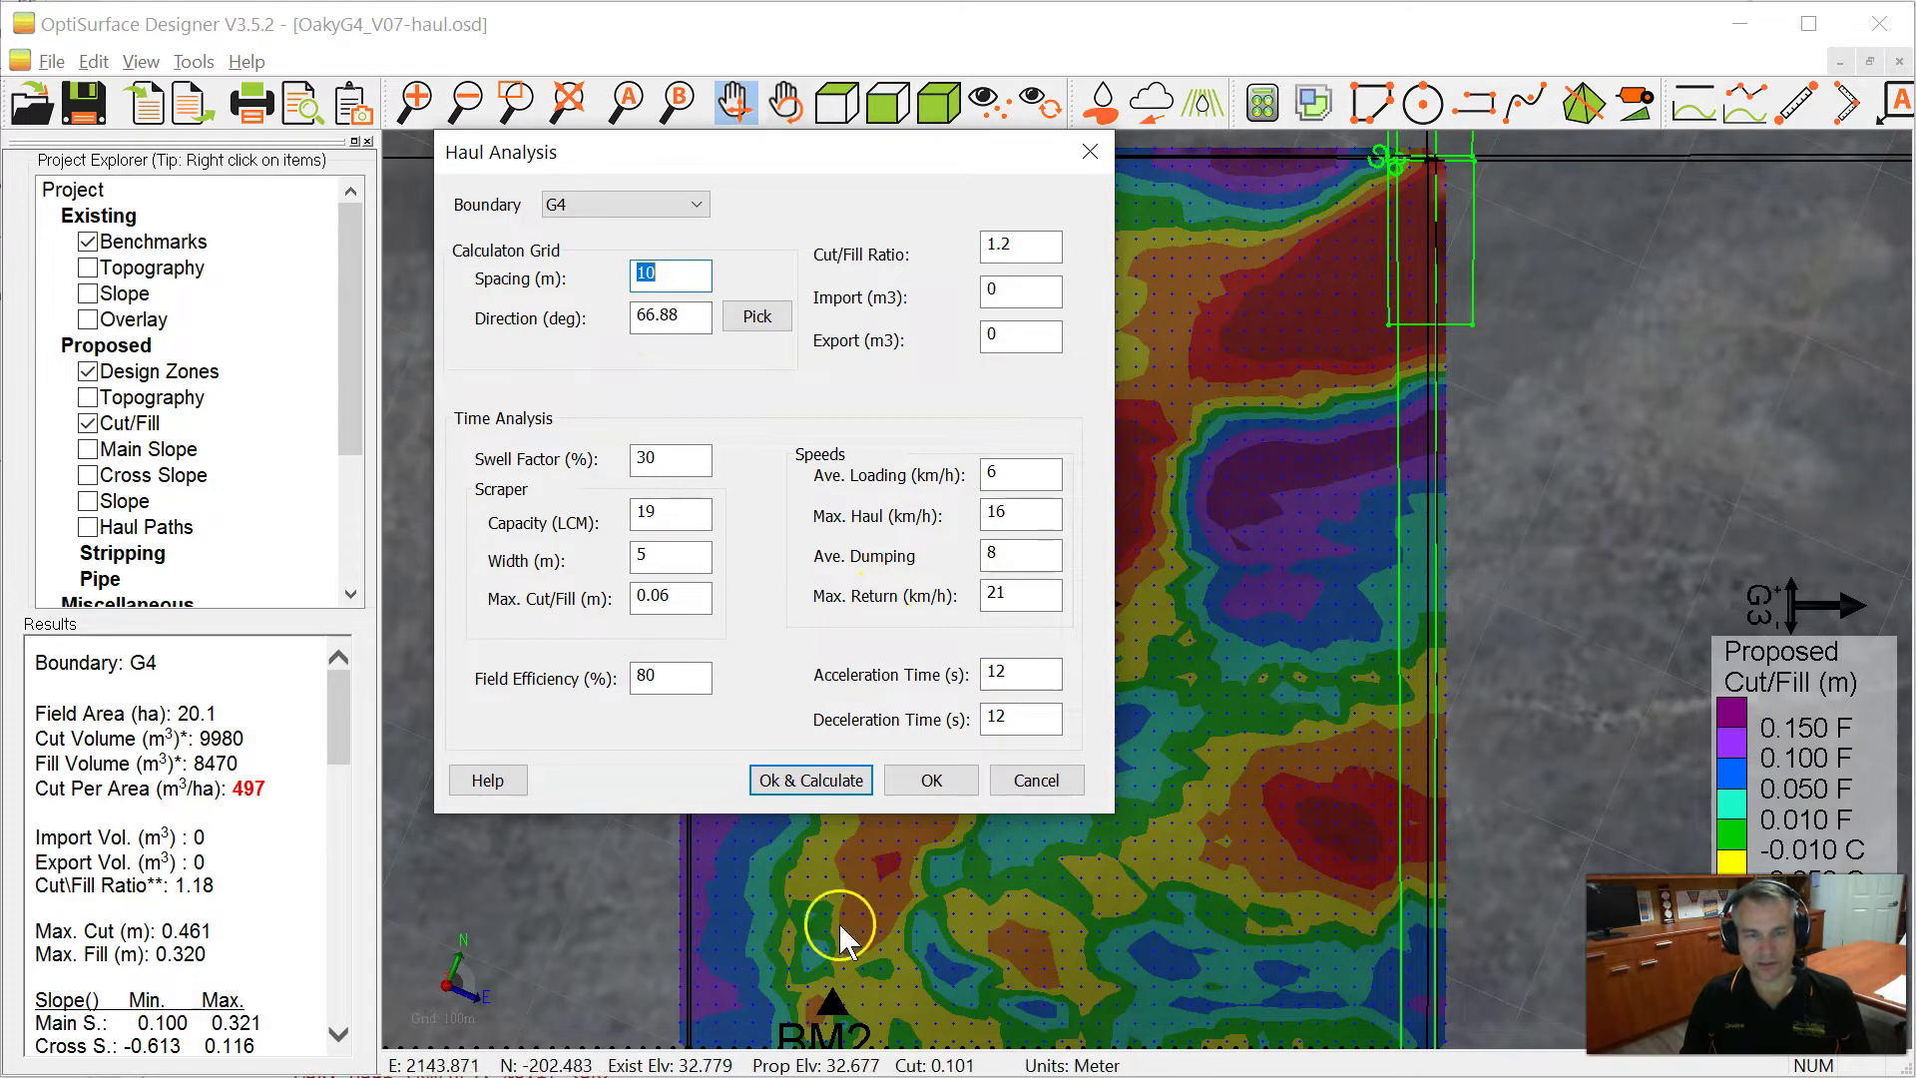
{"action": "double_click", "coordinate": [675, 454]}
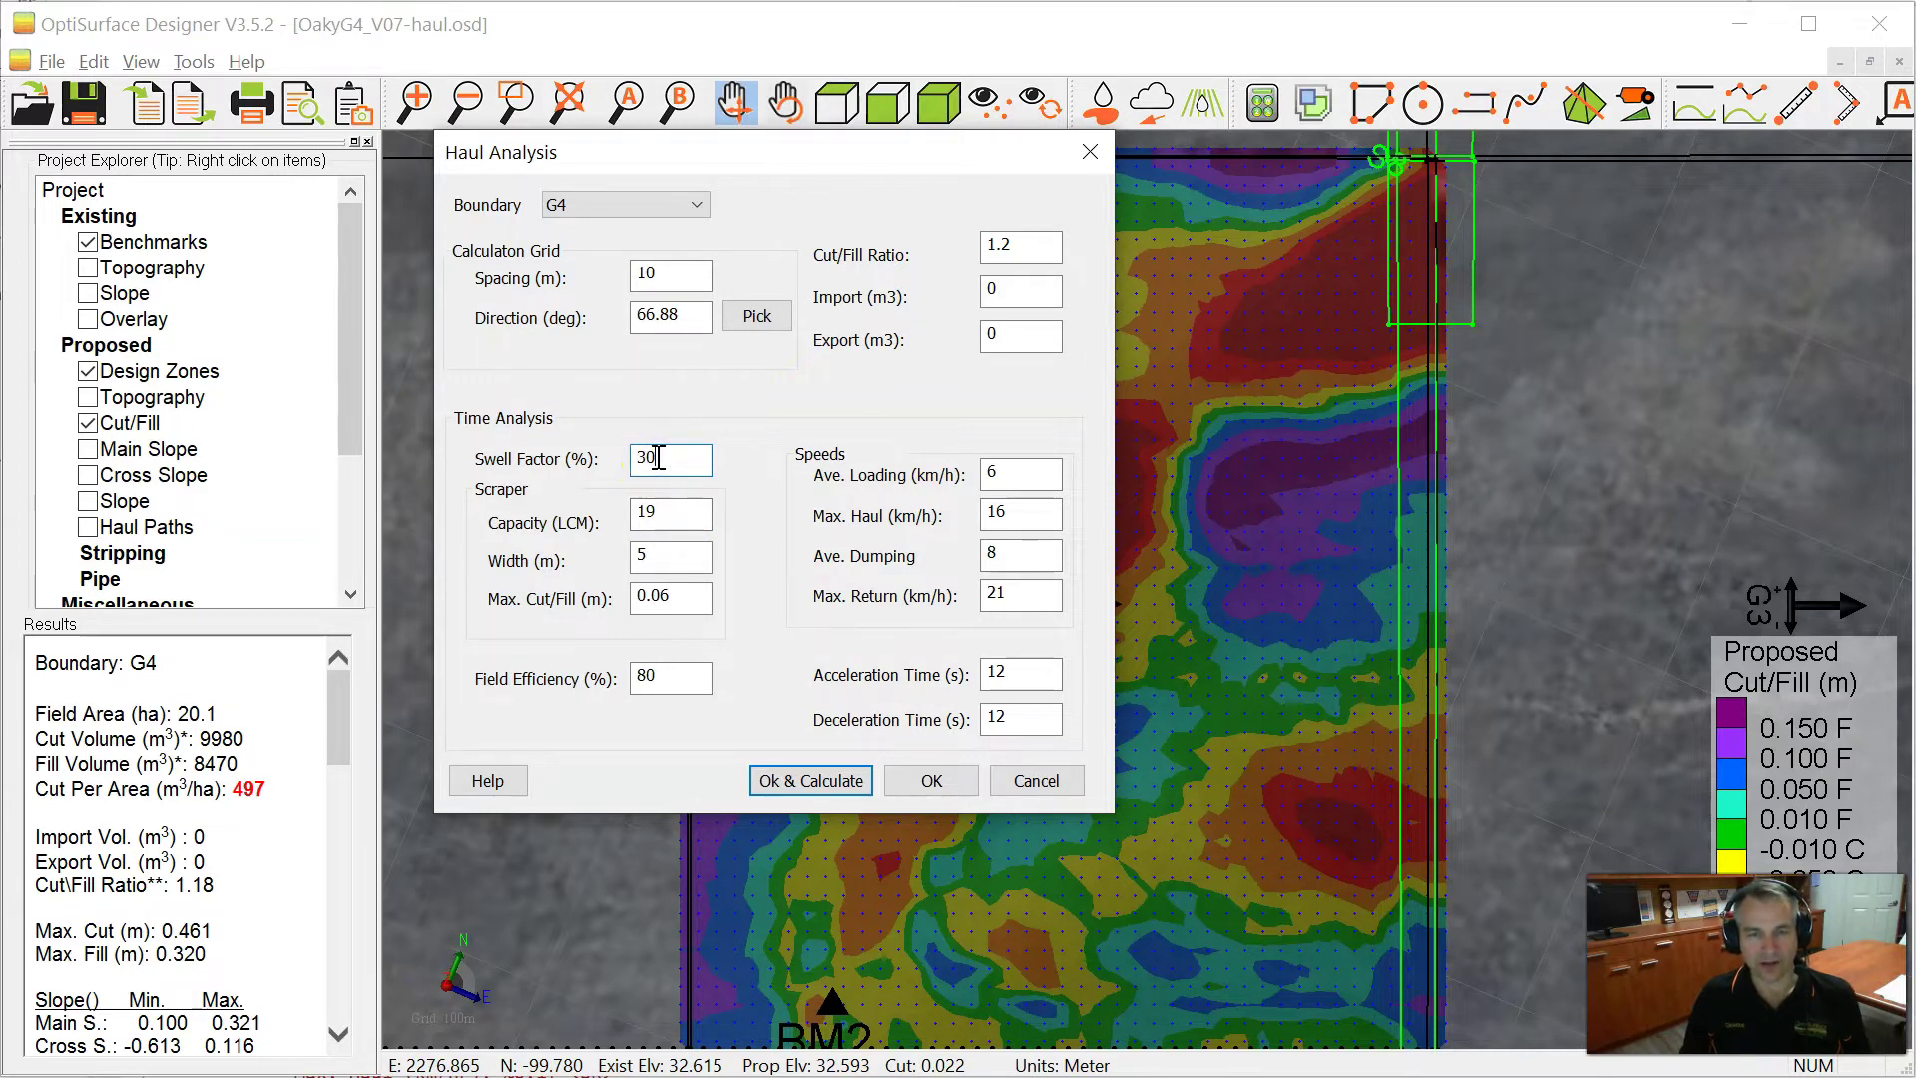
{"action": "left_click", "coordinate": [667, 520]}
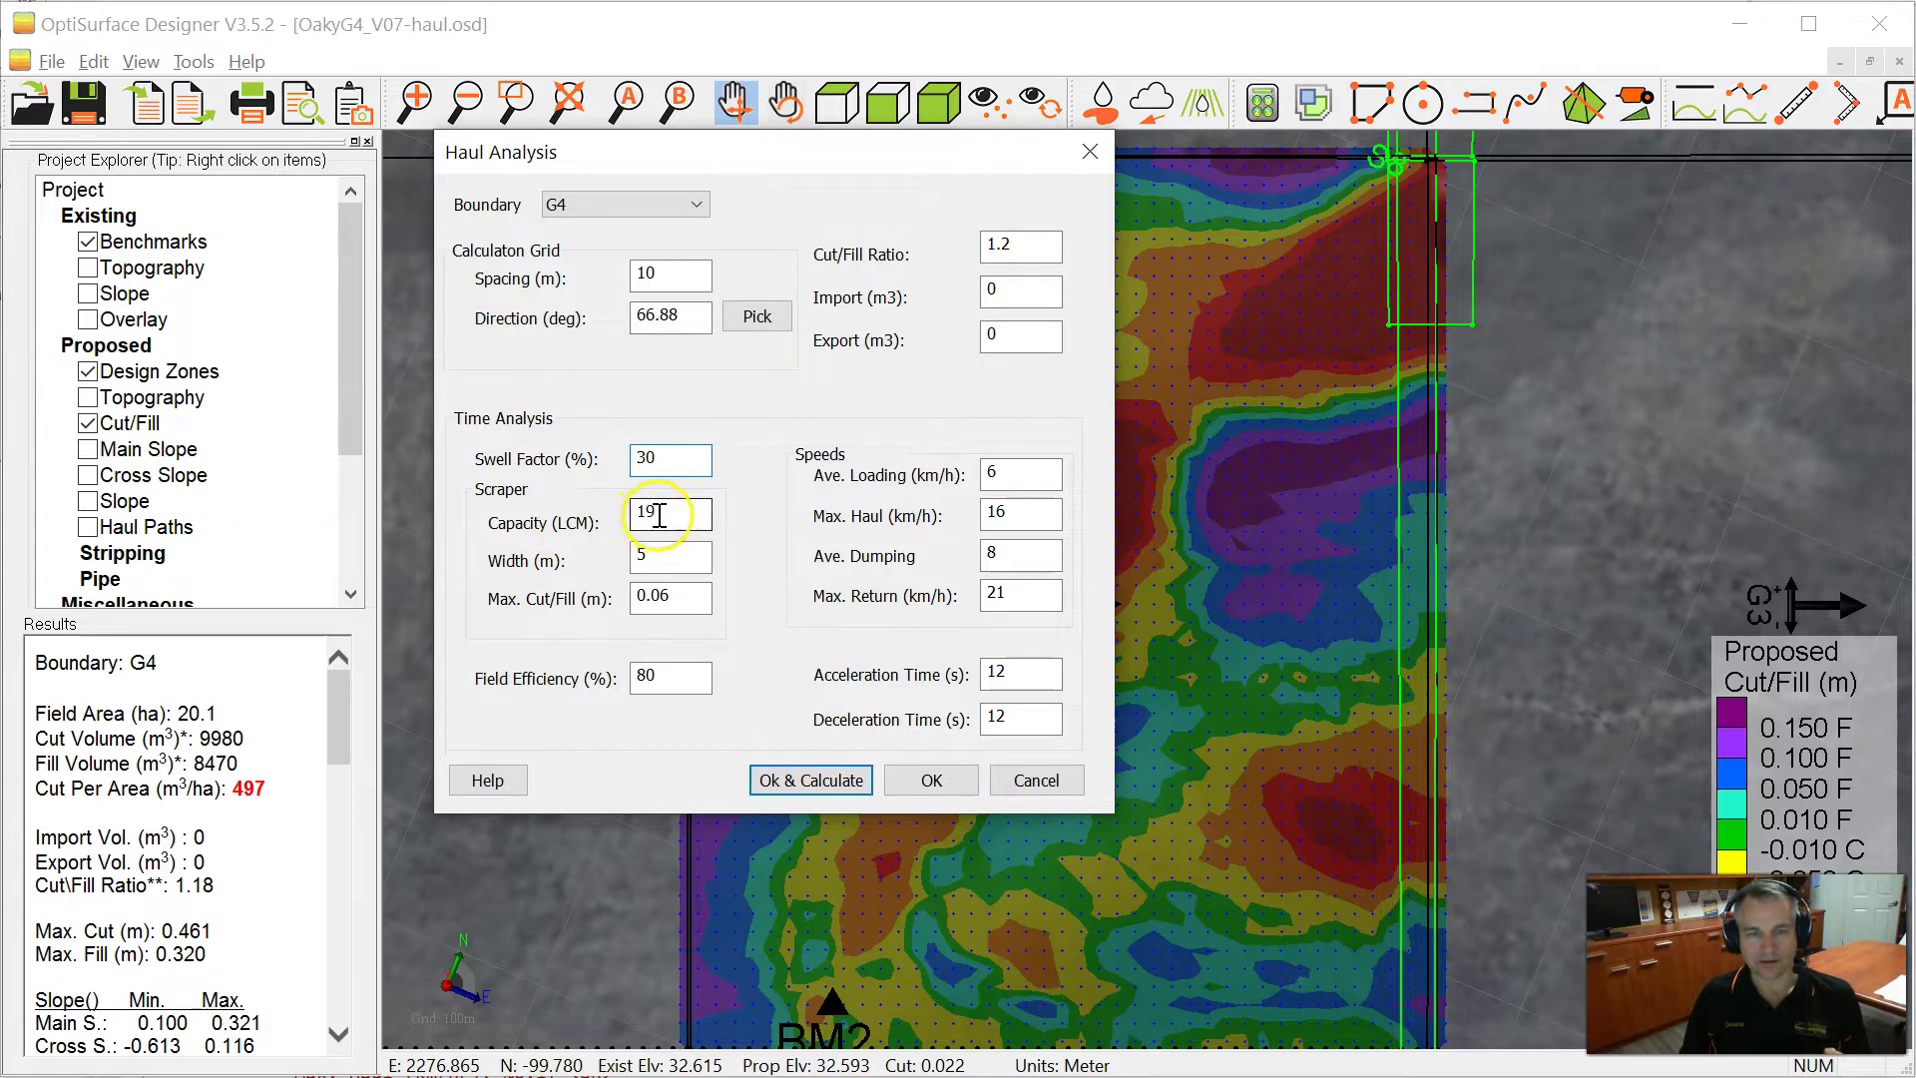
{"action": "left_click_drag", "start_coordinate": [659, 515], "coordinate": [576, 523]}
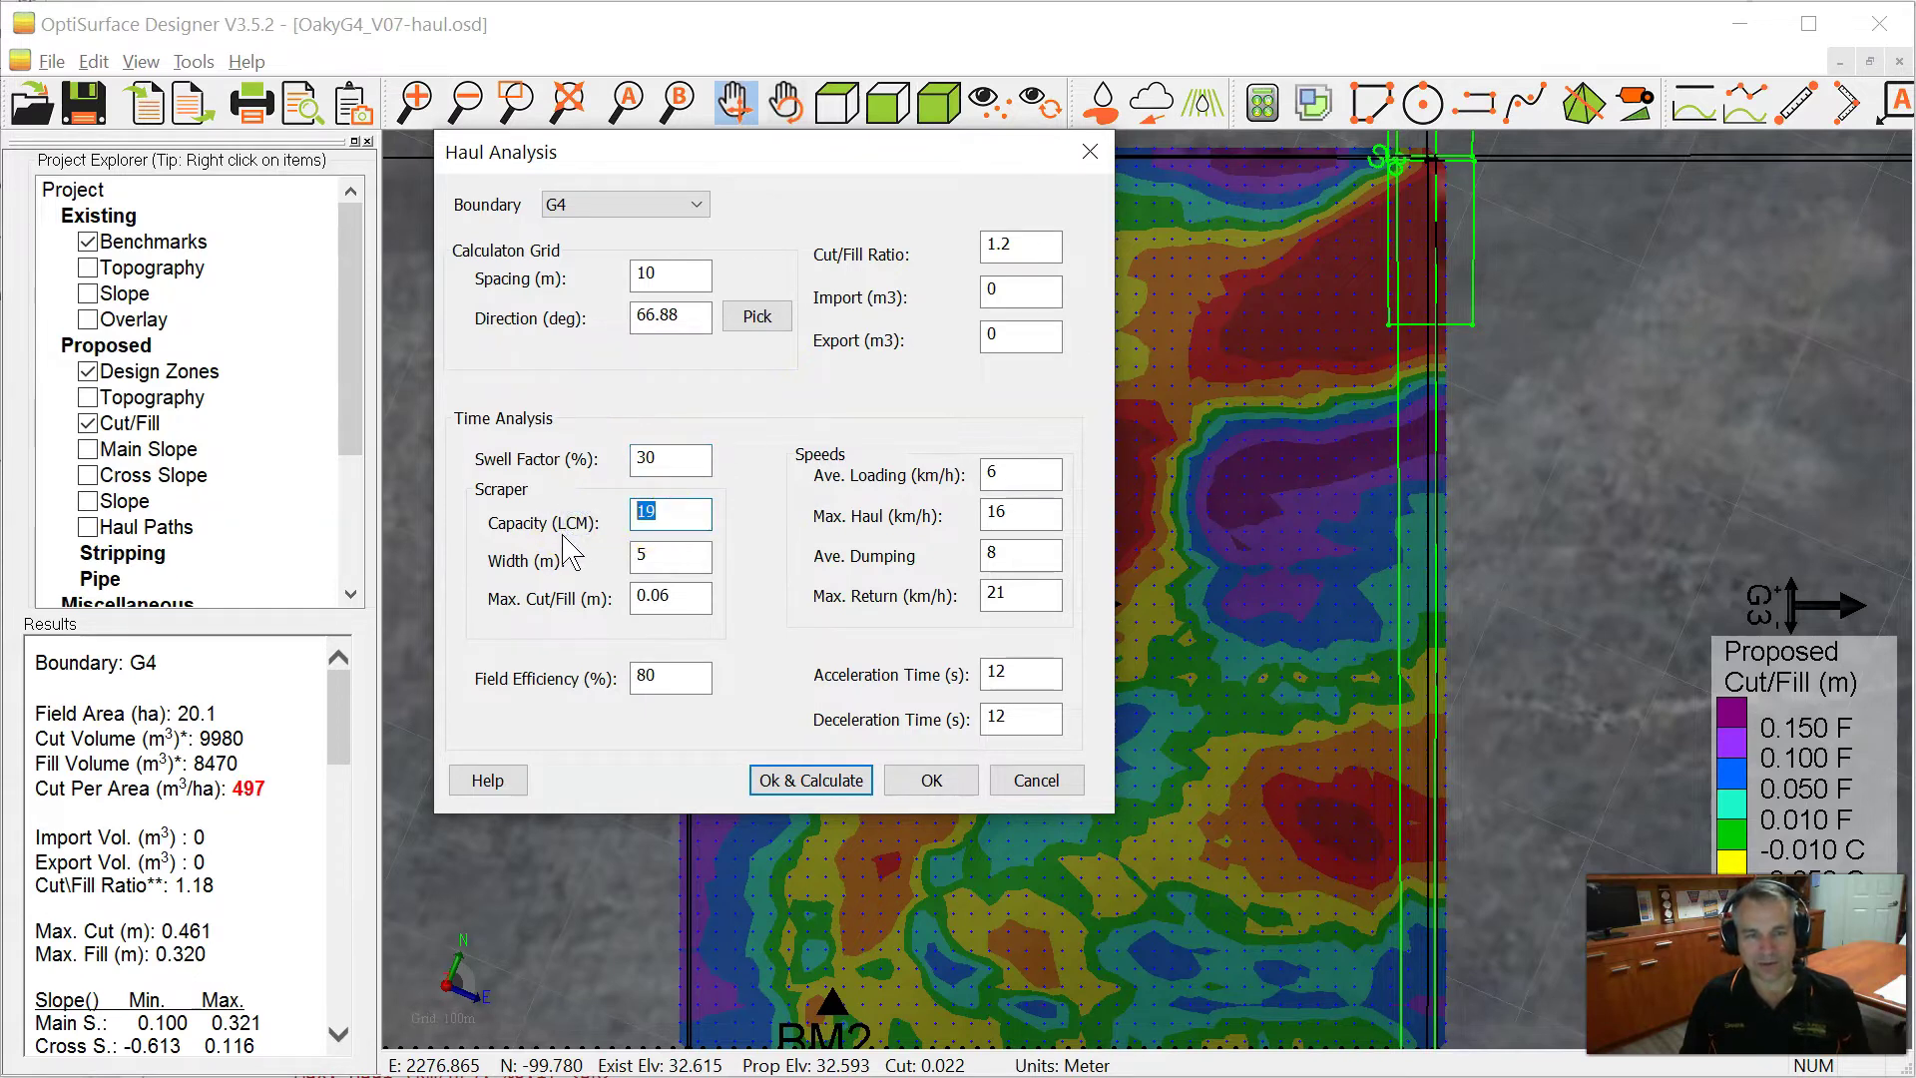
{"action": "left_click", "coordinate": [547, 539]}
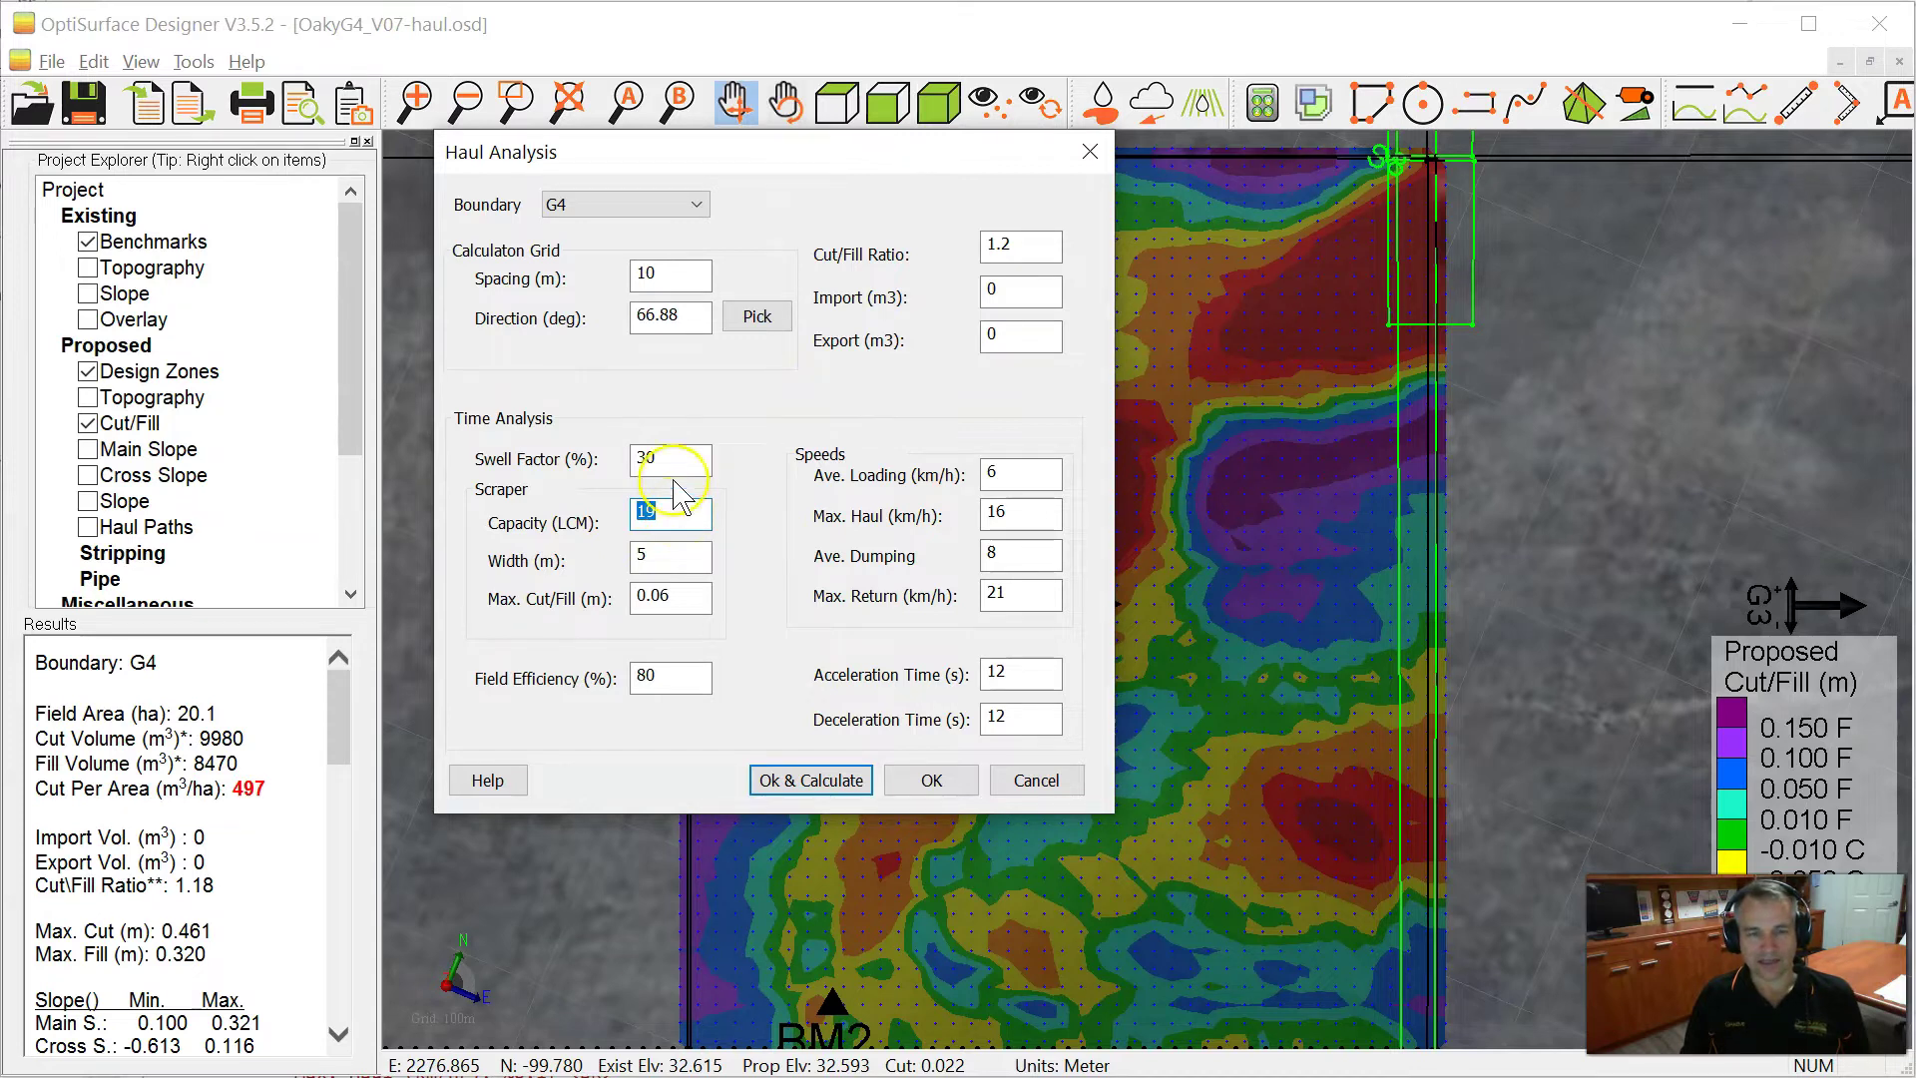
{"action": "left_click", "coordinate": [650, 457]}
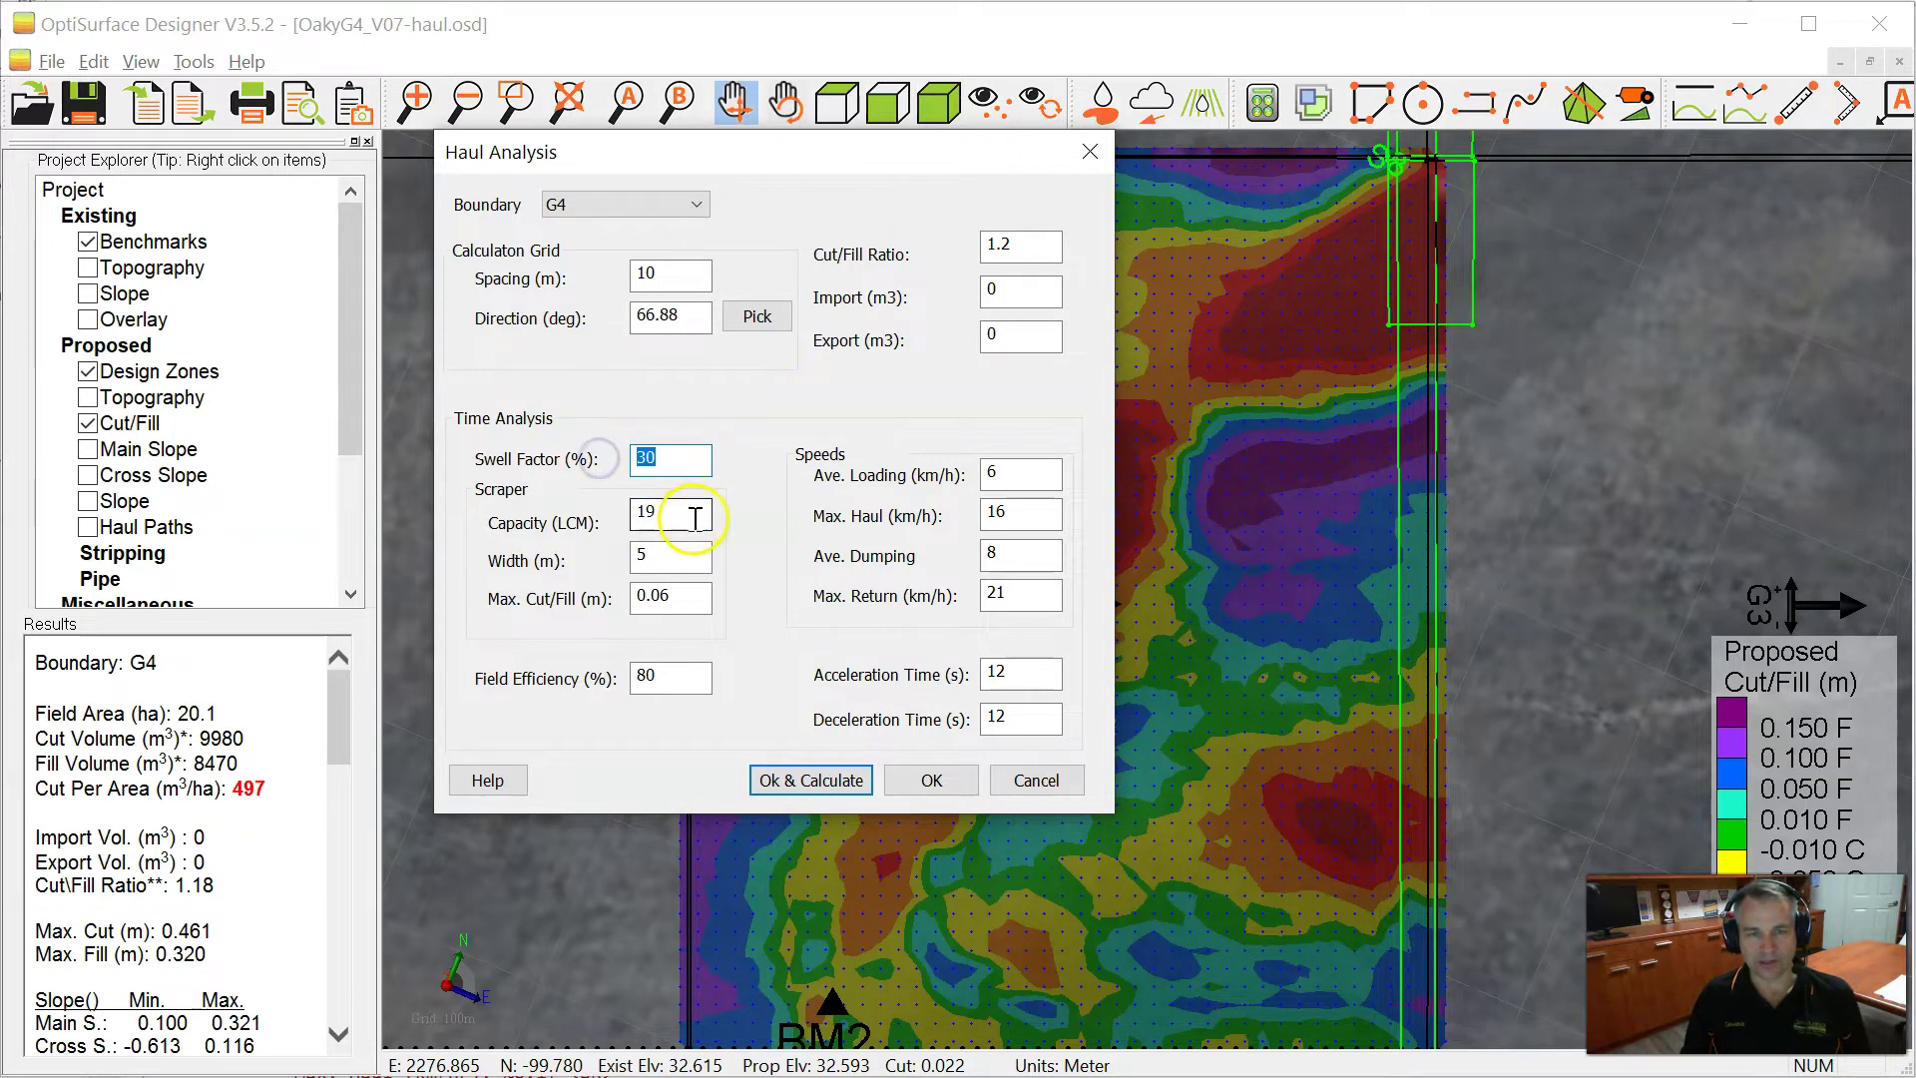
{"action": "key", "text": "Tab"}
{"action": "key", "text": "Tab"}
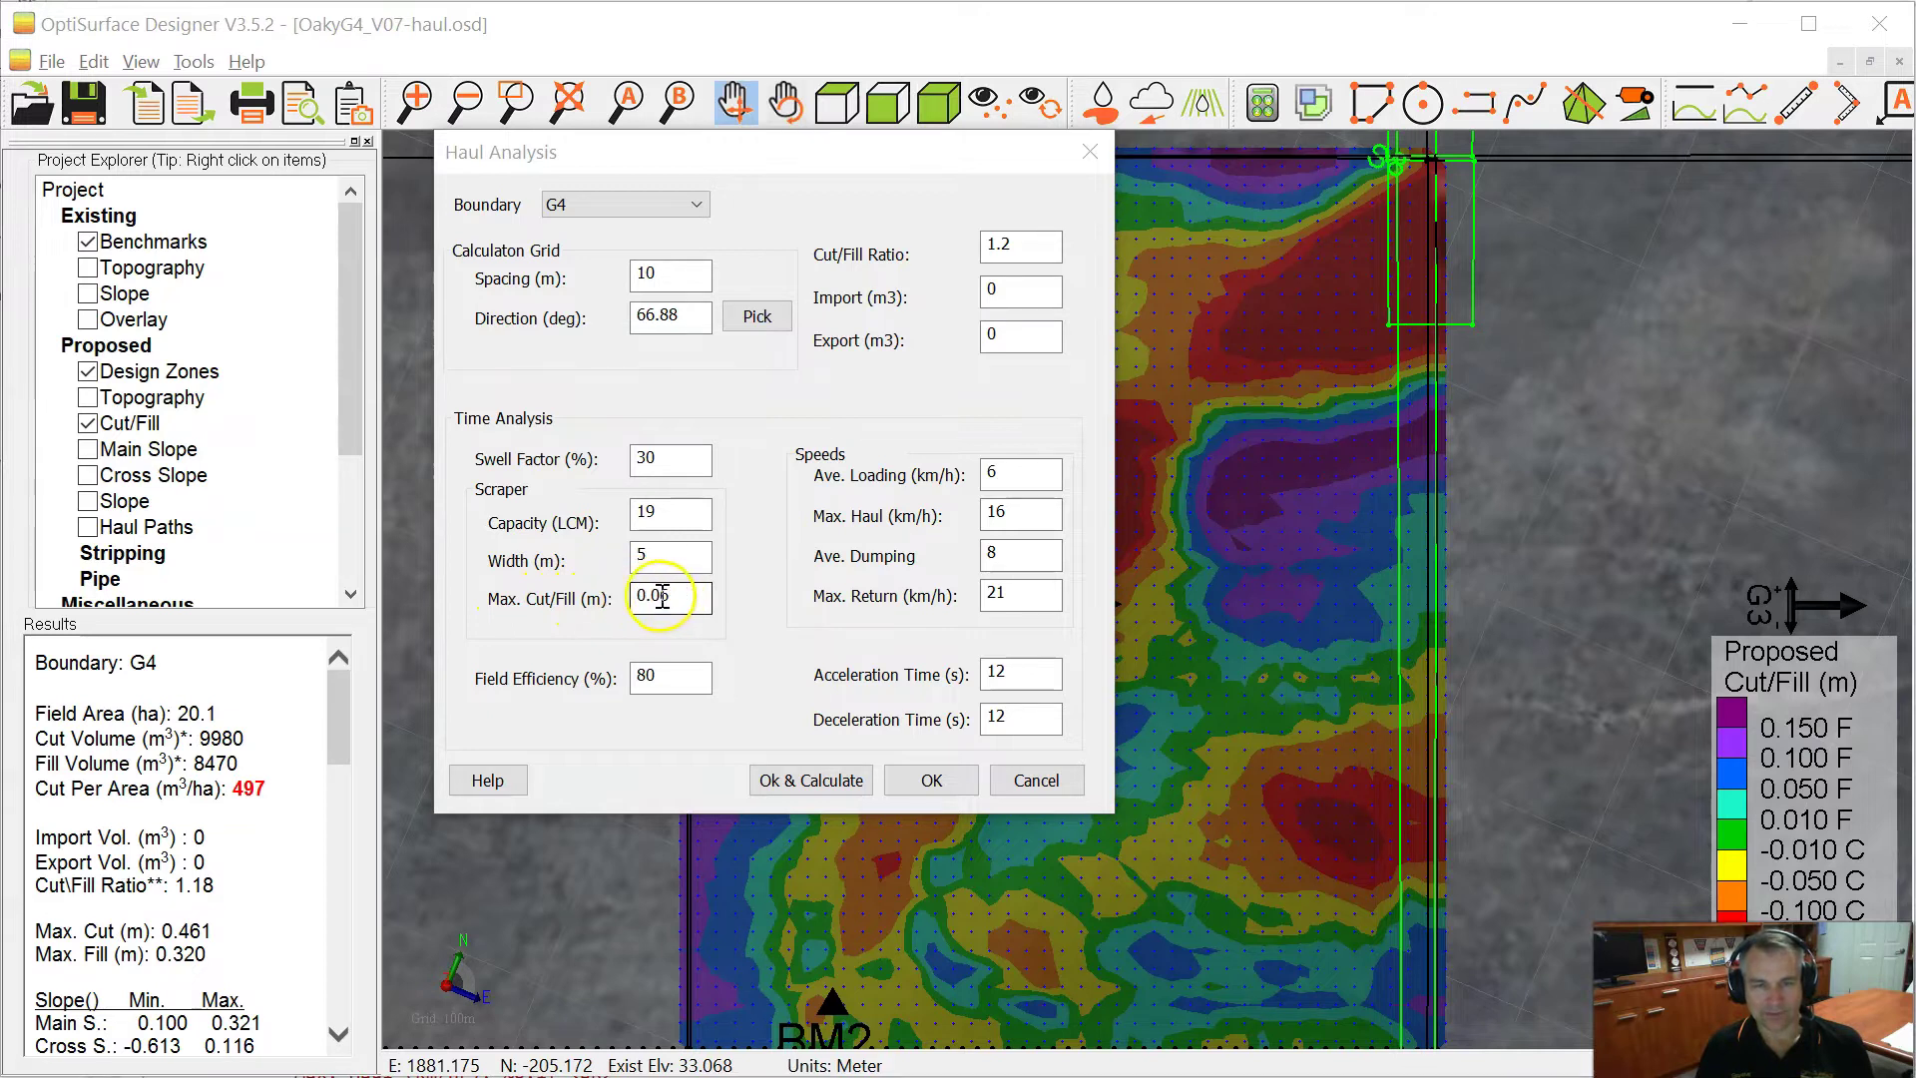
{"action": "left_click", "coordinate": [674, 595]}
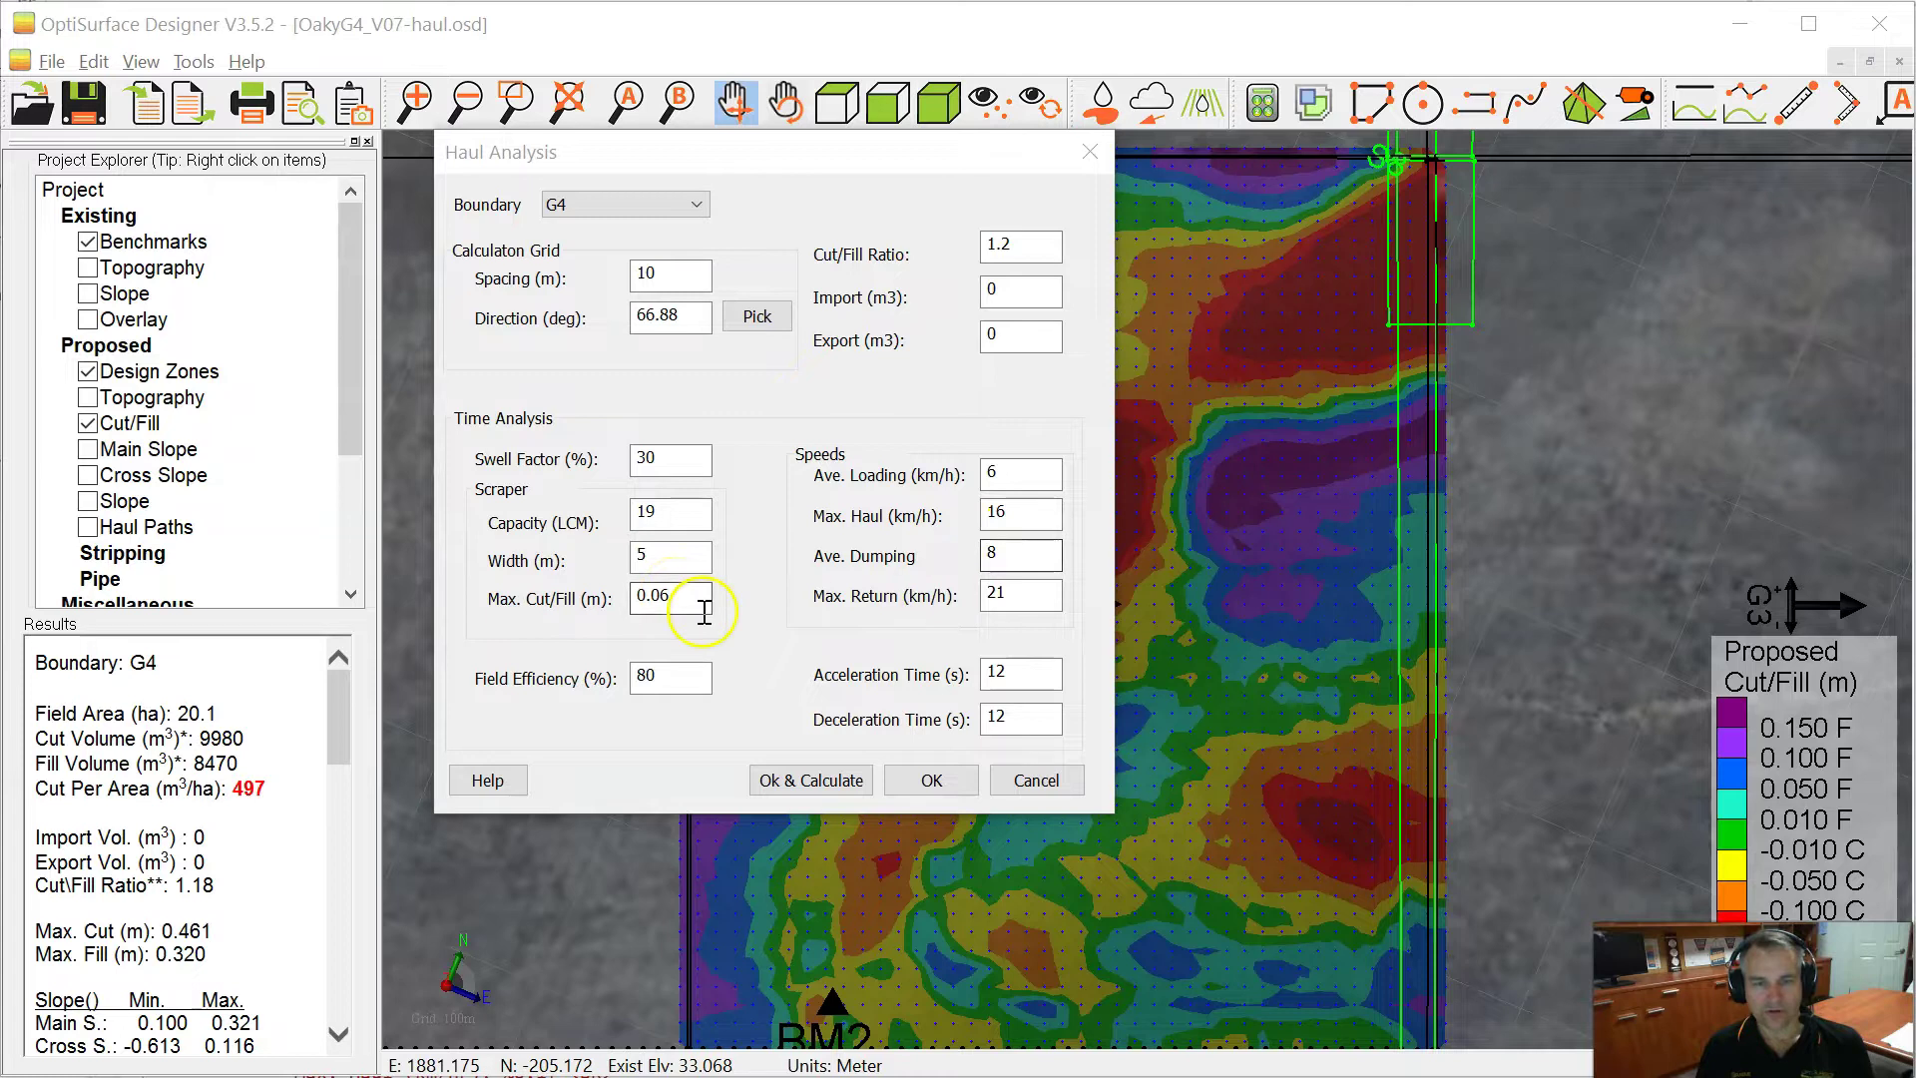
{"action": "double_click", "coordinate": [681, 597]}
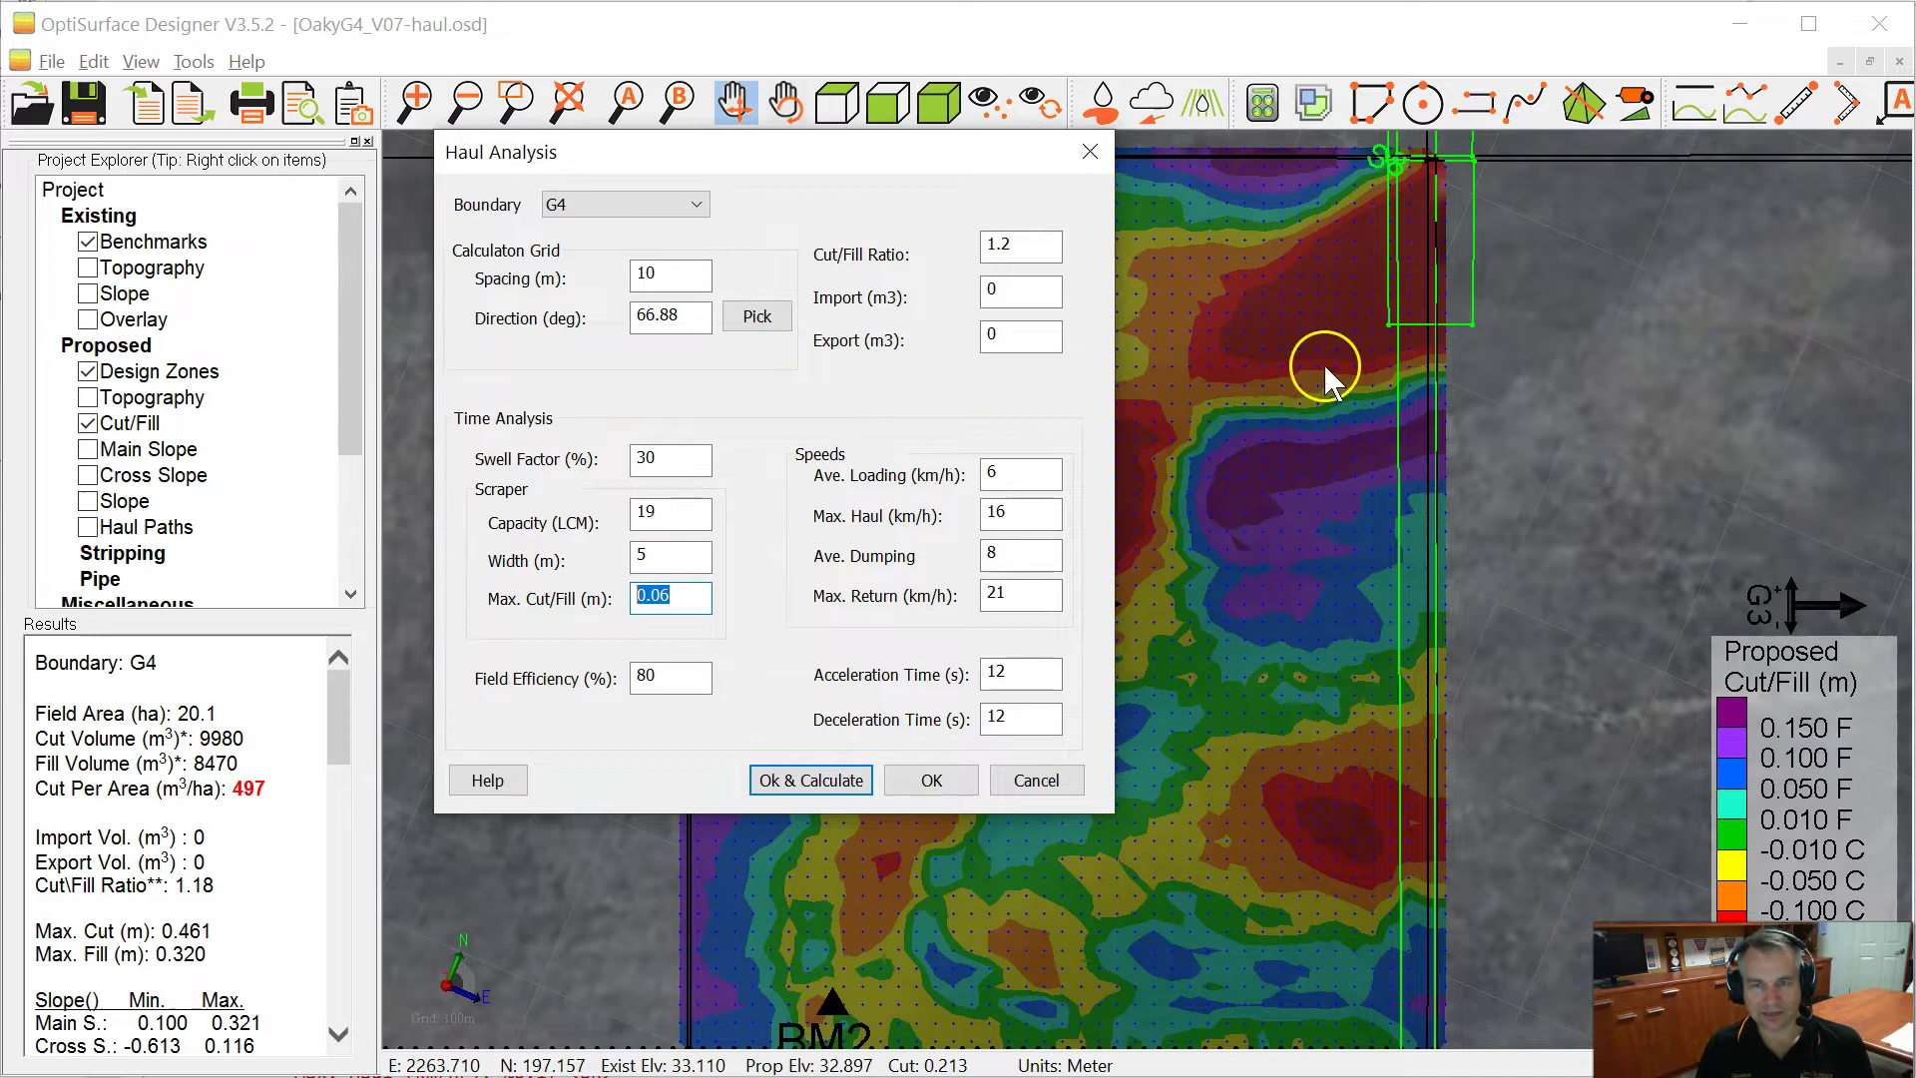
{"action": "scroll", "coordinate": [1291, 512], "scroll_direction": "up", "scroll_amount": 1}
{"action": "scroll", "coordinate": [1239, 526], "scroll_direction": "up", "scroll_amount": 1}
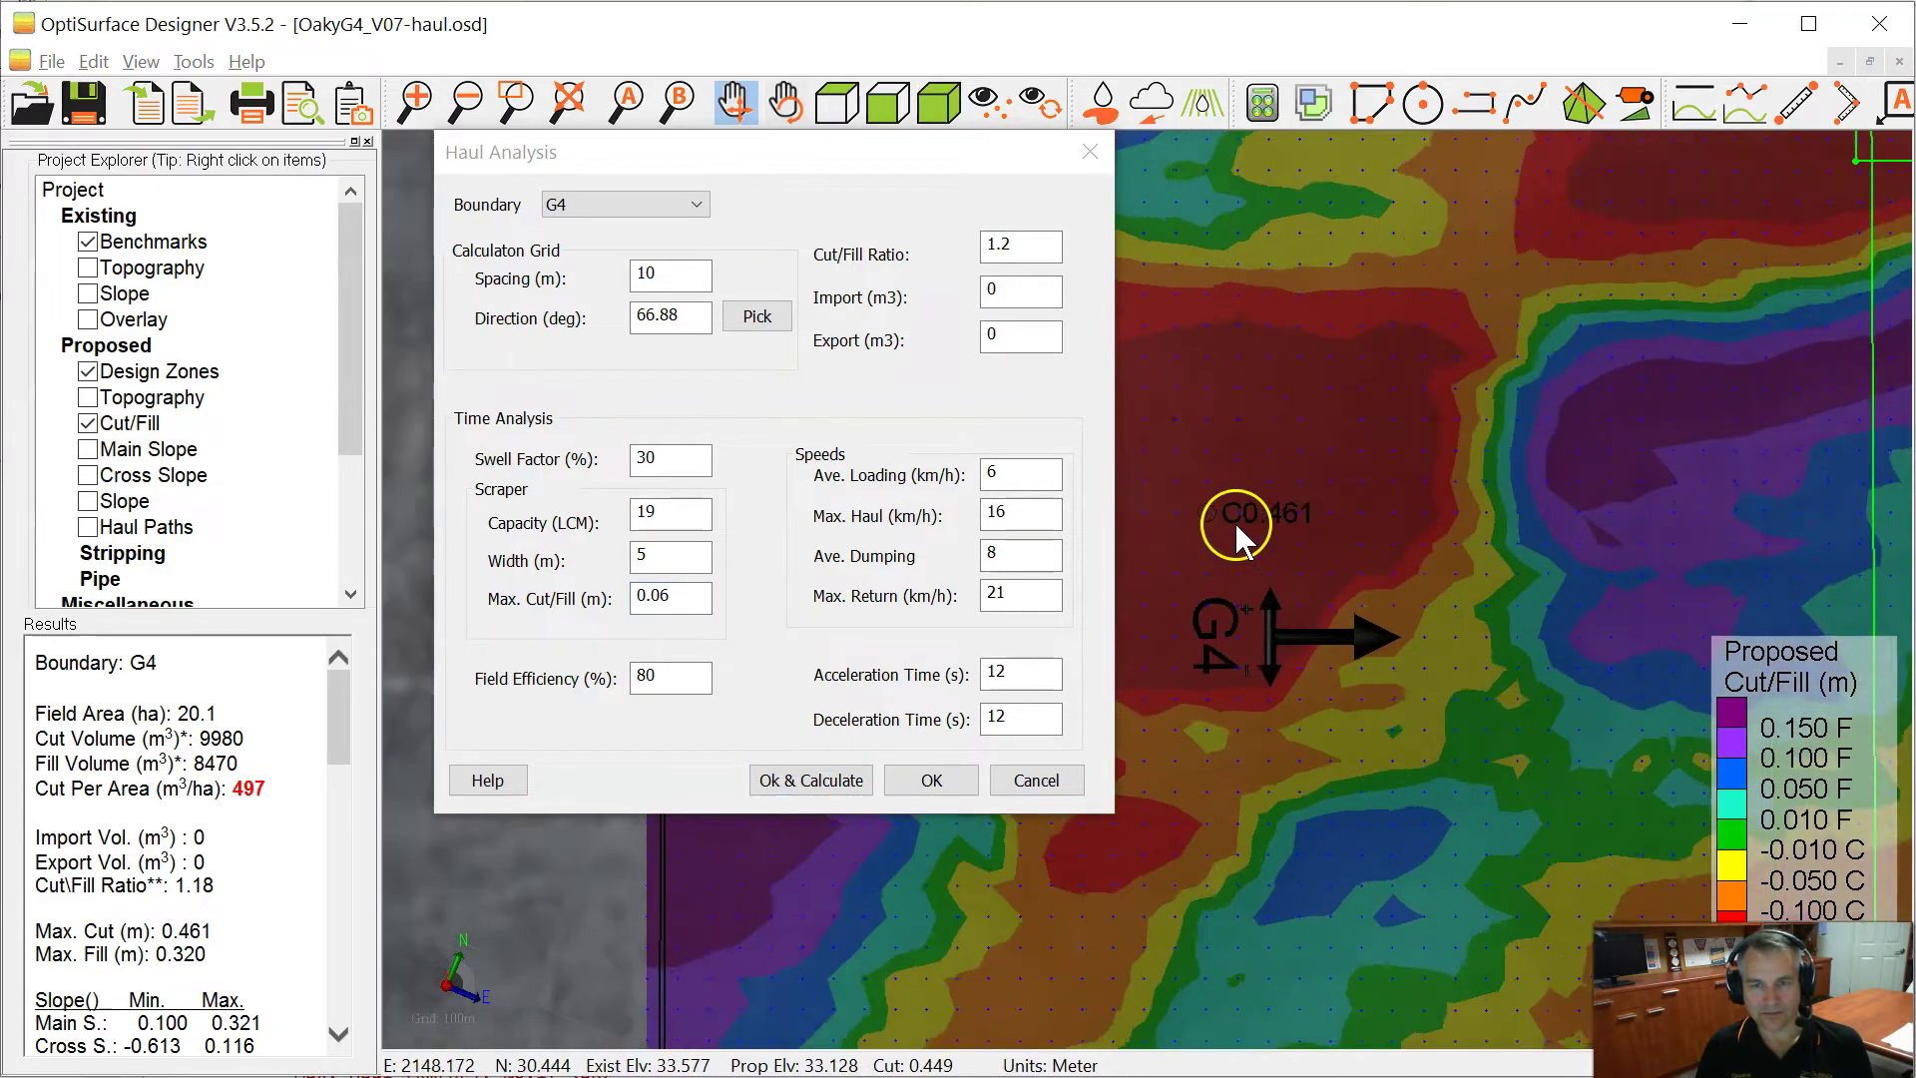
{"action": "scroll", "coordinate": [1235, 523], "scroll_direction": "up", "scroll_amount": 1}
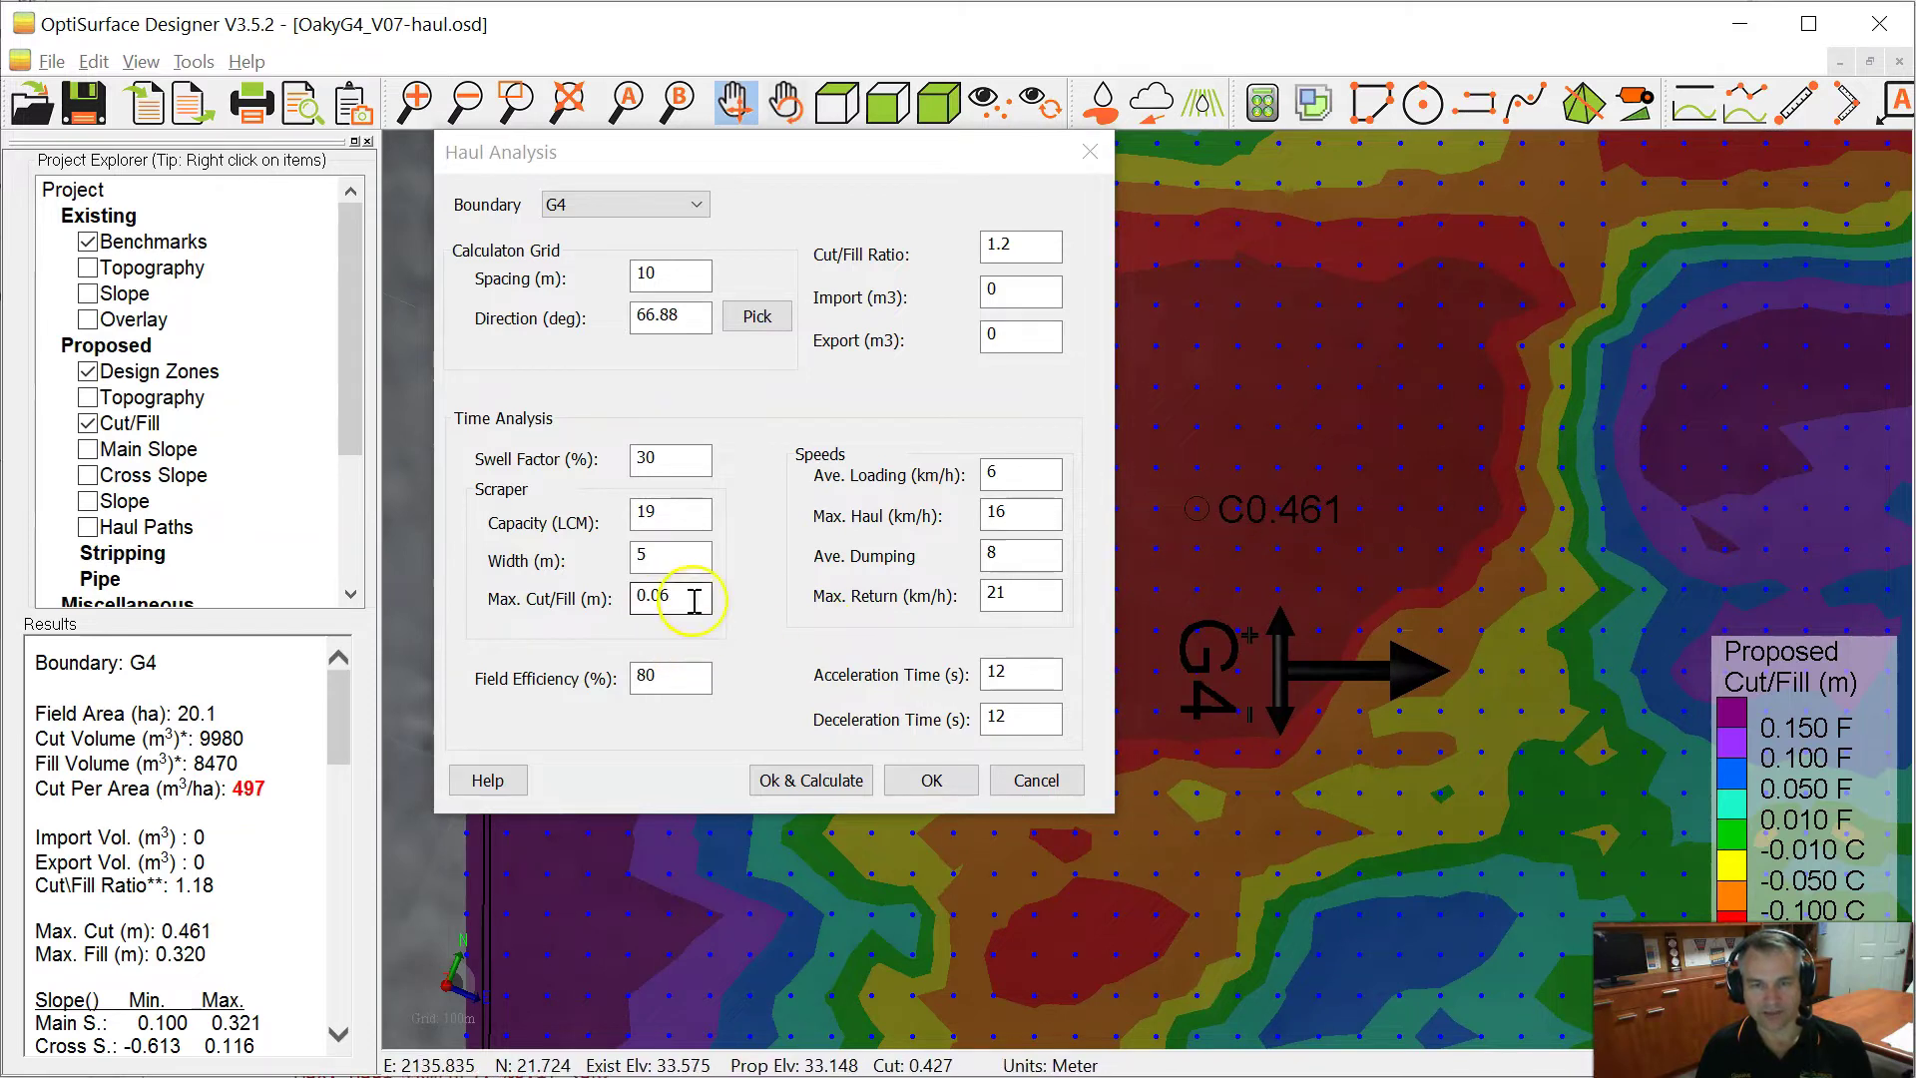
{"action": "left_click", "coordinate": [695, 599]}
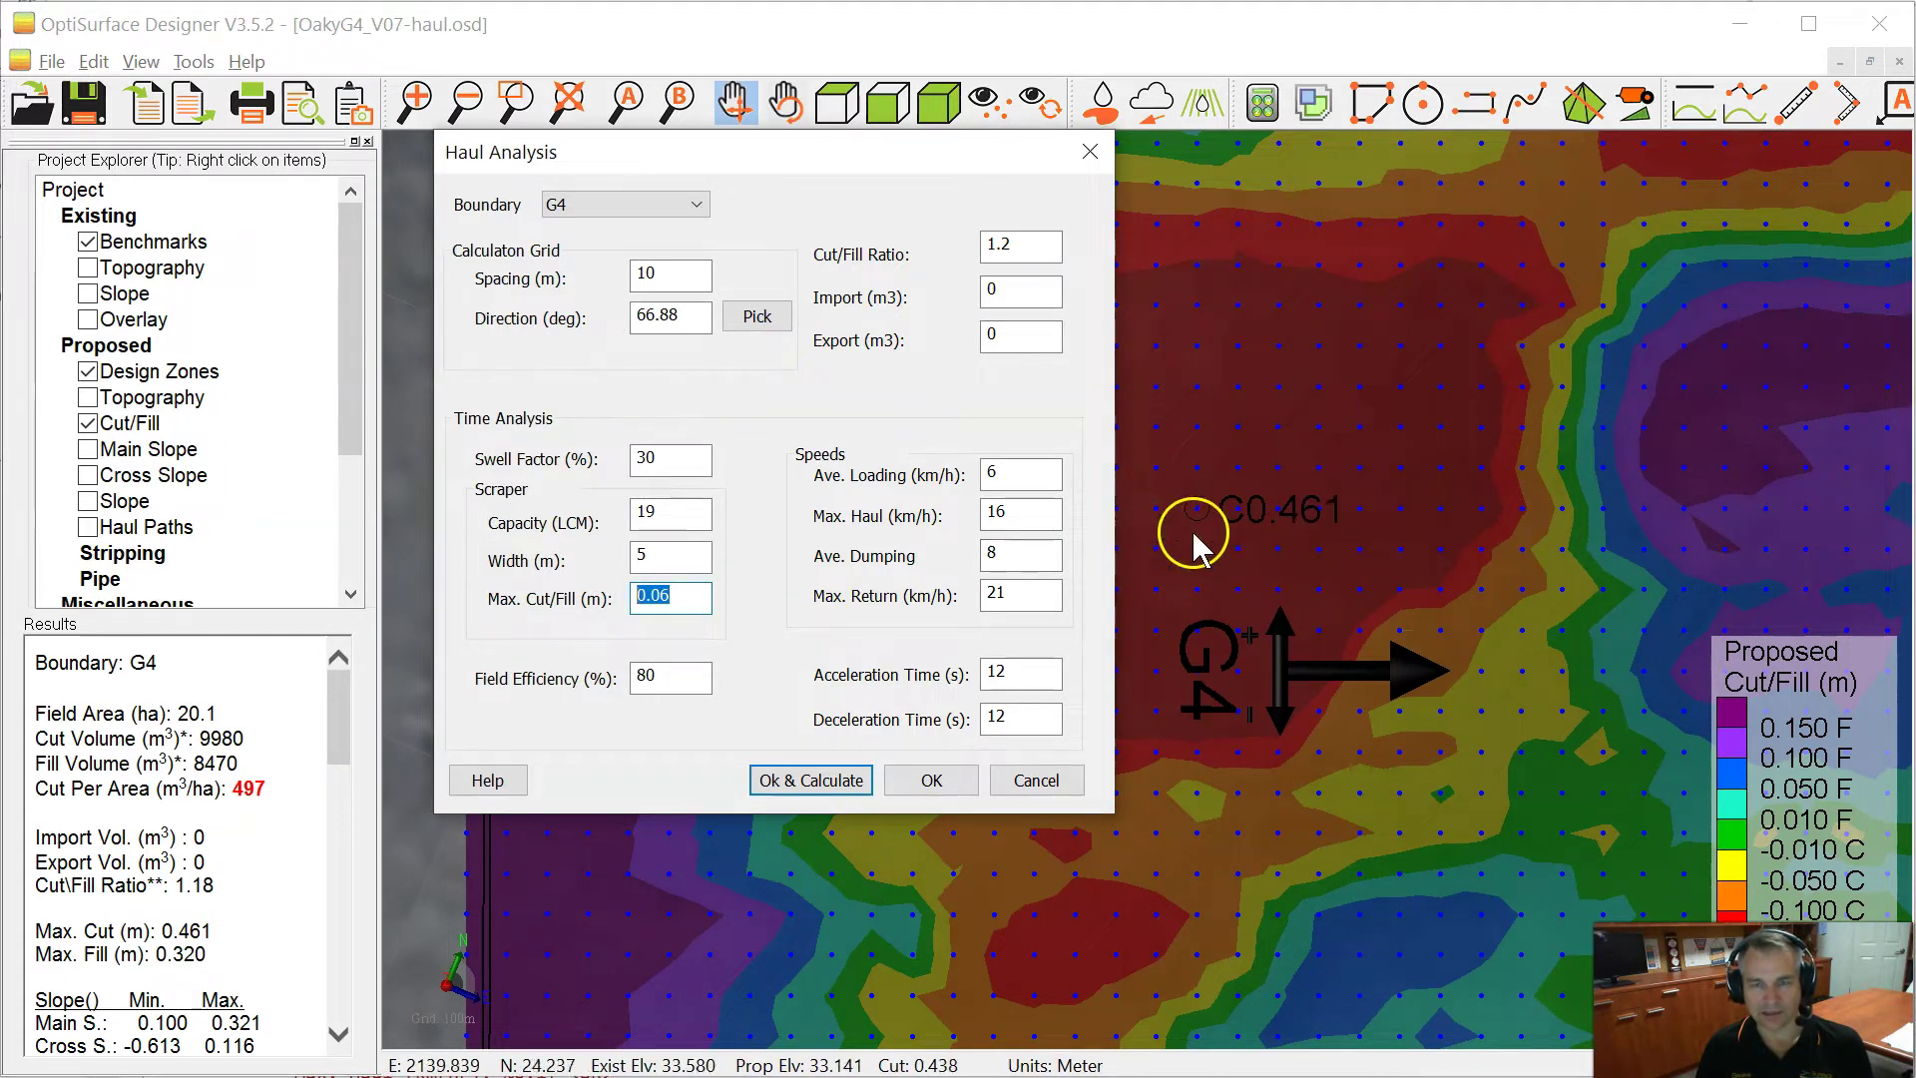
{"action": "left_click_drag", "start_coordinate": [1191, 530], "coordinate": [1647, 464]}
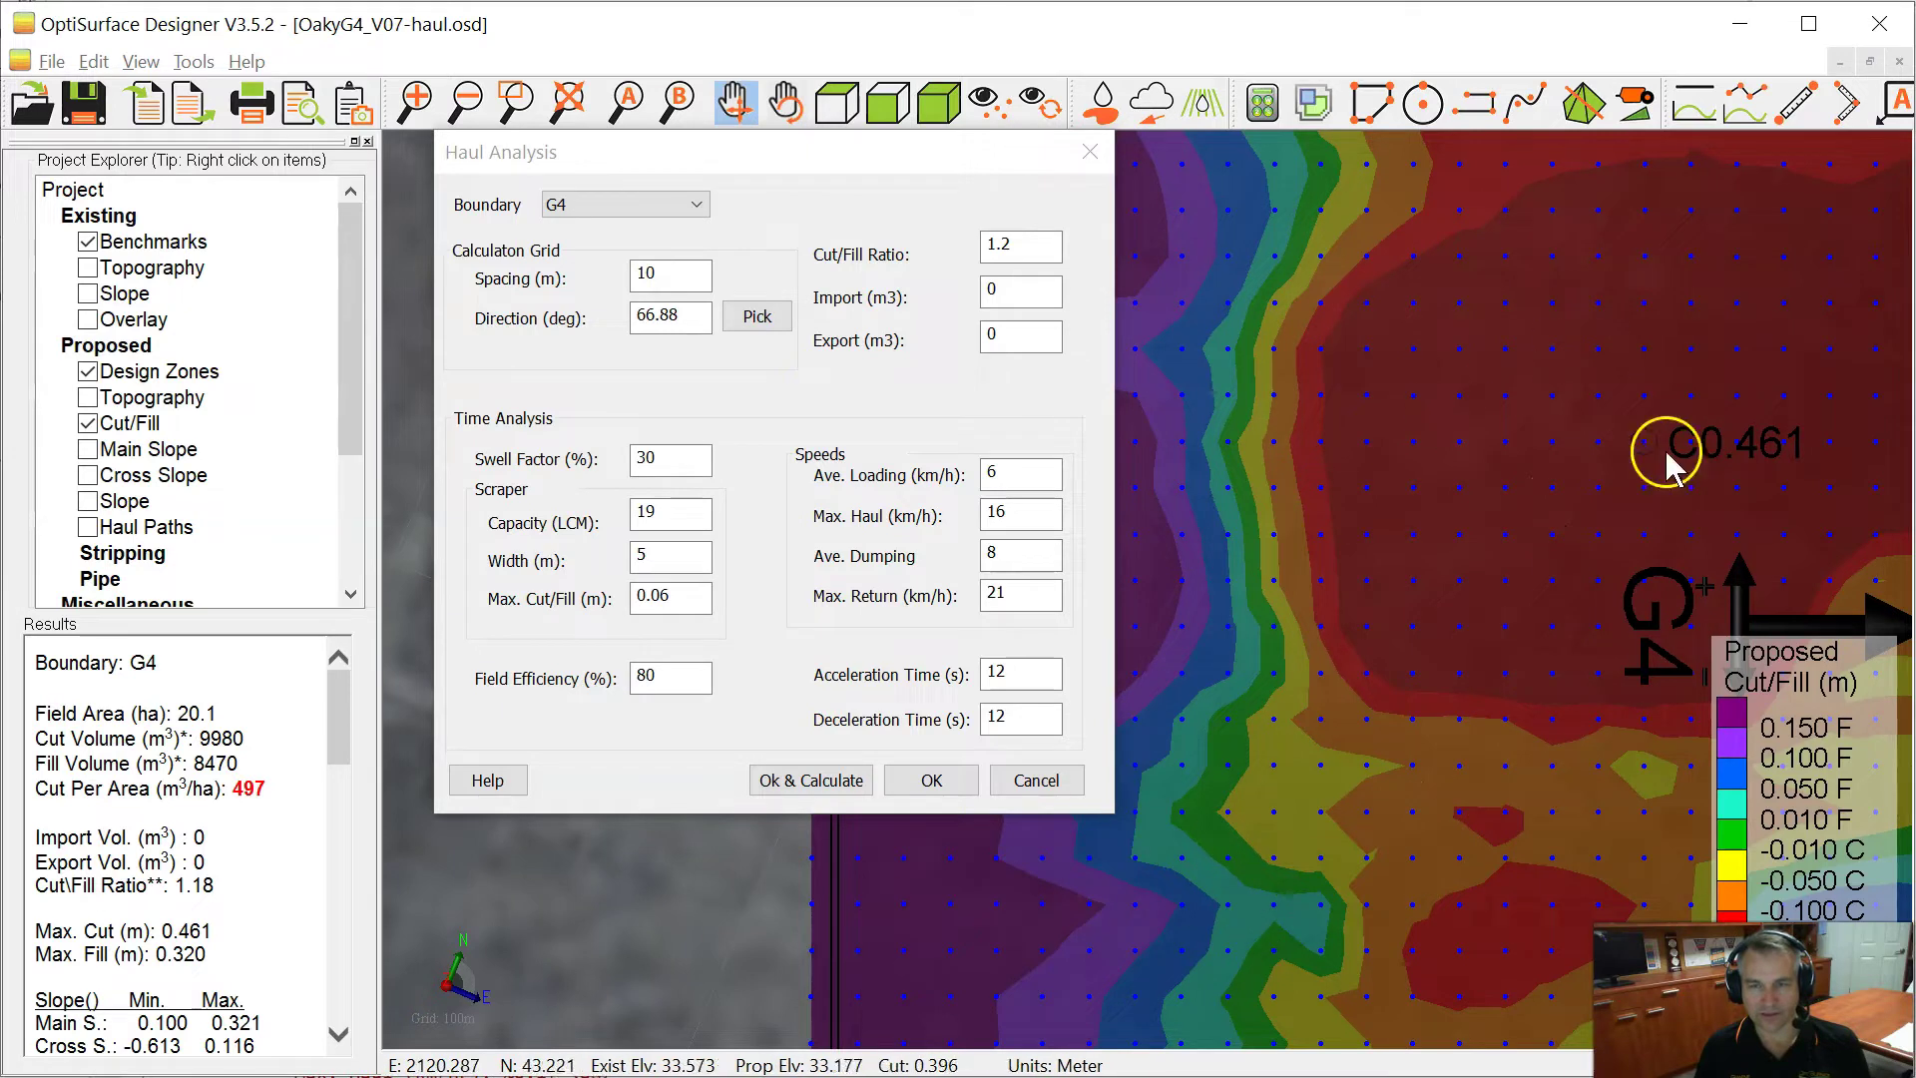
{"action": "scroll", "coordinate": [1494, 746], "scroll_direction": "down", "scroll_amount": 2}
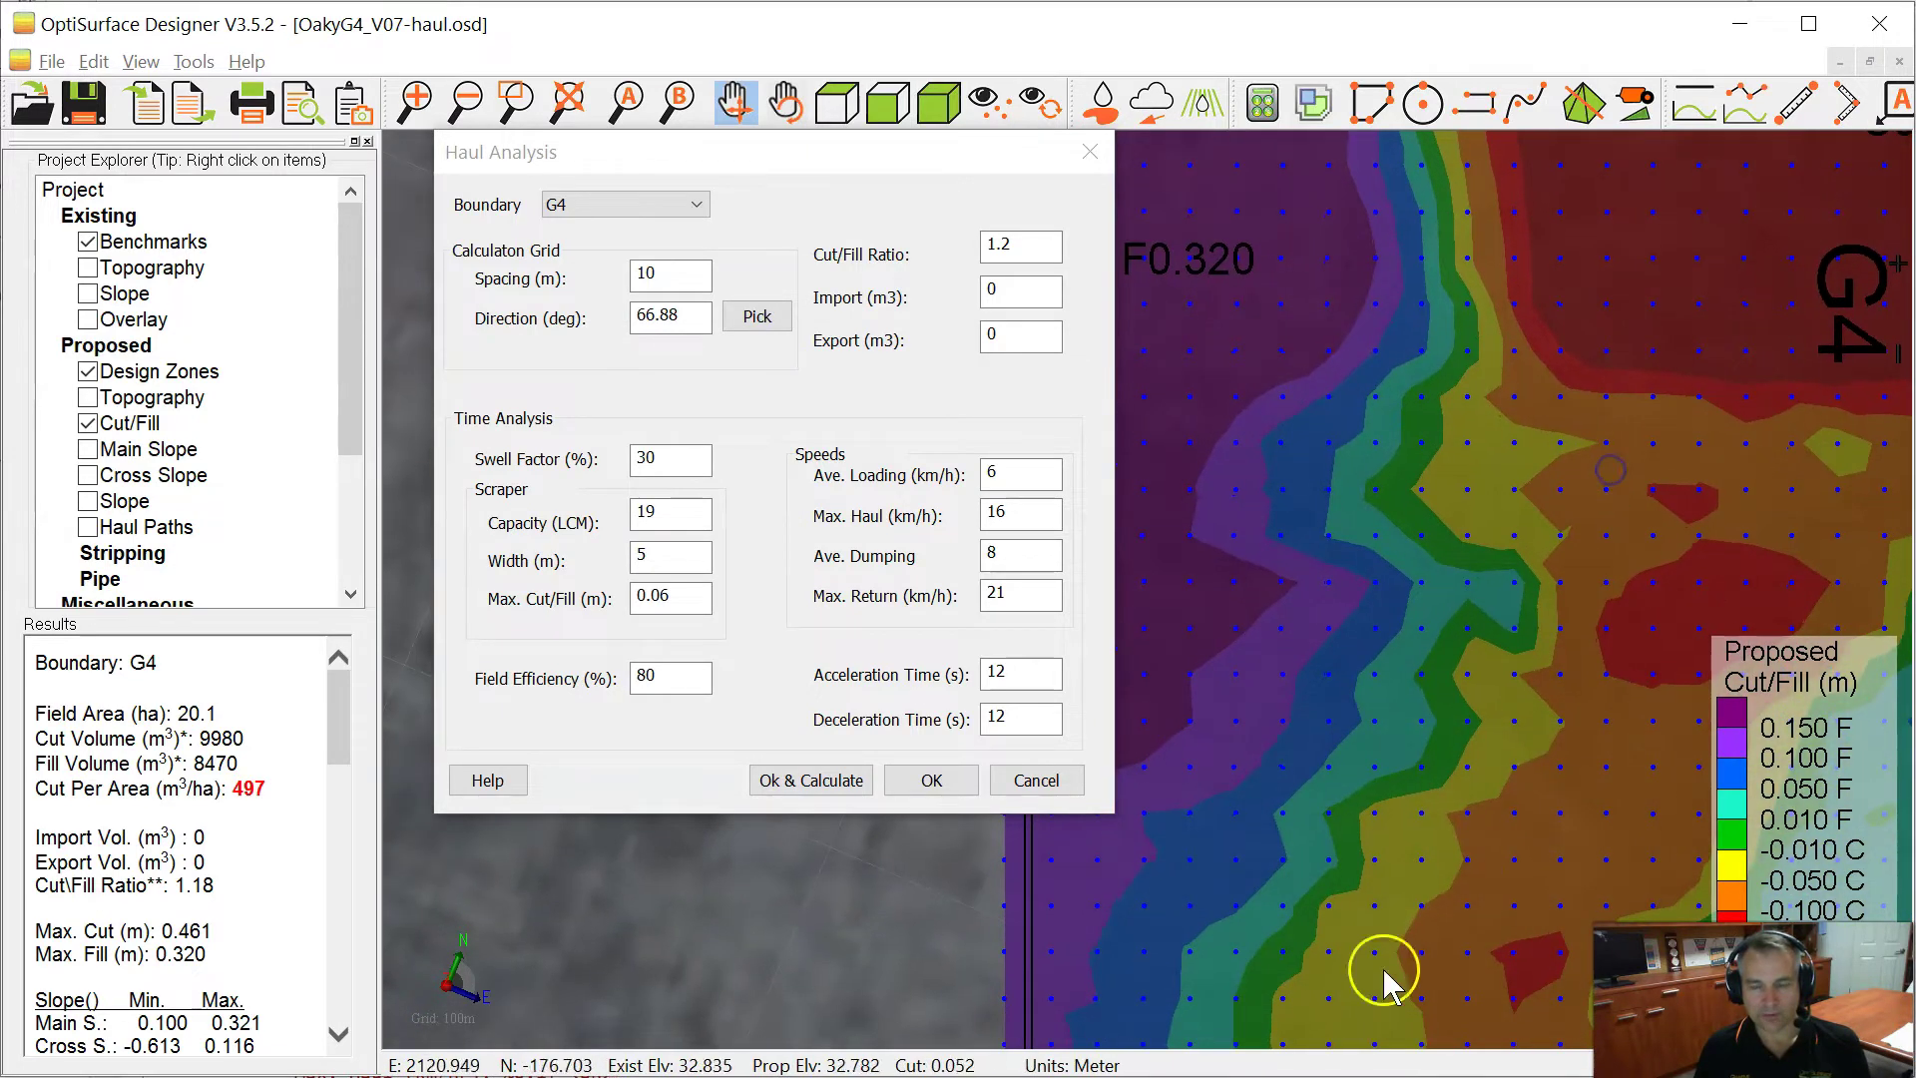
{"action": "scroll", "coordinate": [1439, 781], "scroll_direction": "down", "scroll_amount": 2}
{"action": "scroll", "coordinate": [1439, 781], "scroll_direction": "down", "scroll_amount": 2}
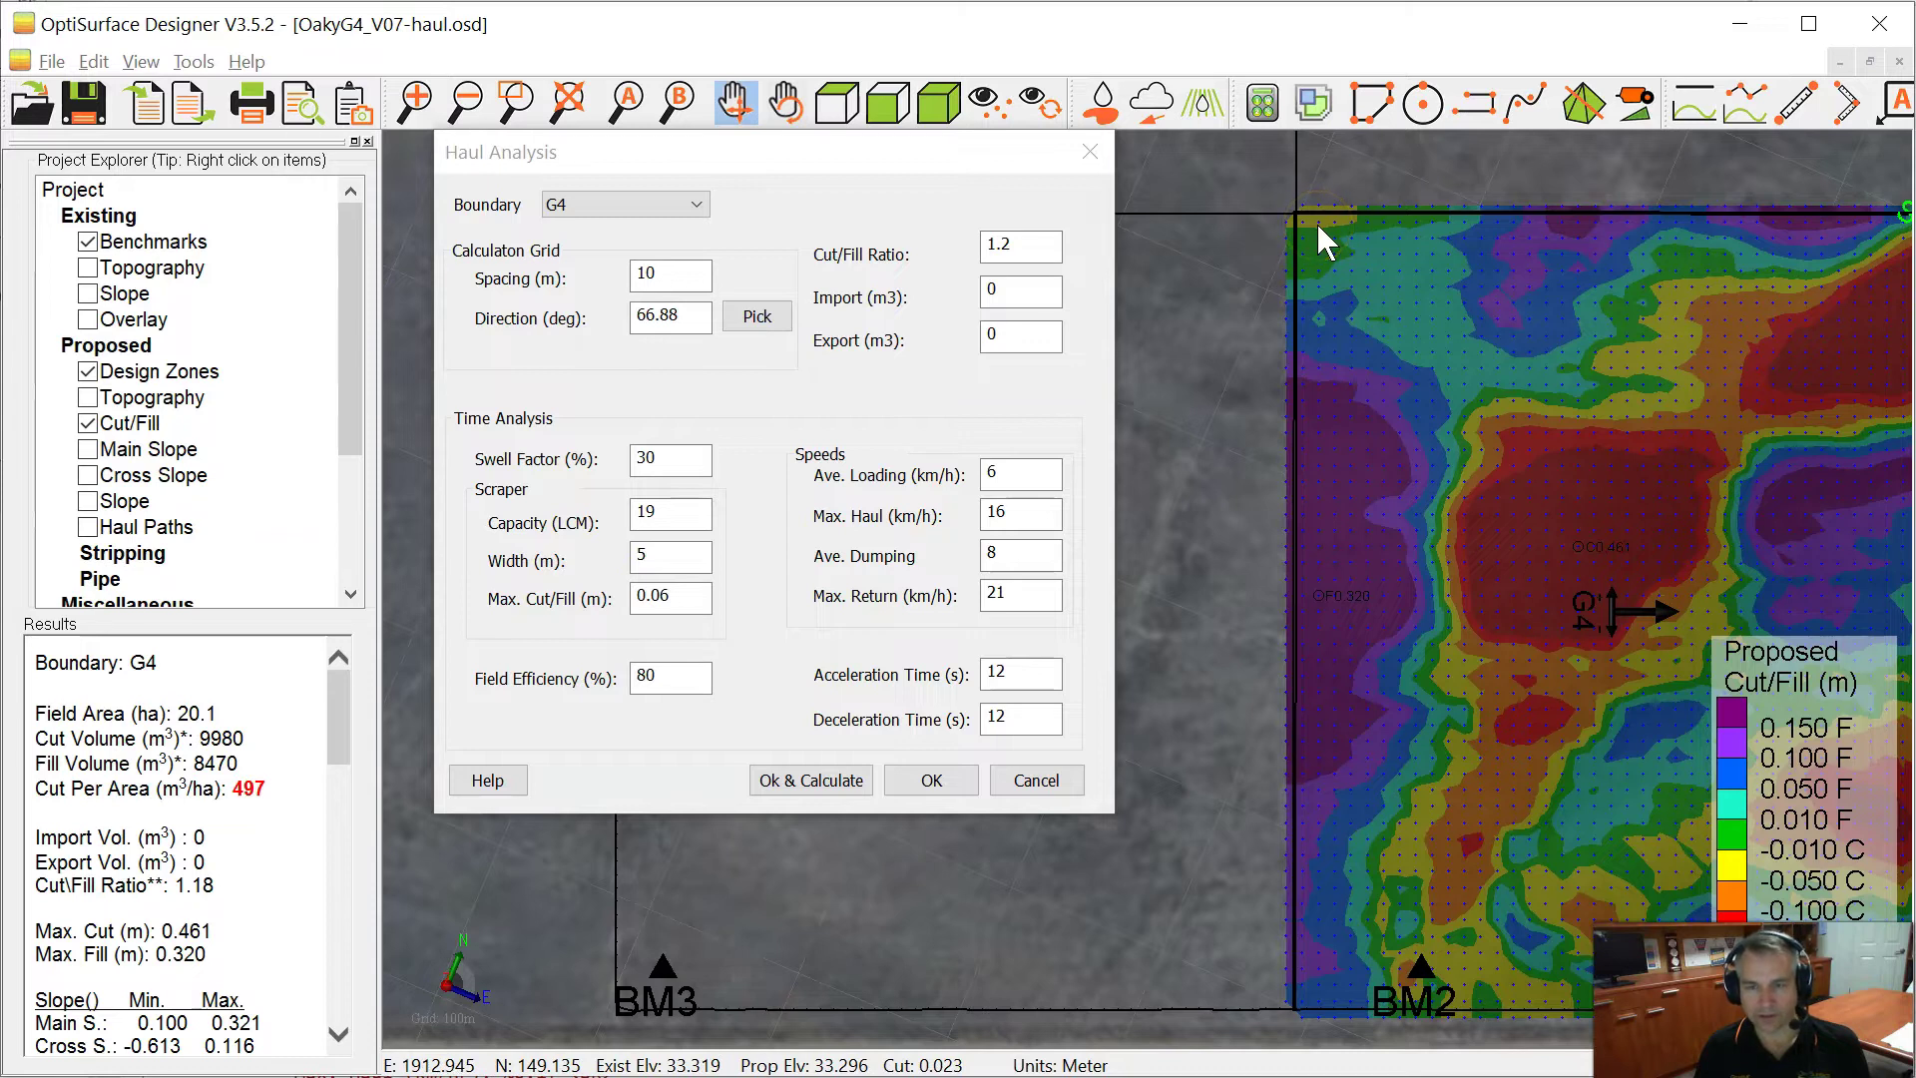
{"action": "left_click_drag", "start_coordinate": [1564, 369], "coordinate": [1422, 421]}
{"action": "left_click_drag", "start_coordinate": [1571, 487], "coordinate": [1604, 451]}
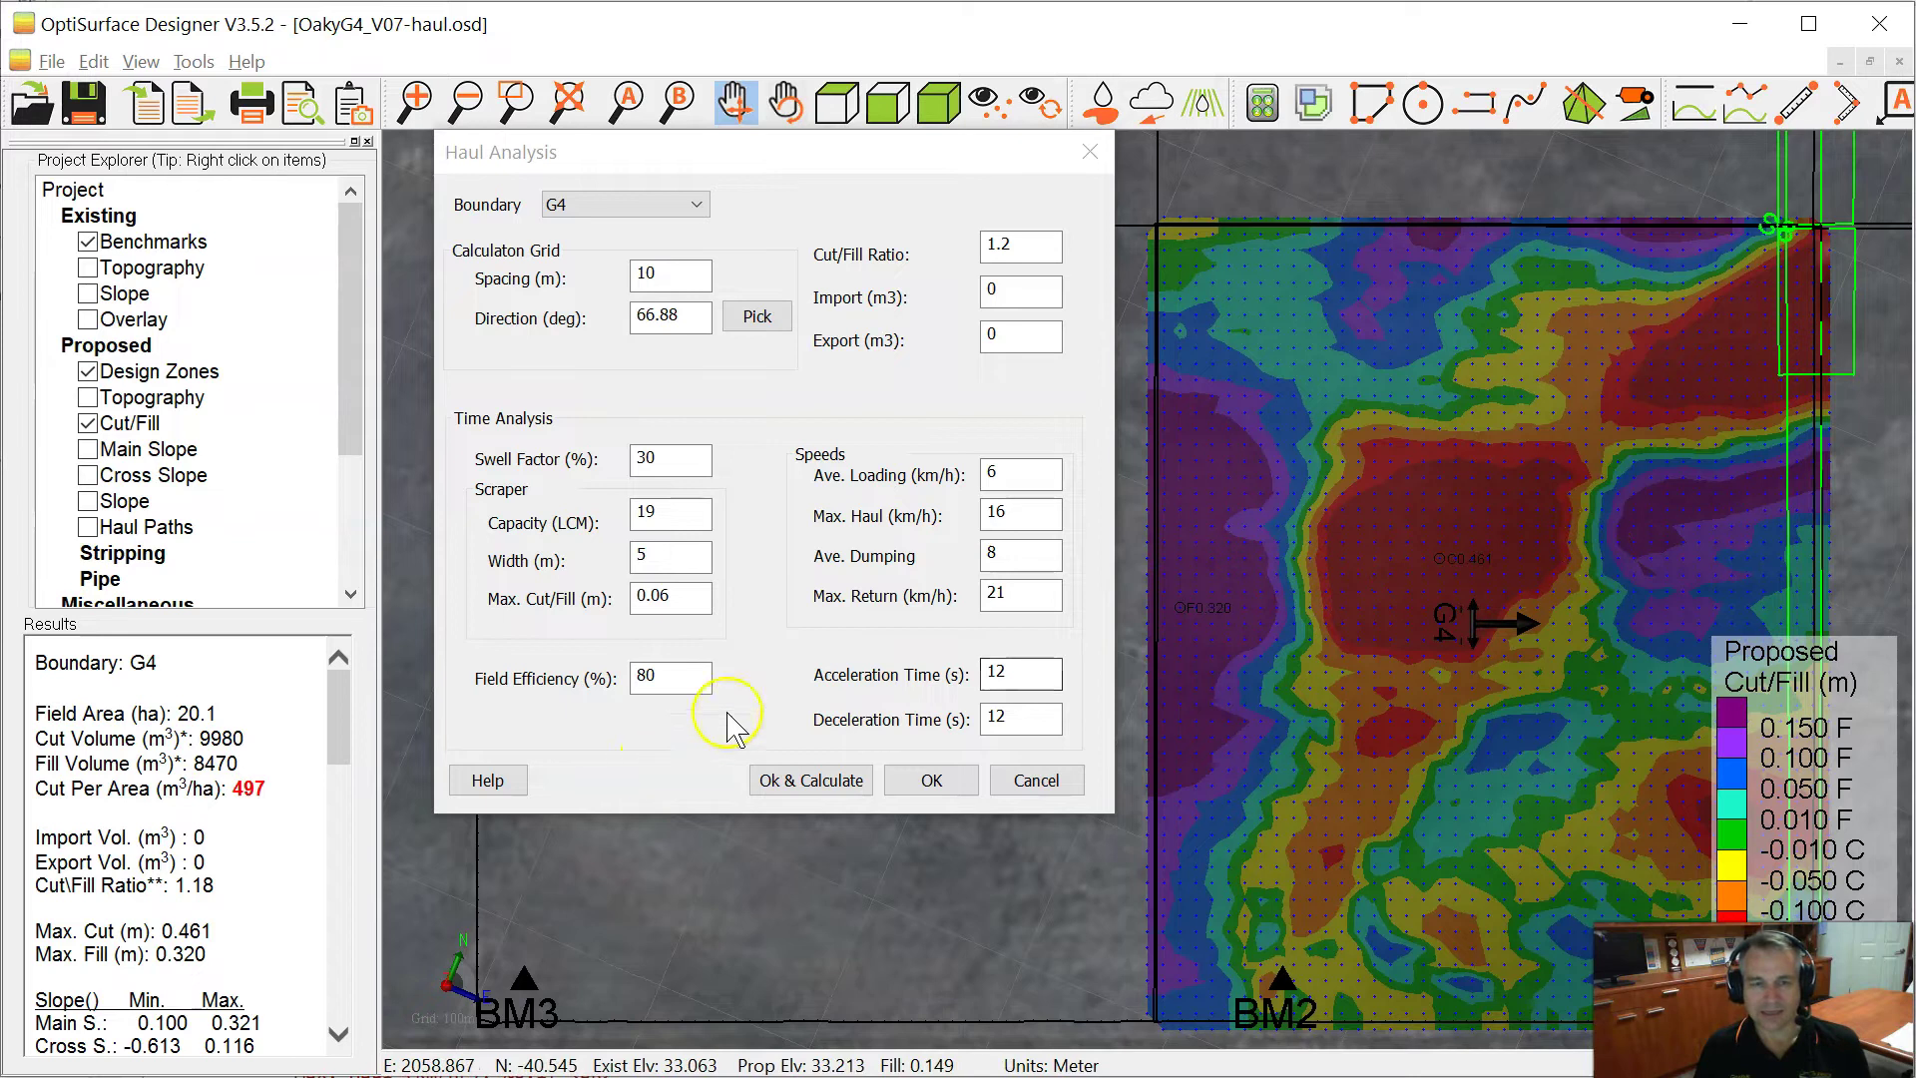
Check field efficiency 80, loading speed 6, max haul speed 16 and max return speed 21
{"action": "left_click", "coordinate": [654, 676]}
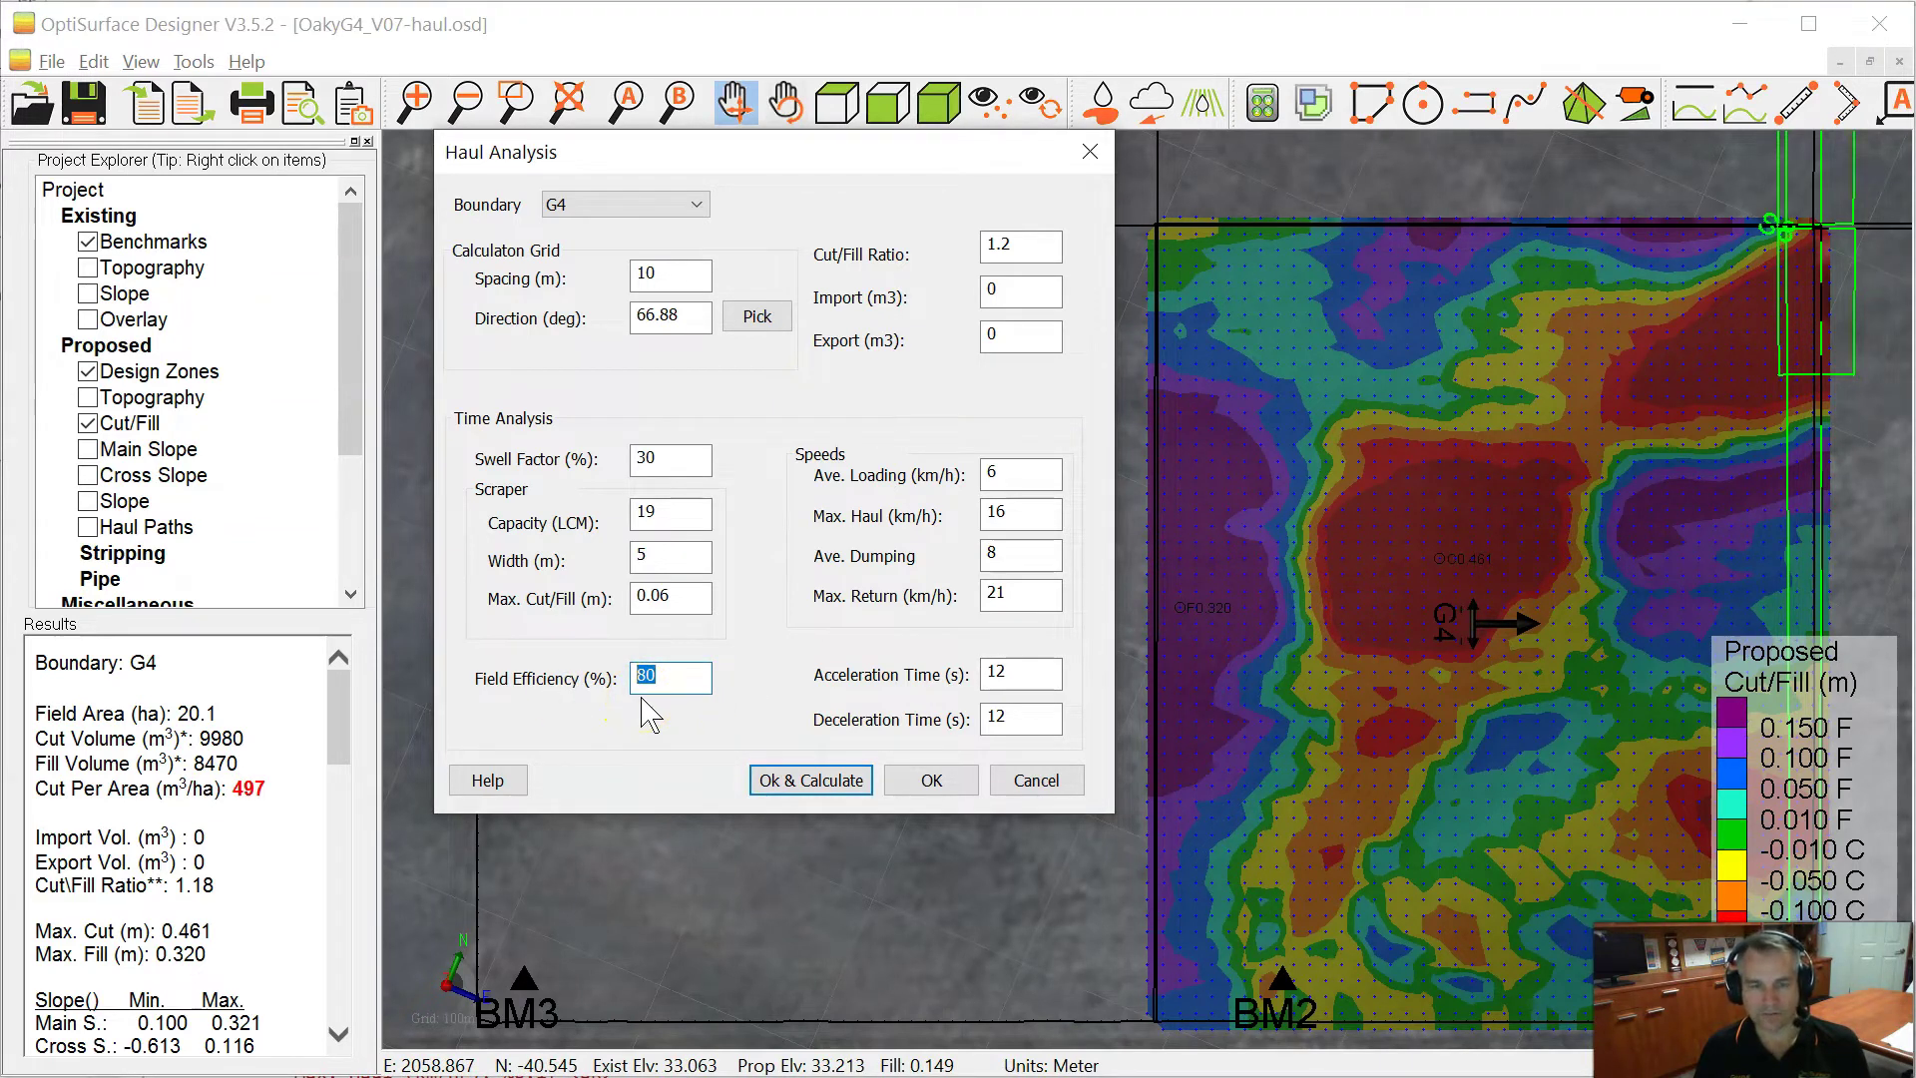
{"action": "left_click", "coordinate": [1007, 483]}
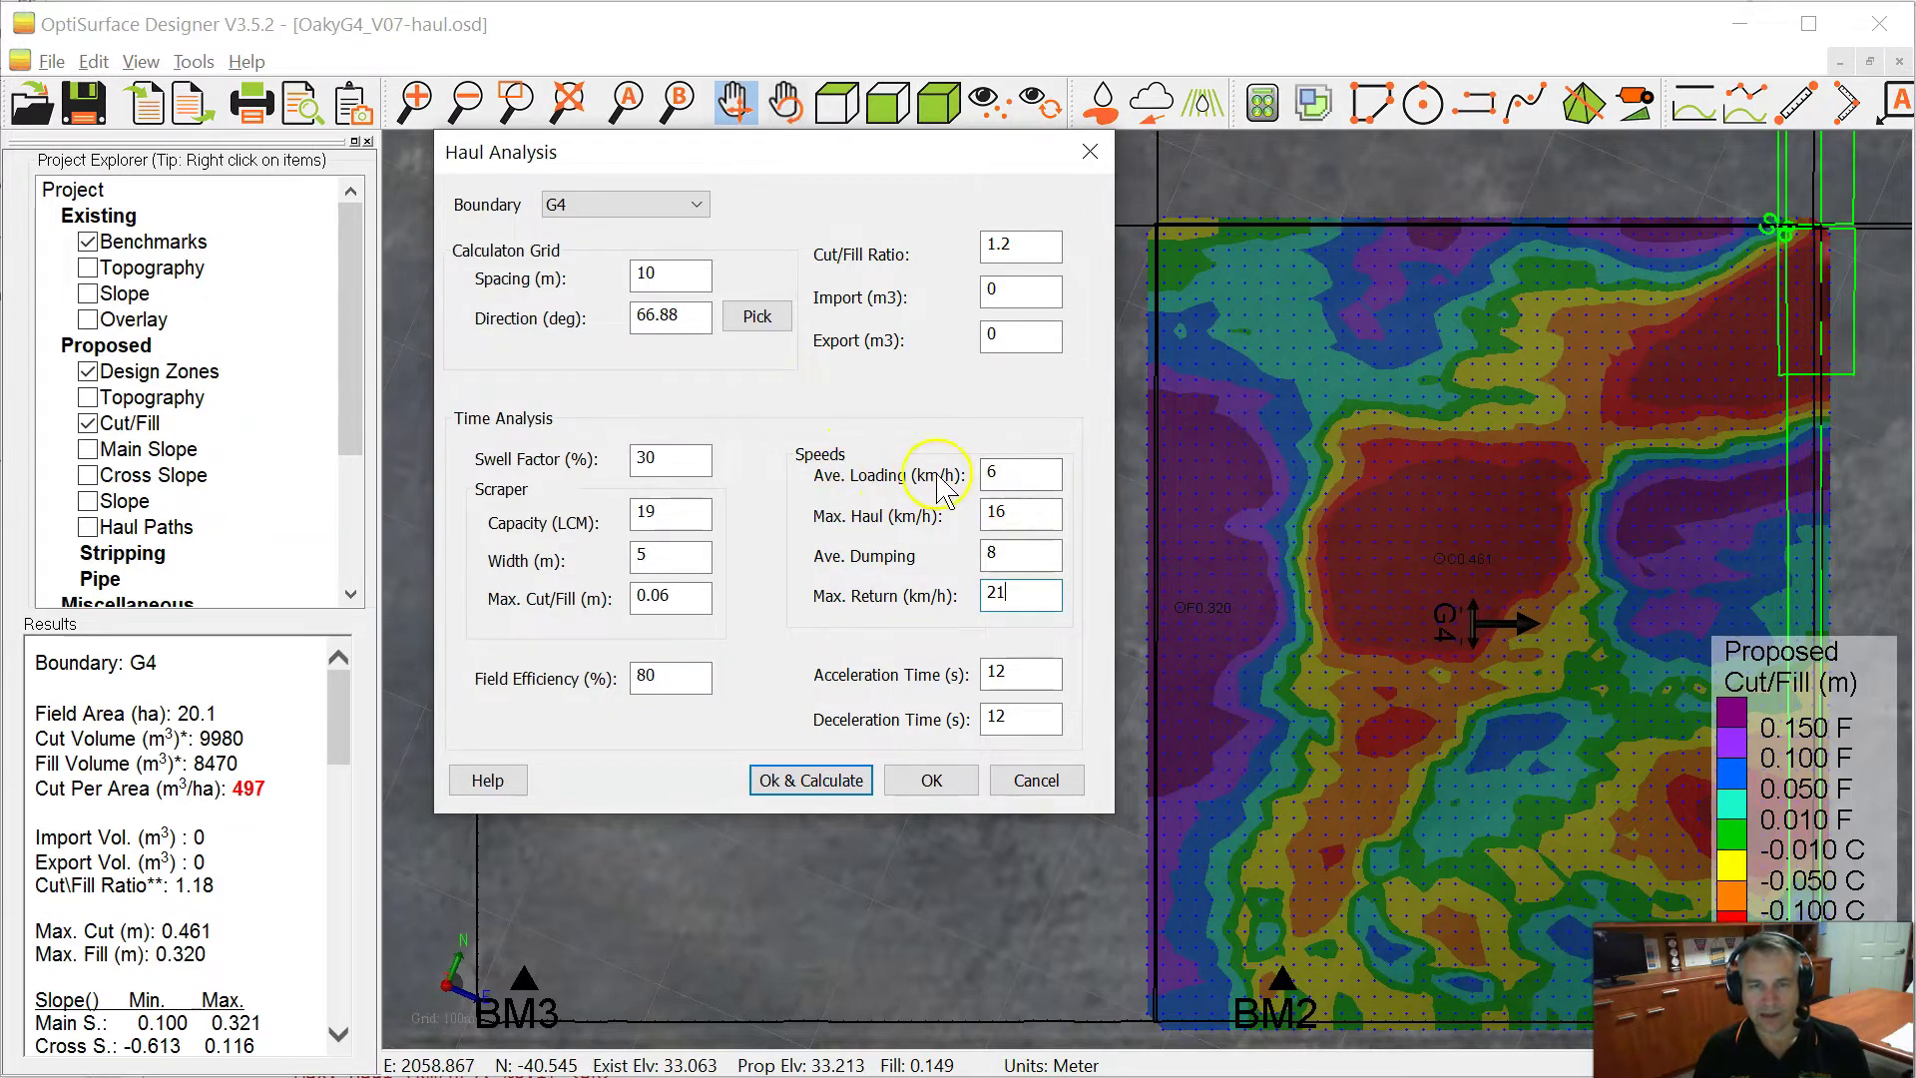
{"action": "double_click", "coordinate": [1009, 469]}
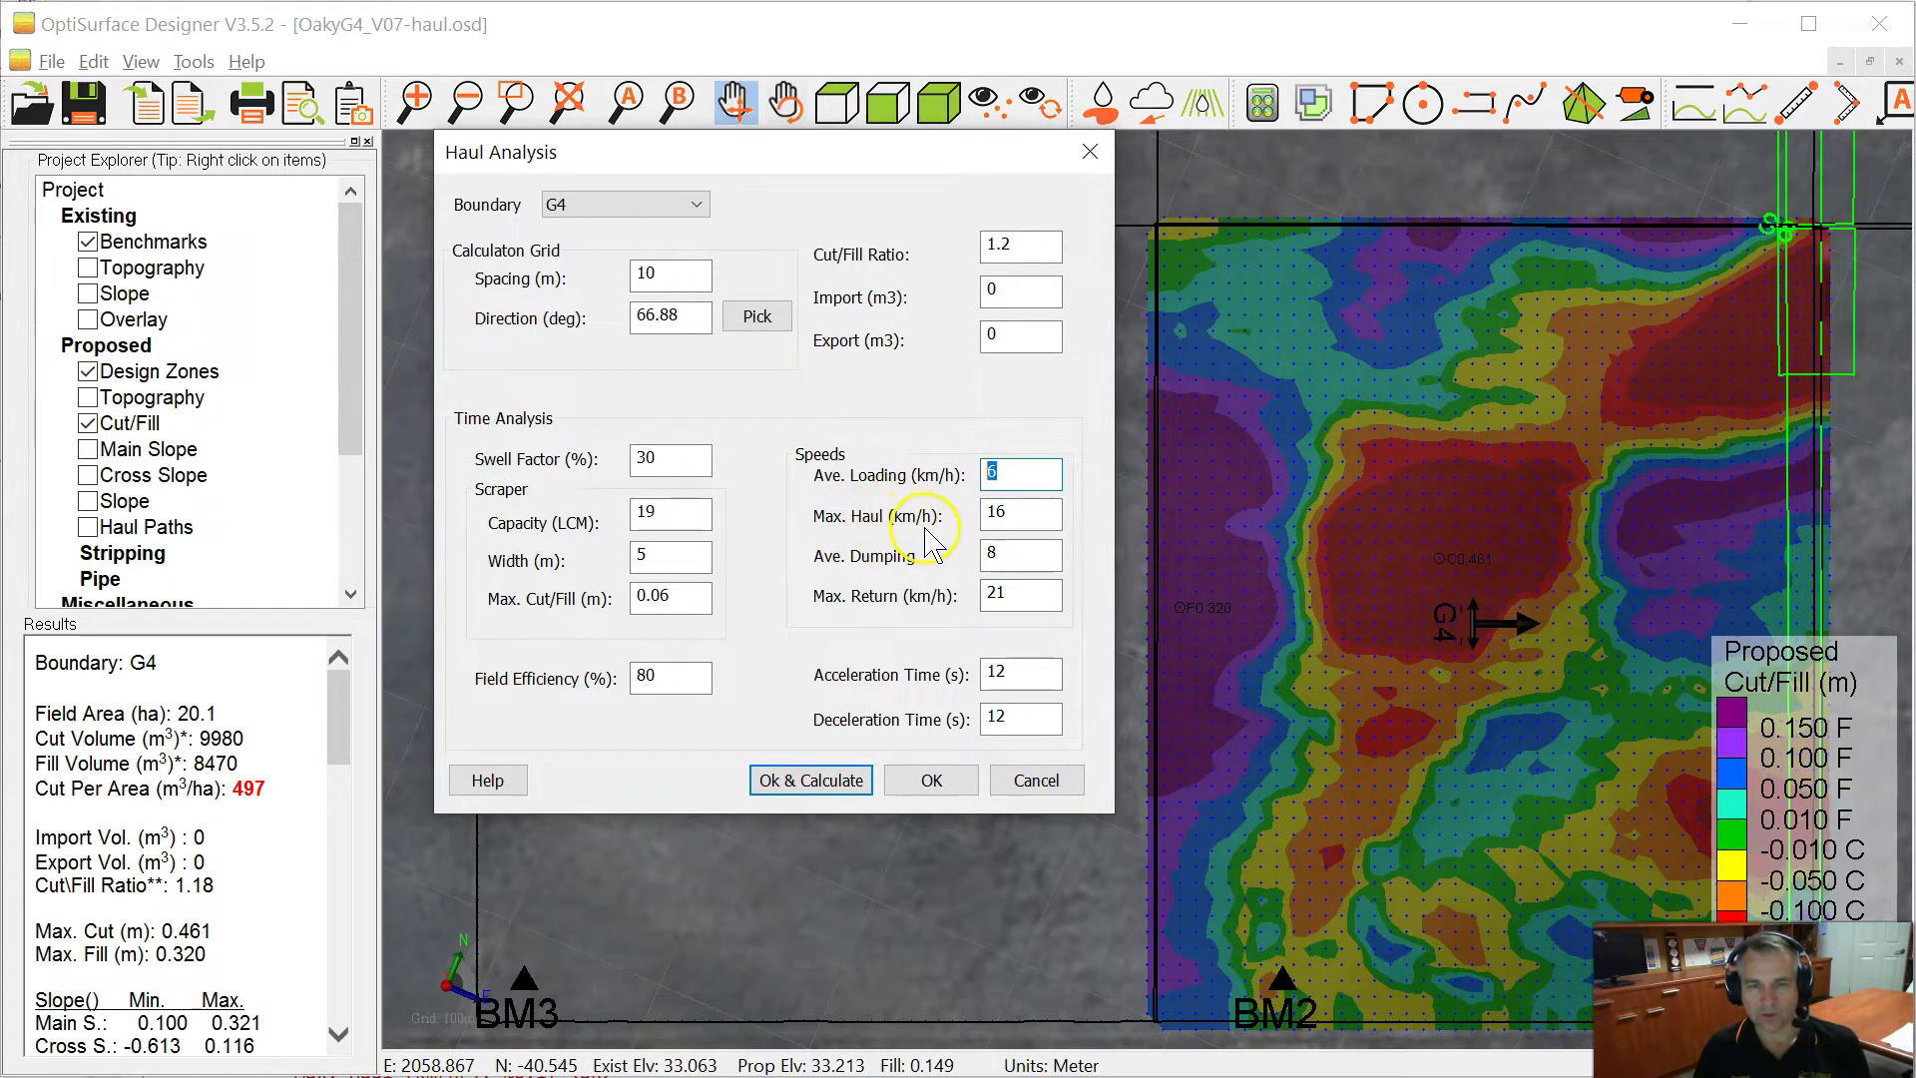
{"action": "double_click", "coordinate": [995, 511]}
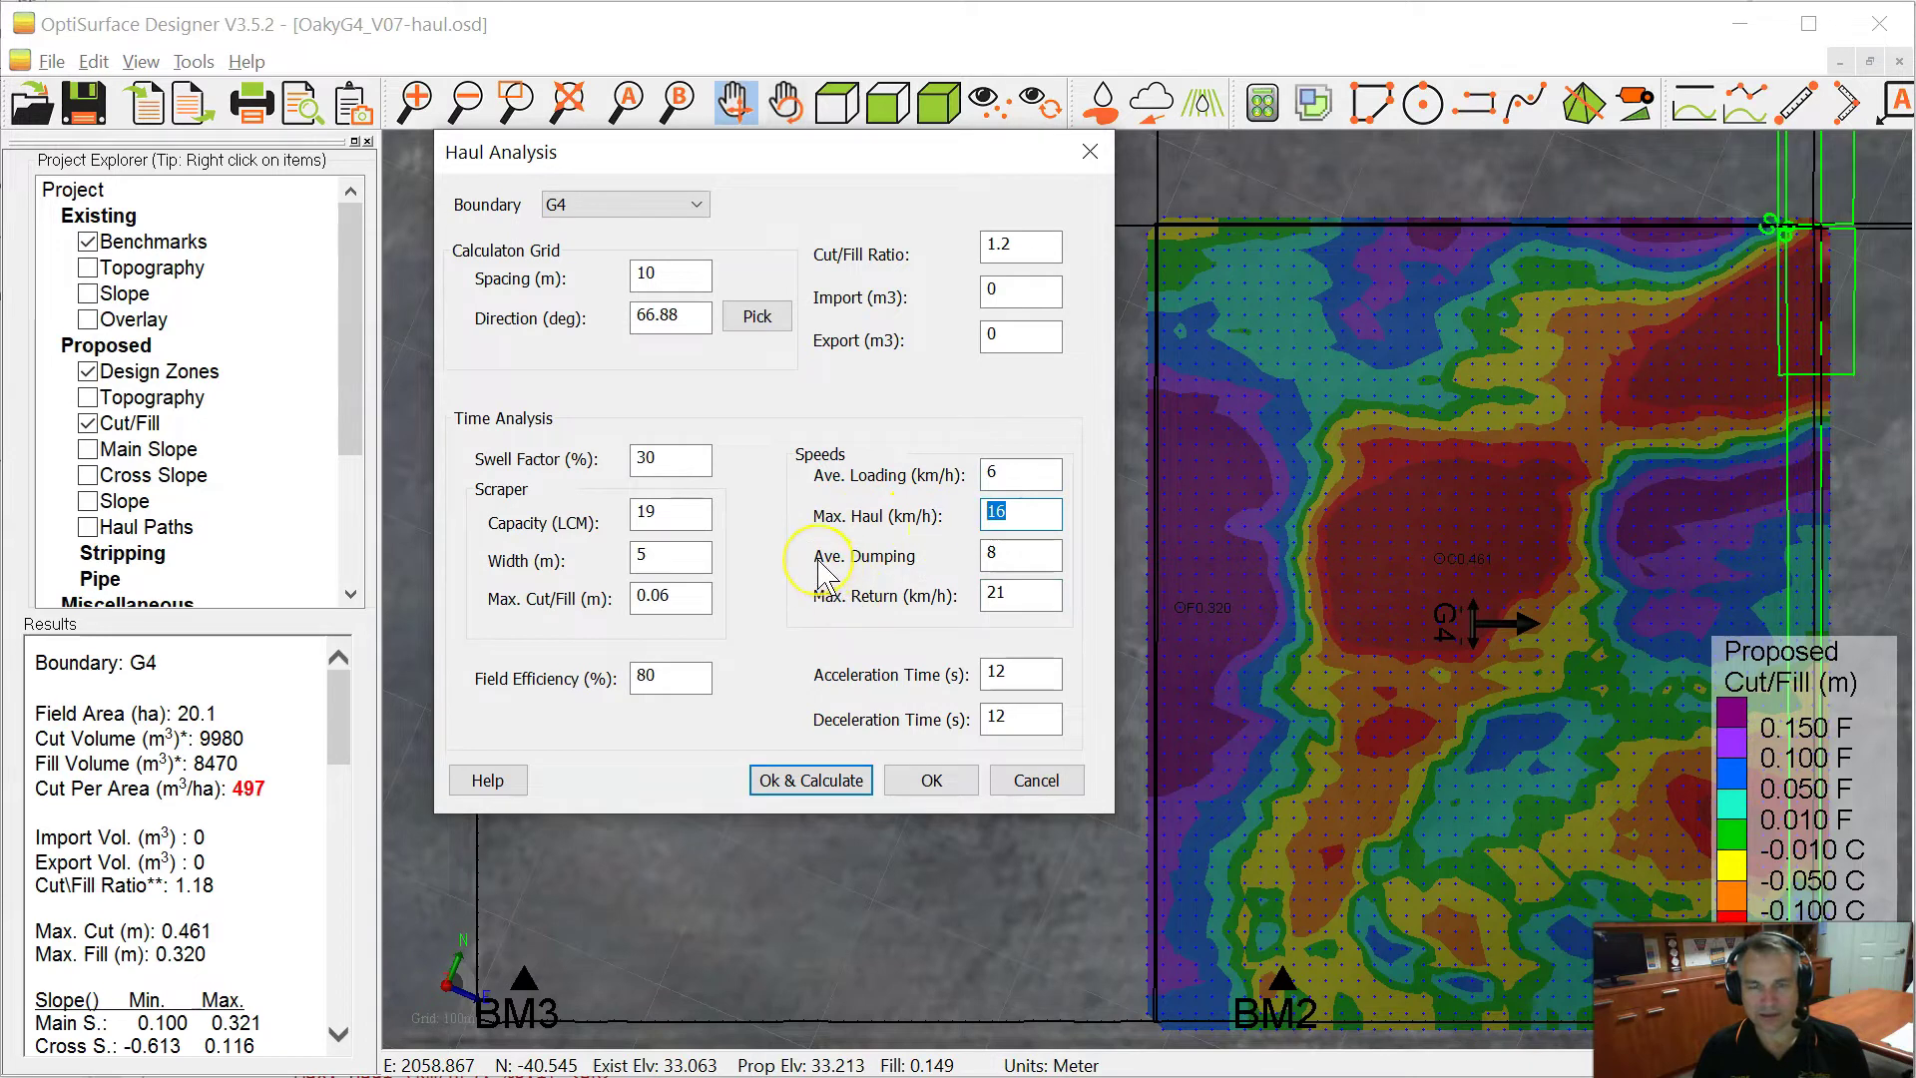
{"action": "key", "text": "Tab"}
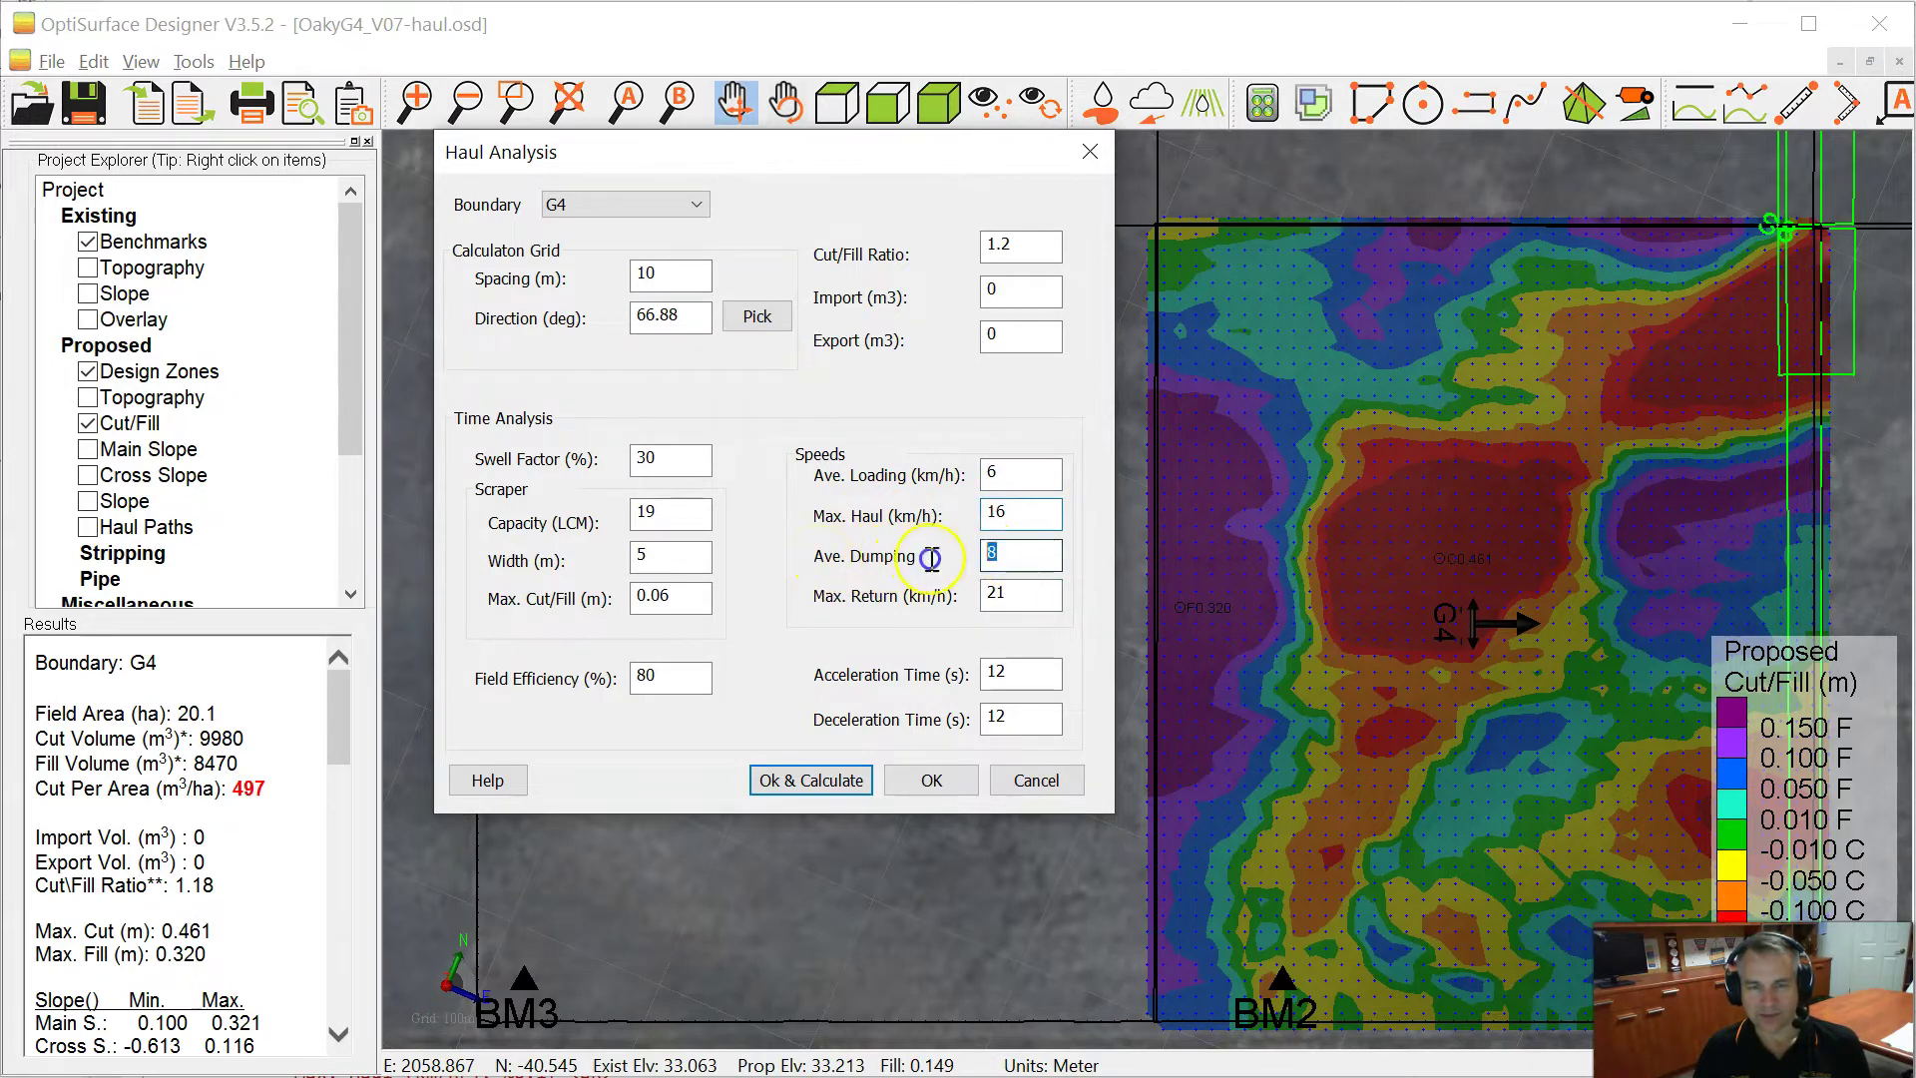
{"action": "double_click", "coordinate": [994, 594]}
Check the acceleration and deceleration times, then calculate: 10196 BCM moved at 265 BCM/hr
{"action": "double_click", "coordinate": [995, 672]}
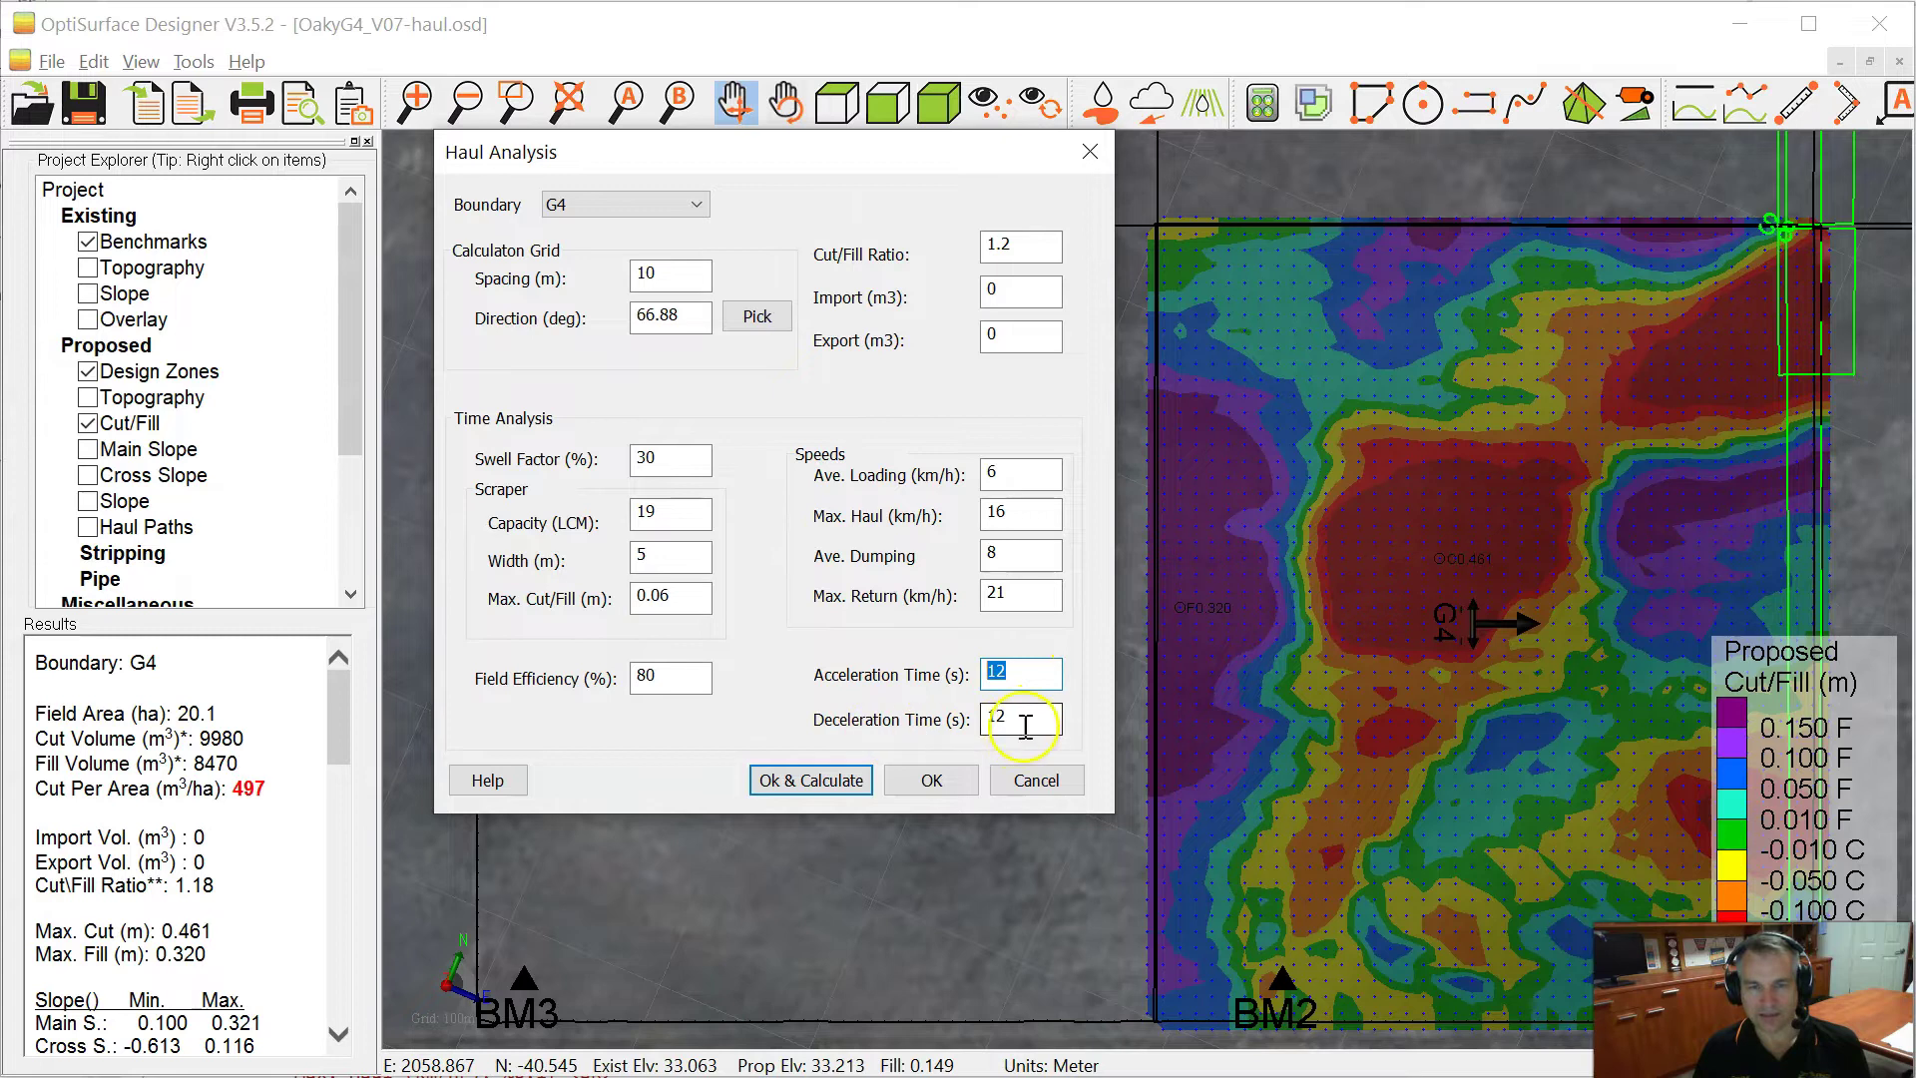
{"action": "left_click_drag", "start_coordinate": [1009, 718], "coordinate": [950, 724]}
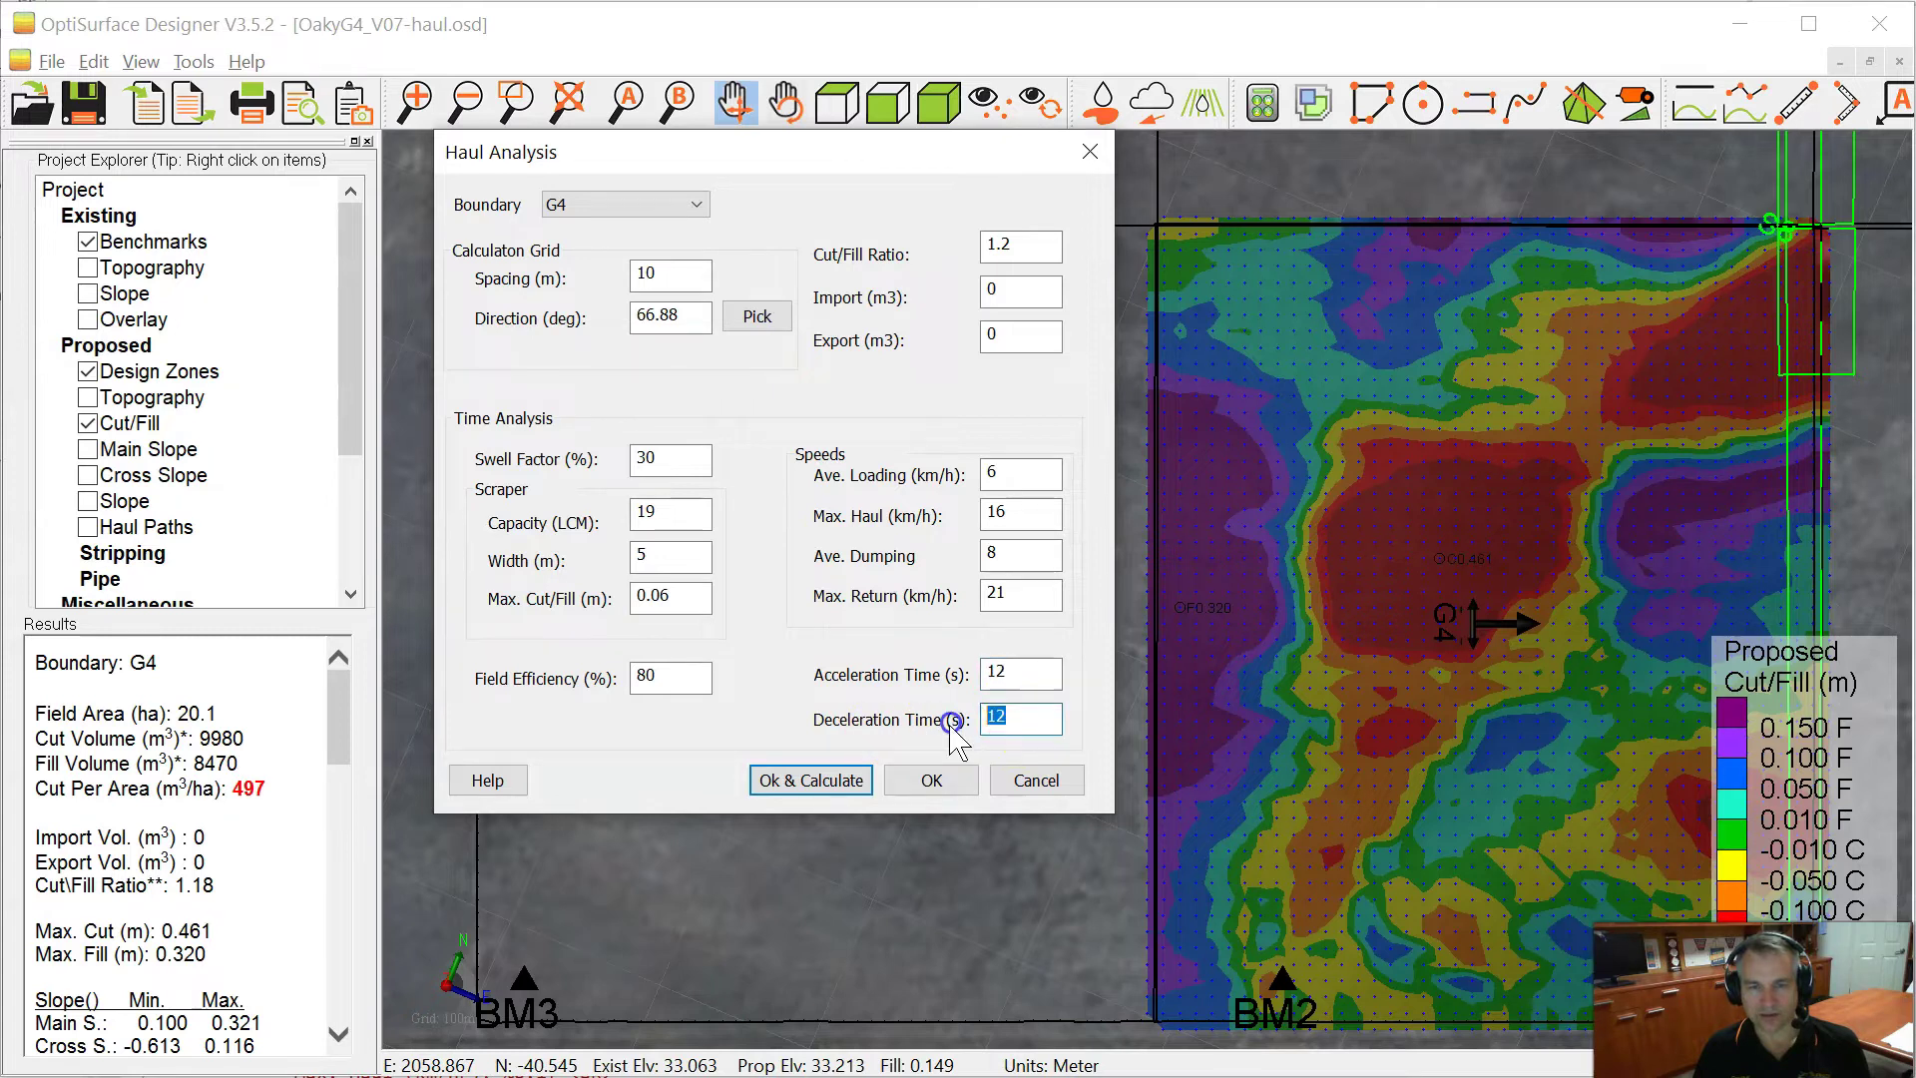
{"action": "double_click", "coordinate": [1005, 476]}
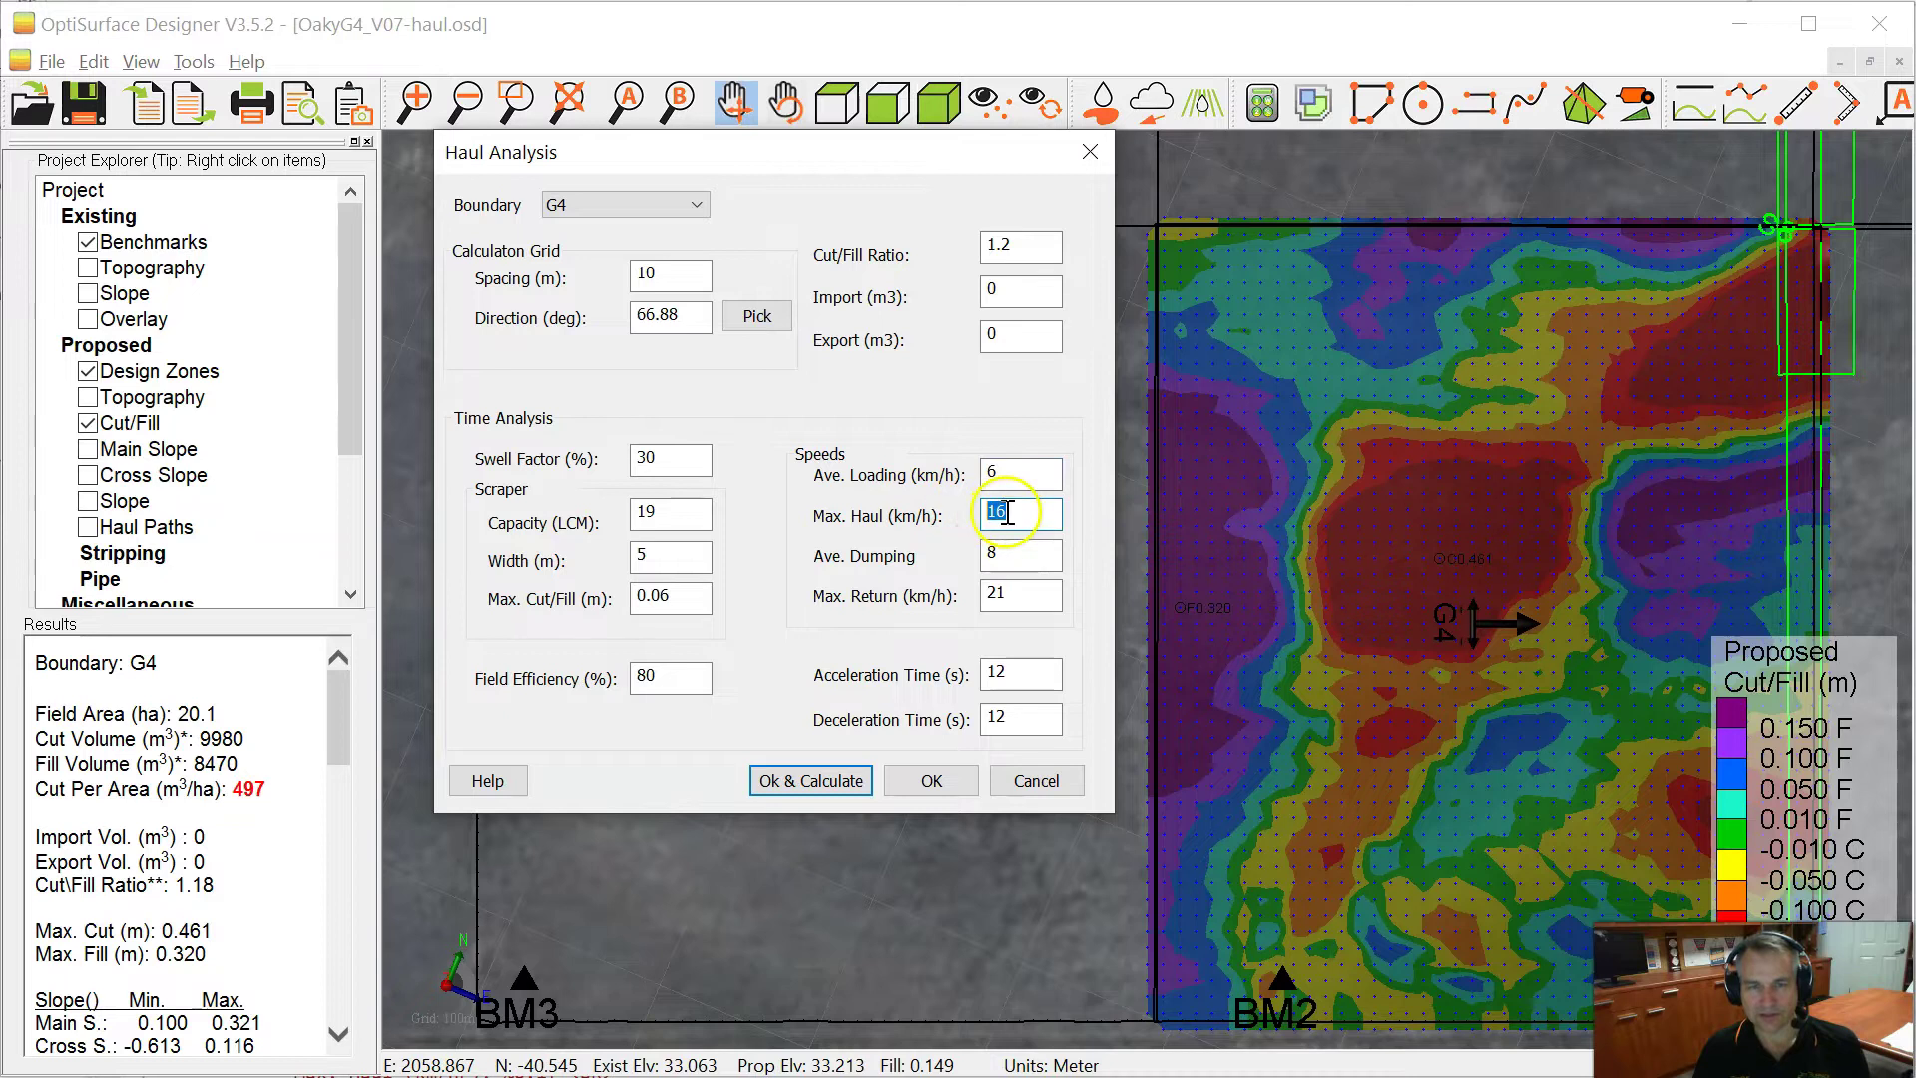
{"action": "double_click", "coordinate": [1013, 718]}
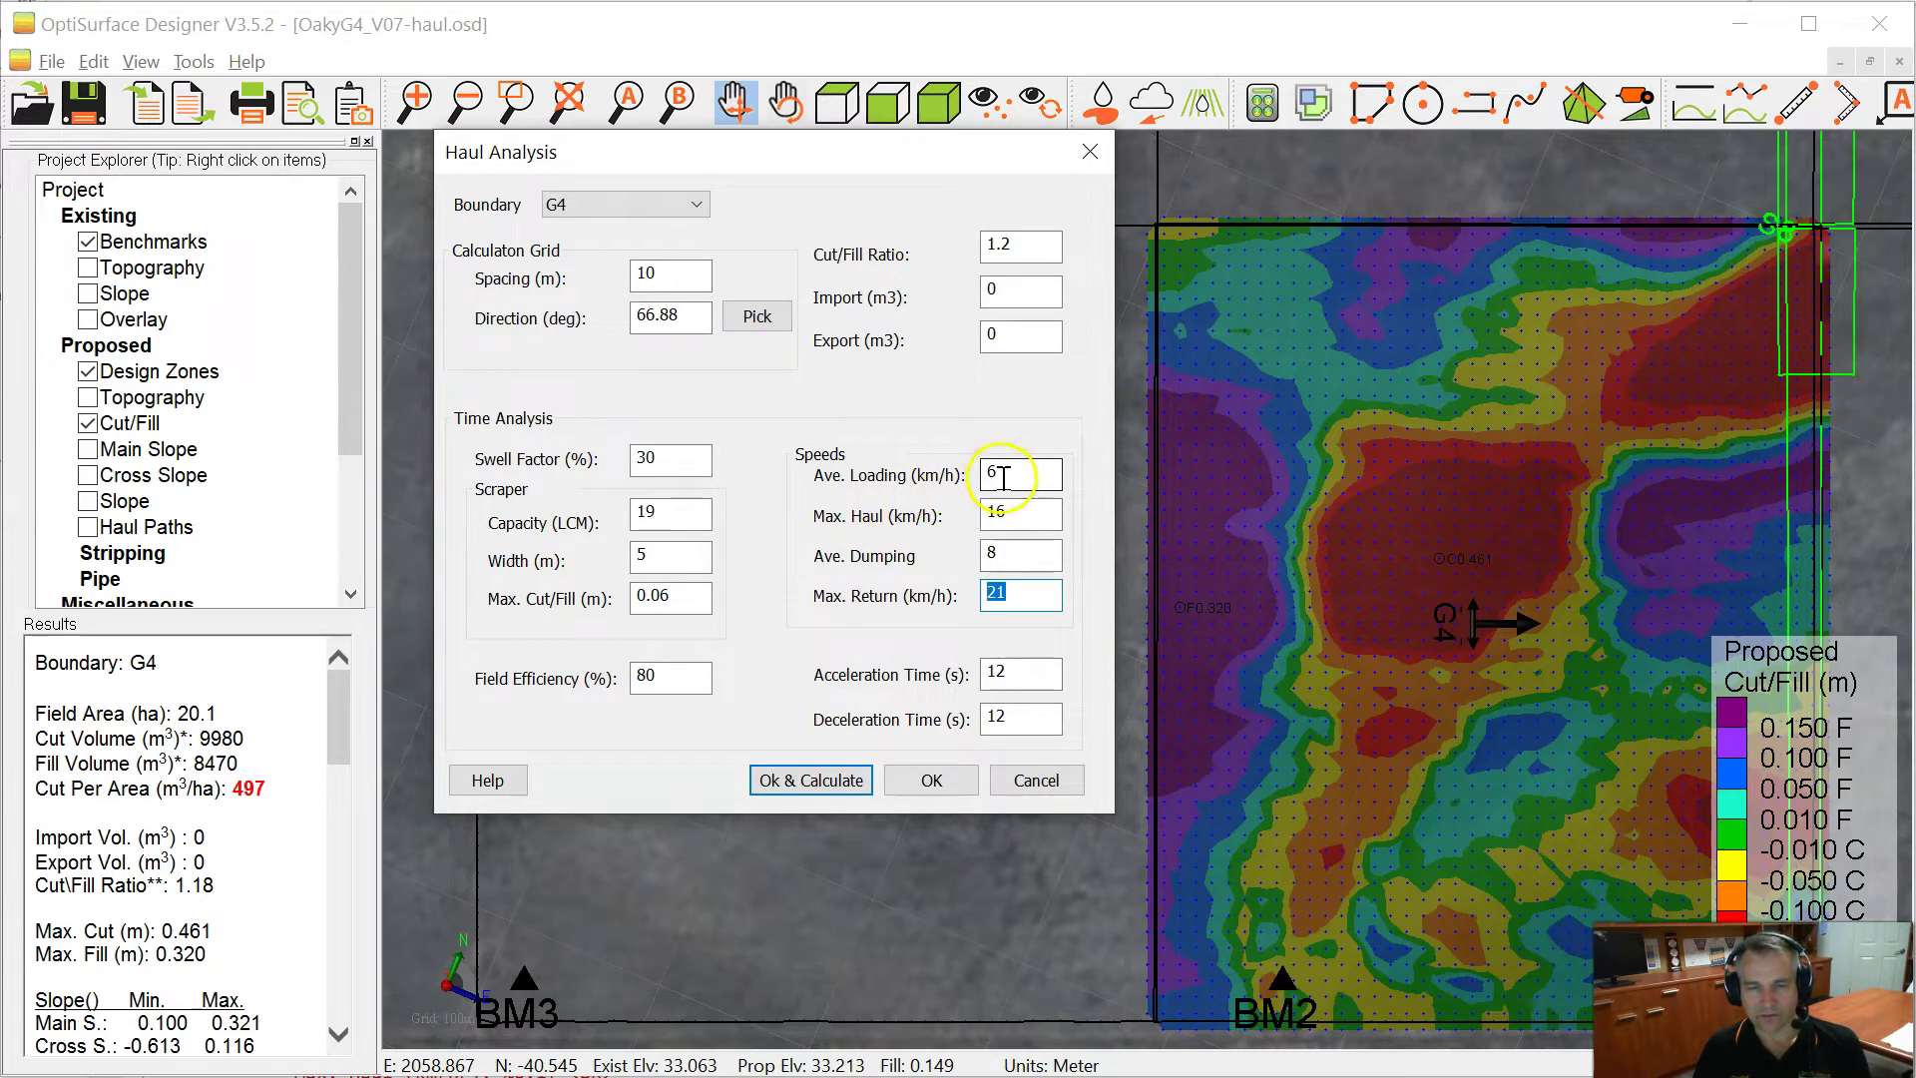
{"action": "left_click", "coordinate": [998, 511]}
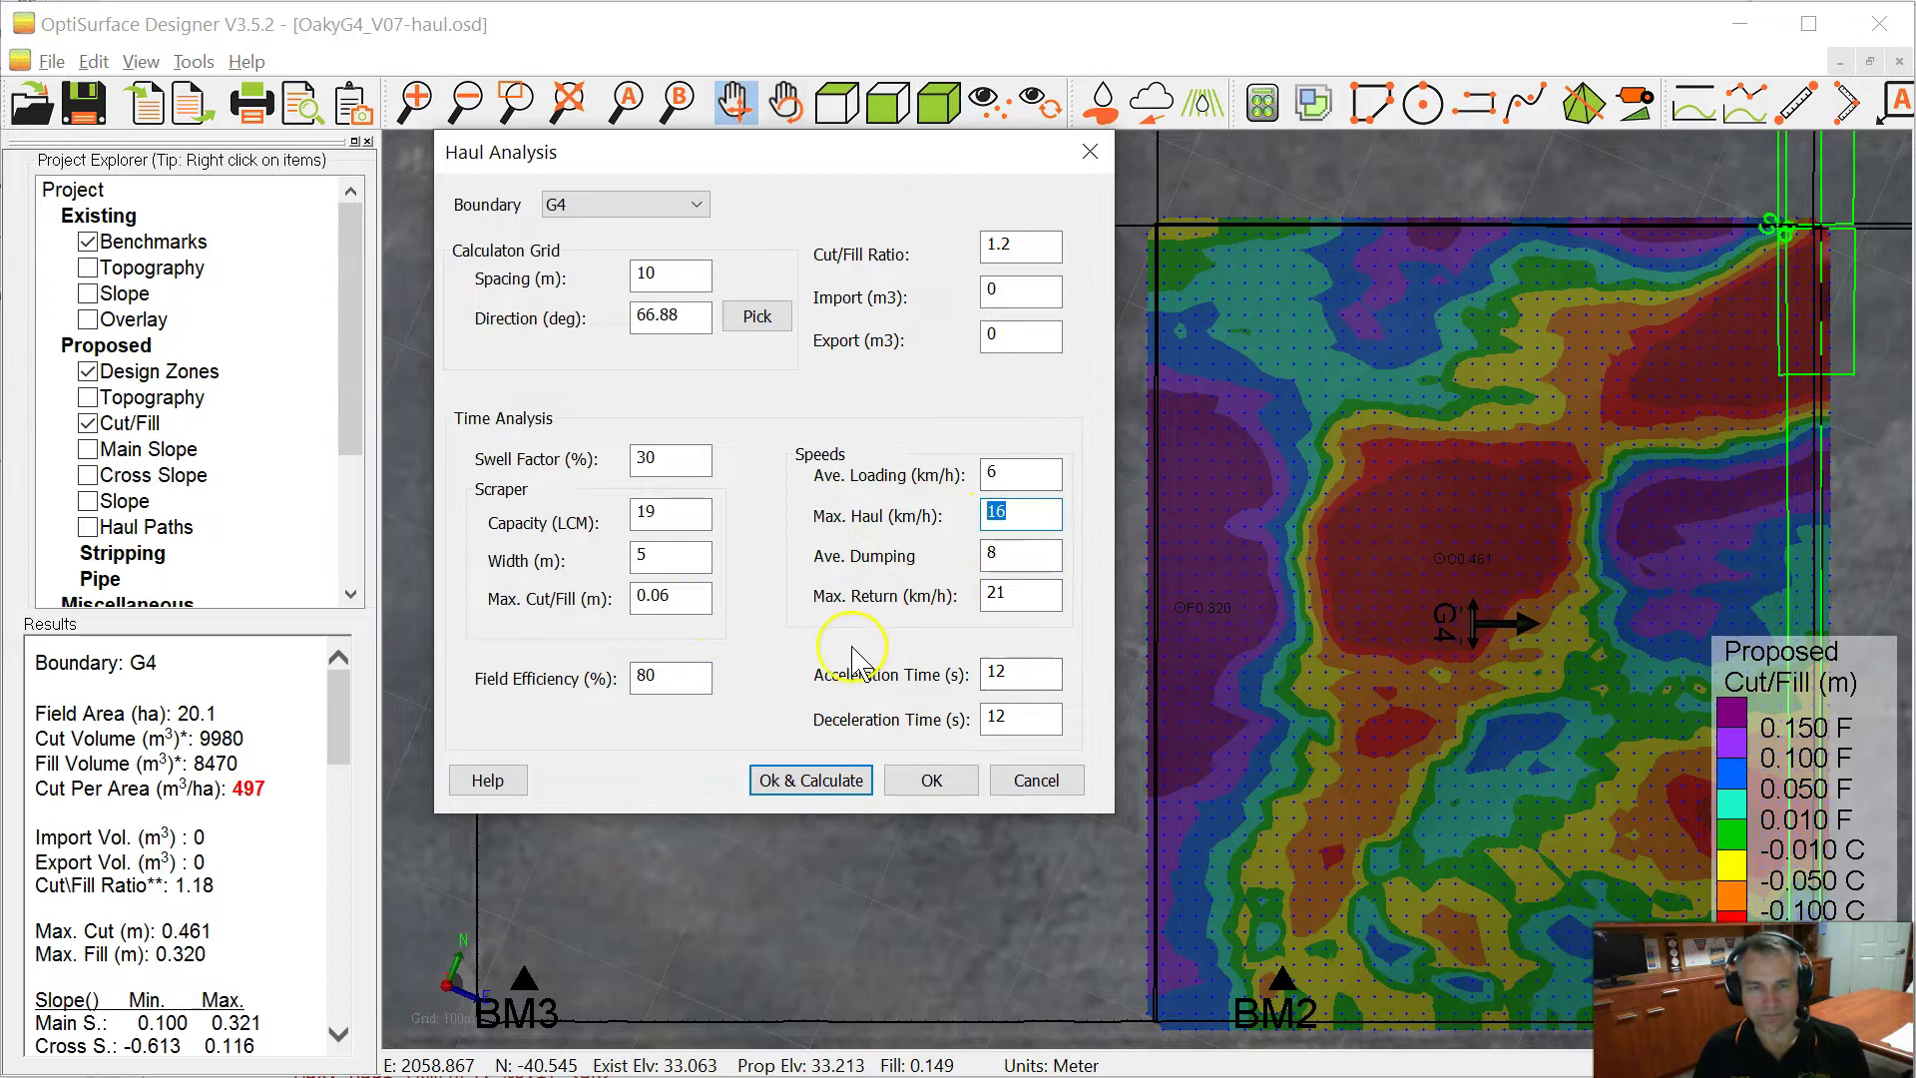
{"action": "left_click", "coordinate": [799, 793]}
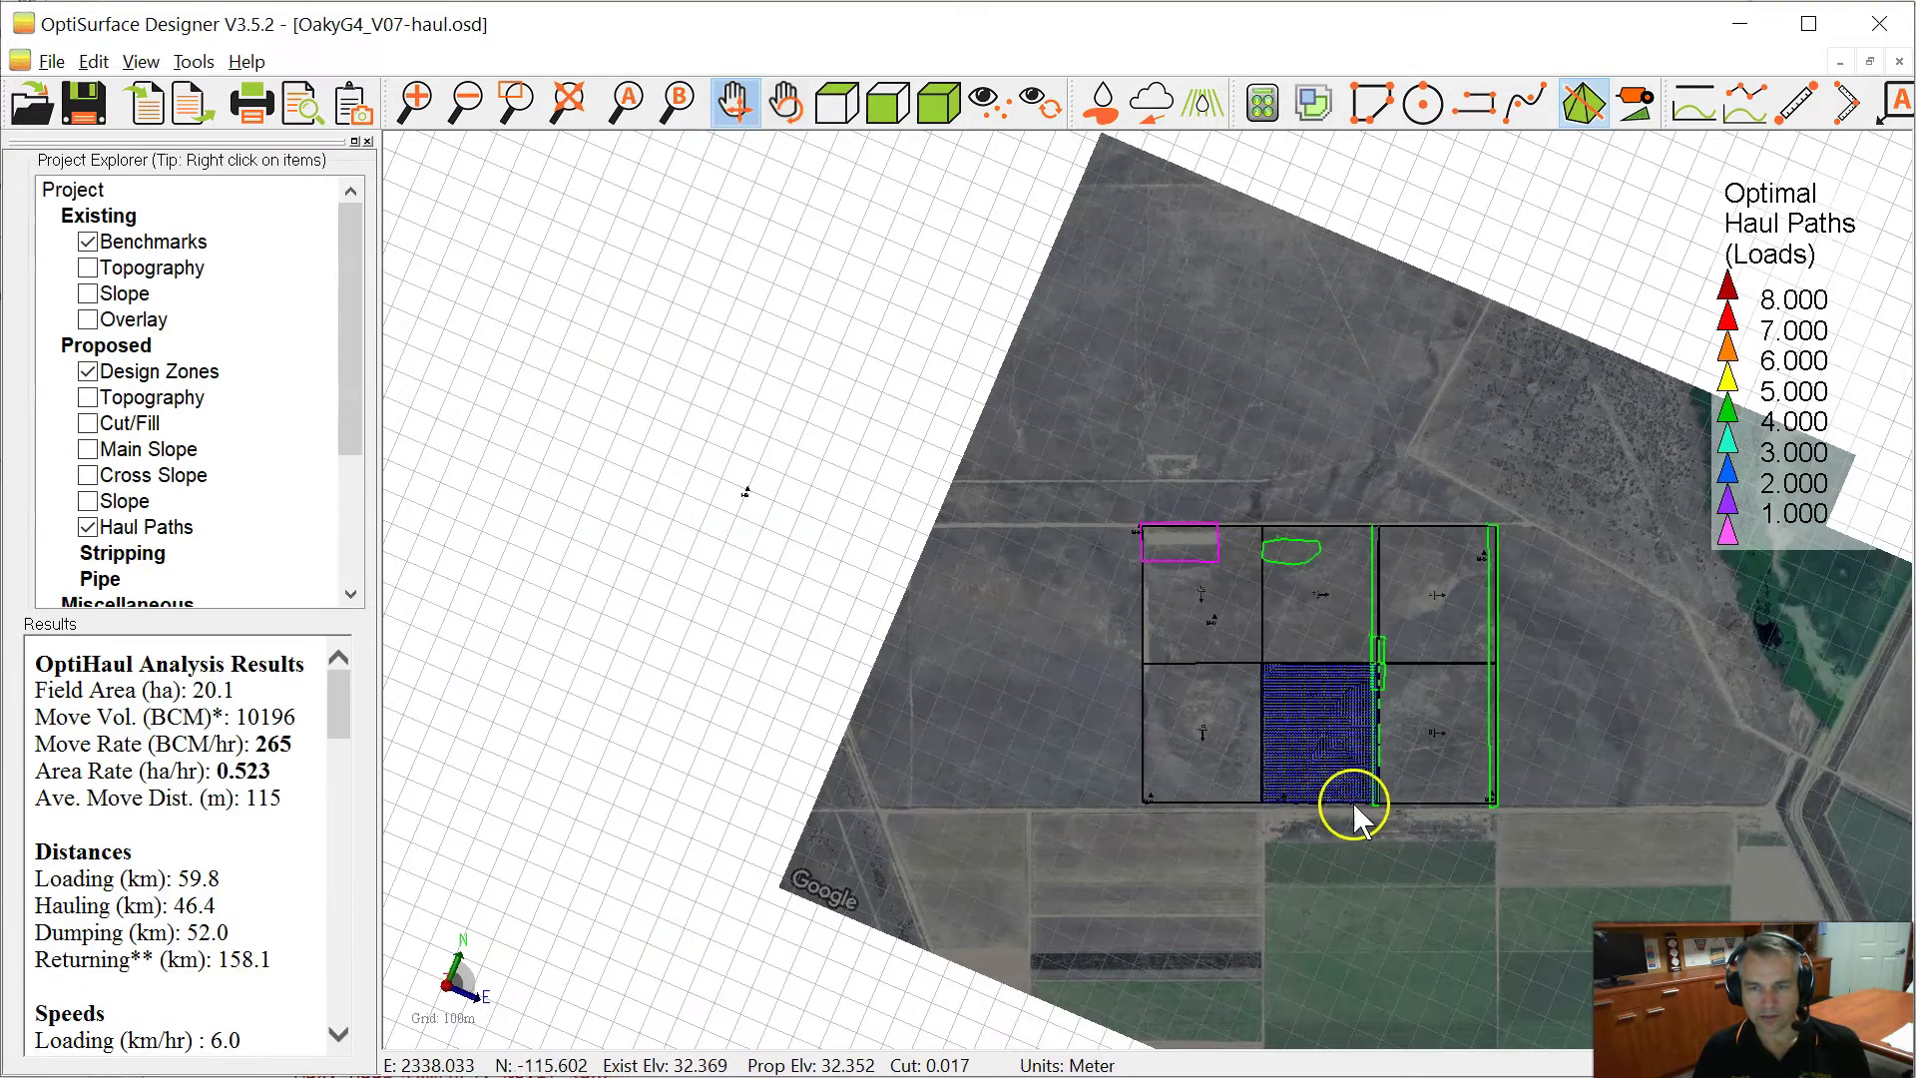
Zoom into G4 to inspect haul-path arrows coloured by 1–8 loads, 115 m average move
{"action": "scroll", "coordinate": [1351, 778], "scroll_direction": "up", "scroll_amount": 4}
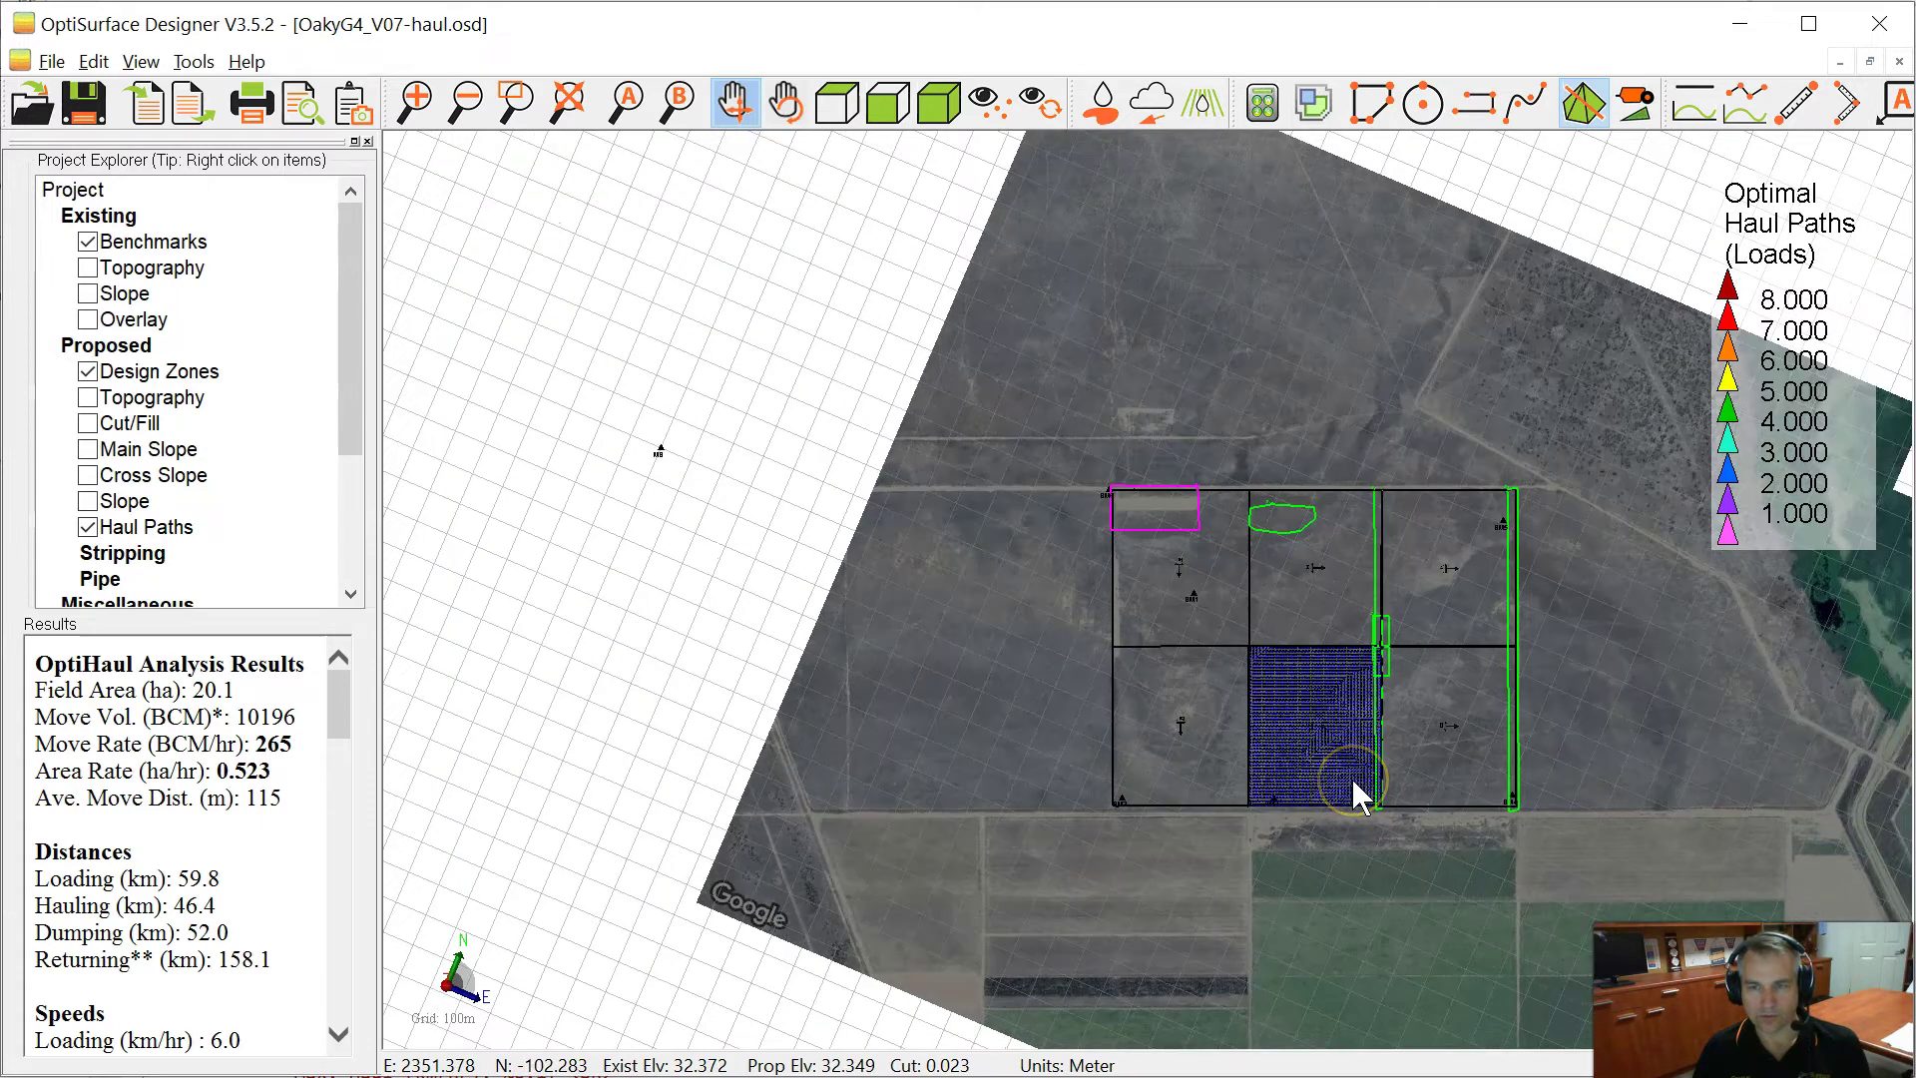
{"action": "scroll", "coordinate": [1274, 687], "scroll_direction": "up", "scroll_amount": 1}
{"action": "scroll", "coordinate": [1343, 738], "scroll_direction": "down", "scroll_amount": 1}
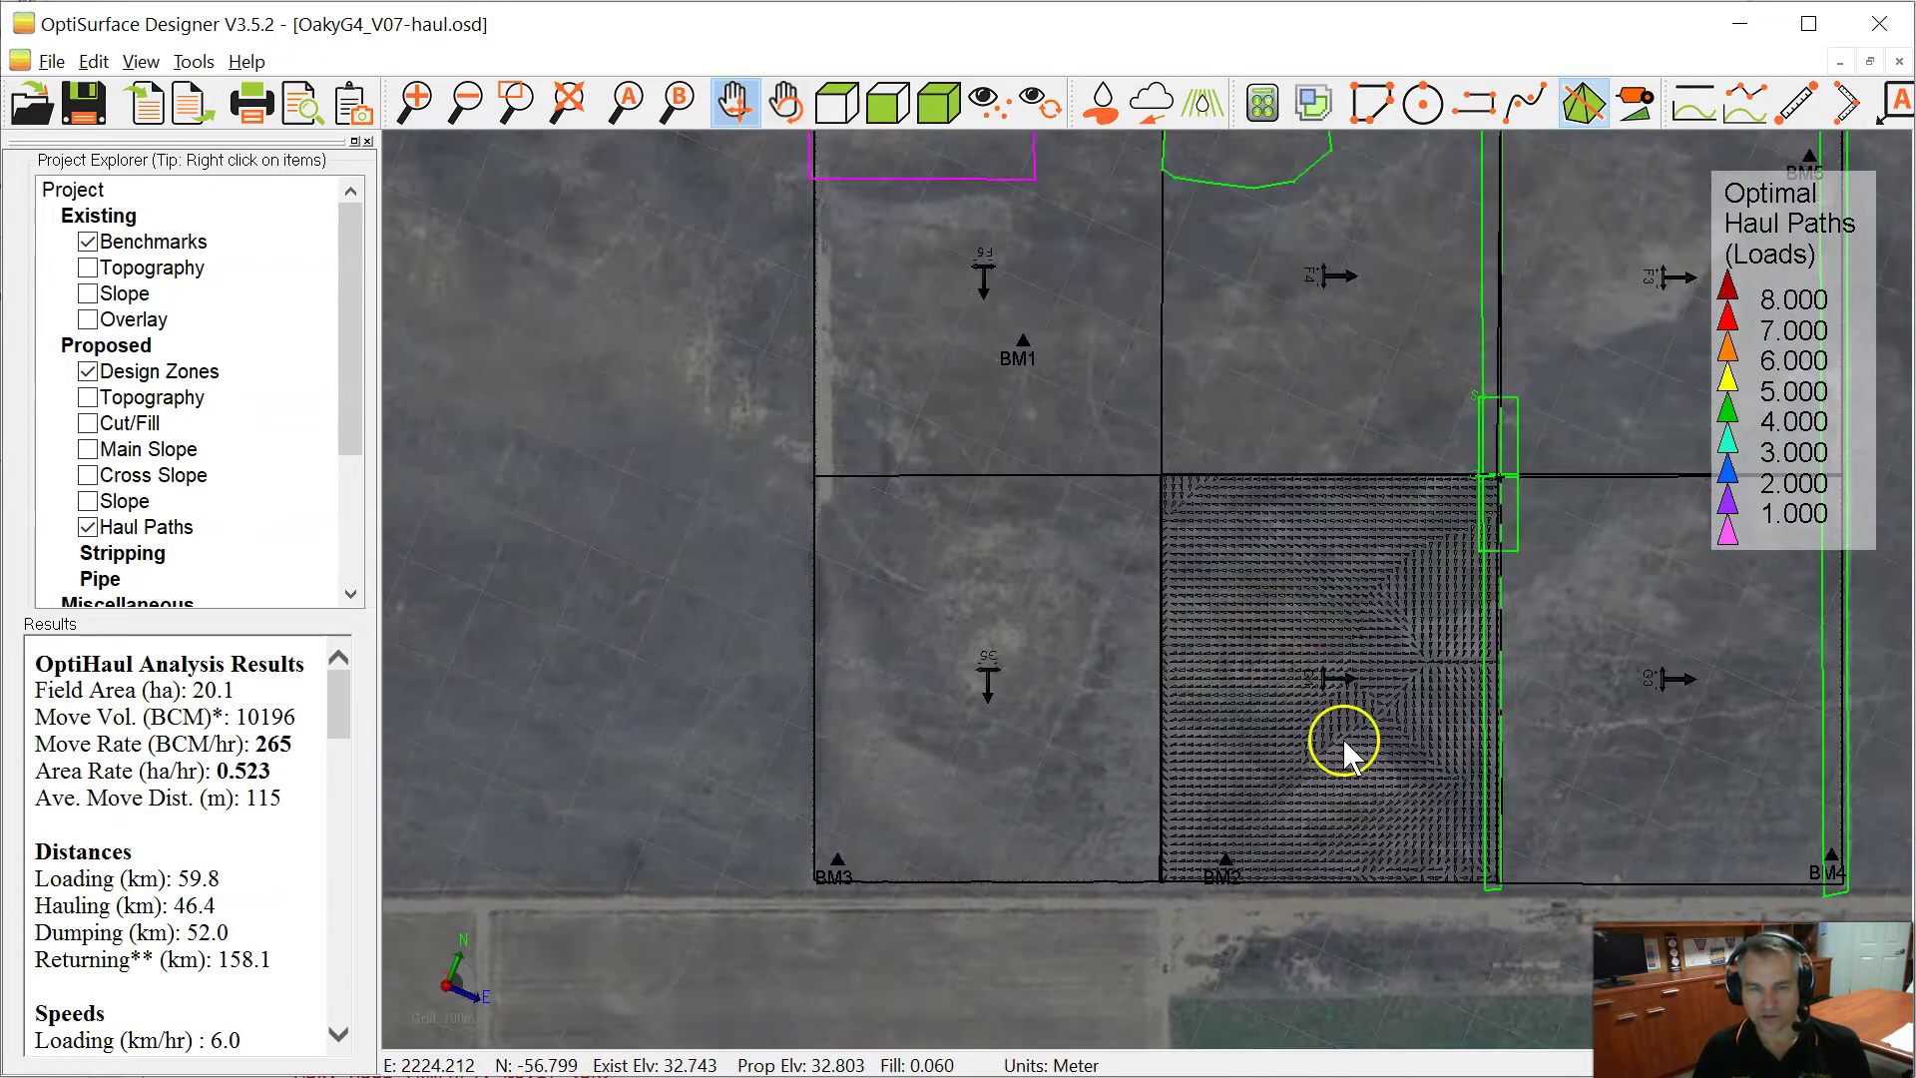
{"action": "scroll", "coordinate": [1339, 741], "scroll_direction": "up", "scroll_amount": 2}
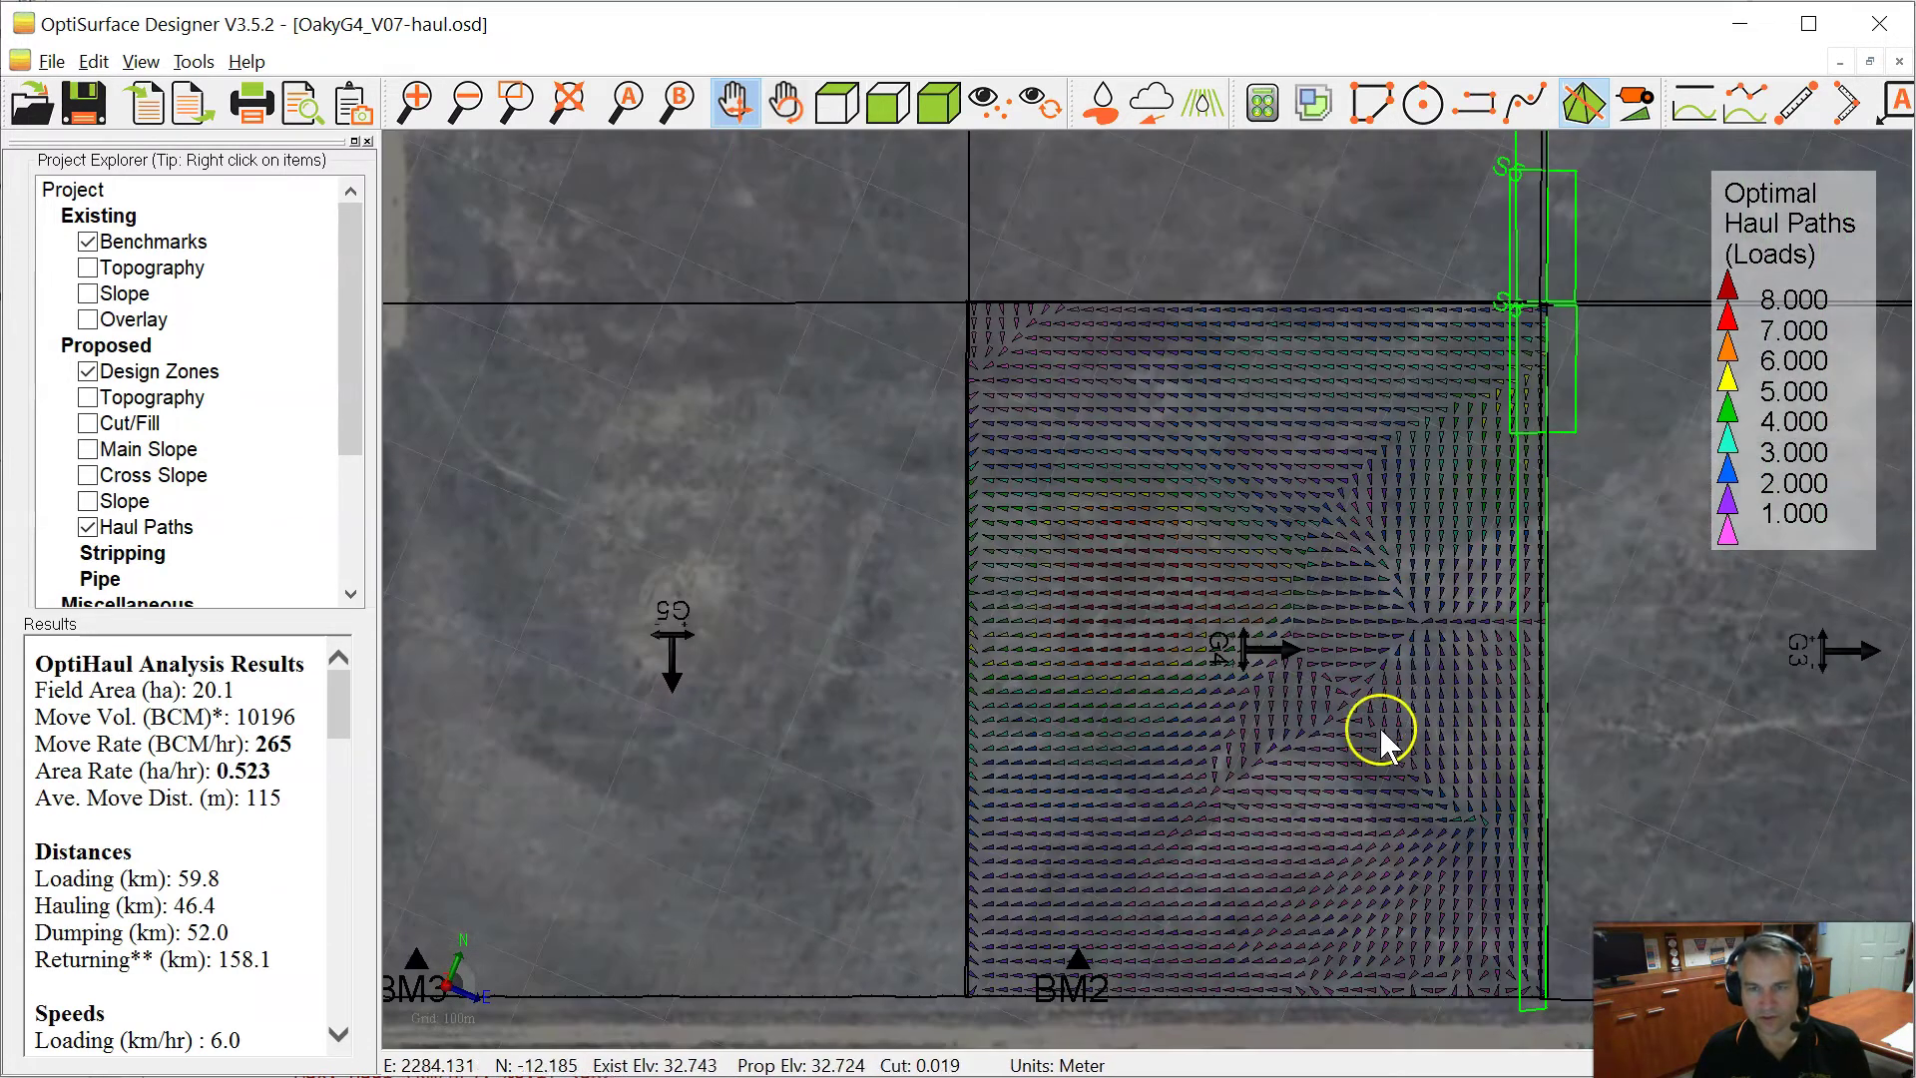
{"action": "scroll", "coordinate": [1249, 590], "scroll_direction": "up", "scroll_amount": 4}
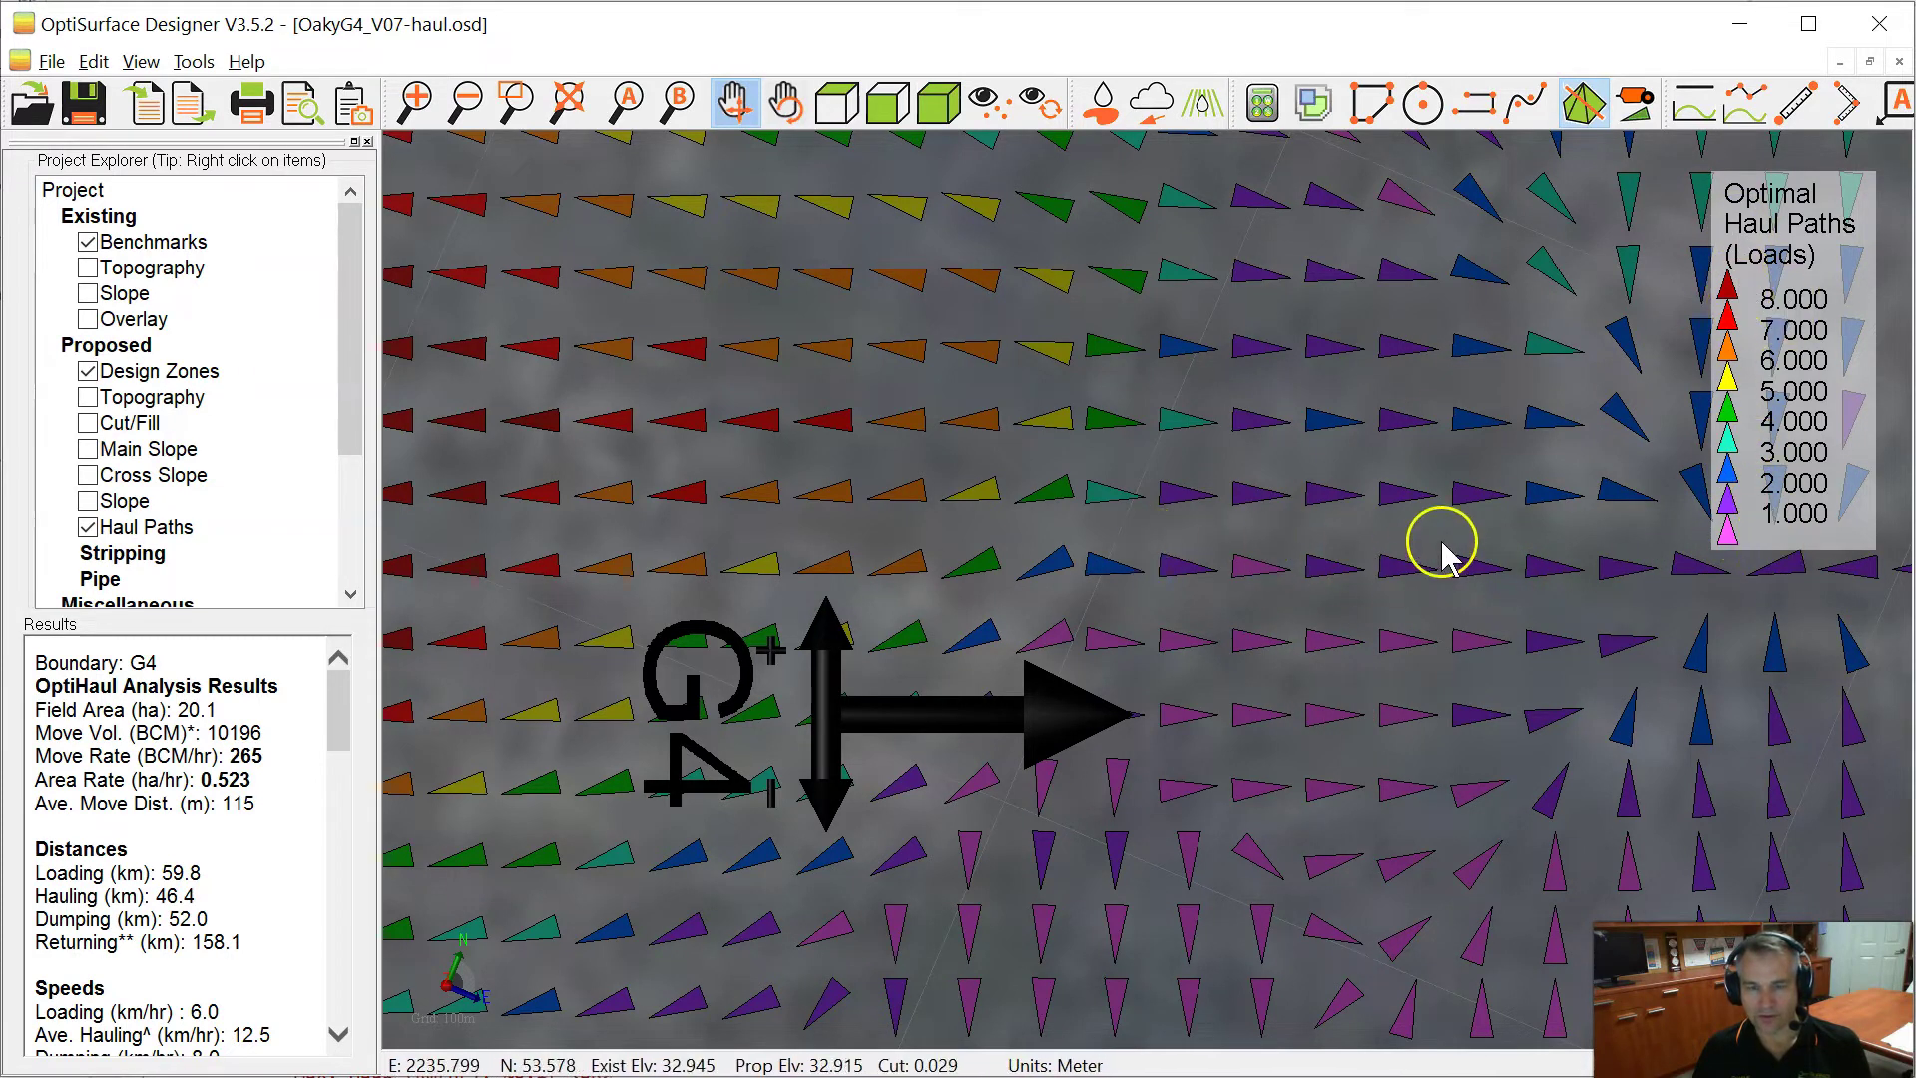
{"action": "scroll", "coordinate": [1385, 728], "scroll_direction": "down", "scroll_amount": 3}
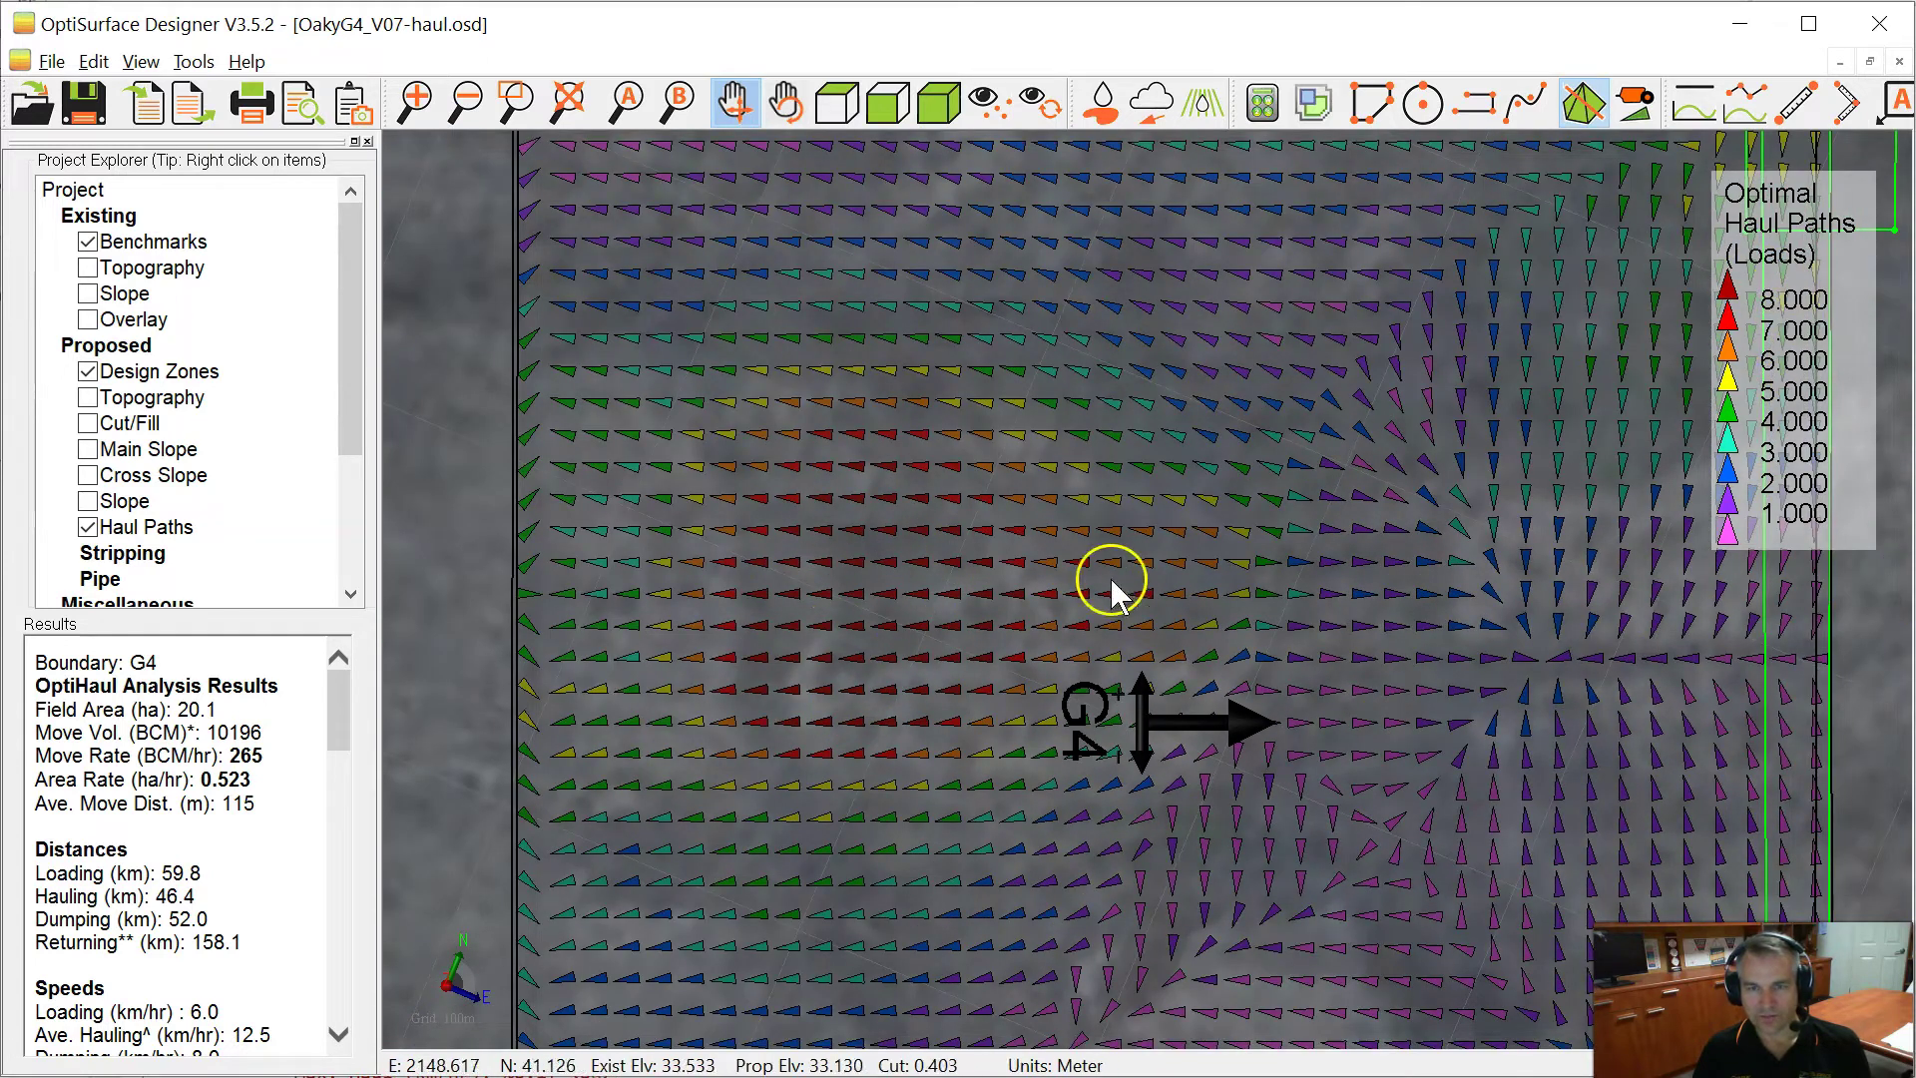
Turn on Haul Paths labels at size 2.000 and zoom to read load counts up to 11.0
{"action": "double_click", "coordinate": [112, 526]}
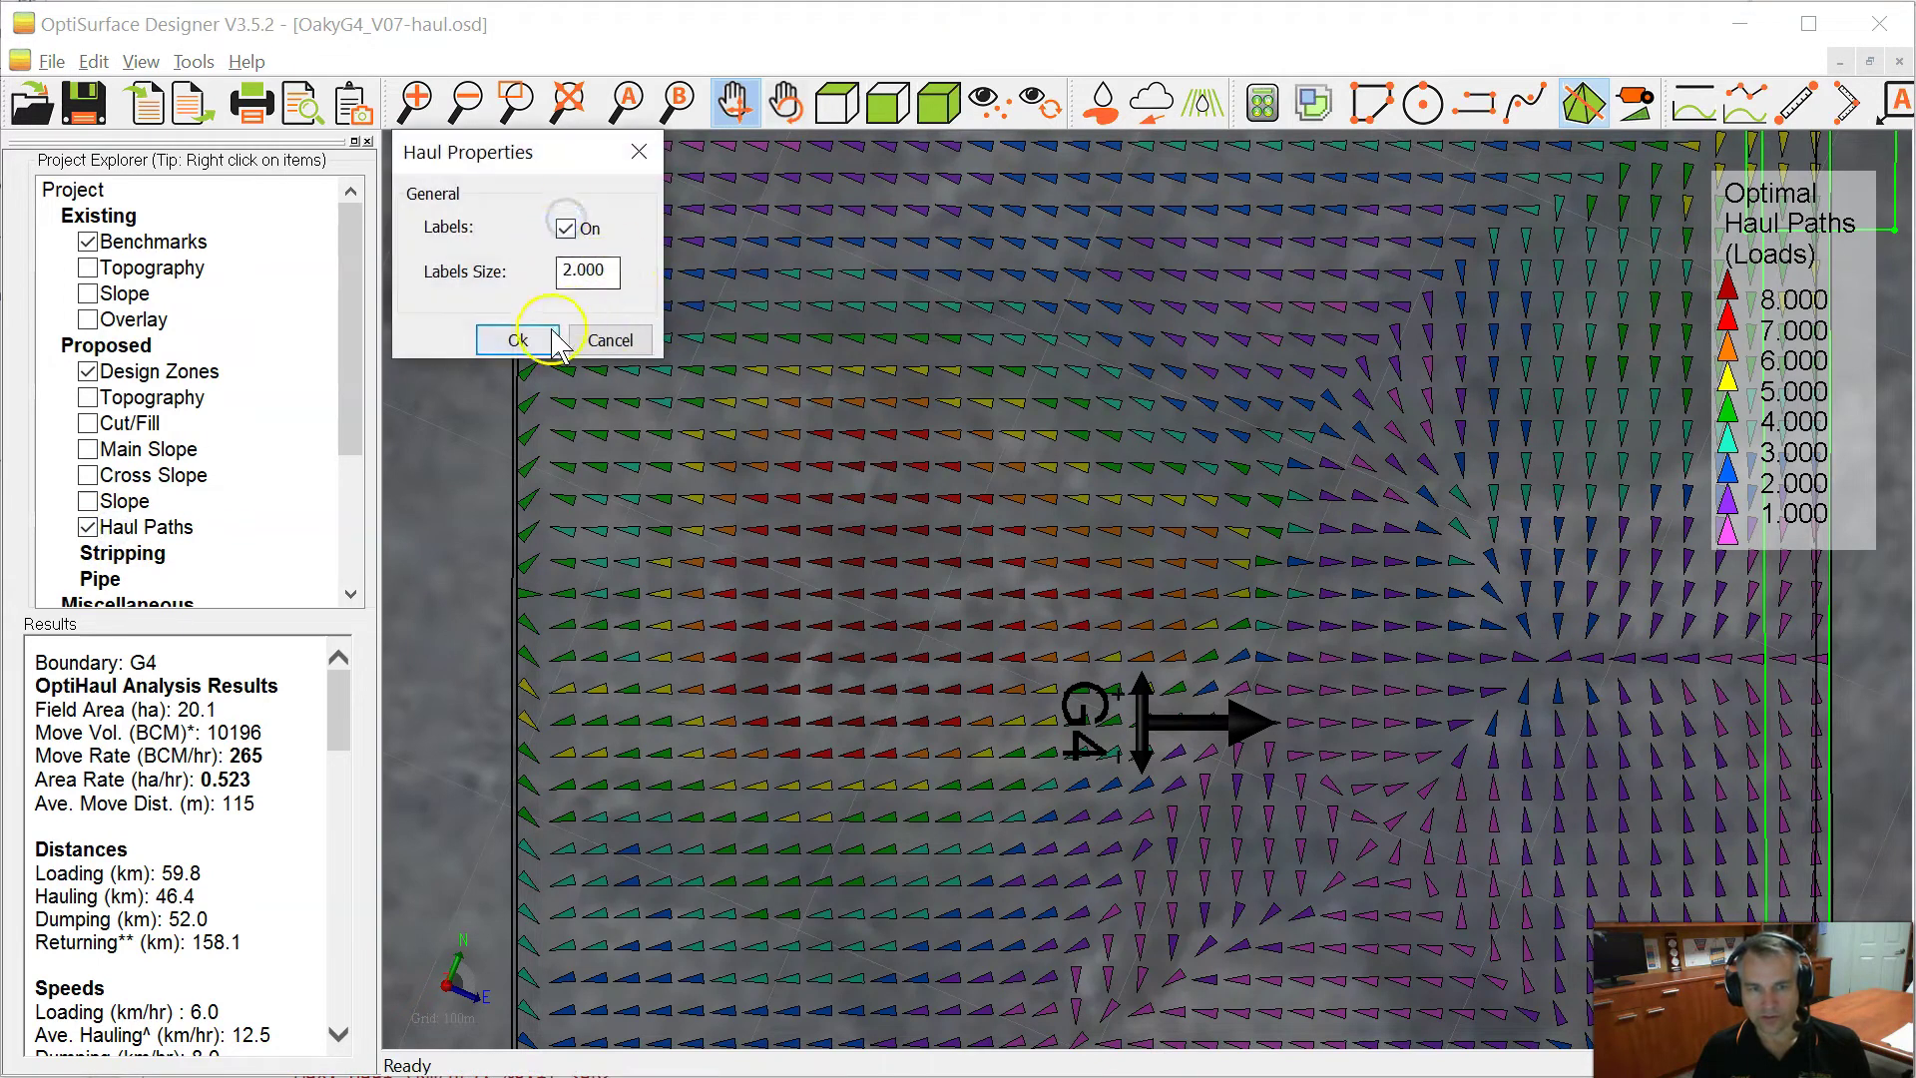
{"action": "left_click", "coordinate": [549, 331]}
{"action": "scroll", "coordinate": [990, 597], "scroll_direction": "up", "scroll_amount": 5}
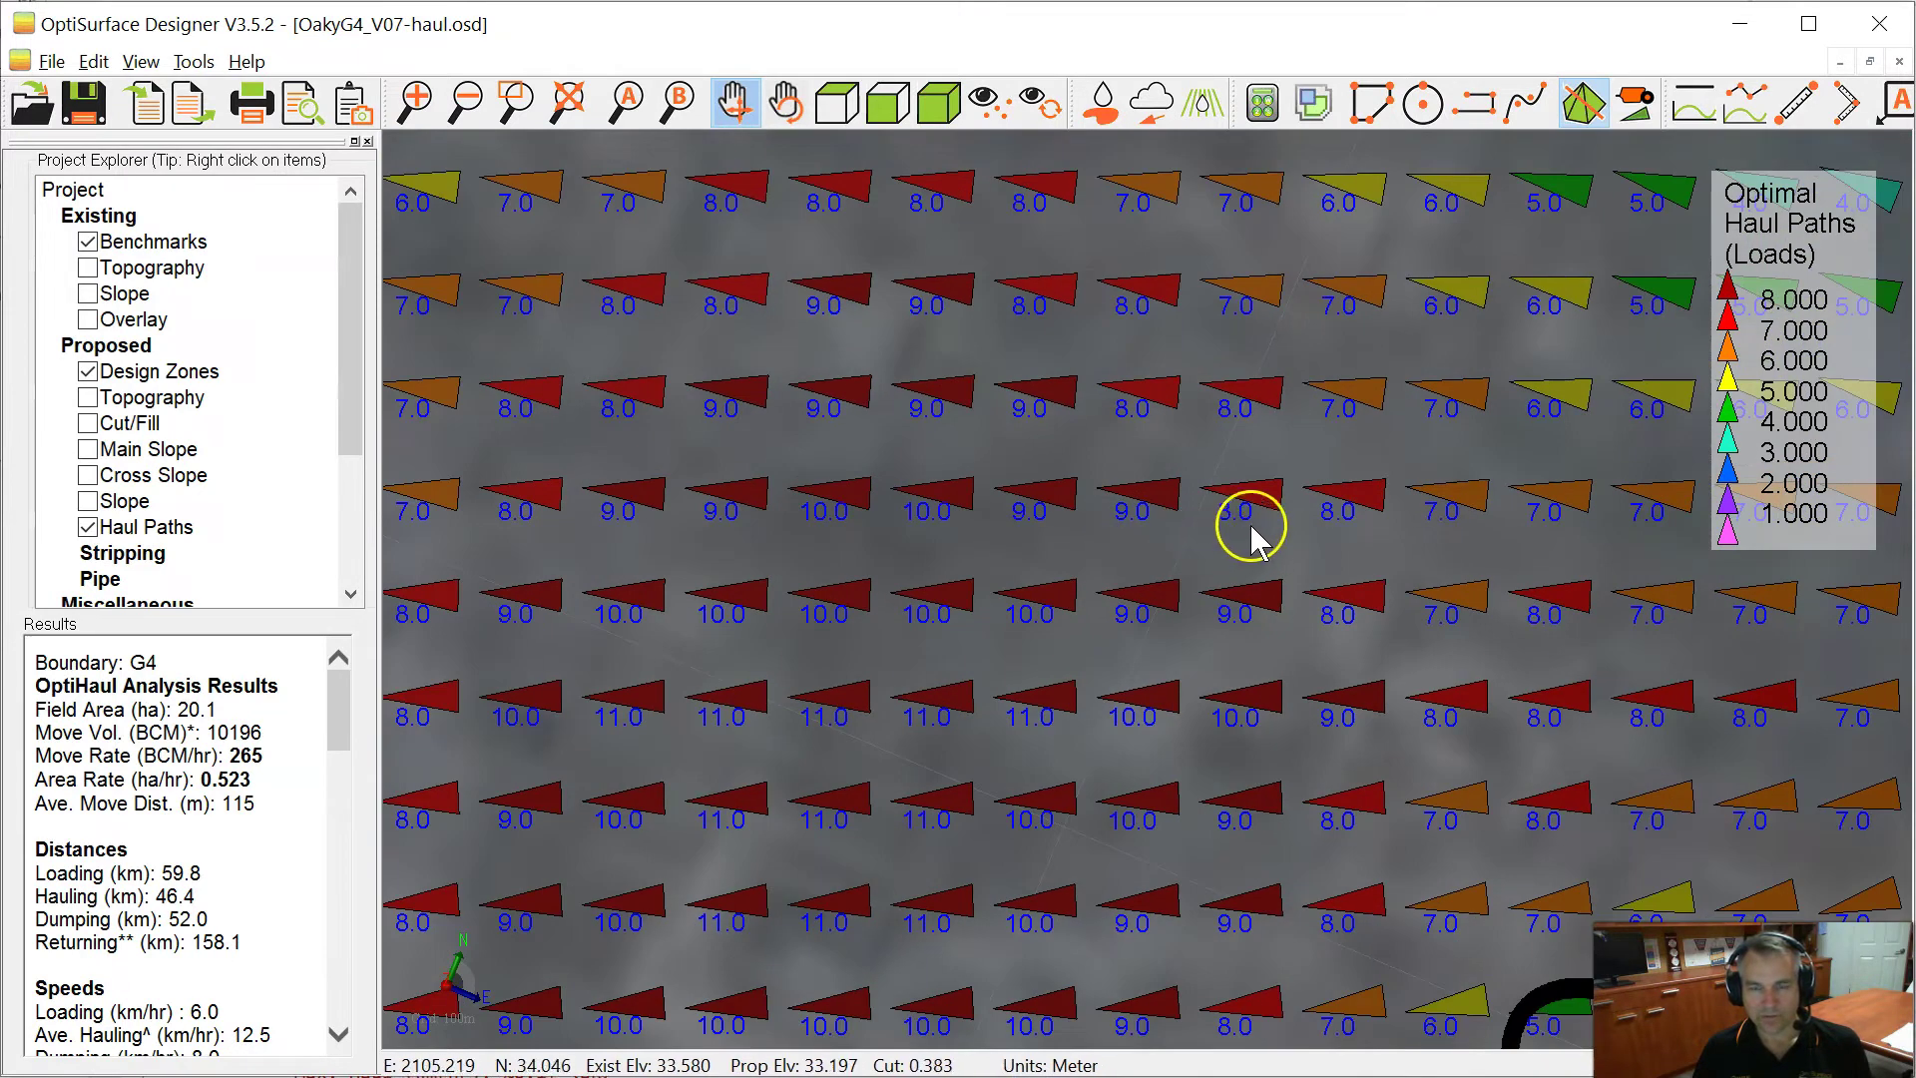
{"action": "scroll", "coordinate": [1250, 524], "scroll_direction": "down", "scroll_amount": 2}
{"action": "scroll", "coordinate": [1118, 517], "scroll_direction": "up", "scroll_amount": 3}
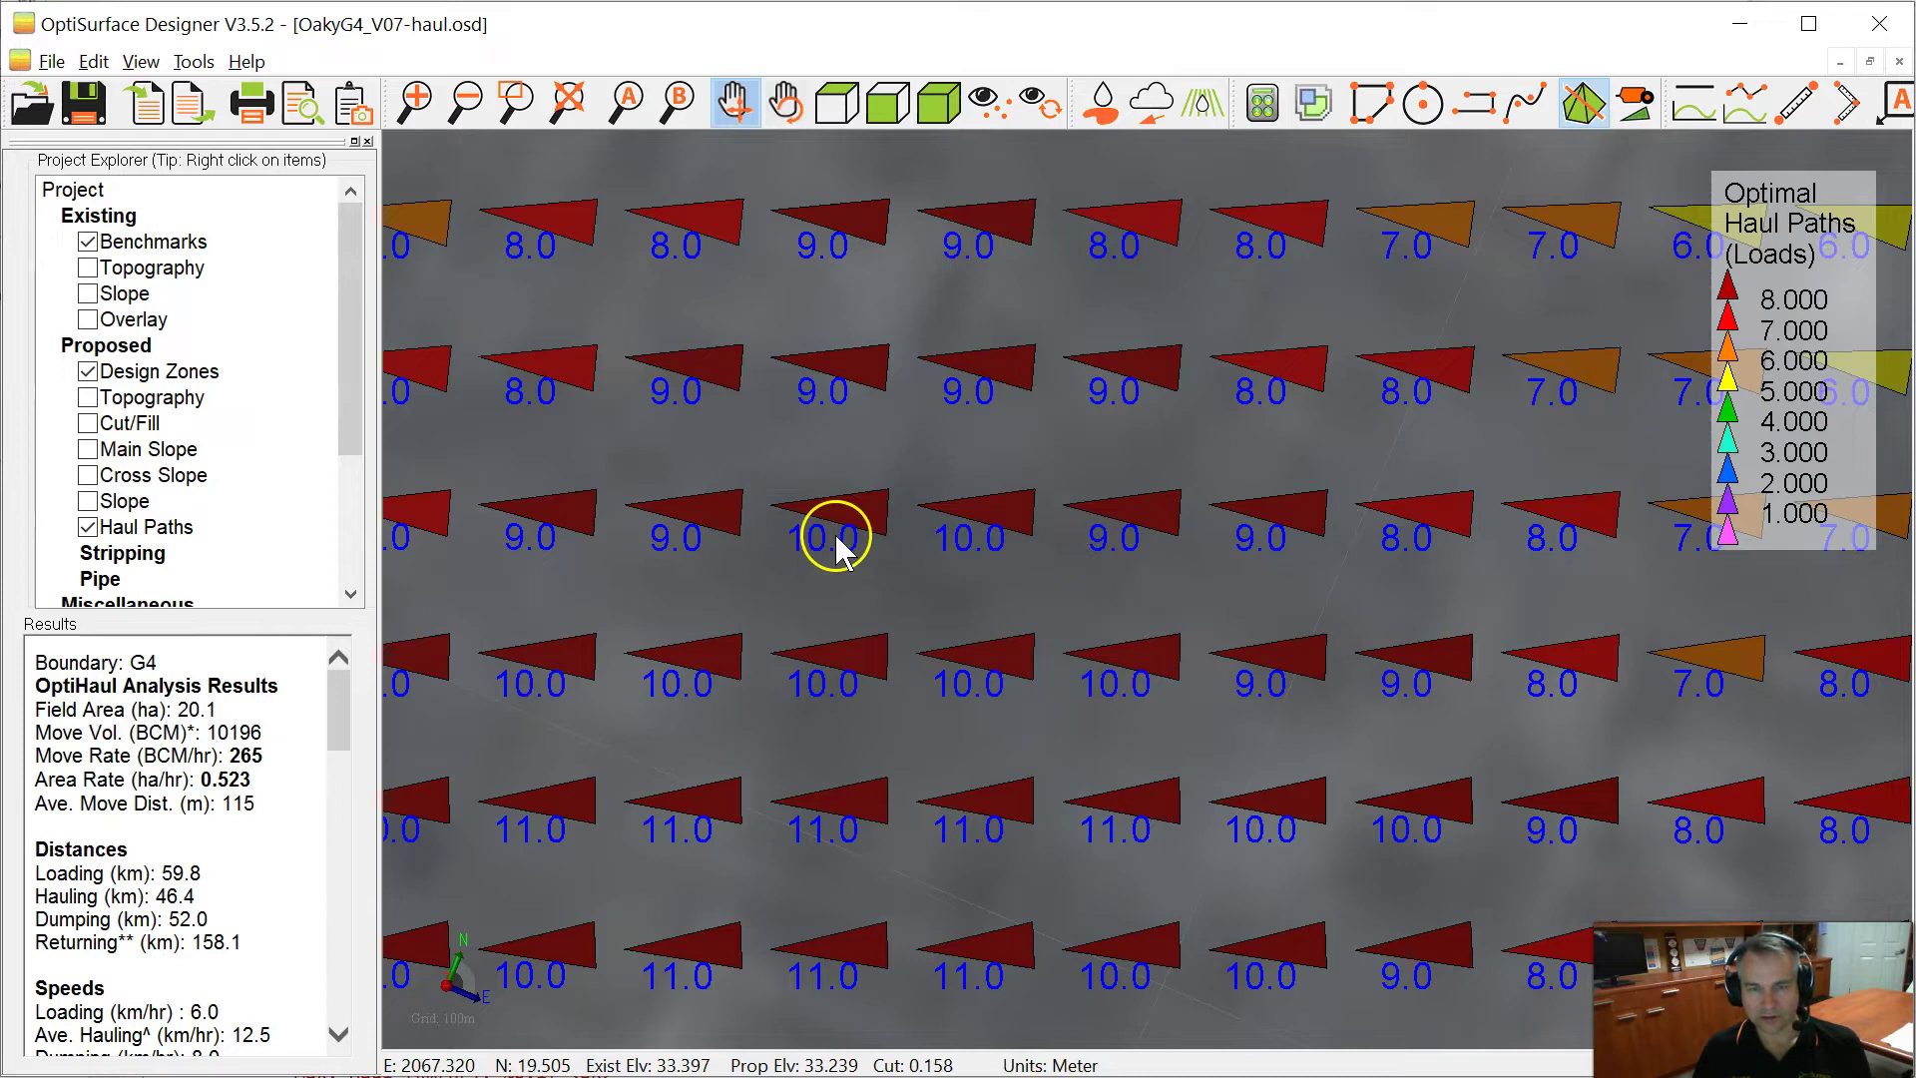
{"action": "scroll", "coordinate": [1092, 565], "scroll_direction": "down", "scroll_amount": 3}
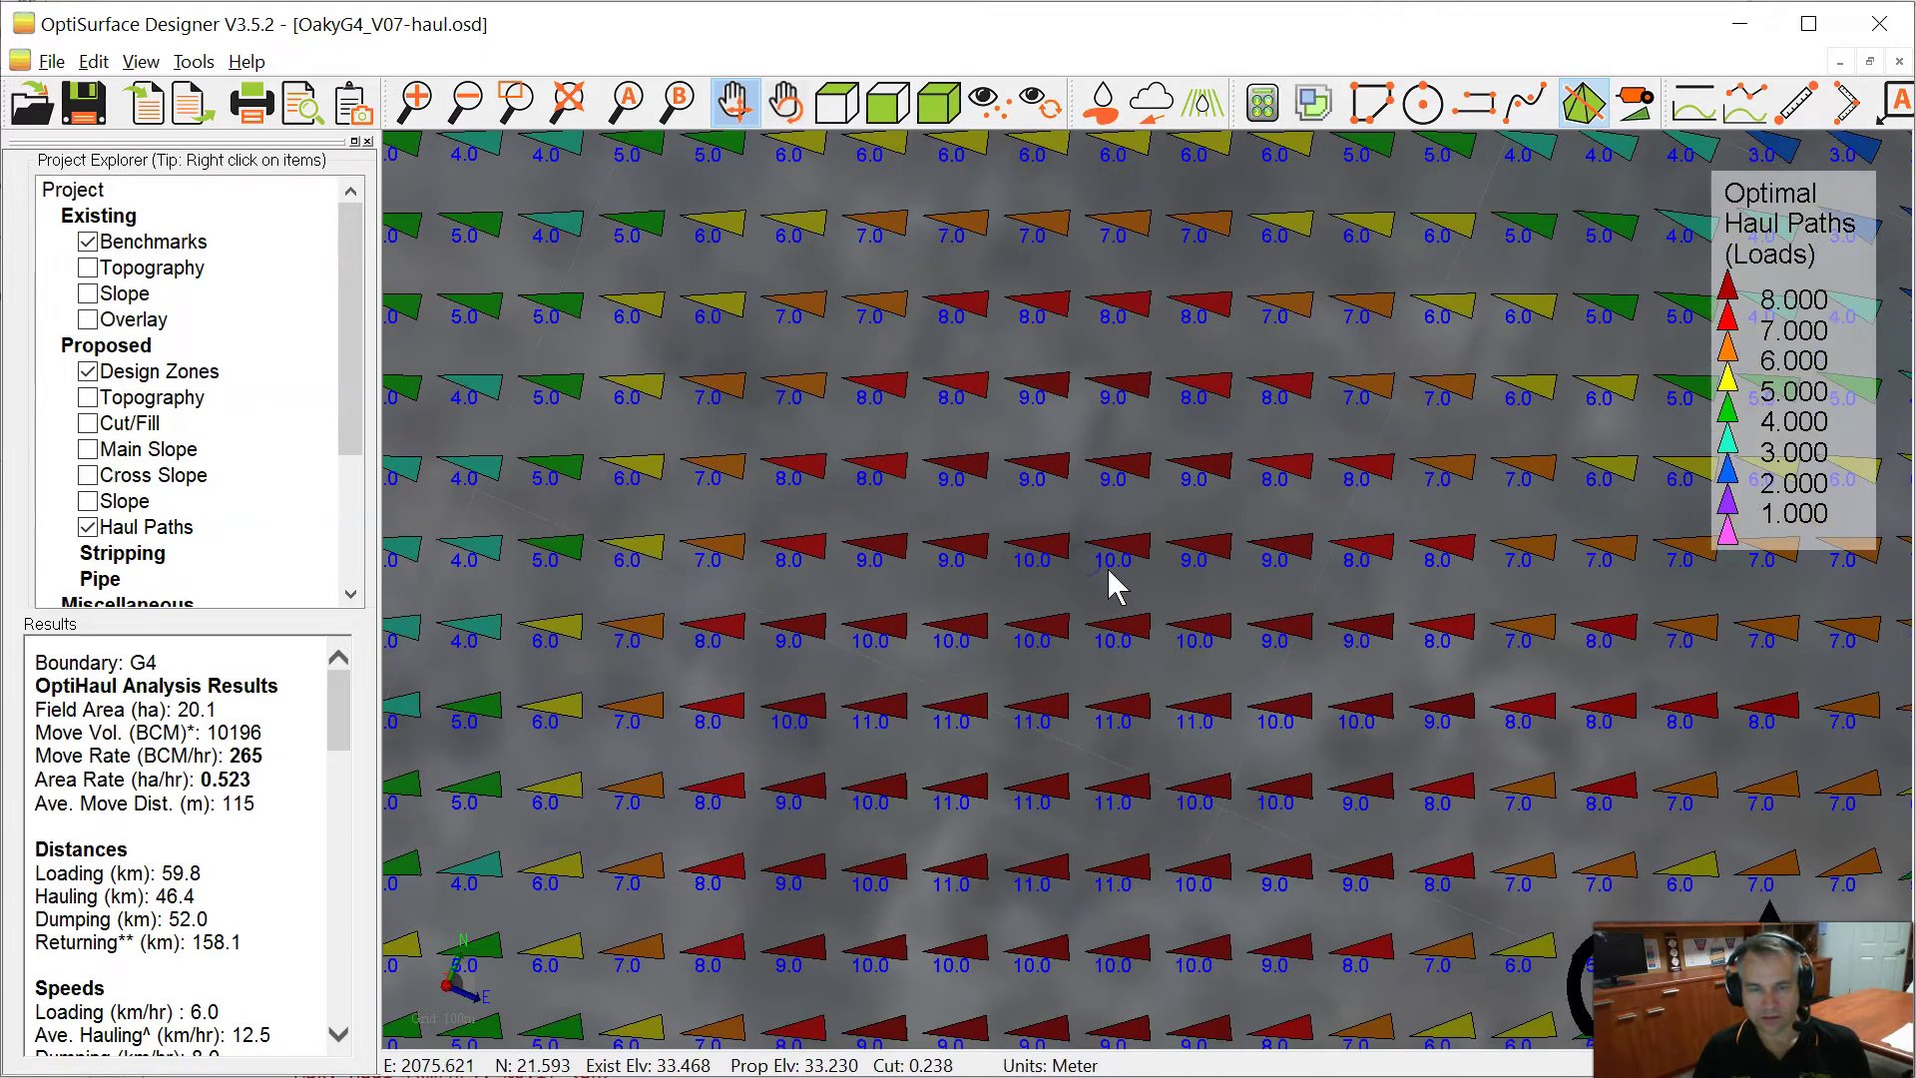
{"action": "scroll", "coordinate": [1121, 571], "scroll_direction": "down", "scroll_amount": 3}
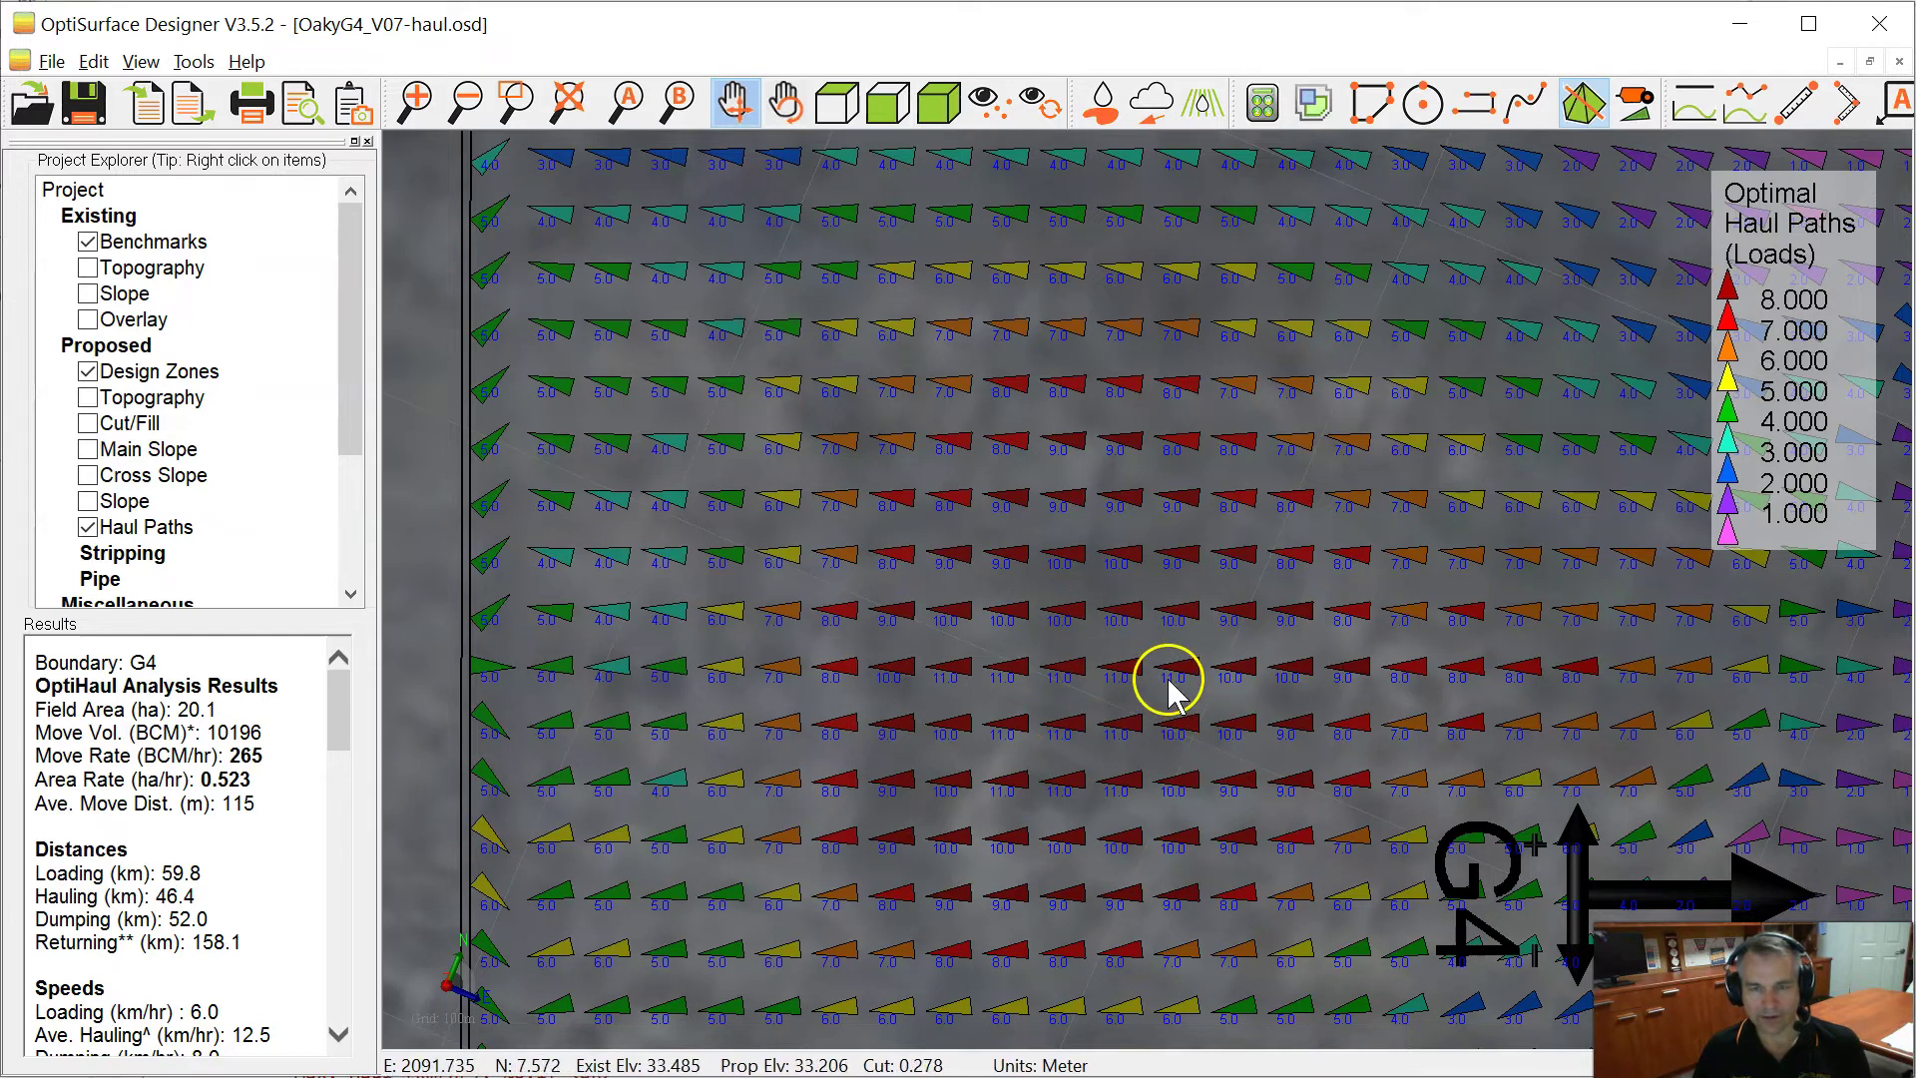
{"action": "scroll", "coordinate": [1164, 631], "scroll_direction": "up", "scroll_amount": 3}
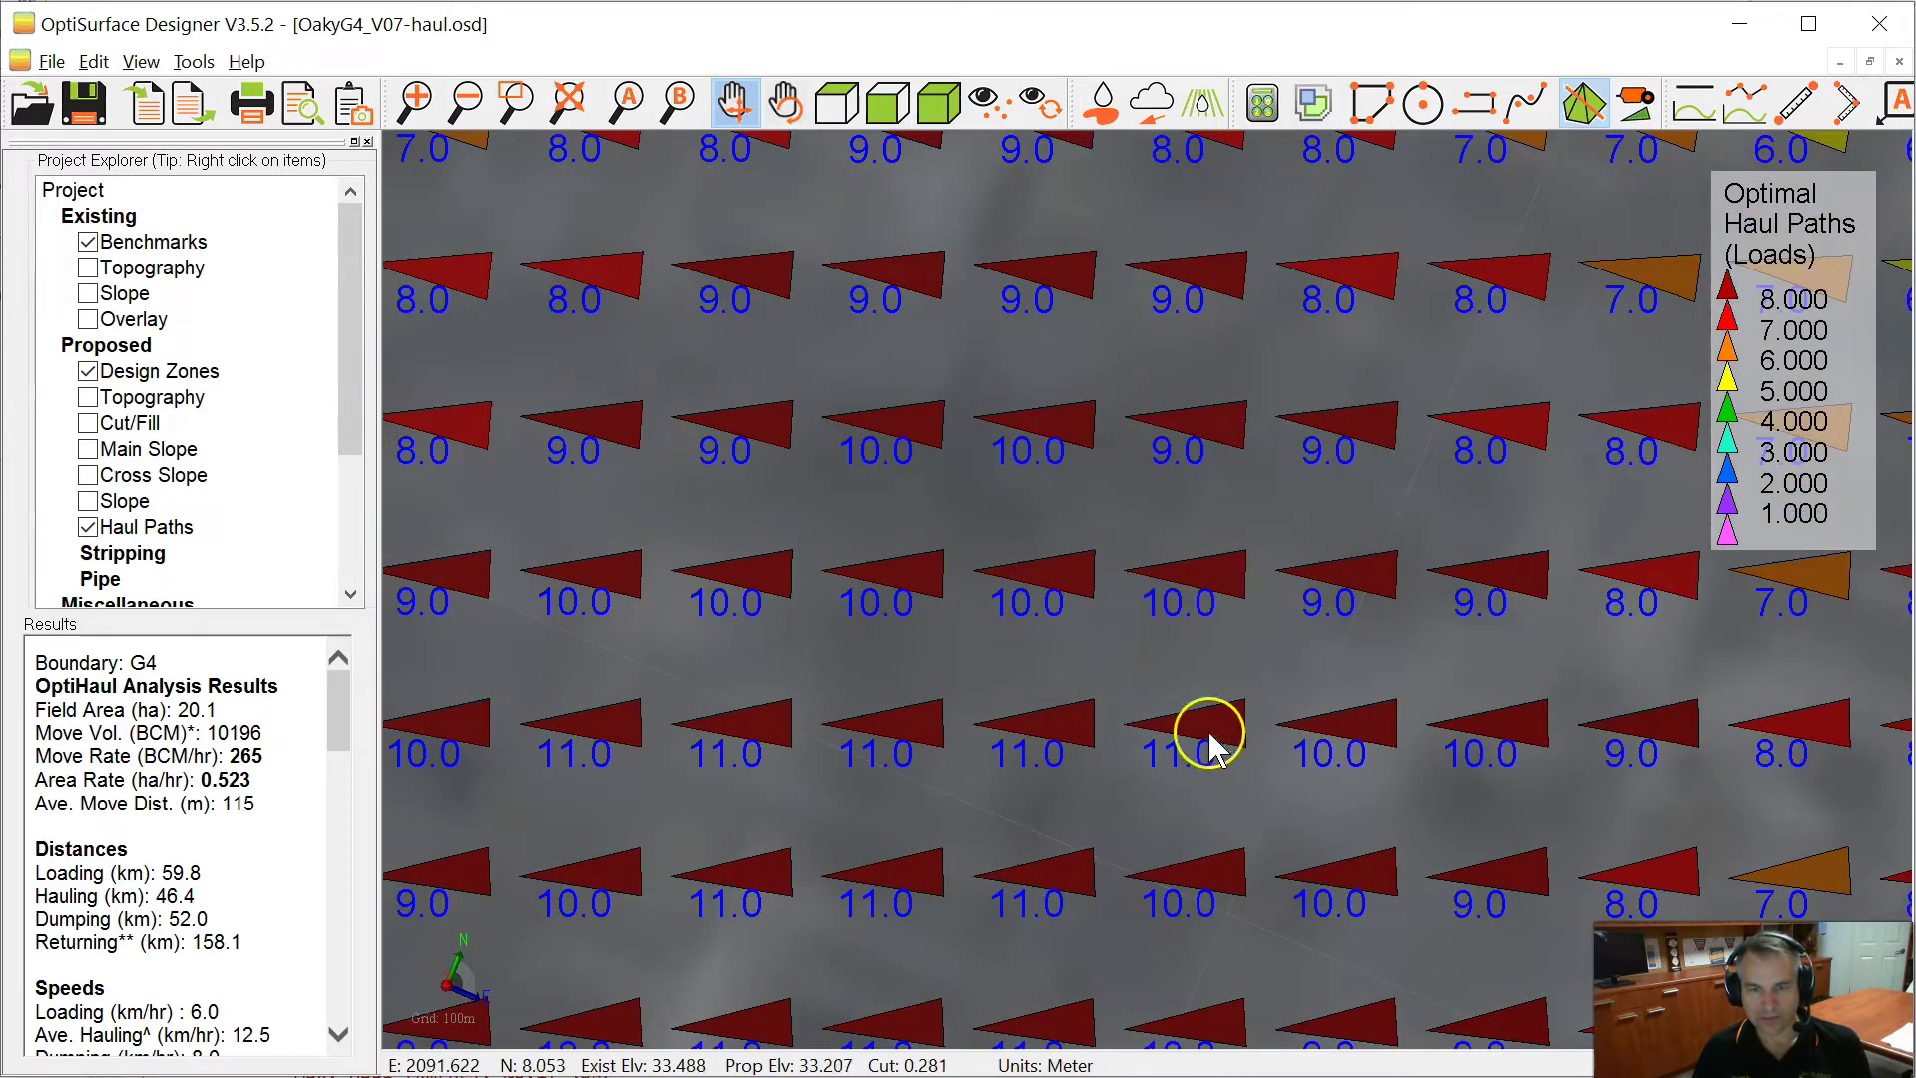
{"action": "scroll", "coordinate": [1018, 741], "scroll_direction": "down", "scroll_amount": 2}
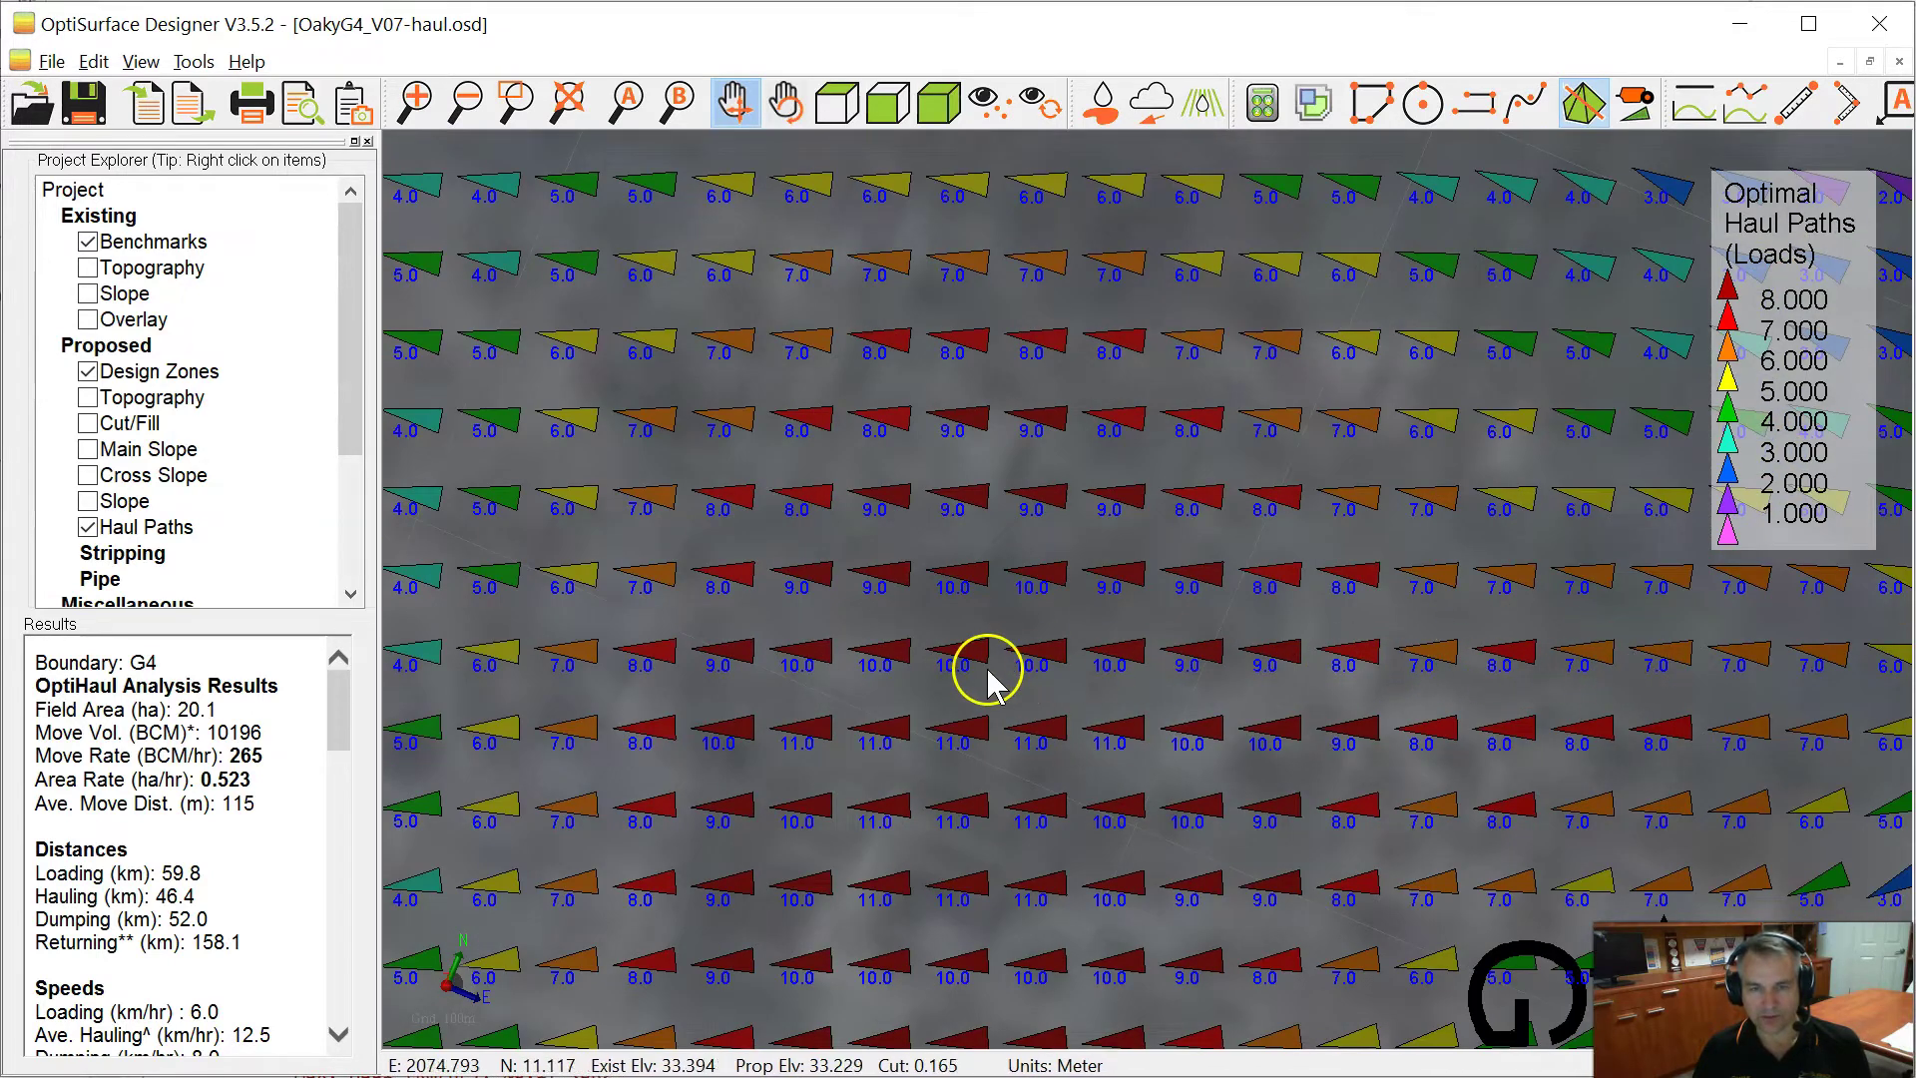
{"action": "scroll", "coordinate": [985, 675], "scroll_direction": "down", "scroll_amount": 1}
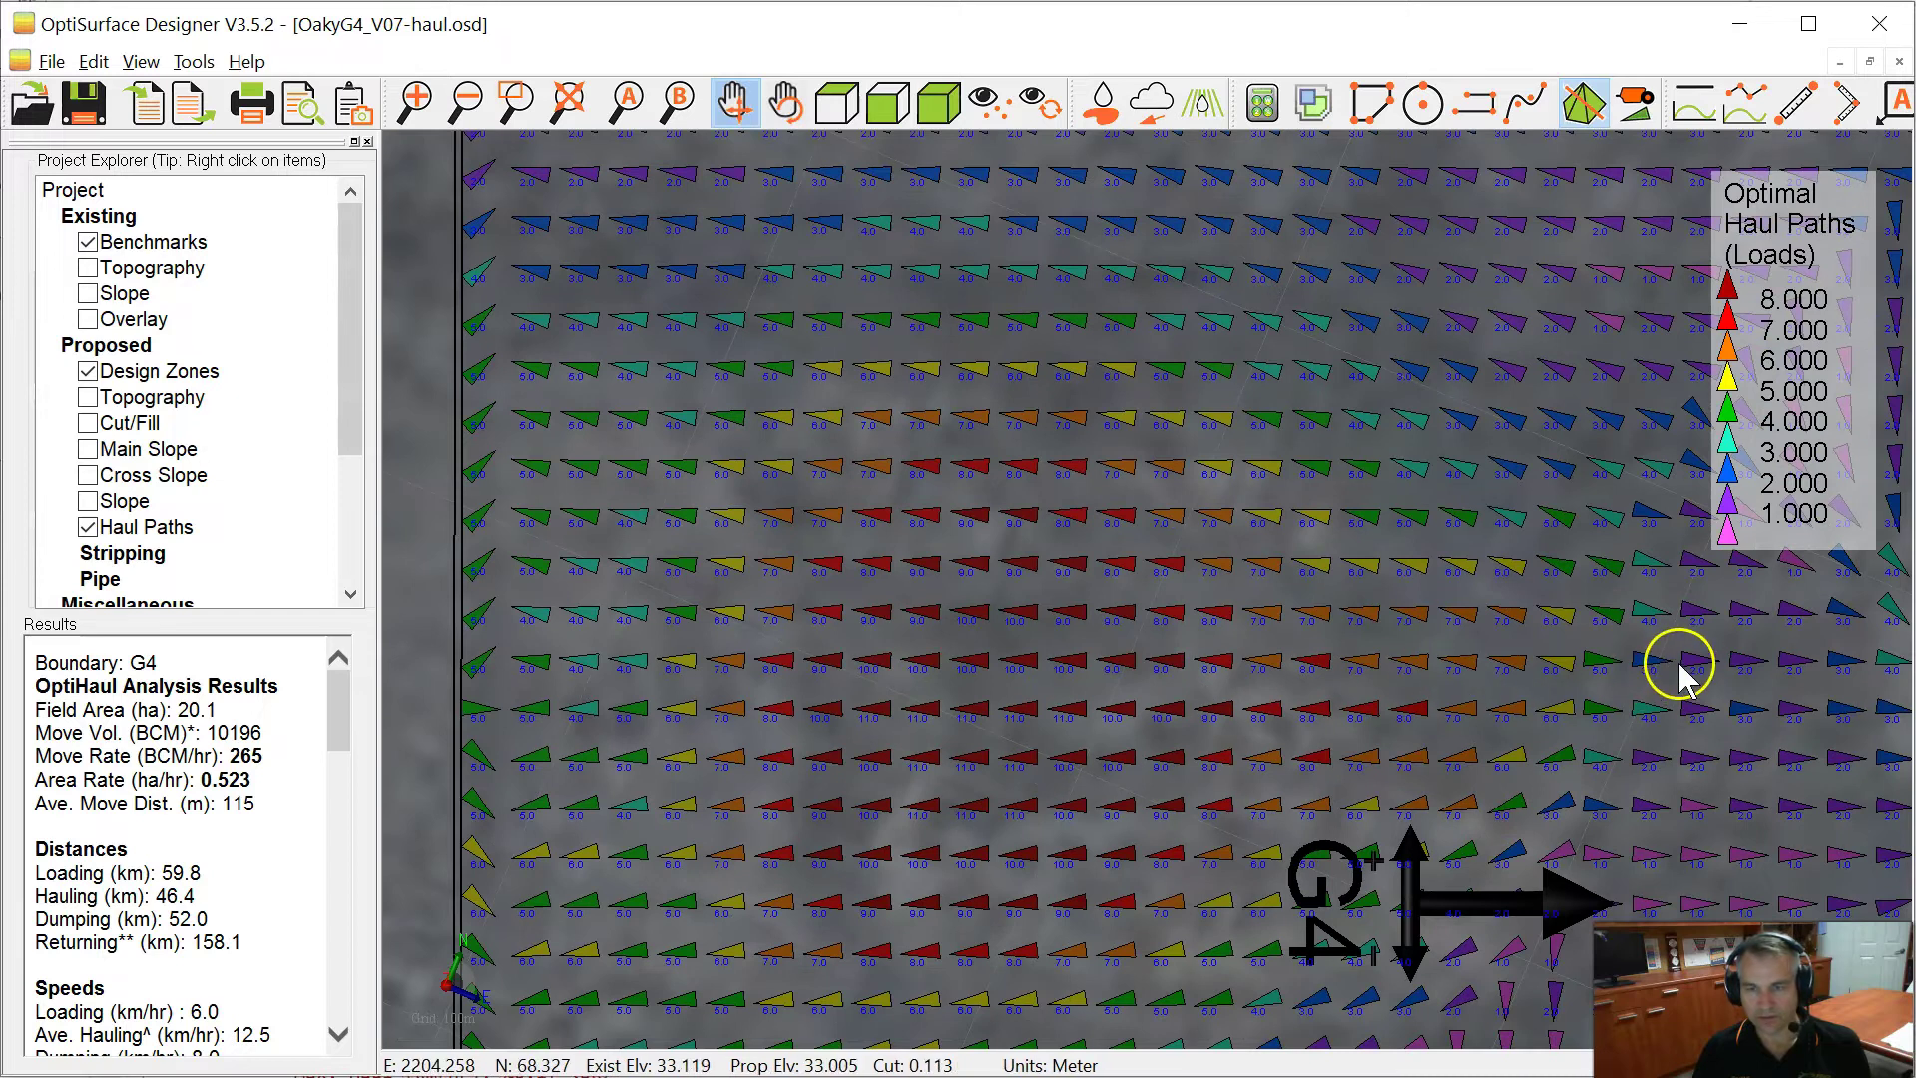
{"action": "scroll", "coordinate": [1678, 671], "scroll_direction": "up", "scroll_amount": 1}
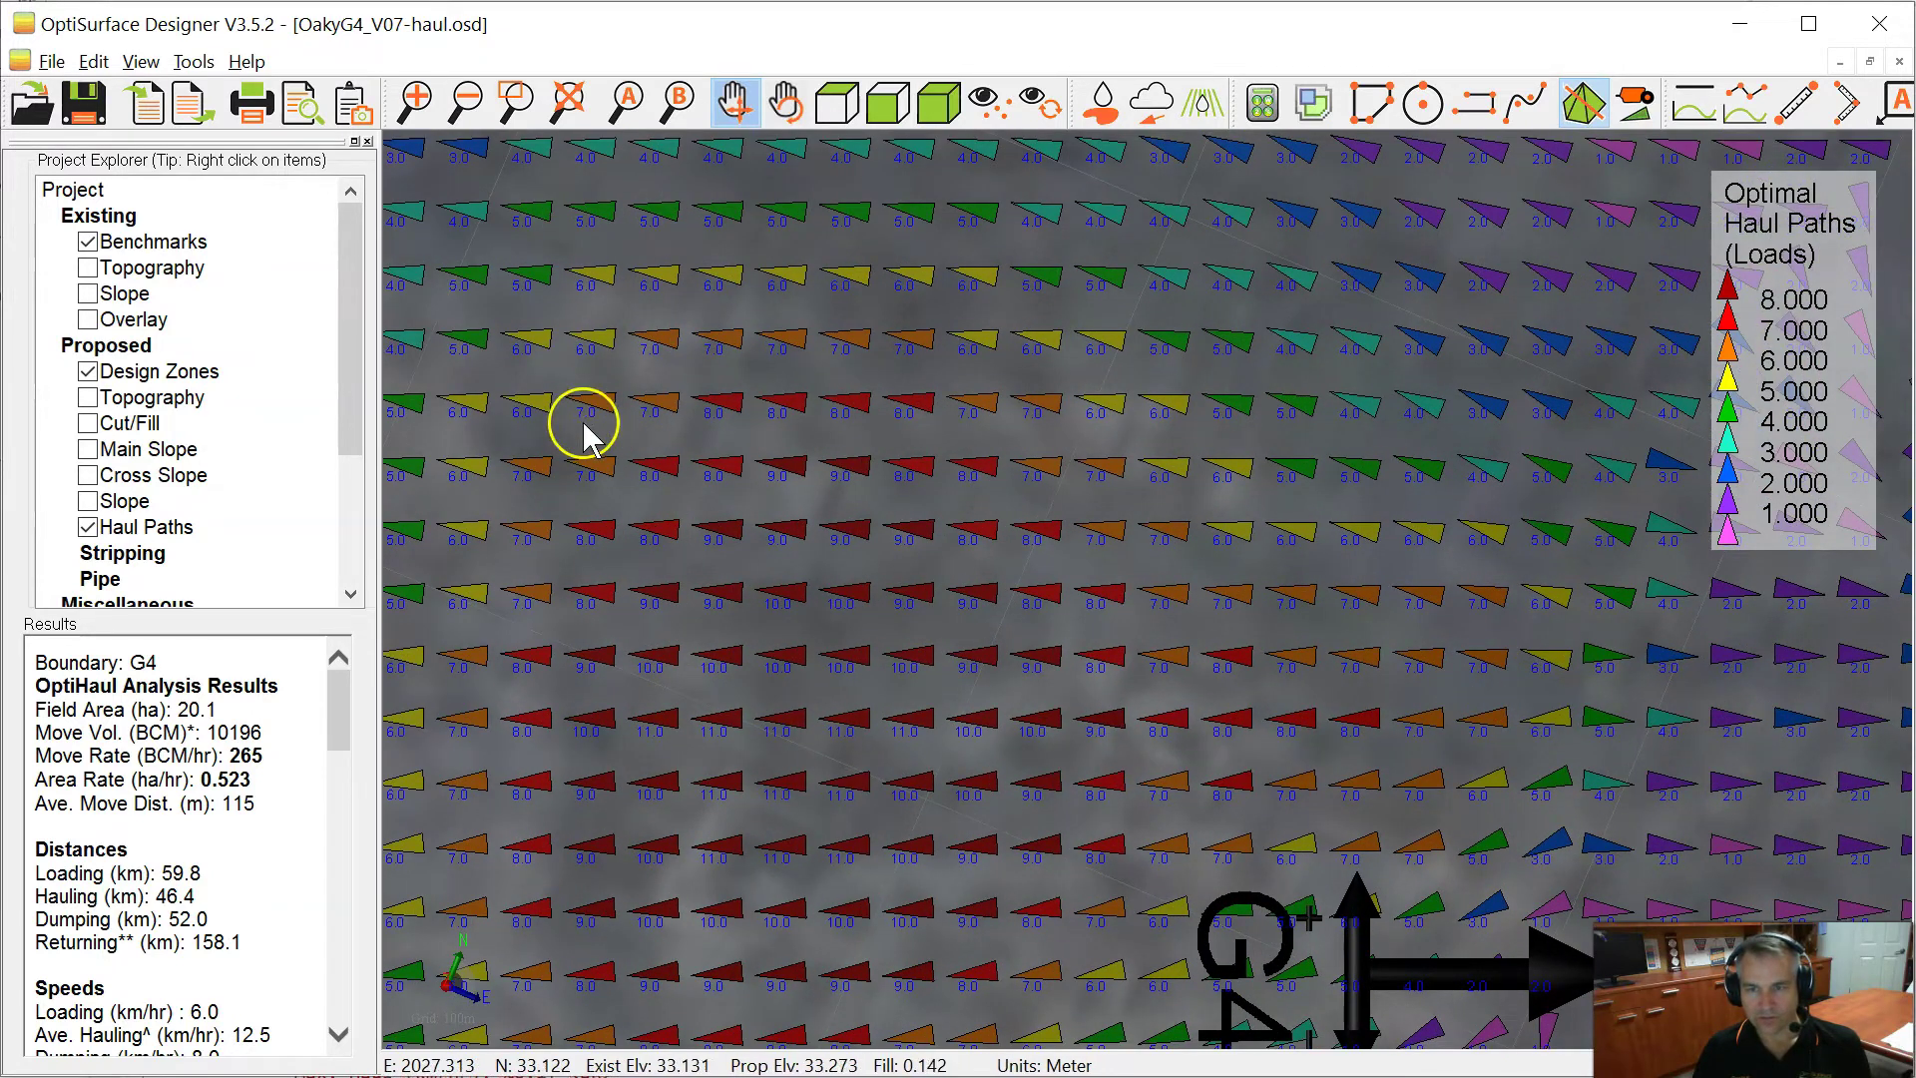
Overlay the cut/fill colours on the haul paths and pan to G4's green boundary
{"action": "left_click", "coordinate": [88, 423]}
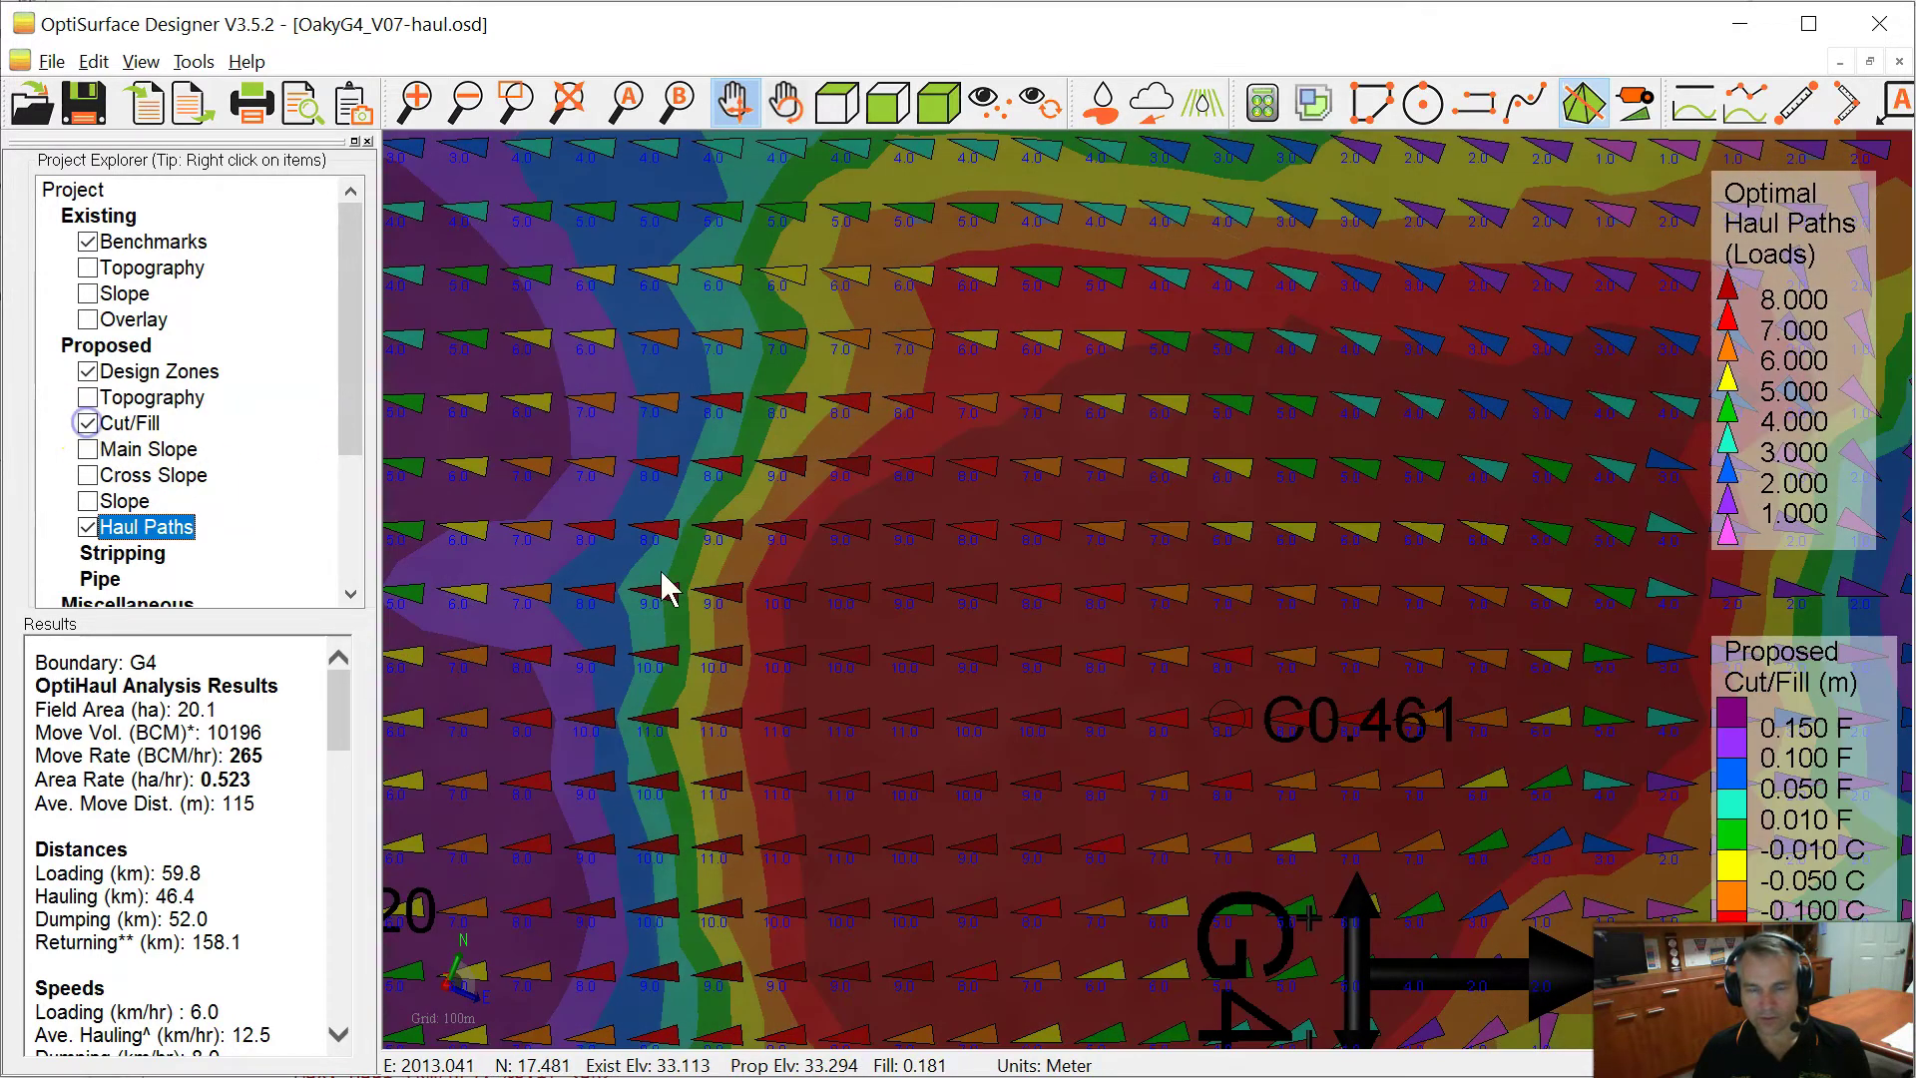
{"action": "scroll", "coordinate": [1289, 665], "scroll_direction": "down", "scroll_amount": 2}
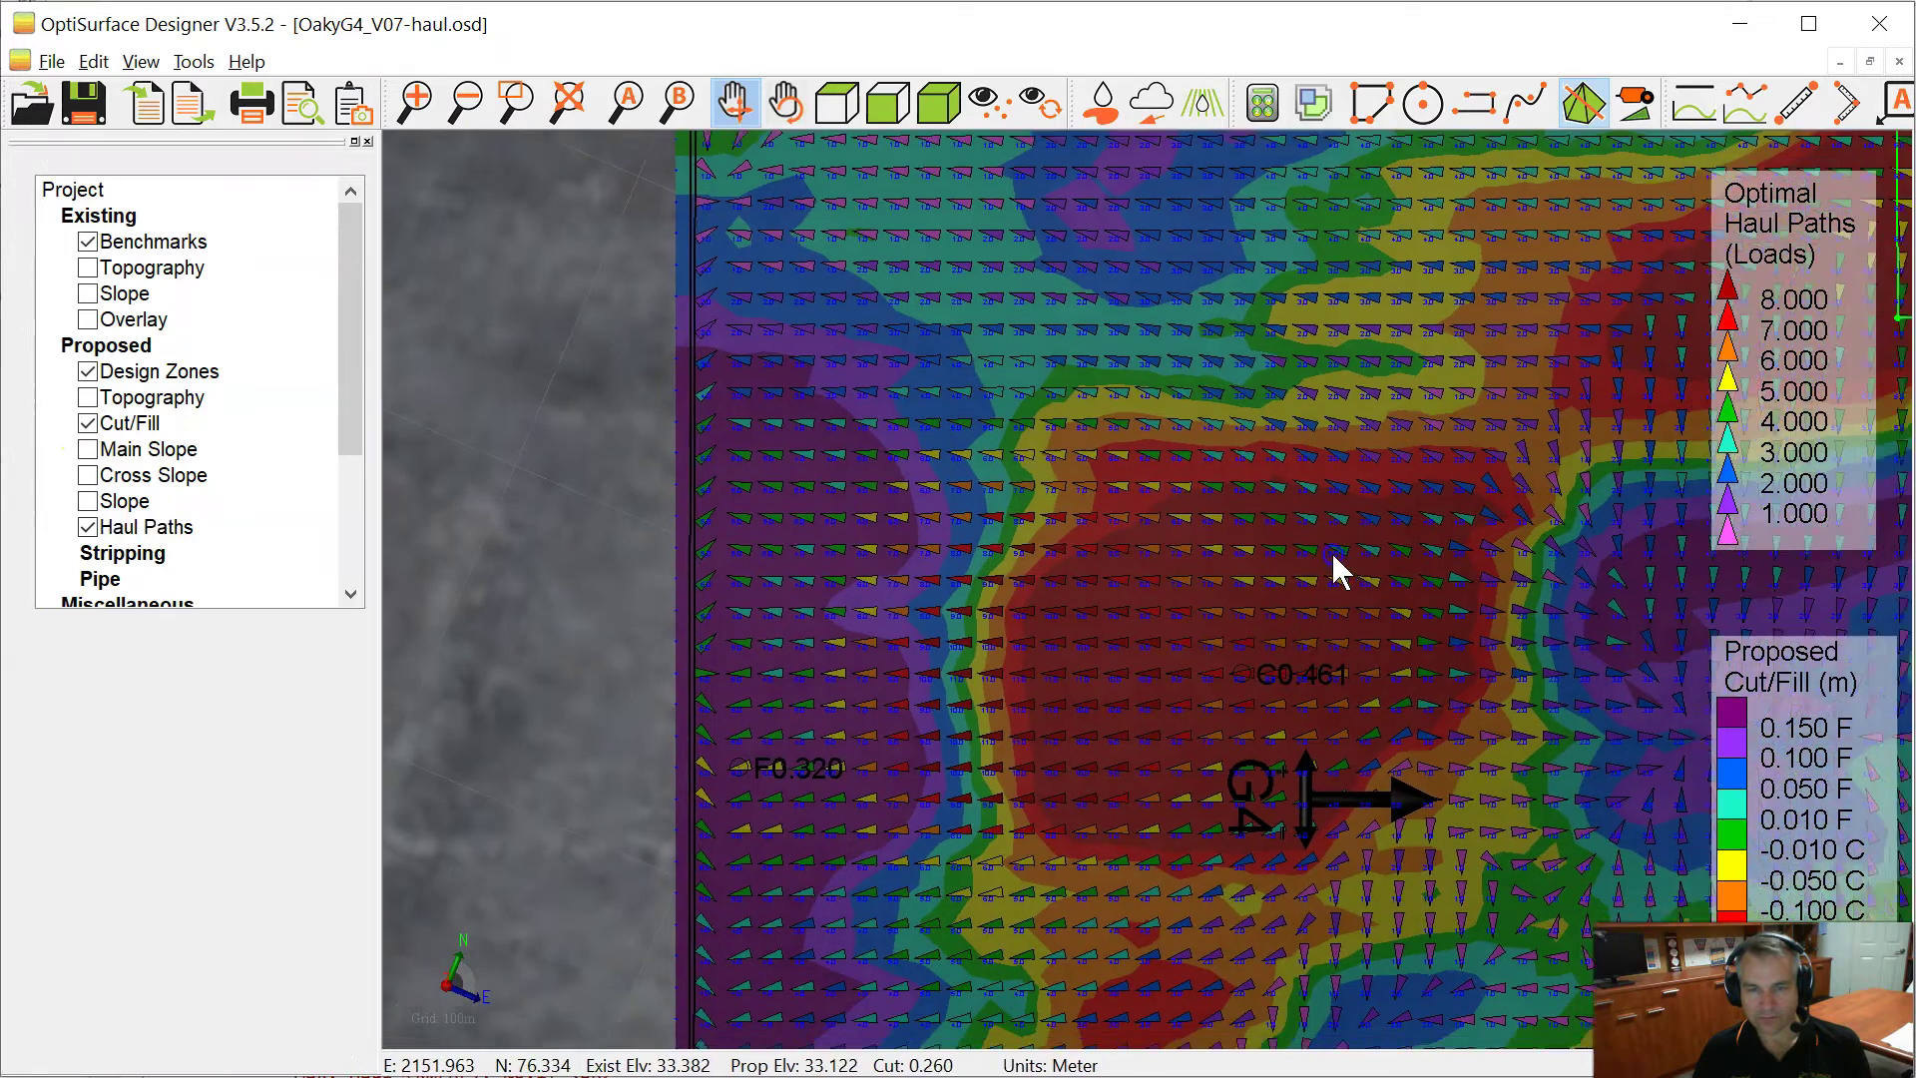
{"action": "left_click_drag", "start_coordinate": [1332, 550], "coordinate": [1090, 513]}
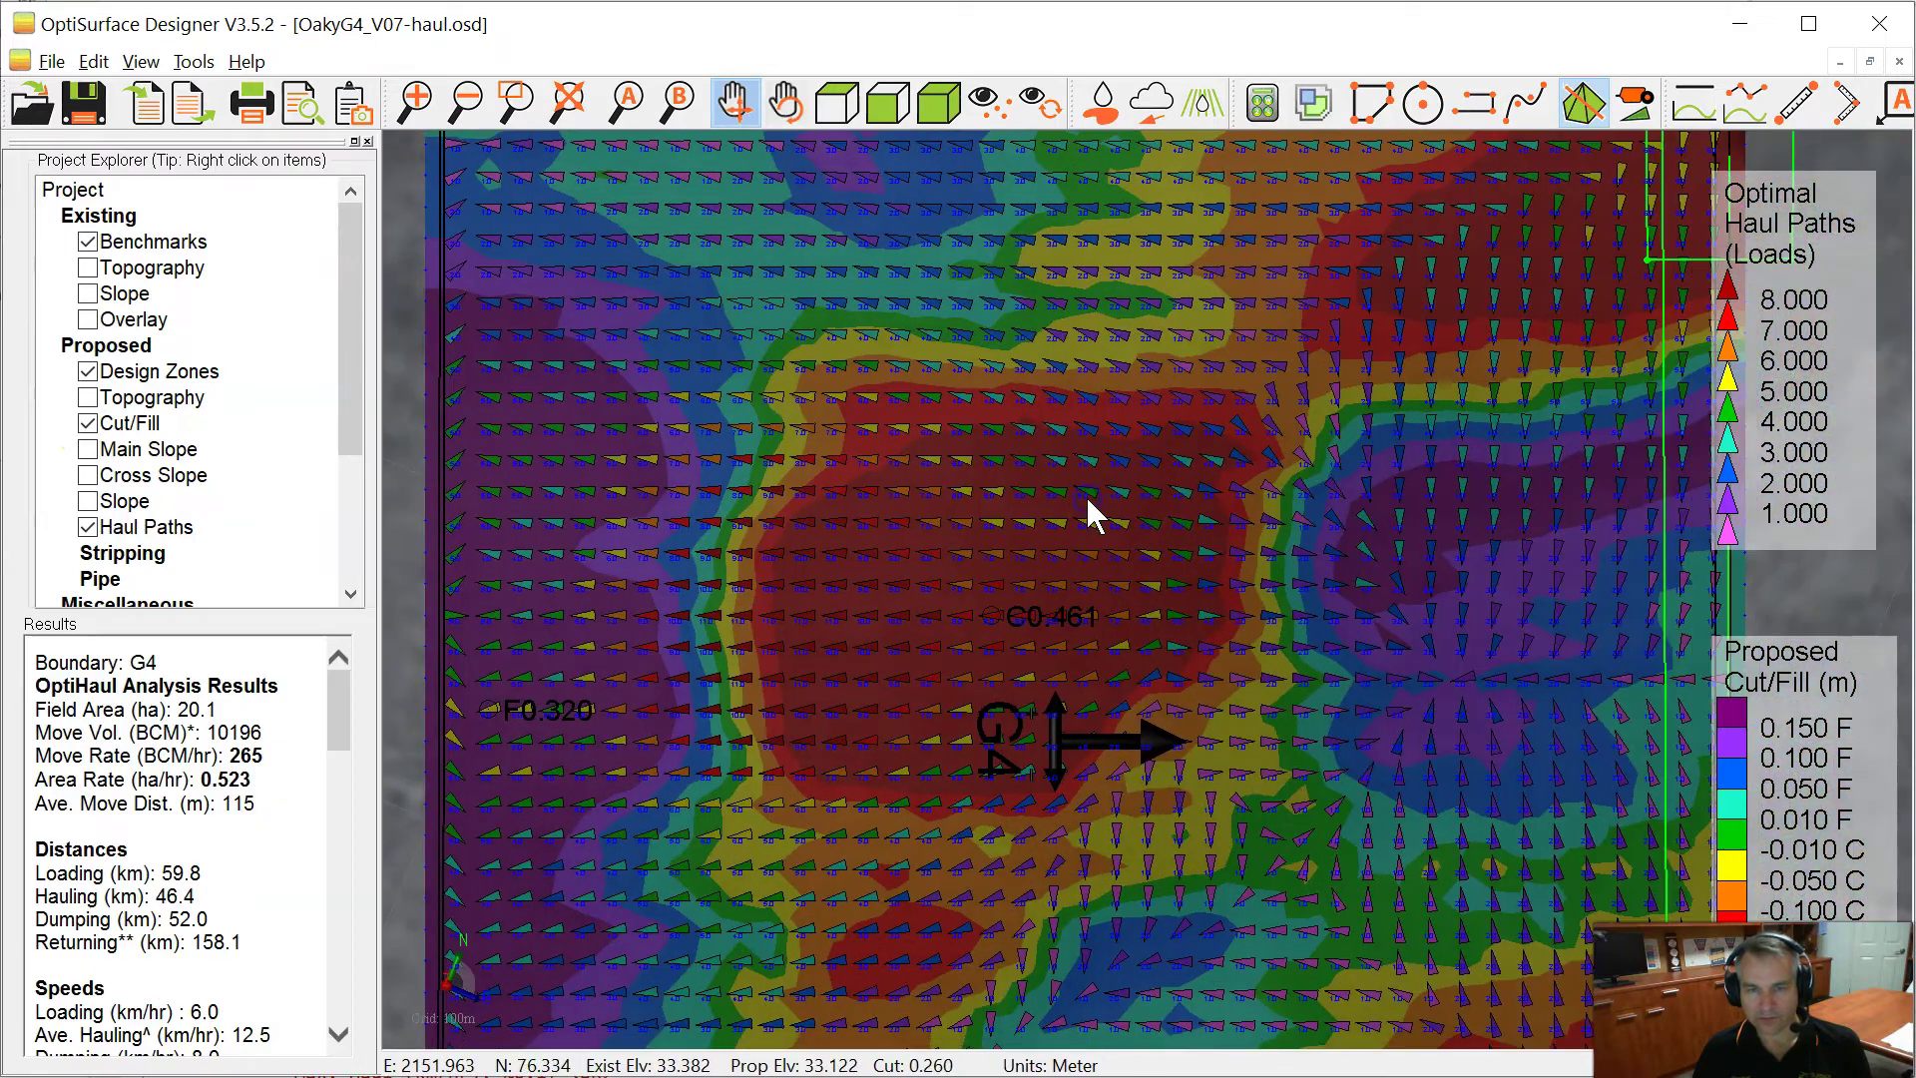
{"action": "scroll", "coordinate": [1360, 633], "scroll_direction": "down", "scroll_amount": 1}
{"action": "left_click_drag", "start_coordinate": [1360, 632], "coordinate": [1299, 491]}
{"action": "scroll", "coordinate": [1299, 491], "scroll_direction": "up", "scroll_amount": 4}
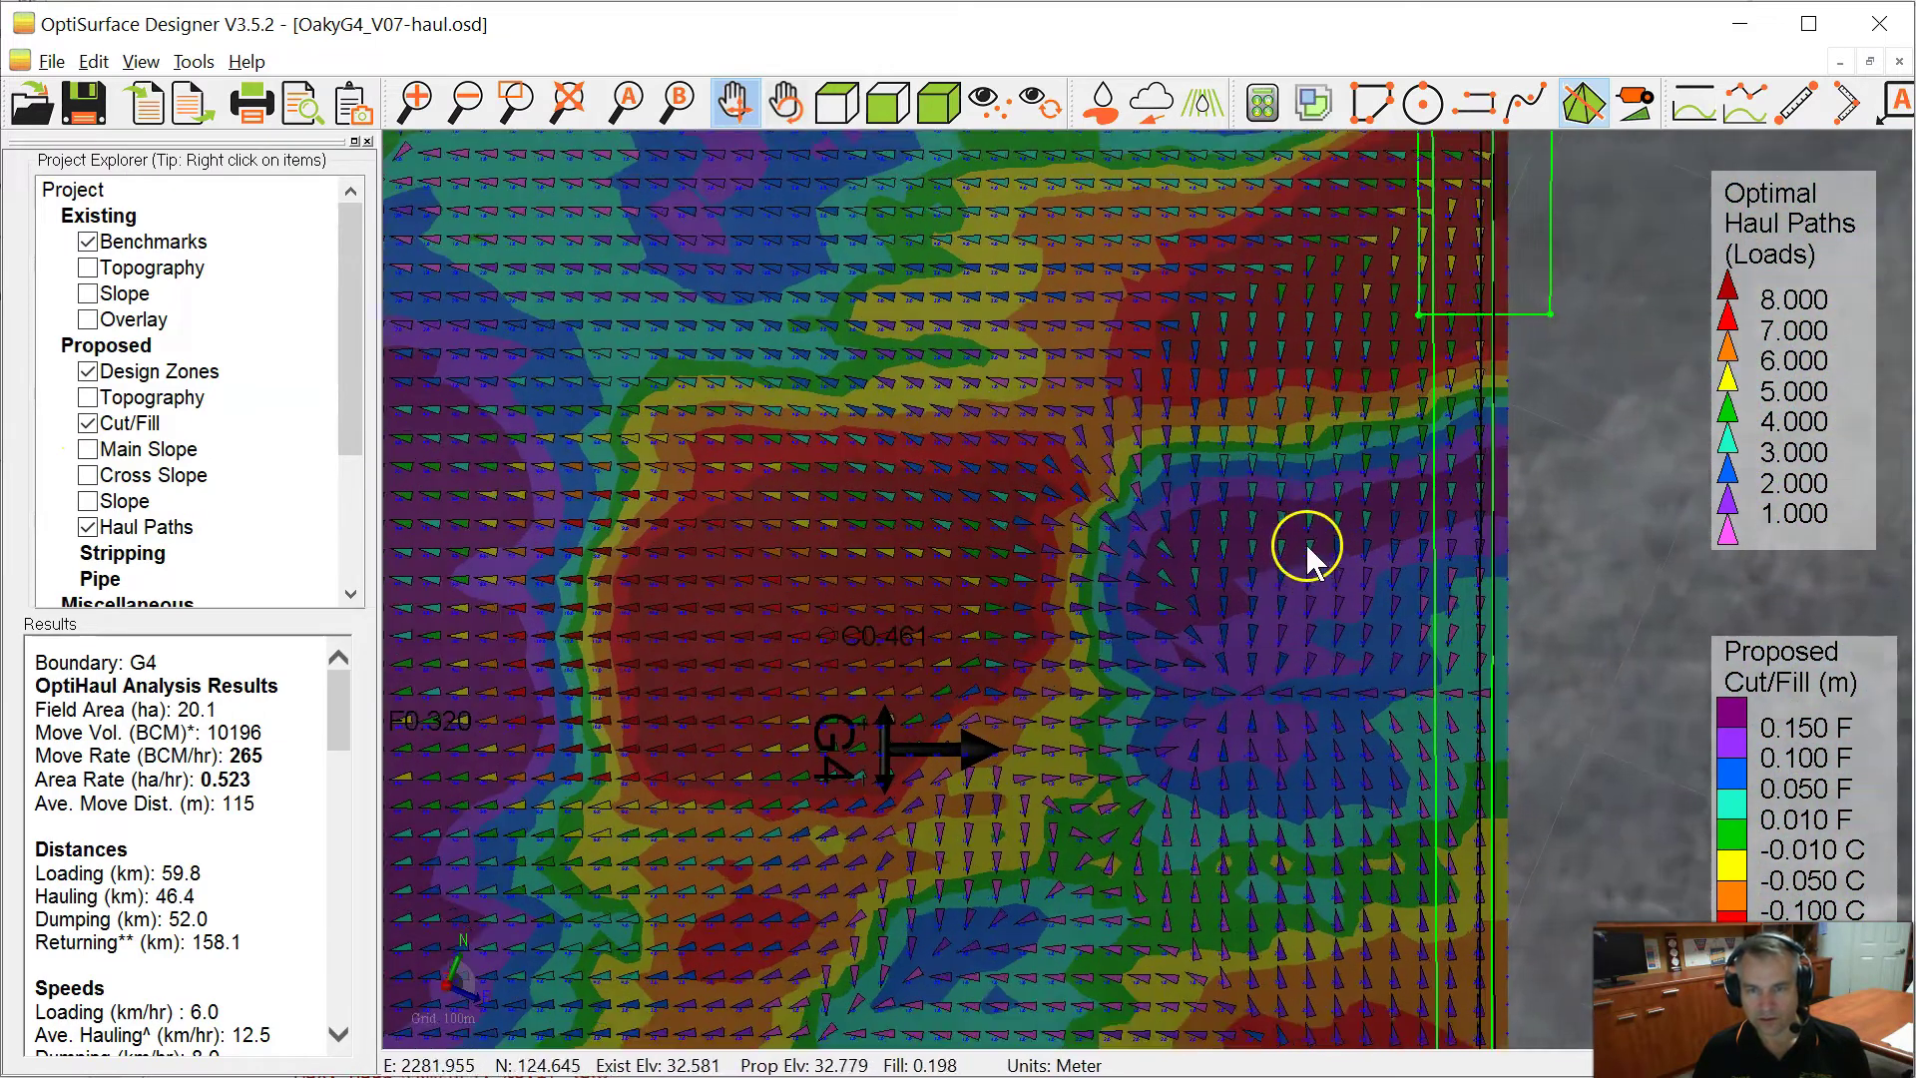
{"action": "scroll", "coordinate": [1365, 439], "scroll_direction": "up", "scroll_amount": 3}
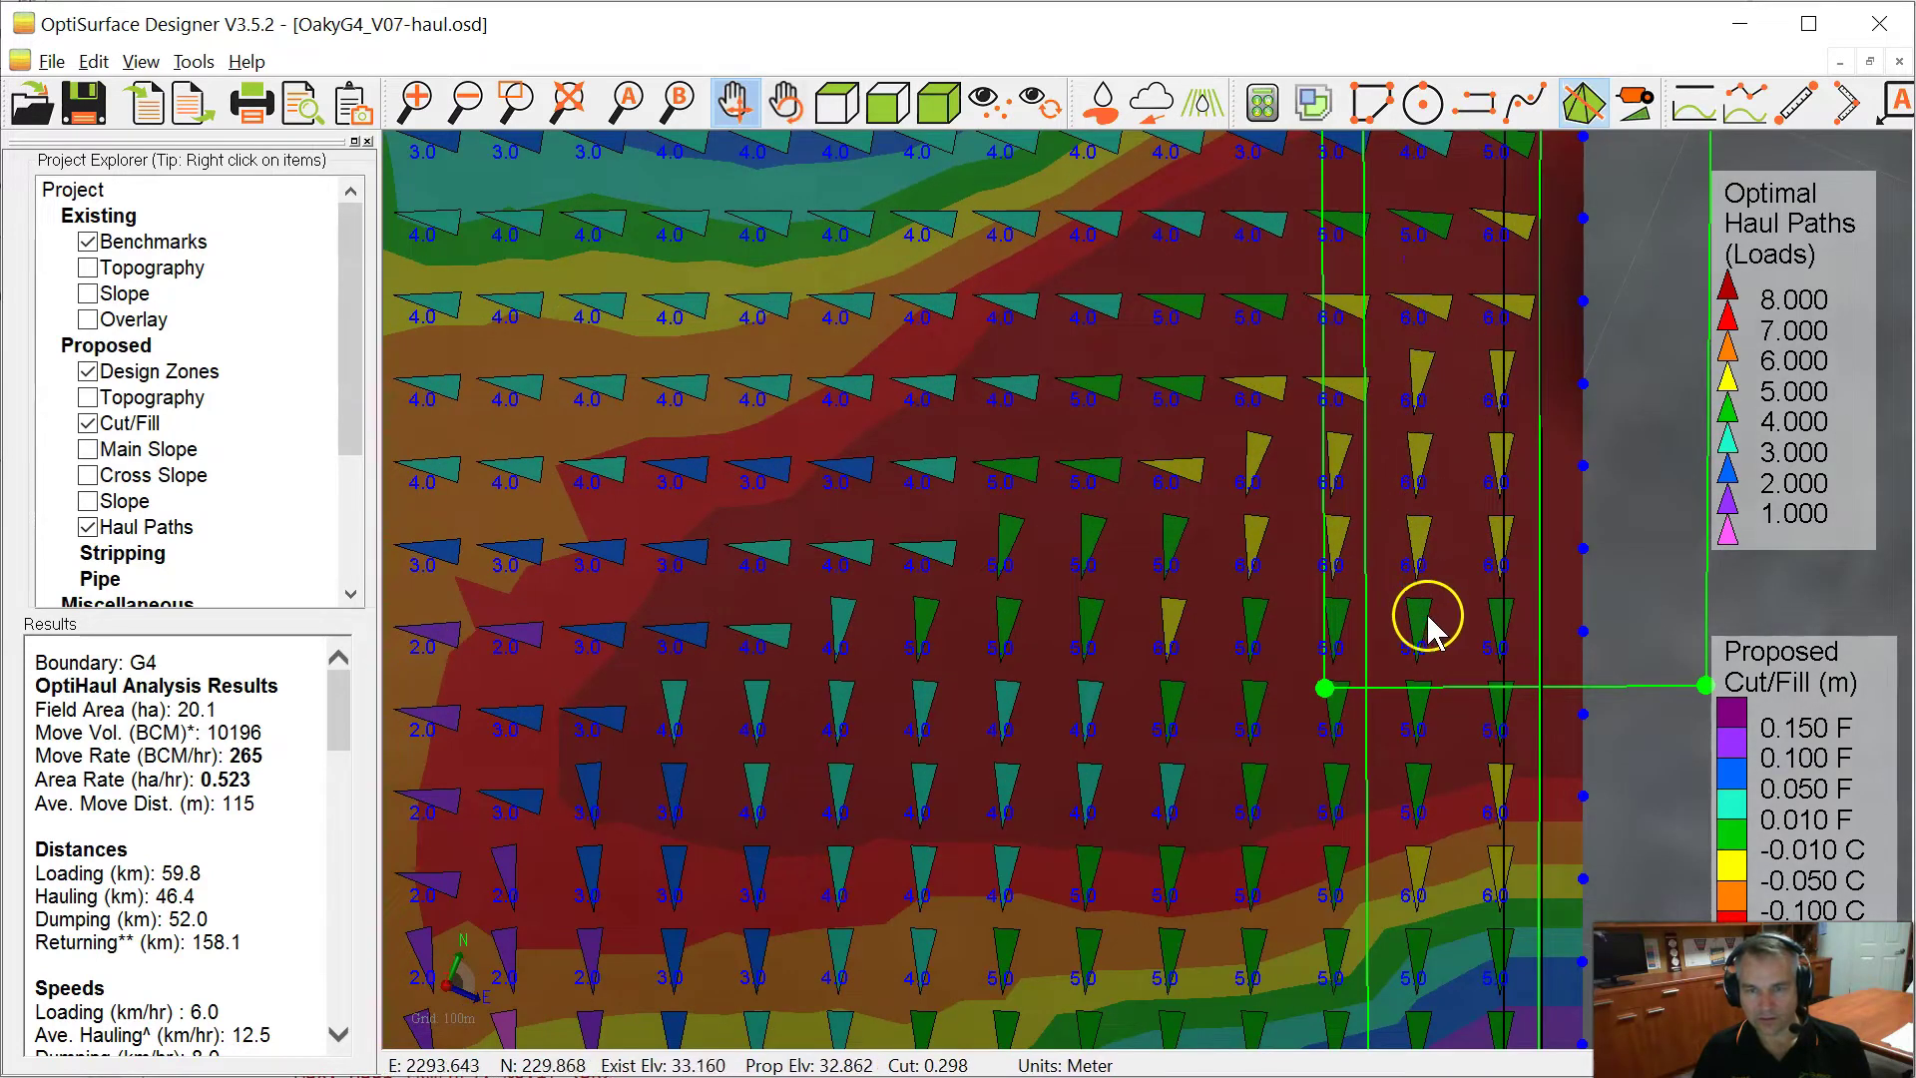
Pan across the field and zoom in on the corner with load labels 2.0 to 5.0
{"action": "left_click_drag", "start_coordinate": [1426, 798], "coordinate": [1433, 522]}
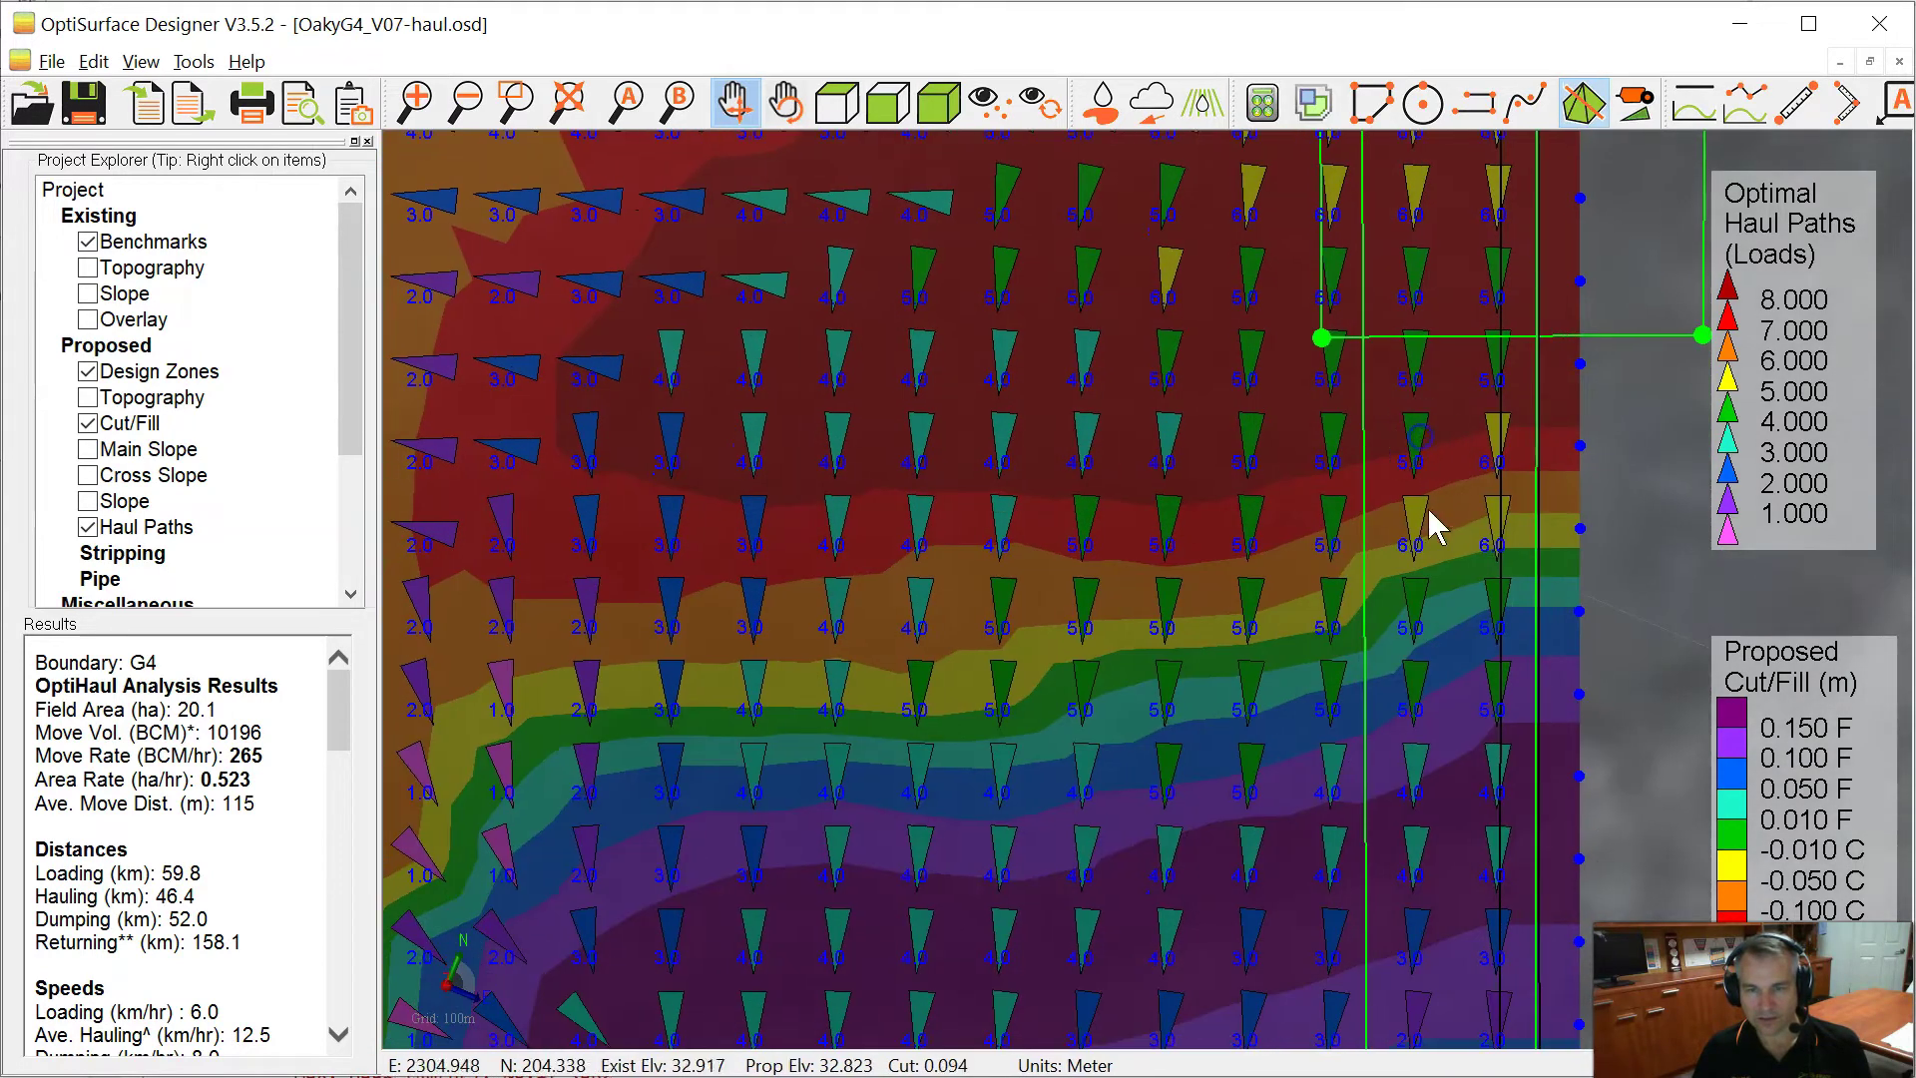
{"action": "left_click_drag", "start_coordinate": [1393, 918], "coordinate": [1360, 521]}
{"action": "left_click_drag", "start_coordinate": [1407, 813], "coordinate": [1397, 588]}
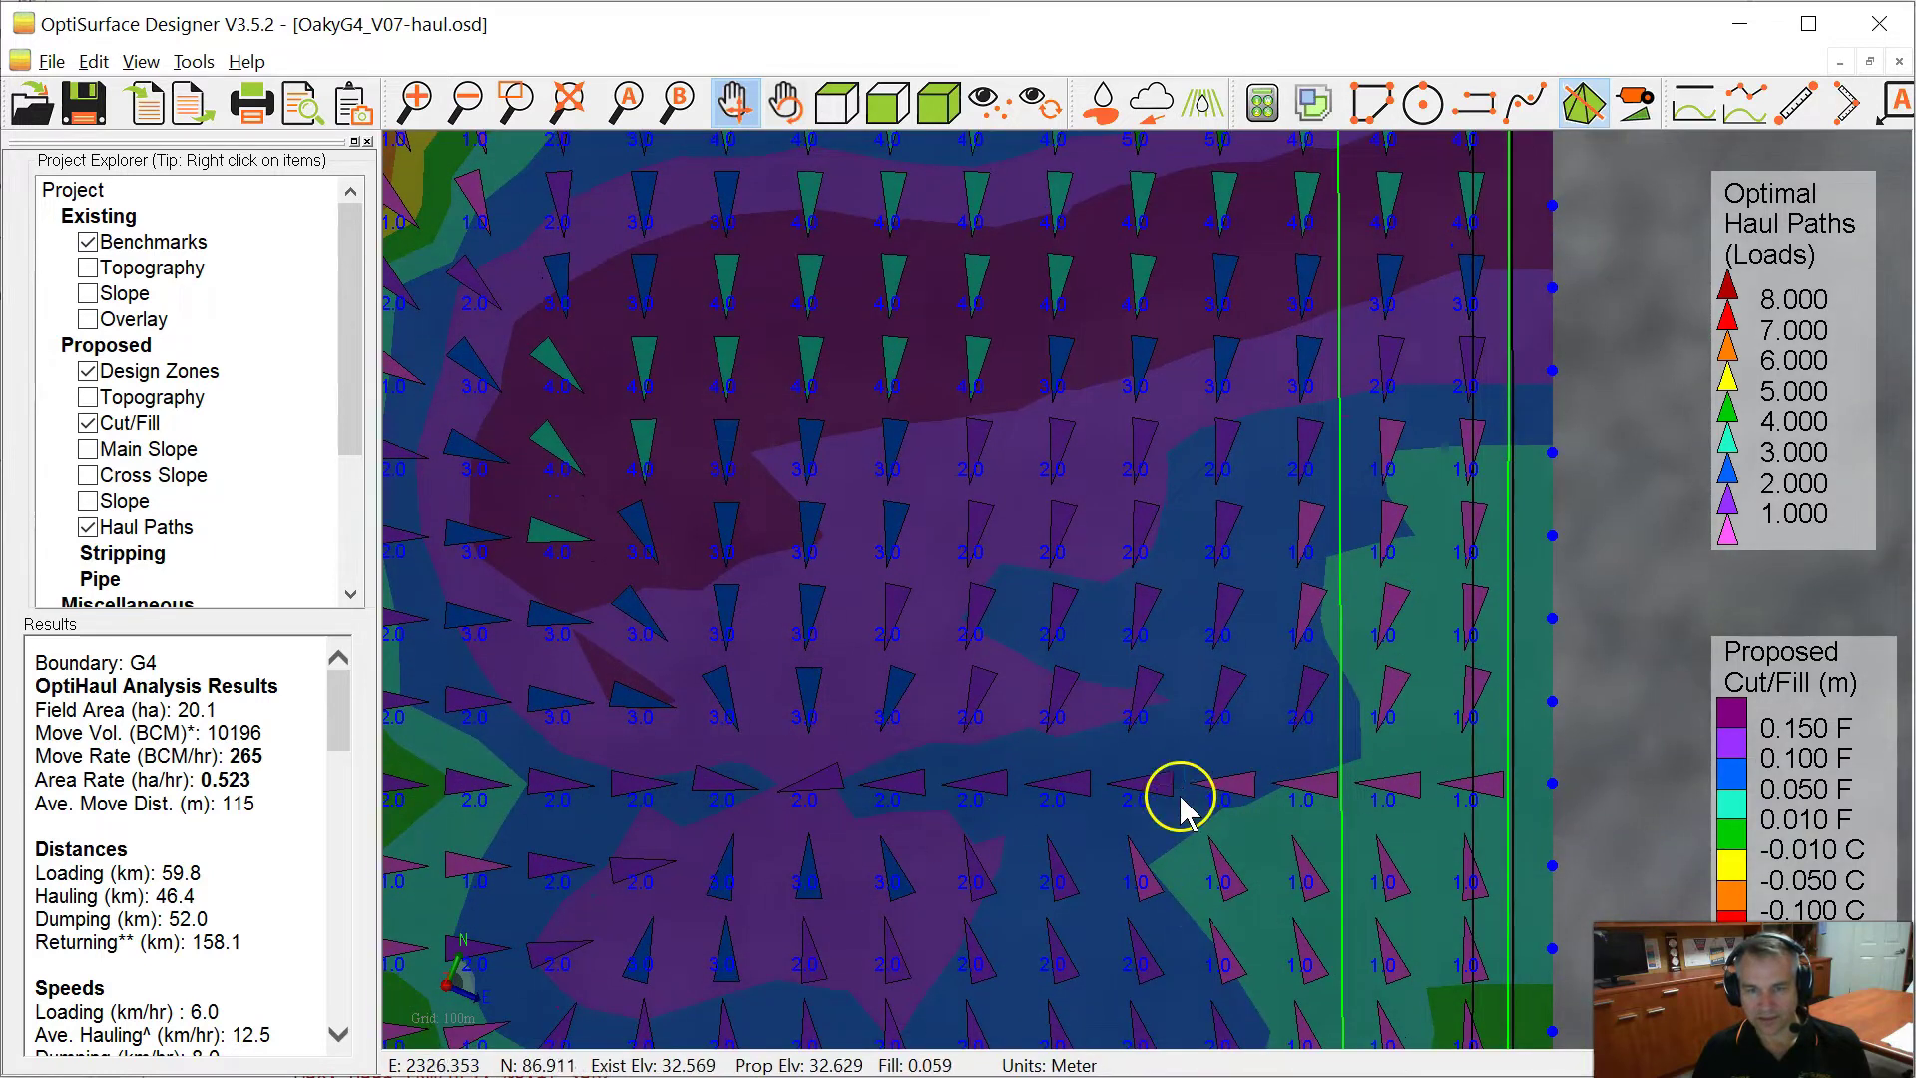
{"action": "left_click_drag", "start_coordinate": [1294, 910], "coordinate": [1264, 726]}
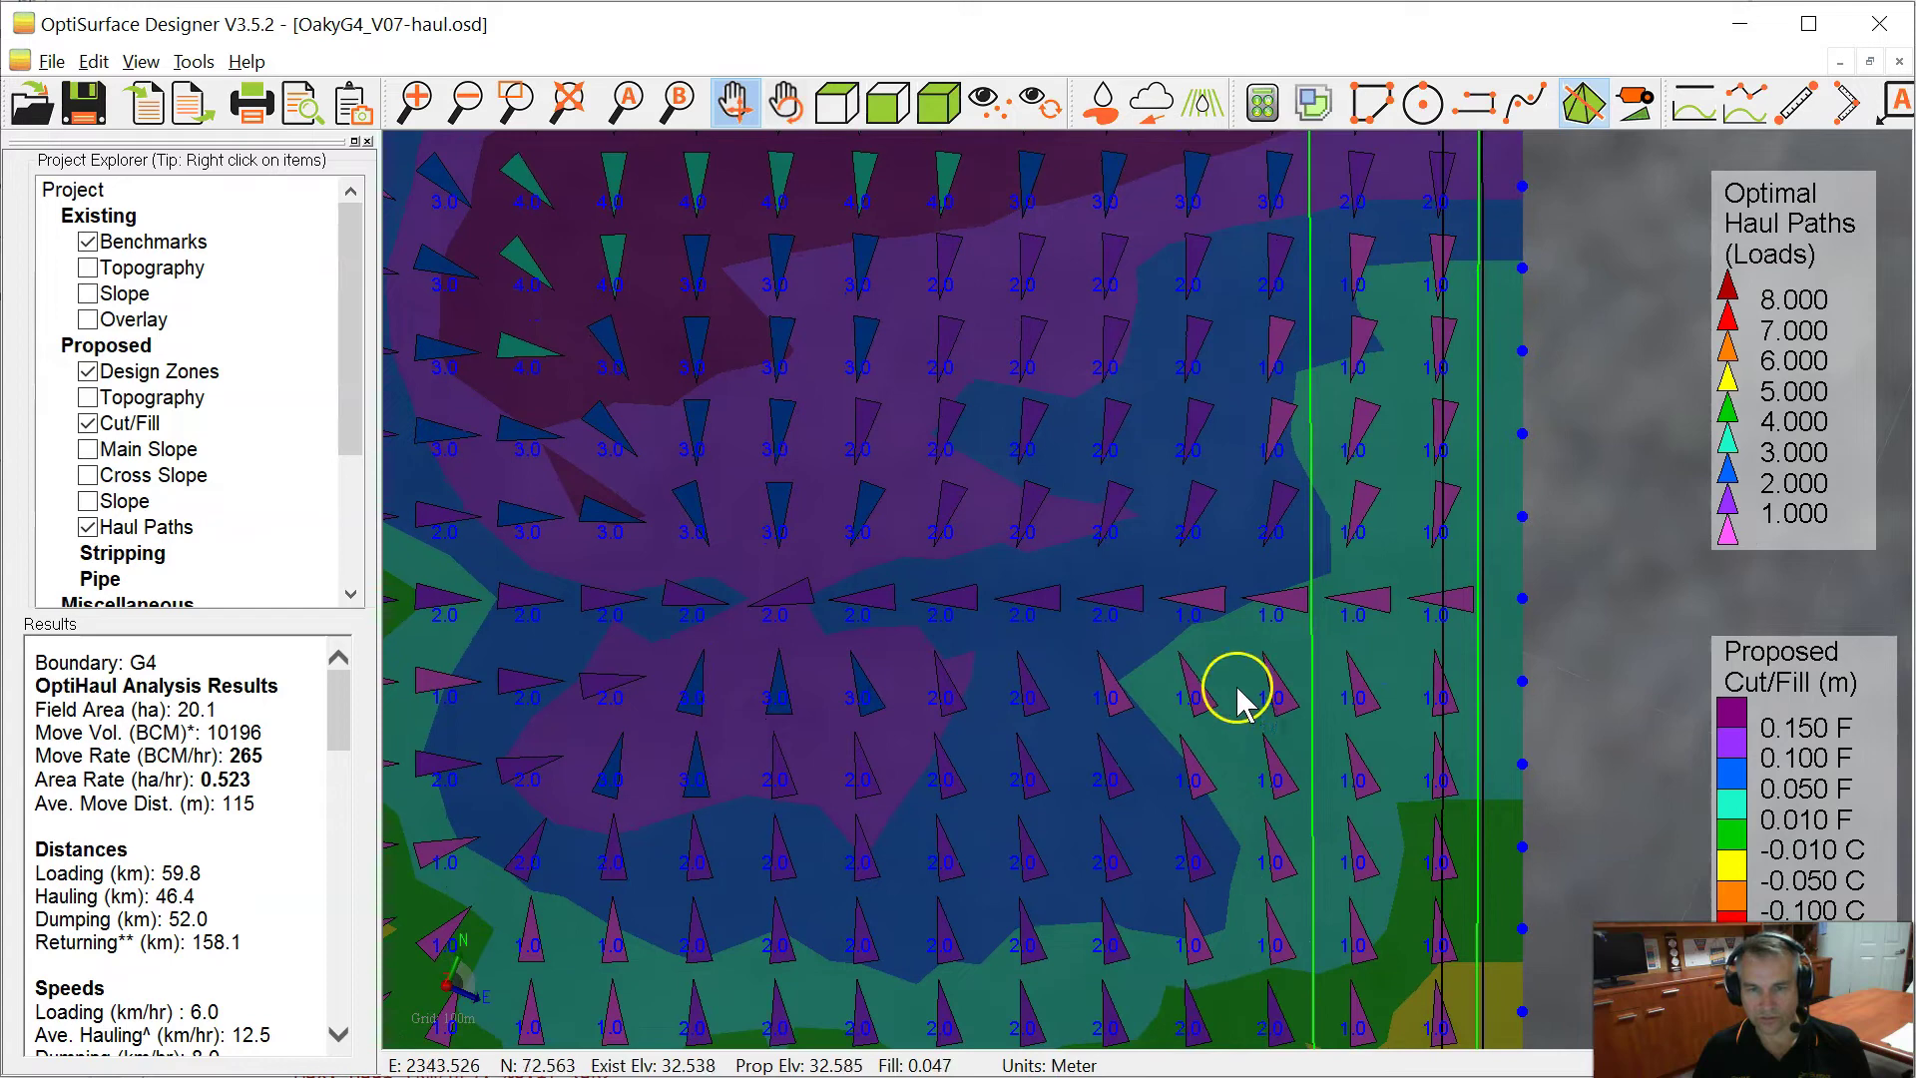
{"action": "scroll", "coordinate": [1235, 810], "scroll_direction": "down", "scroll_amount": 5}
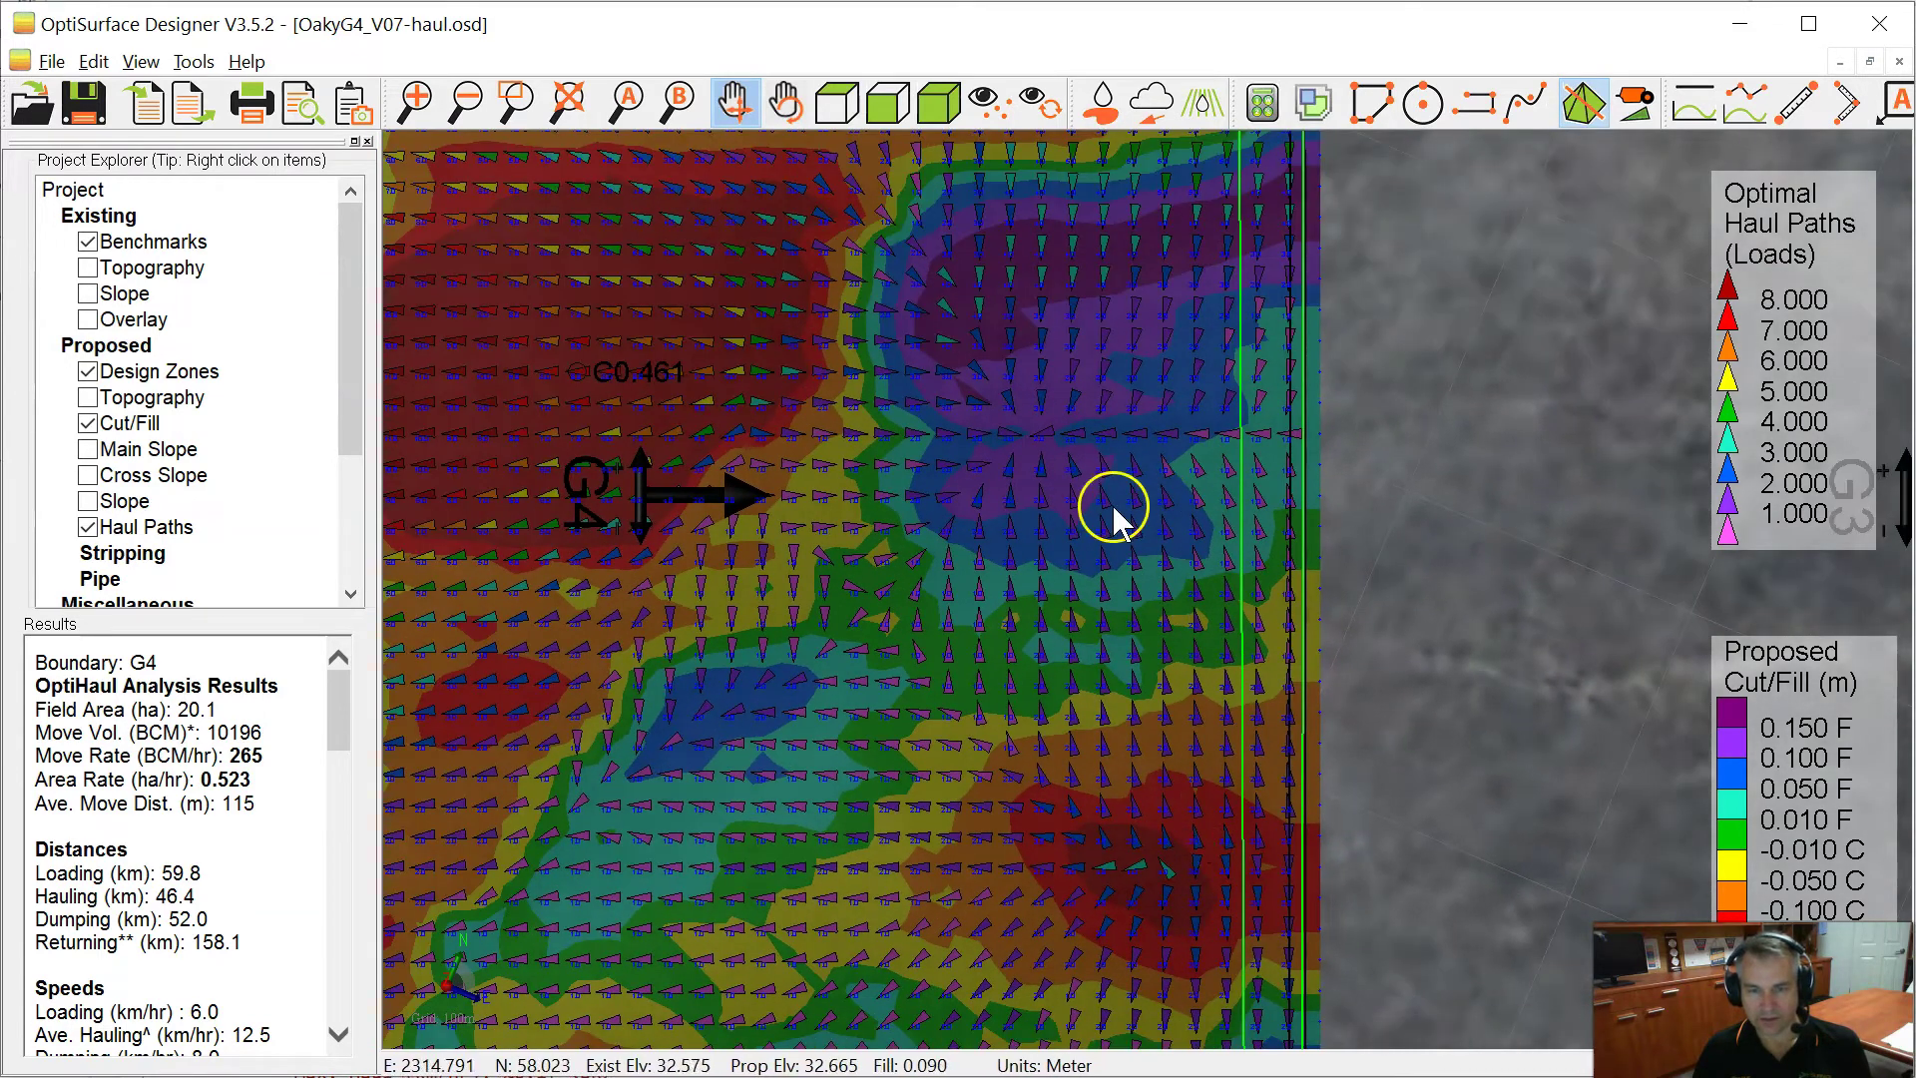
{"action": "left_click_drag", "start_coordinate": [1111, 505], "coordinate": [1210, 590]}
{"action": "scroll", "coordinate": [1261, 521], "scroll_direction": "up", "scroll_amount": 3}
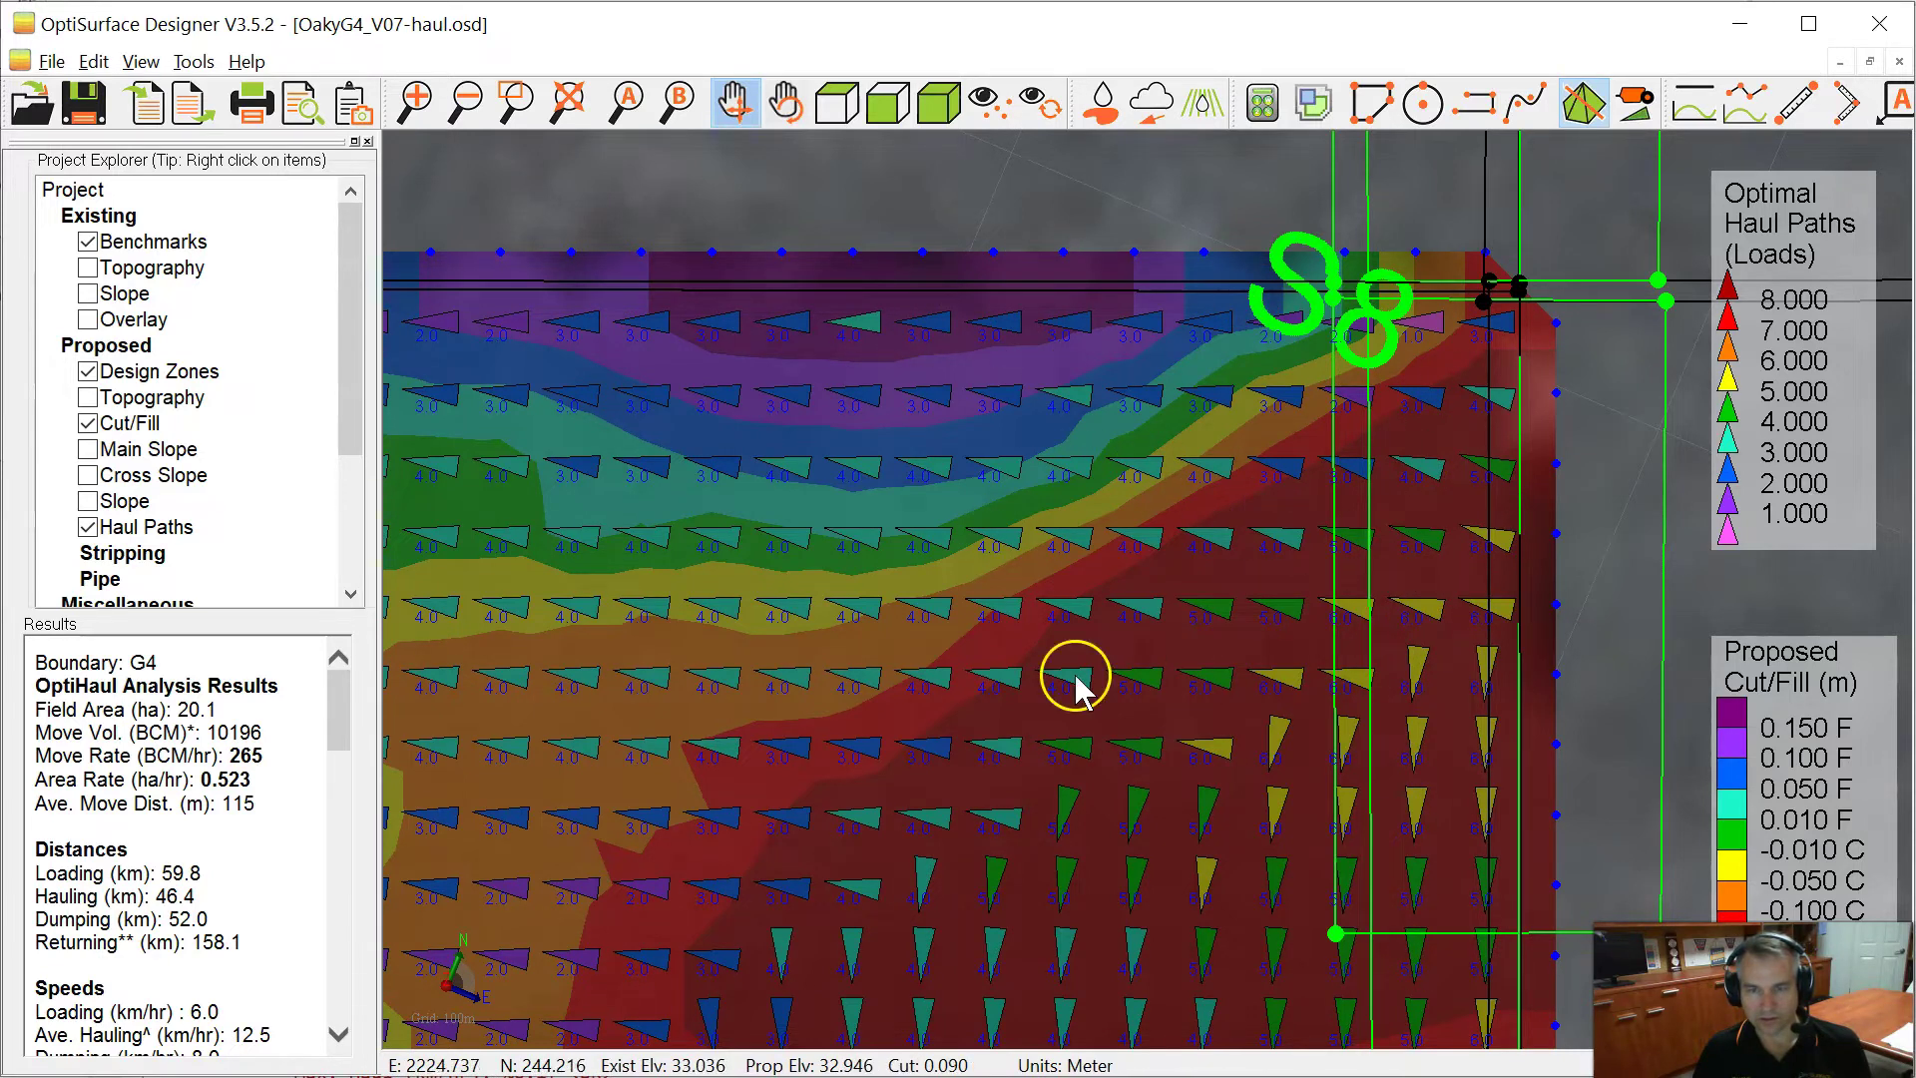
Zoom out and recentre the map to show the whole G4 field and its label
{"action": "scroll", "coordinate": [1437, 559], "scroll_direction": "down", "scroll_amount": 2}
{"action": "scroll", "coordinate": [1434, 571], "scroll_direction": "down", "scroll_amount": 1}
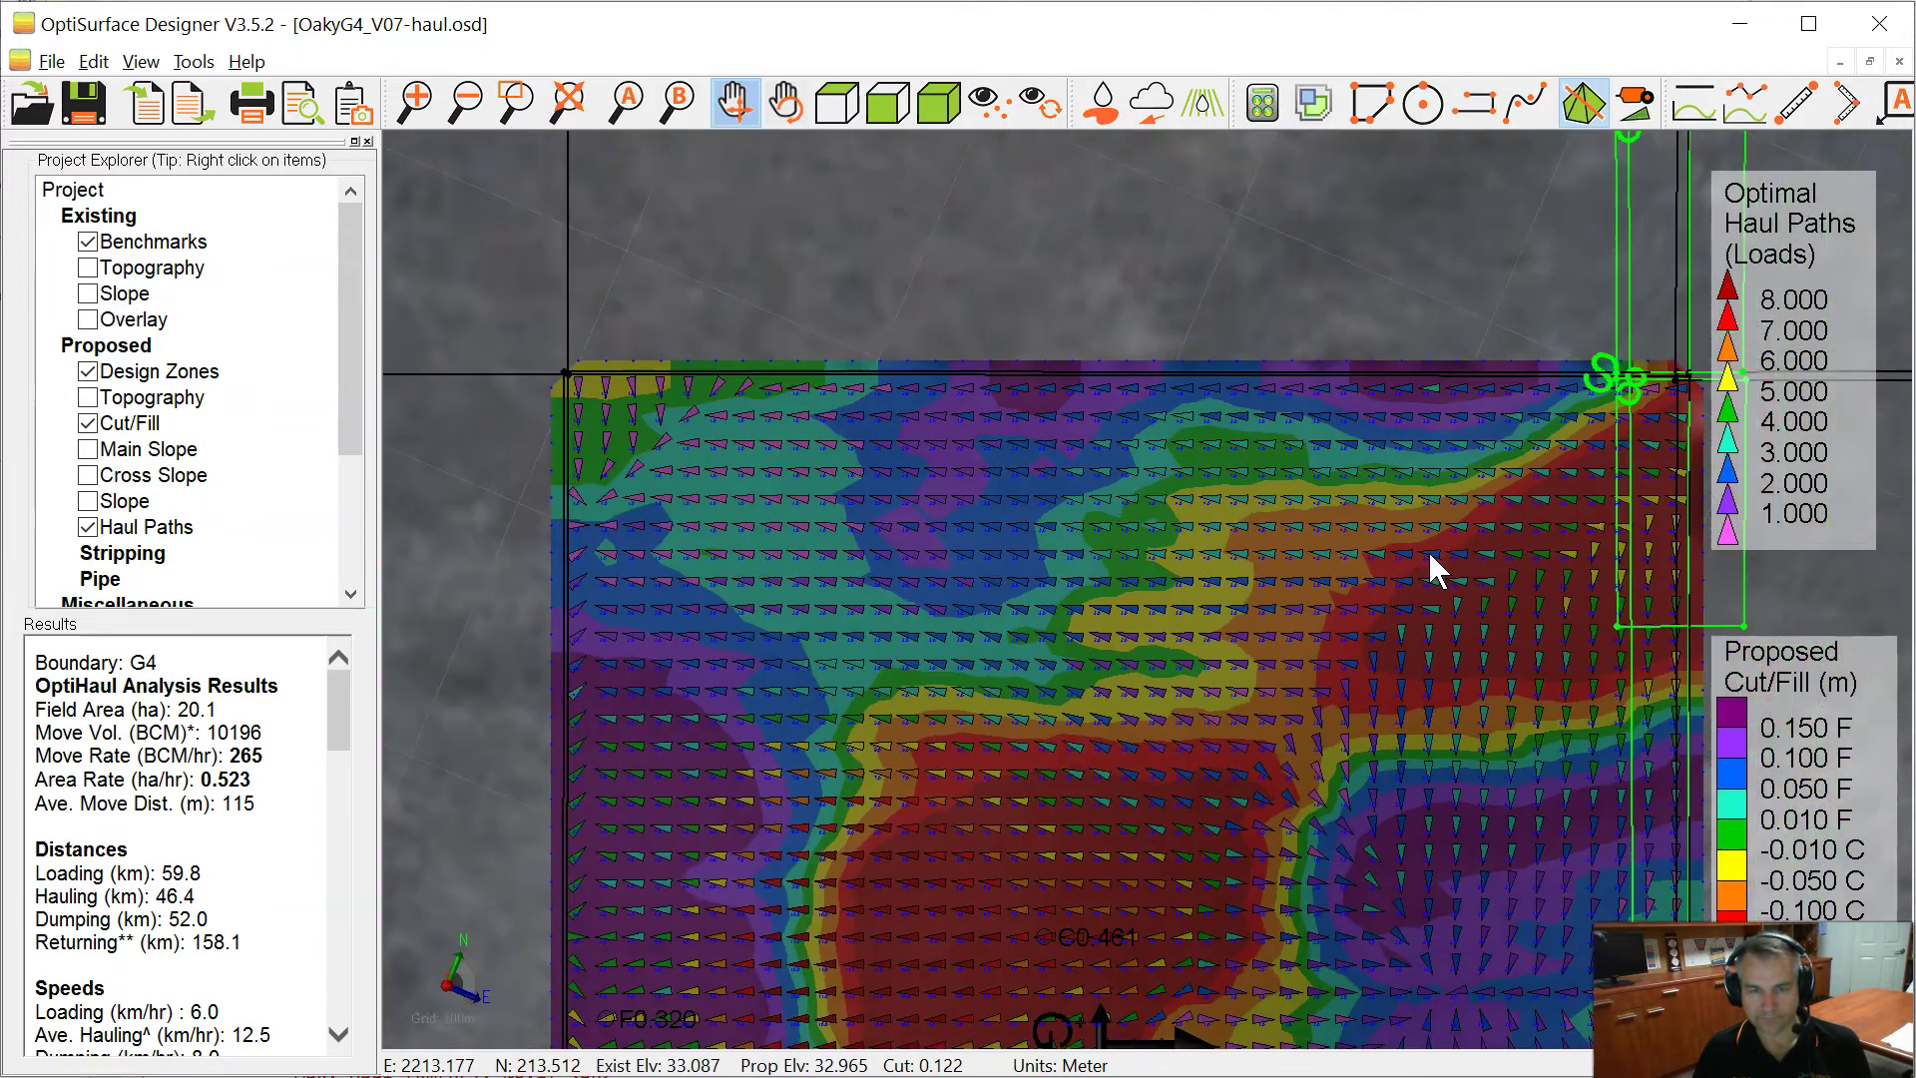
{"action": "left_click_drag", "start_coordinate": [1428, 549], "coordinate": [885, 679]}
{"action": "scroll", "coordinate": [1104, 555], "scroll_direction": "up", "scroll_amount": 3}
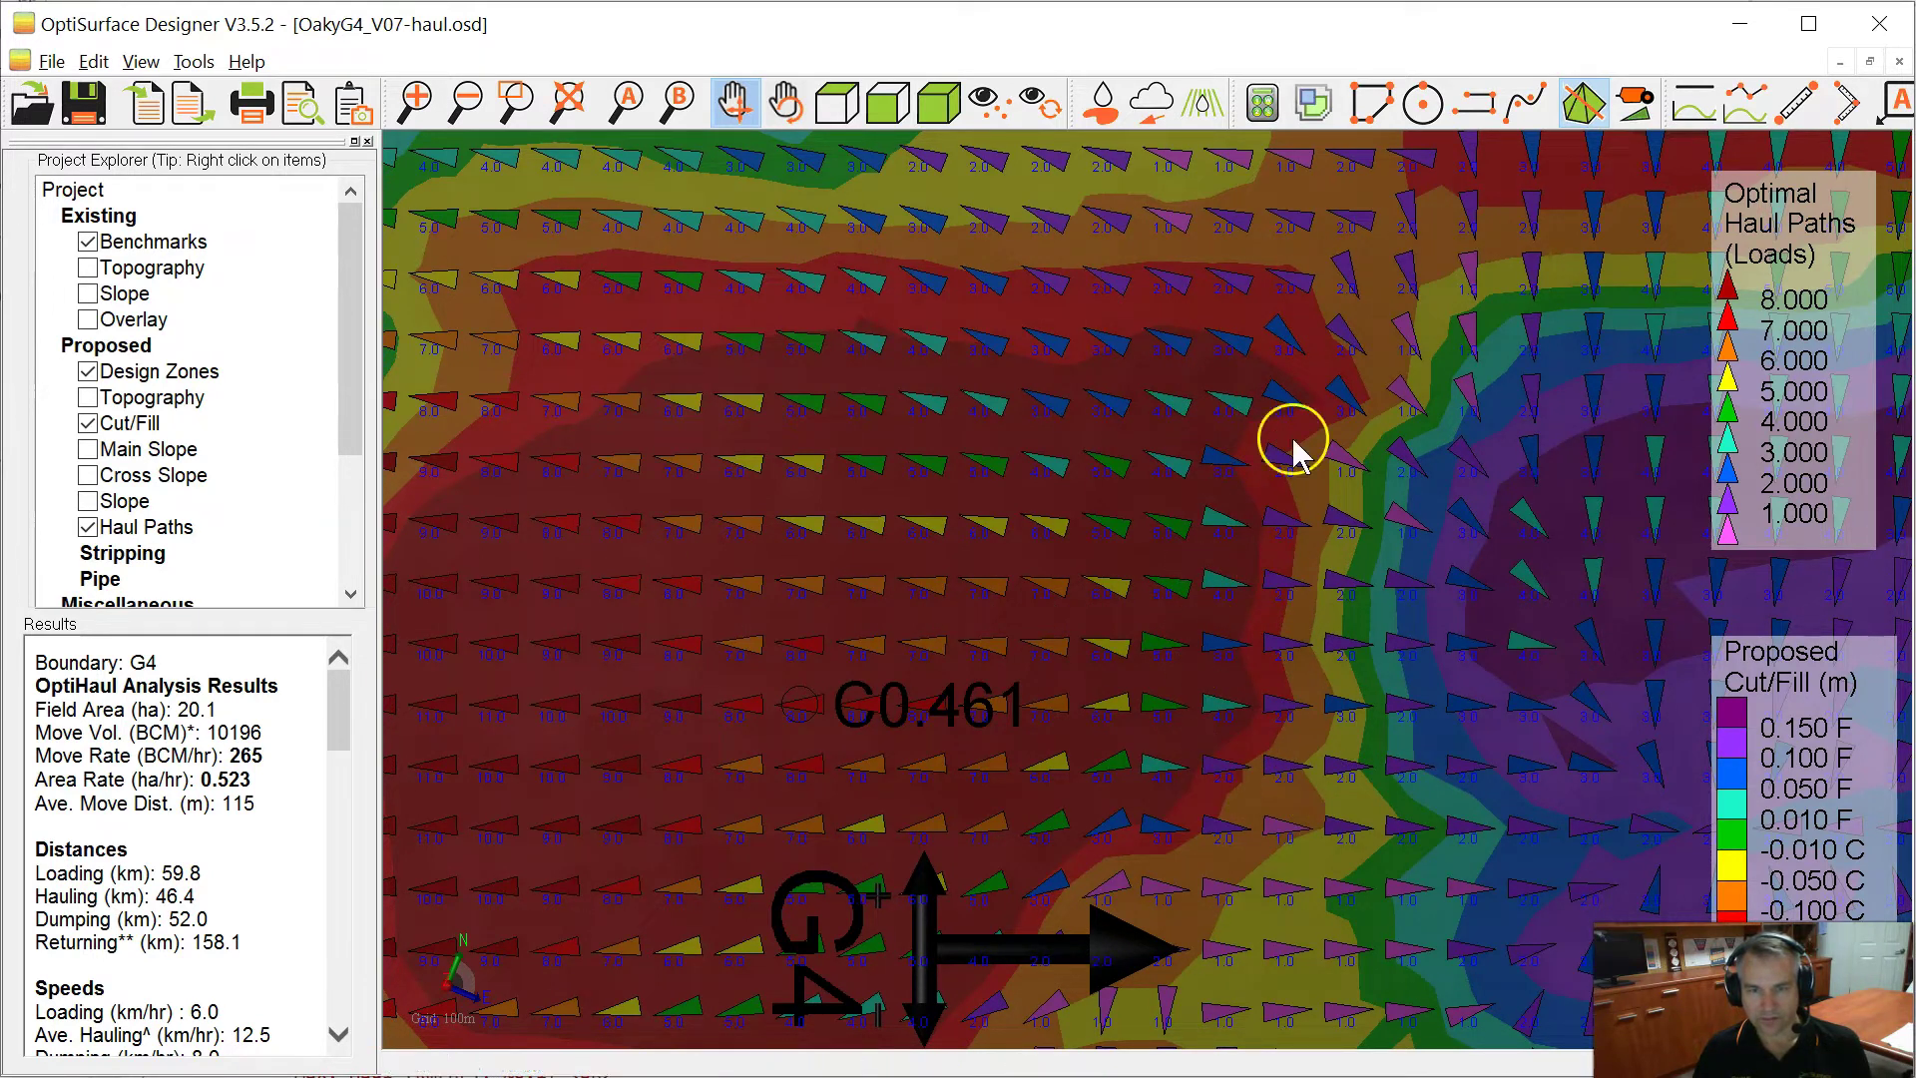
{"action": "scroll", "coordinate": [1619, 589], "scroll_direction": "down", "scroll_amount": 3}
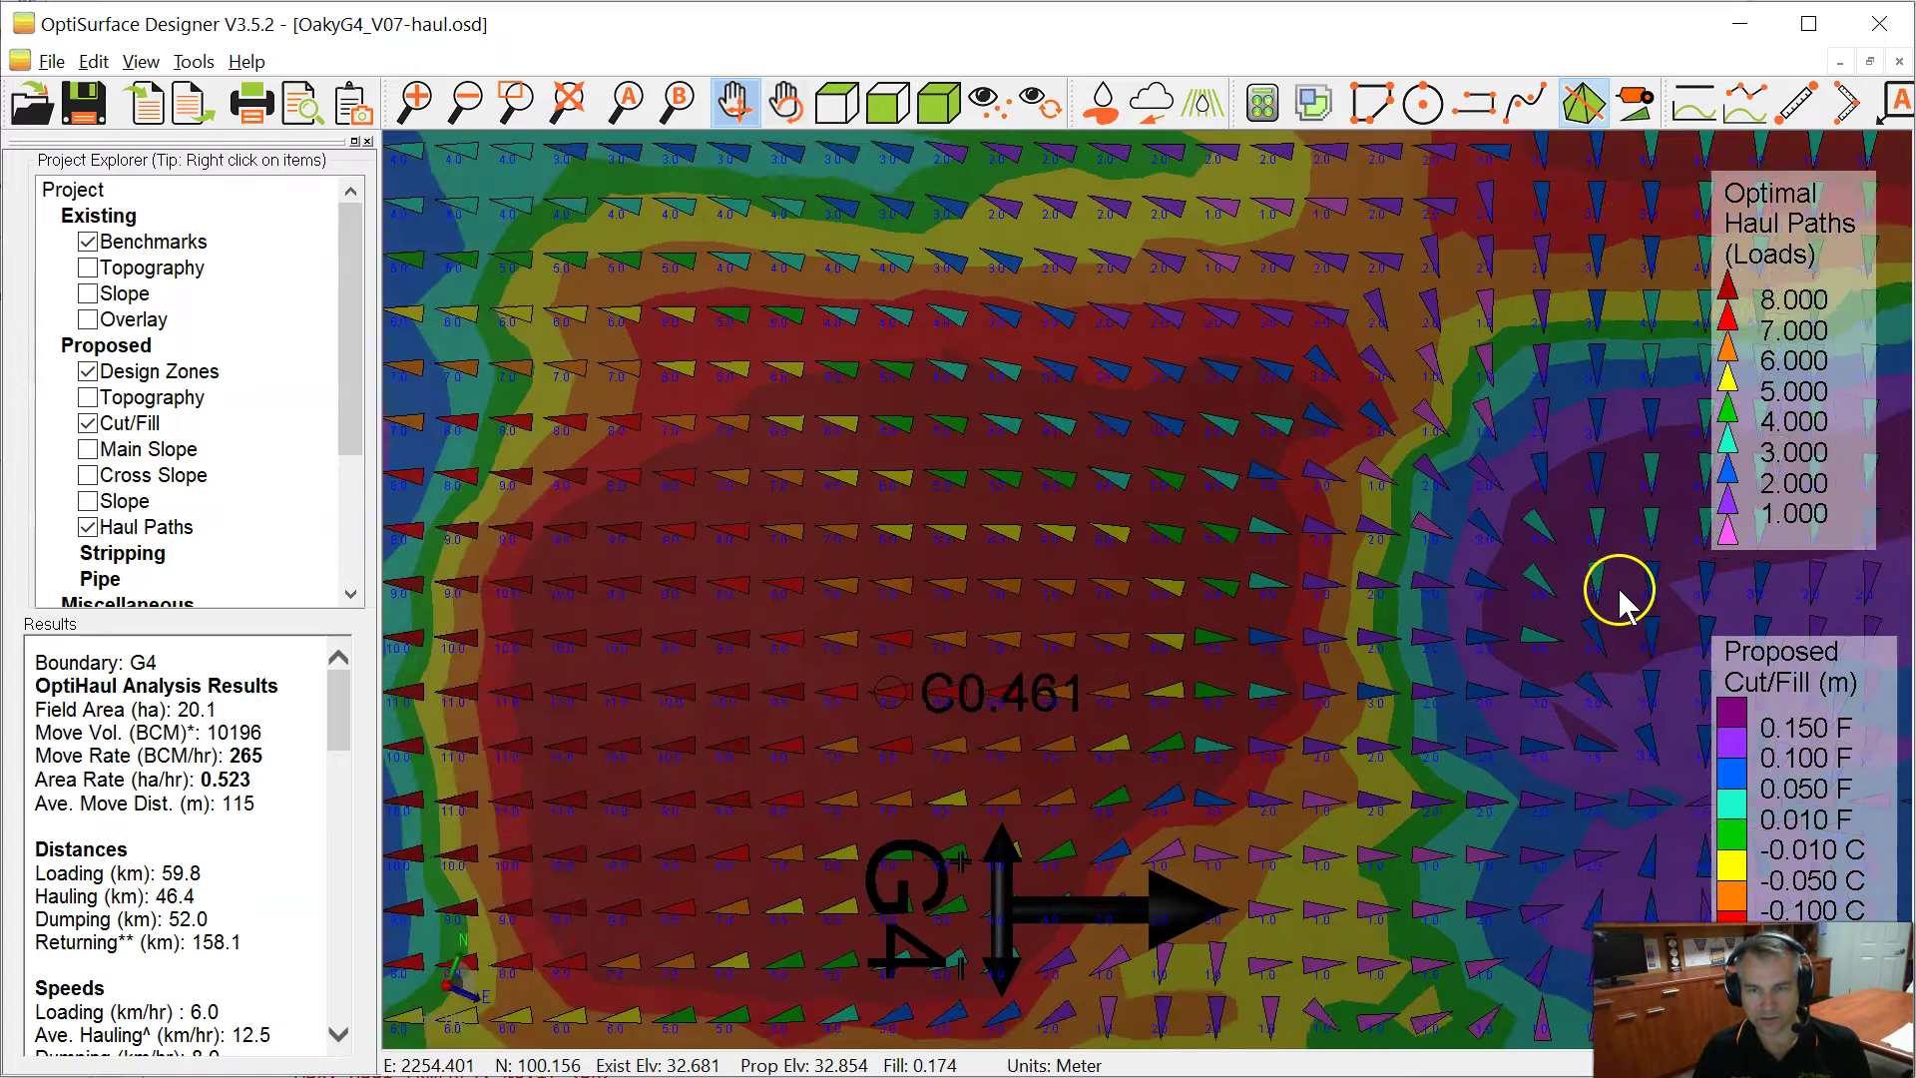
{"action": "scroll", "coordinate": [1618, 589], "scroll_direction": "down", "scroll_amount": 2}
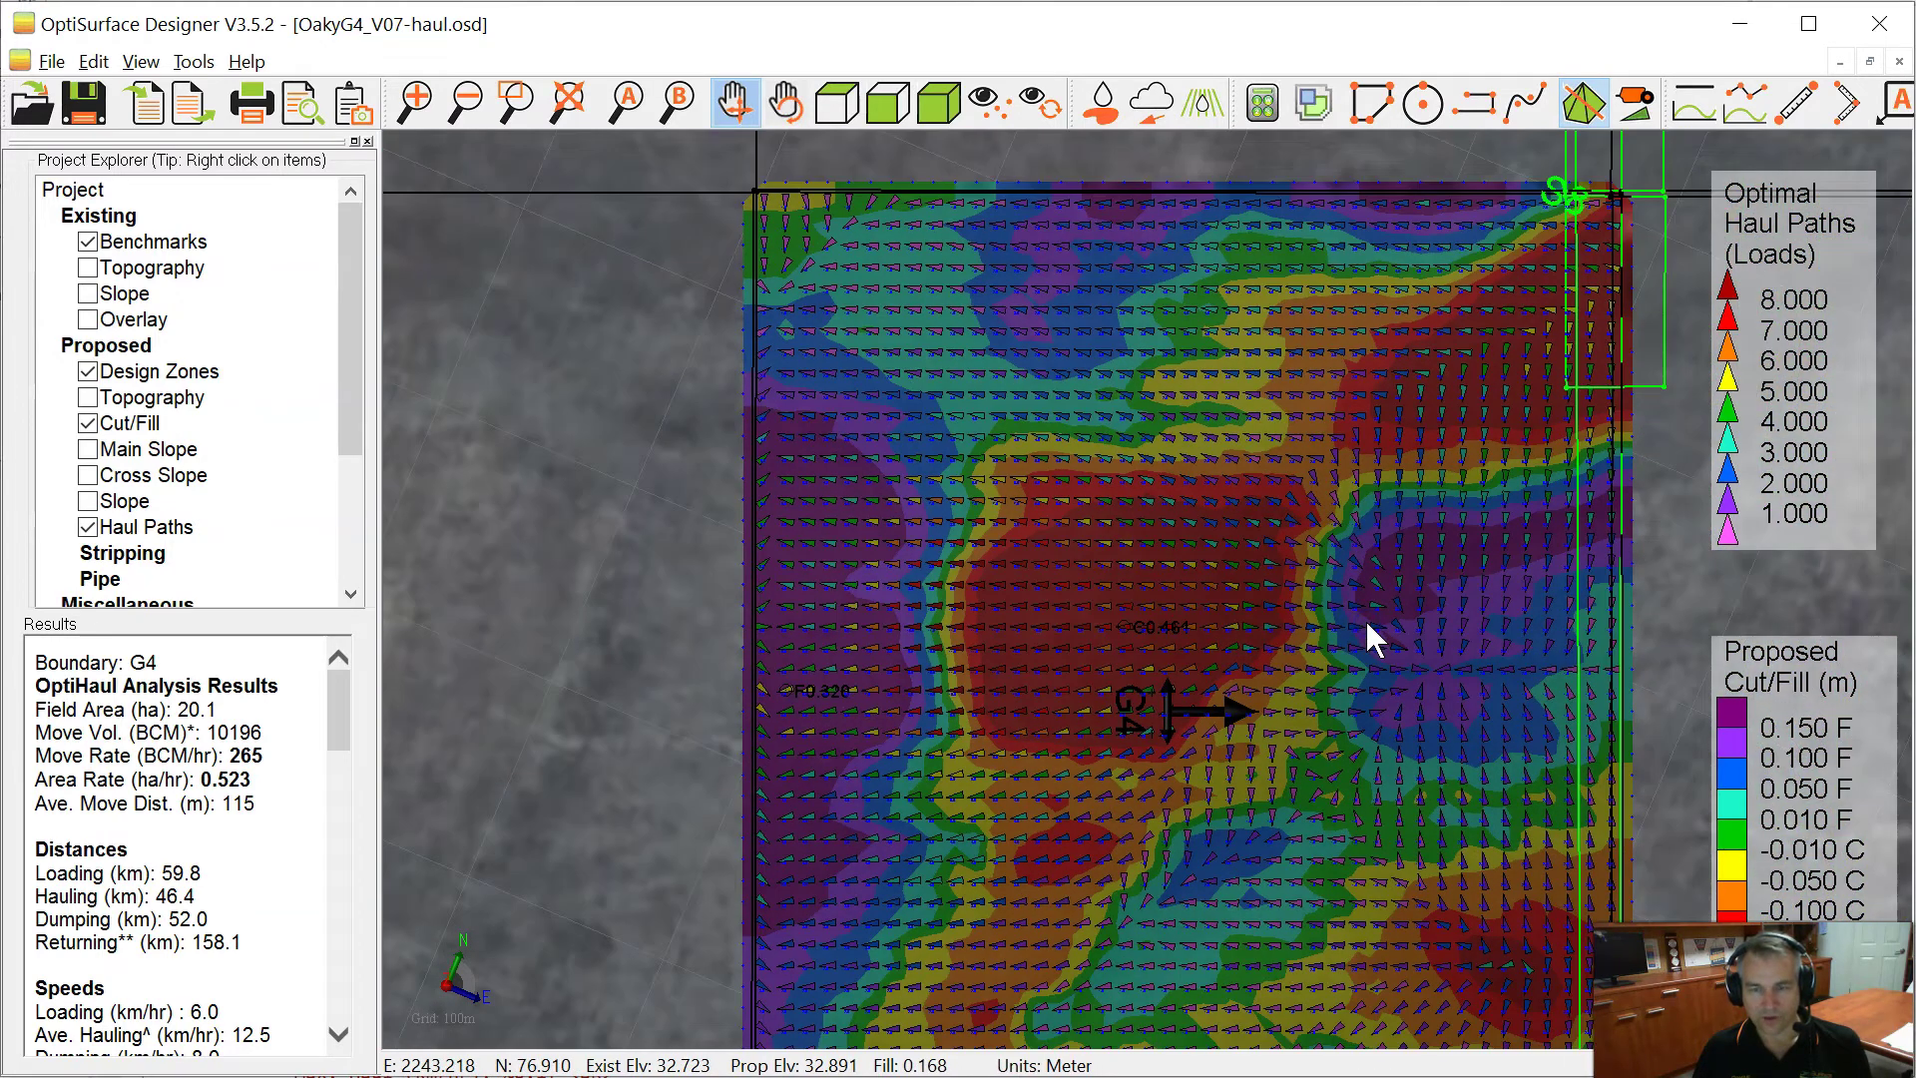
{"action": "left_click_drag", "start_coordinate": [1365, 619], "coordinate": [1297, 593]}
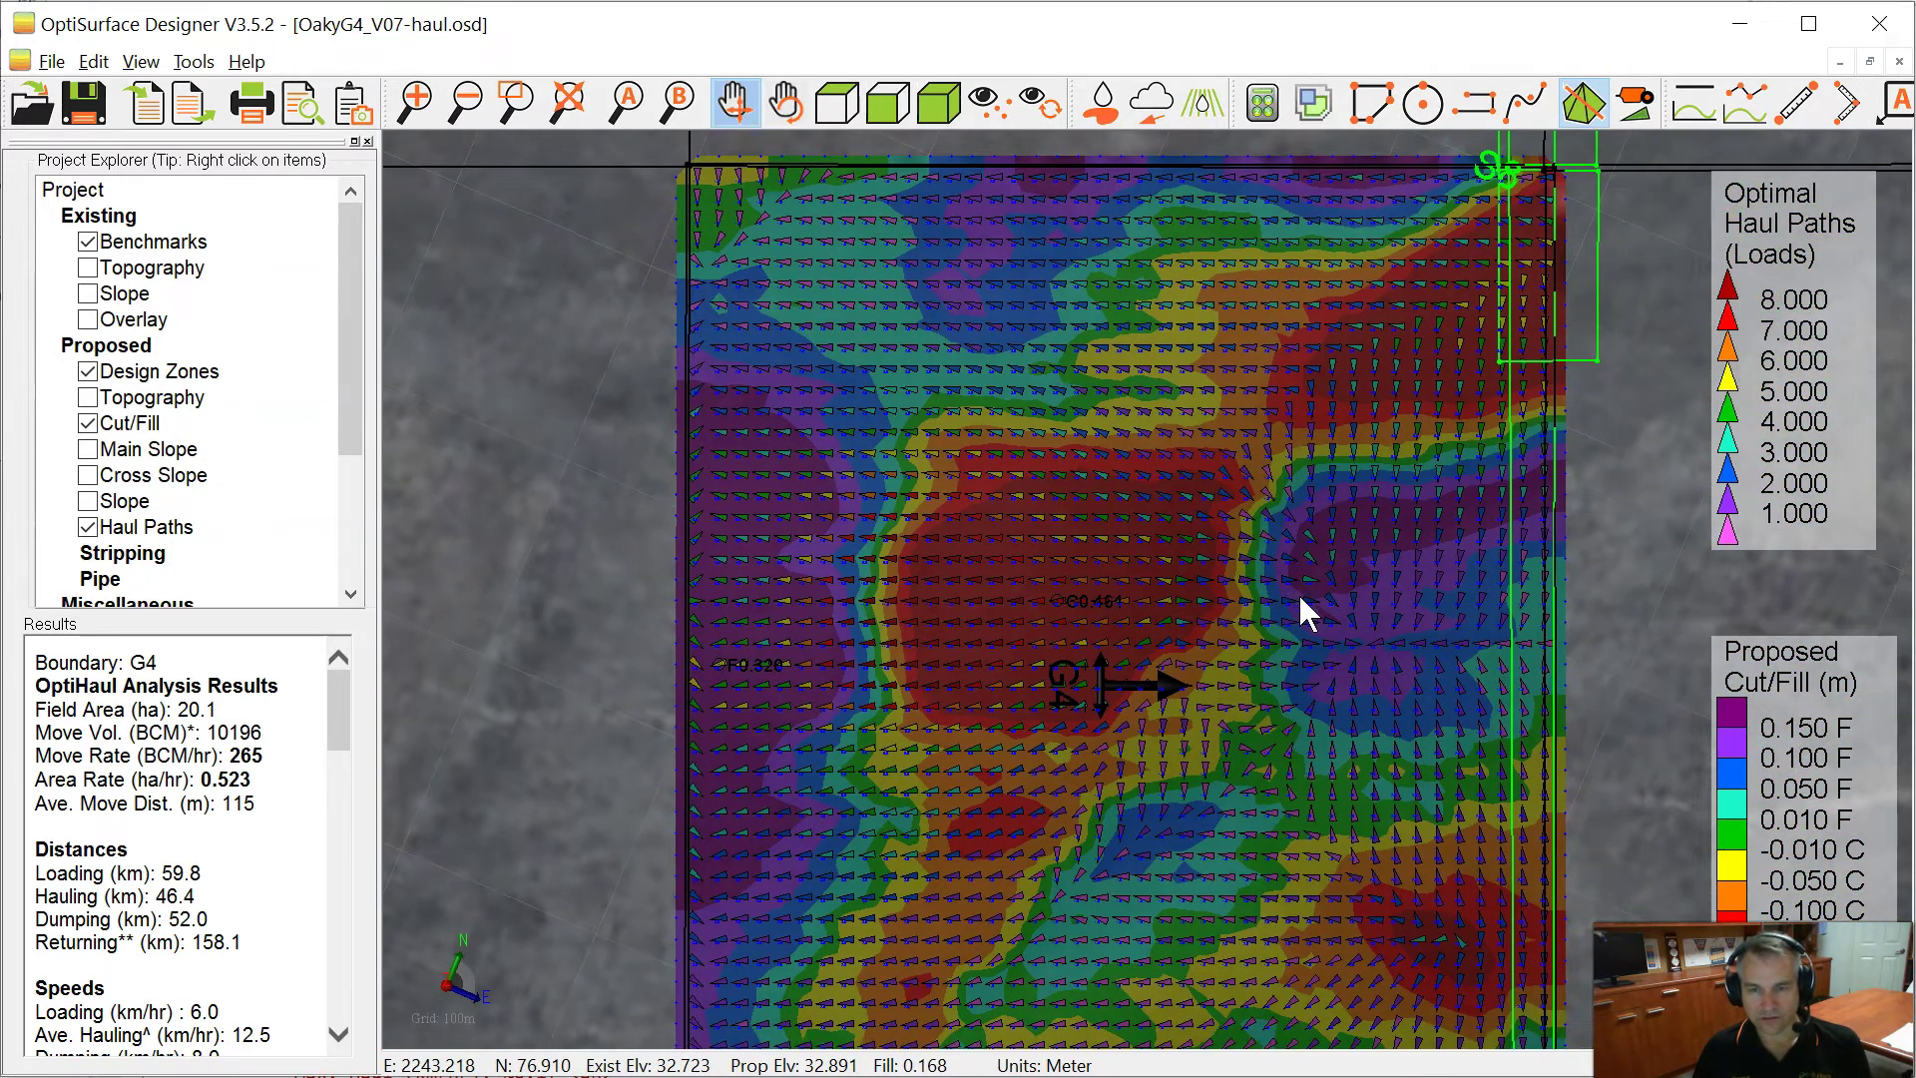
Zoom in on the central C0.461 cut area and the haul arrows spreading from it
{"action": "scroll", "coordinate": [1298, 593], "scroll_direction": "down", "scroll_amount": 2}
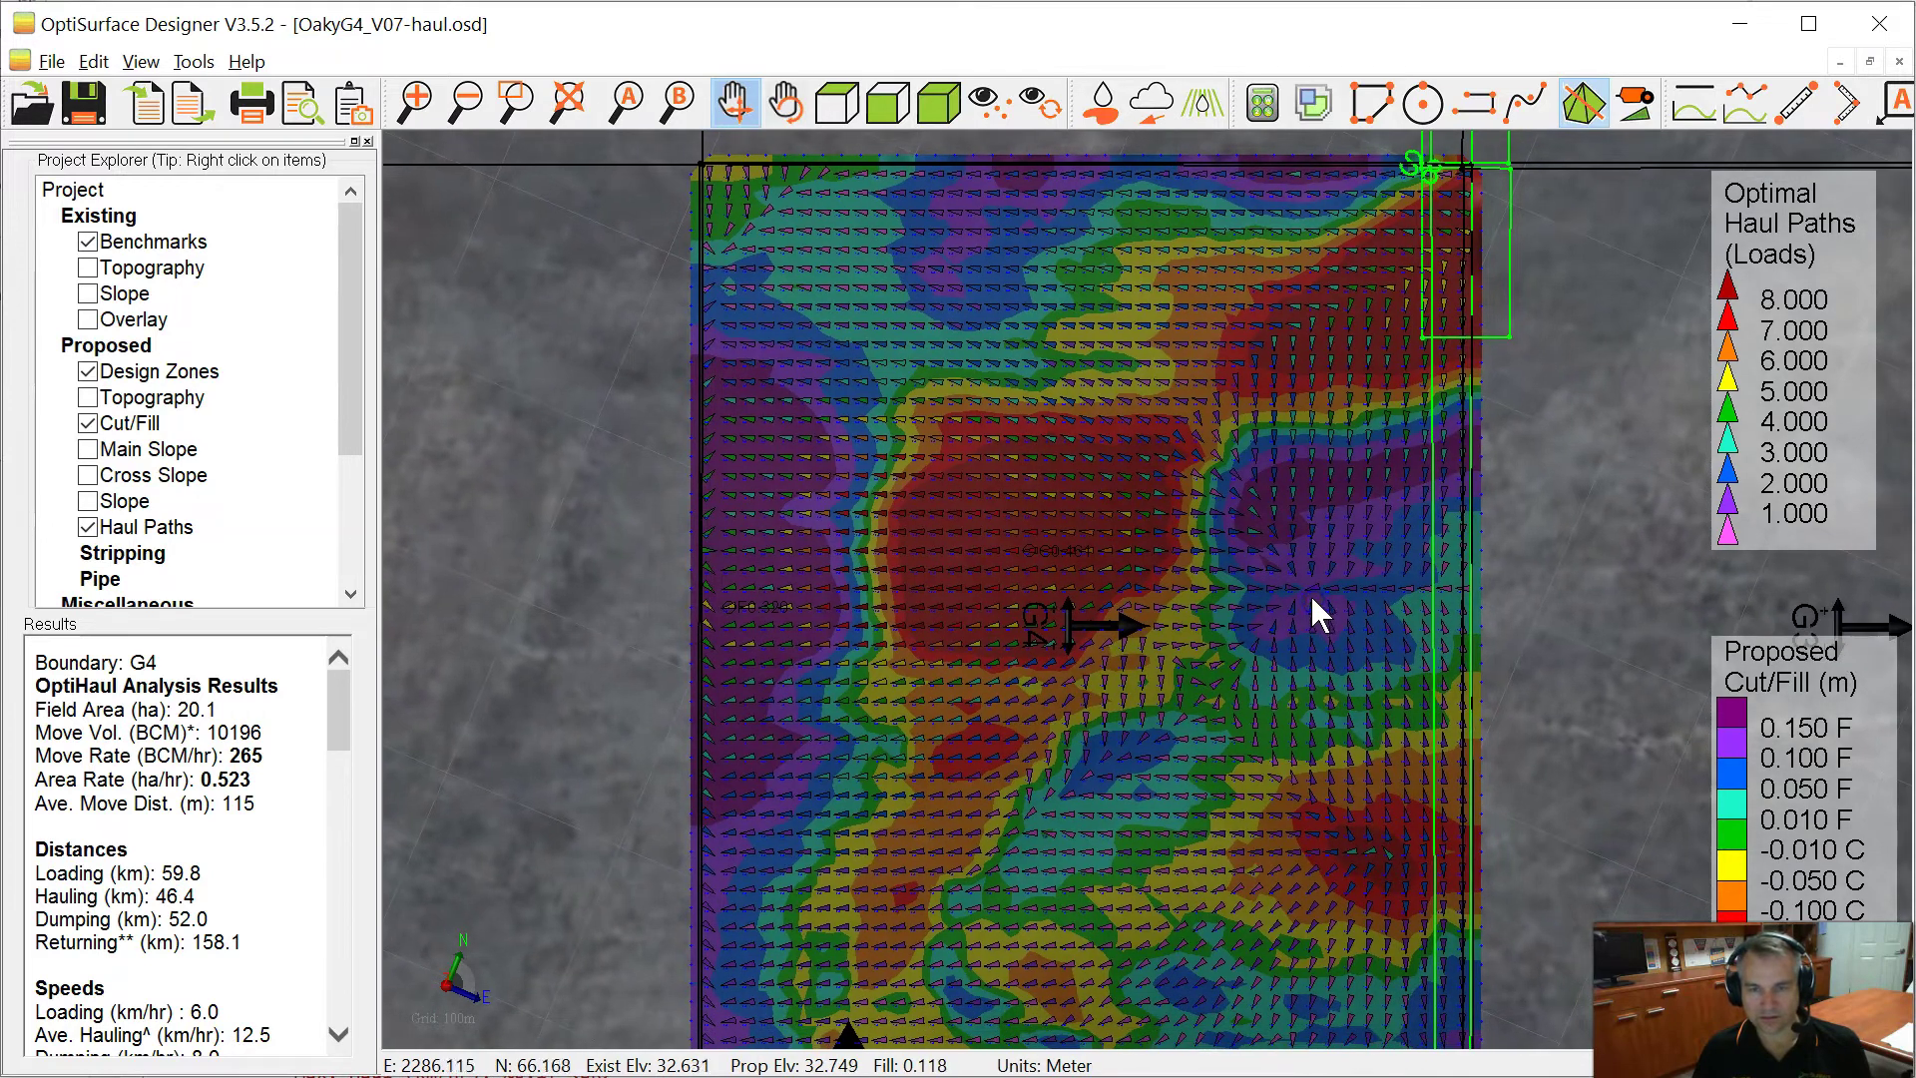
{"action": "left_click", "coordinate": [1114, 582]}
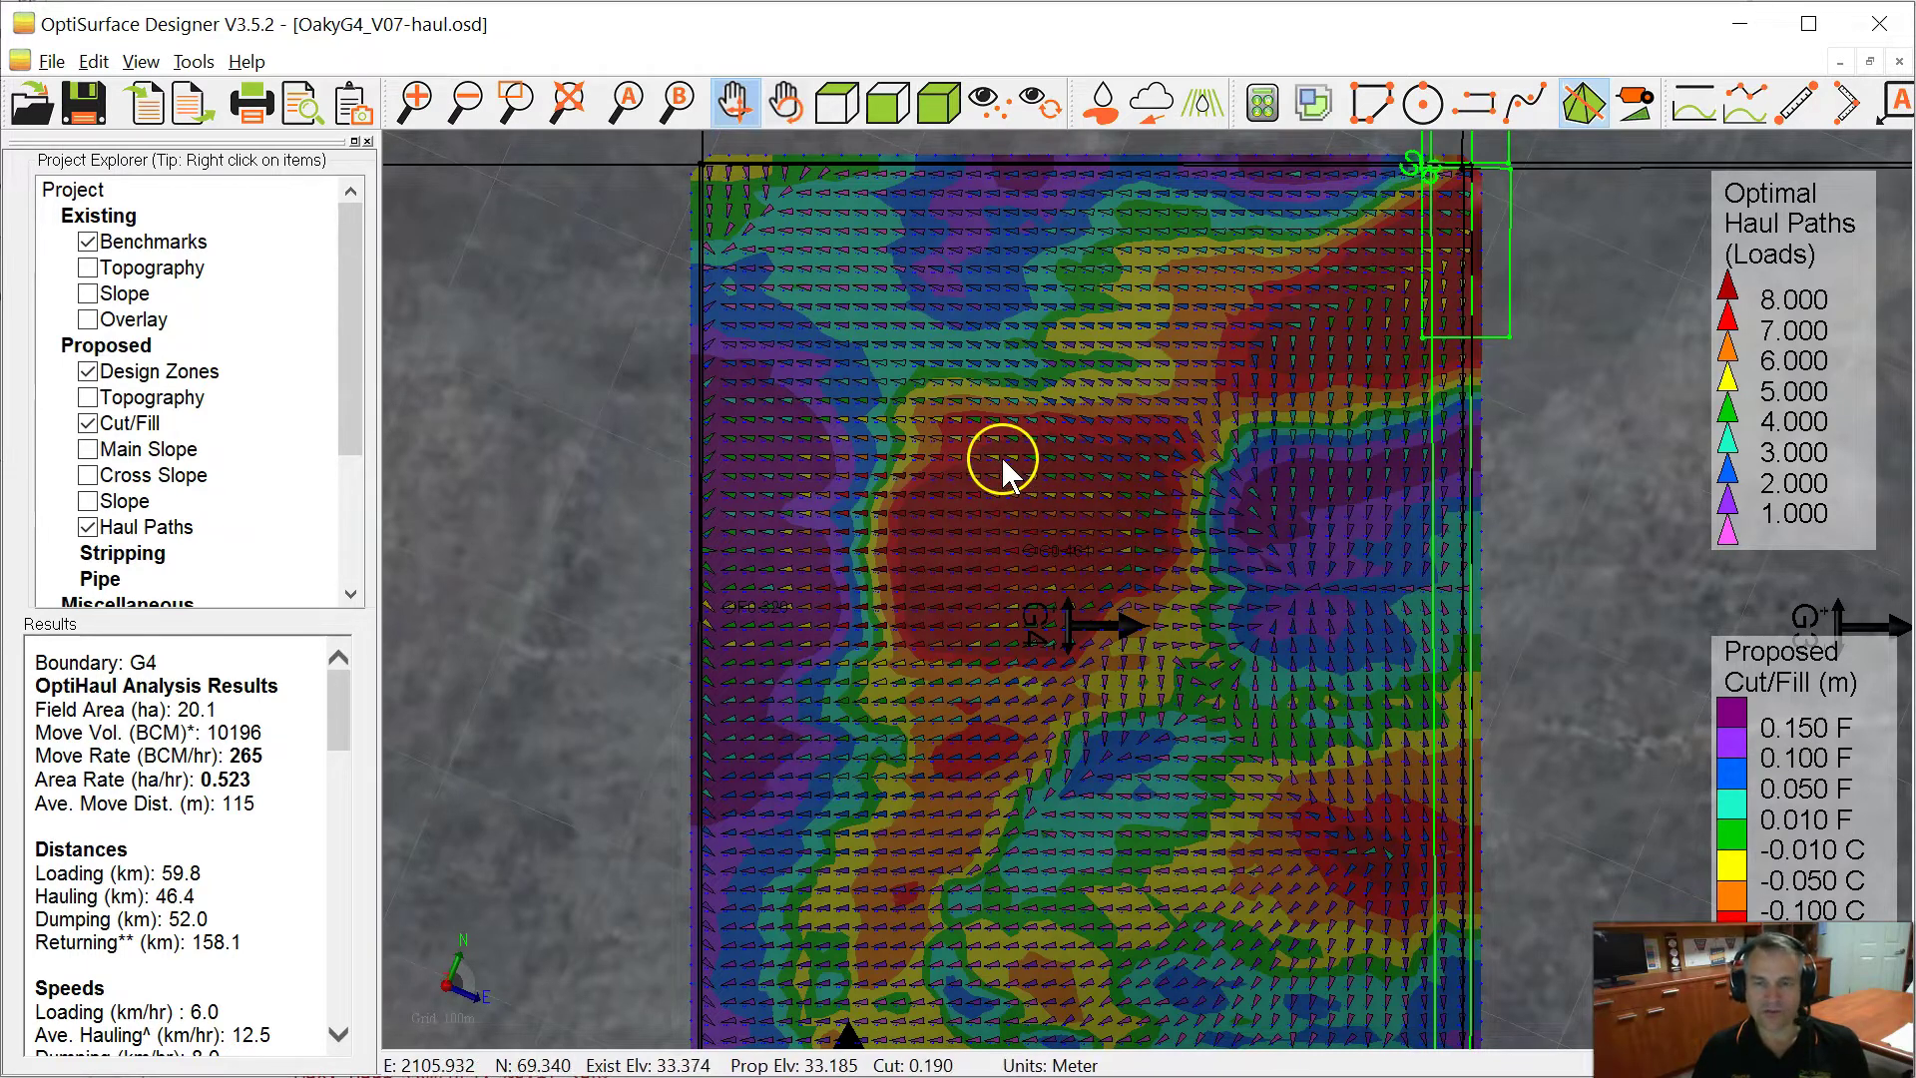
{"action": "left_click_drag", "start_coordinate": [1016, 380], "coordinate": [1004, 356]}
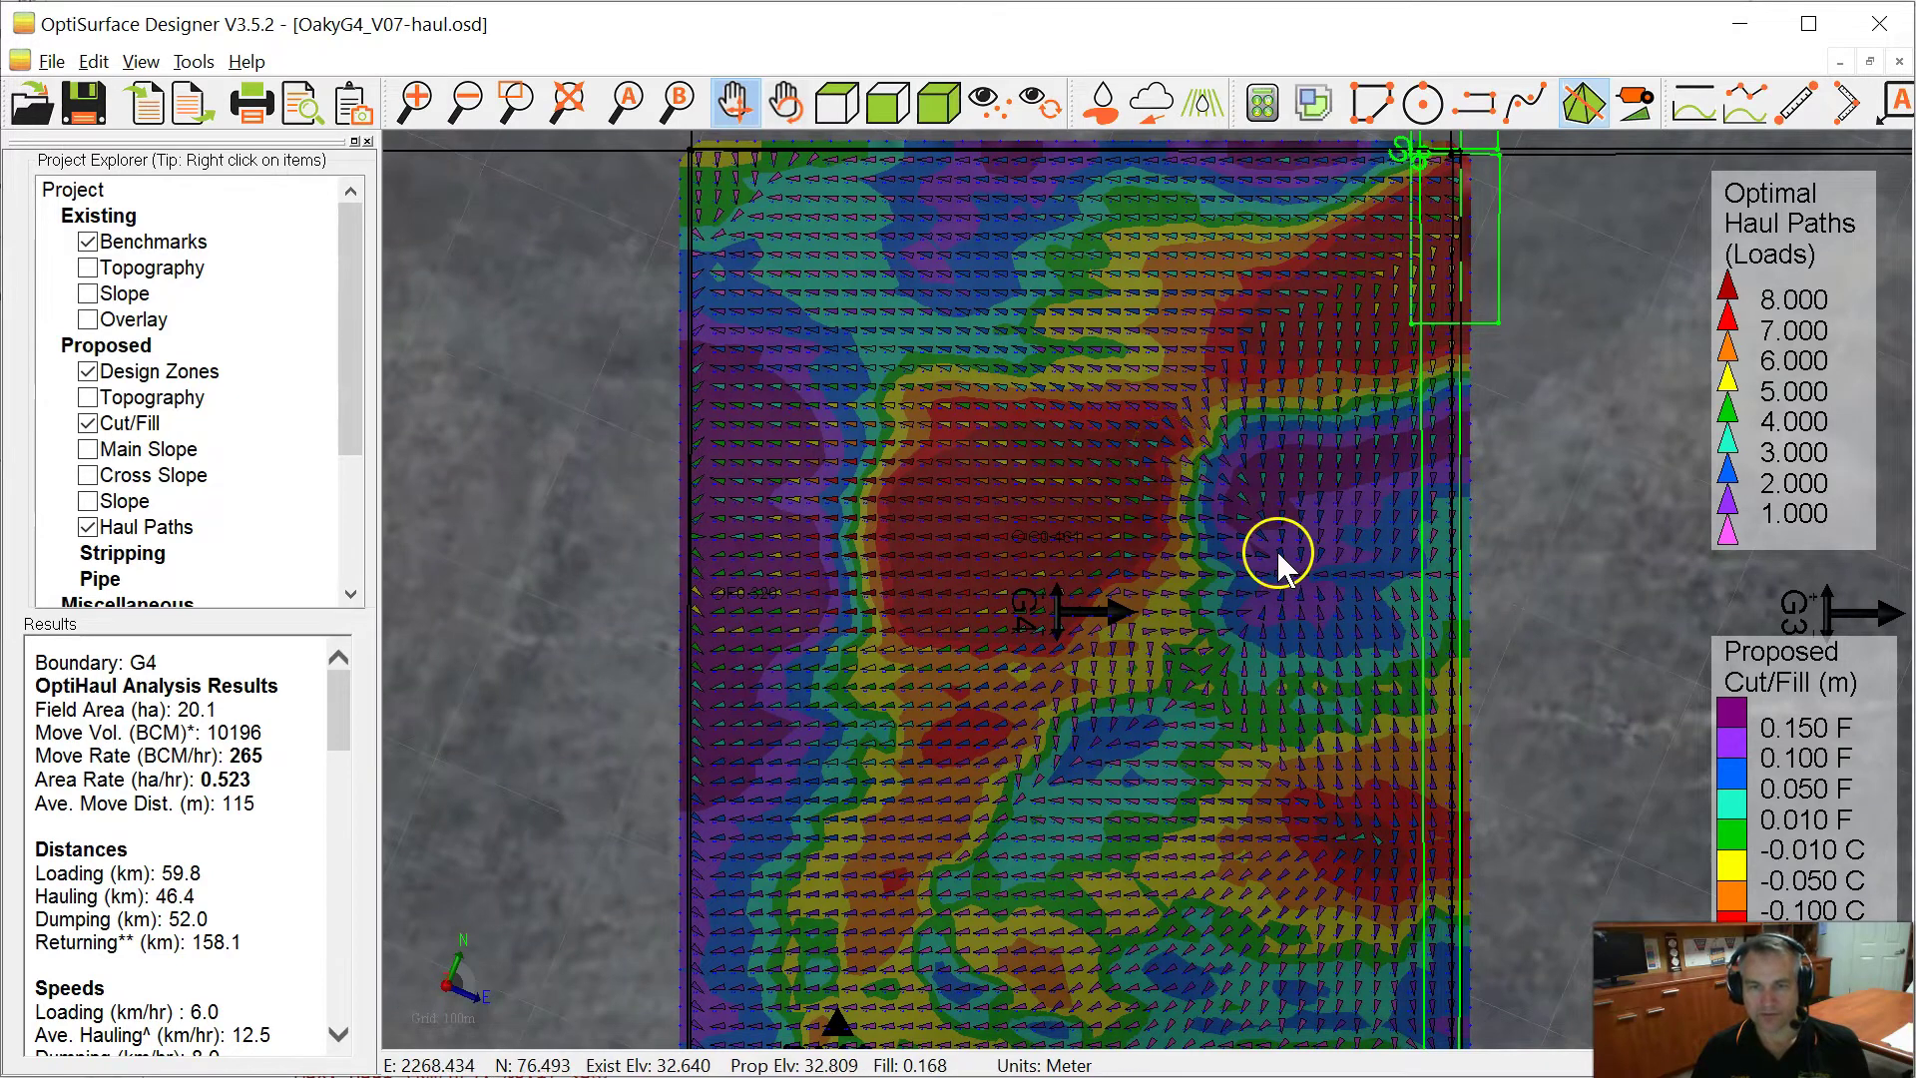
{"action": "scroll", "coordinate": [1273, 350], "scroll_direction": "up", "scroll_amount": 2}
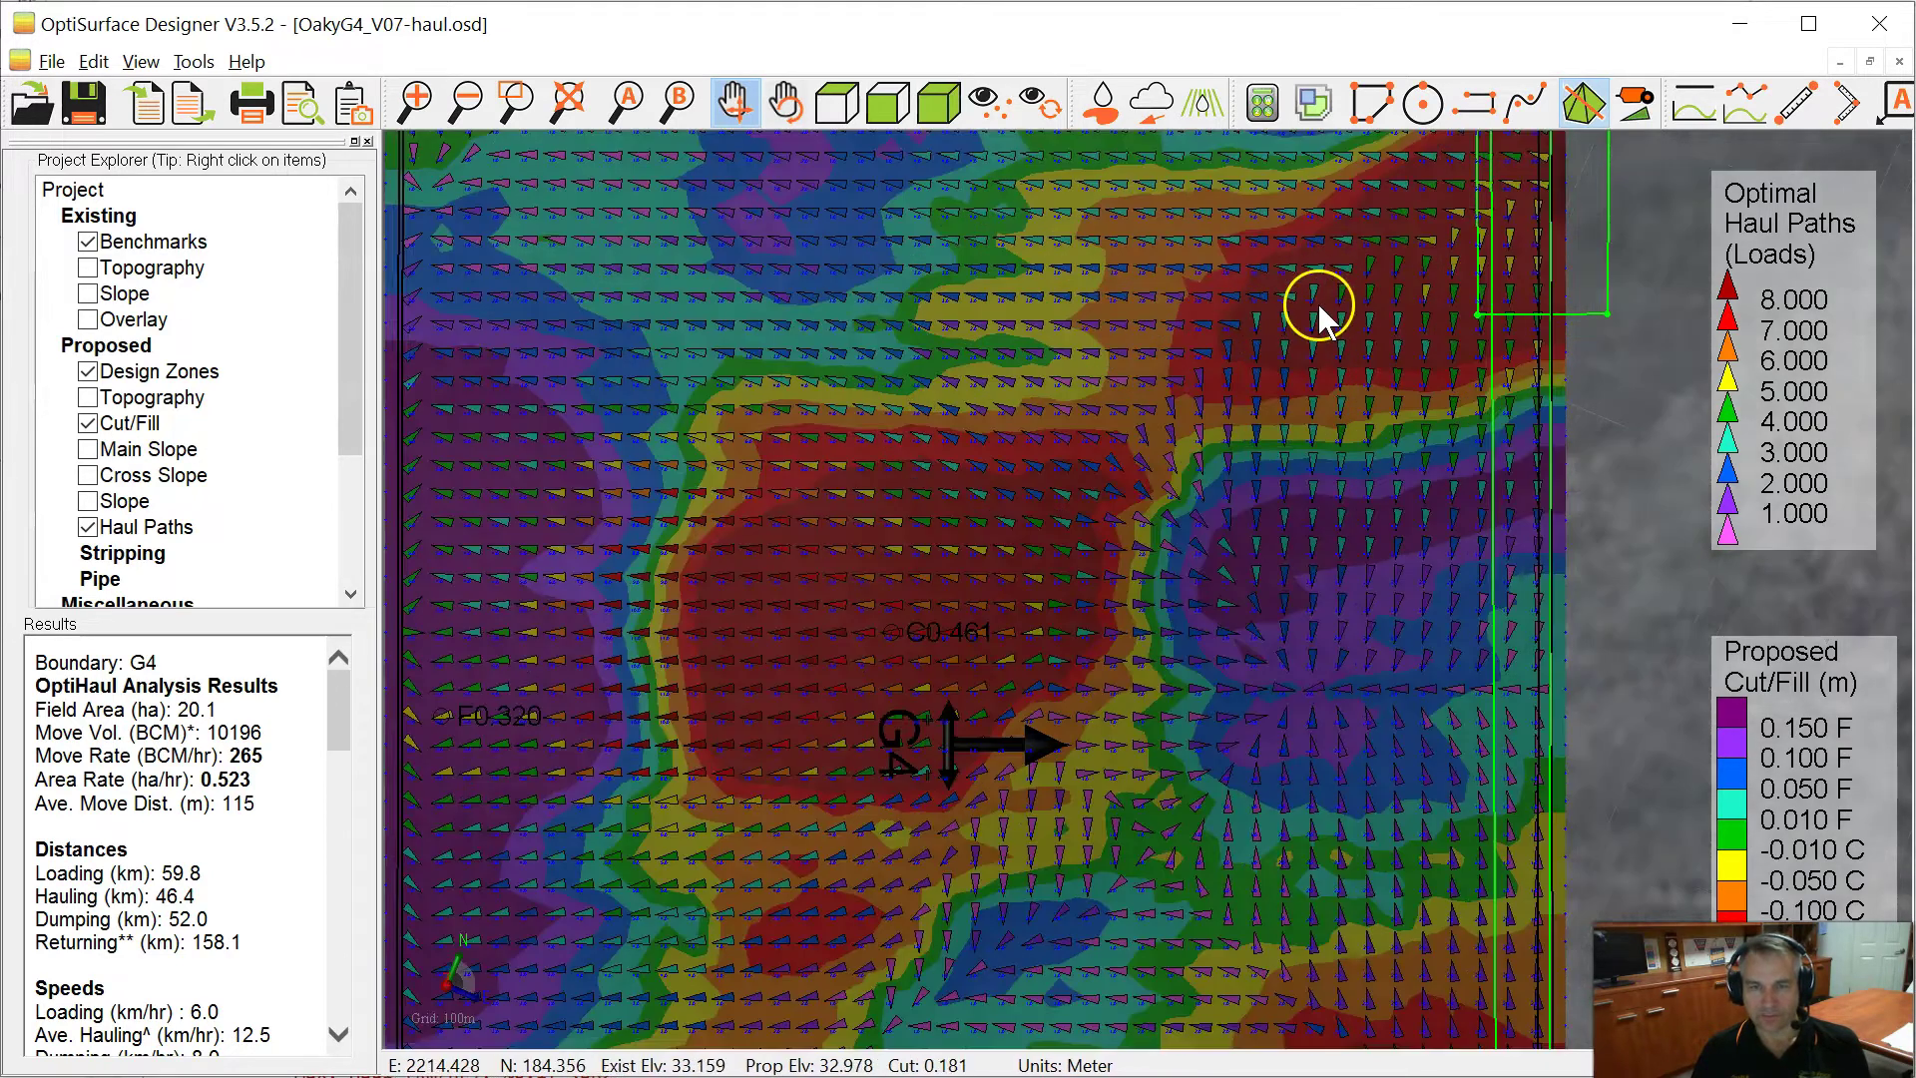
Turn off Haul Paths to show plain cut/fill colours, with 9980 m³ cut and 8470 m³ fill
{"action": "left_click", "coordinate": [88, 527]}
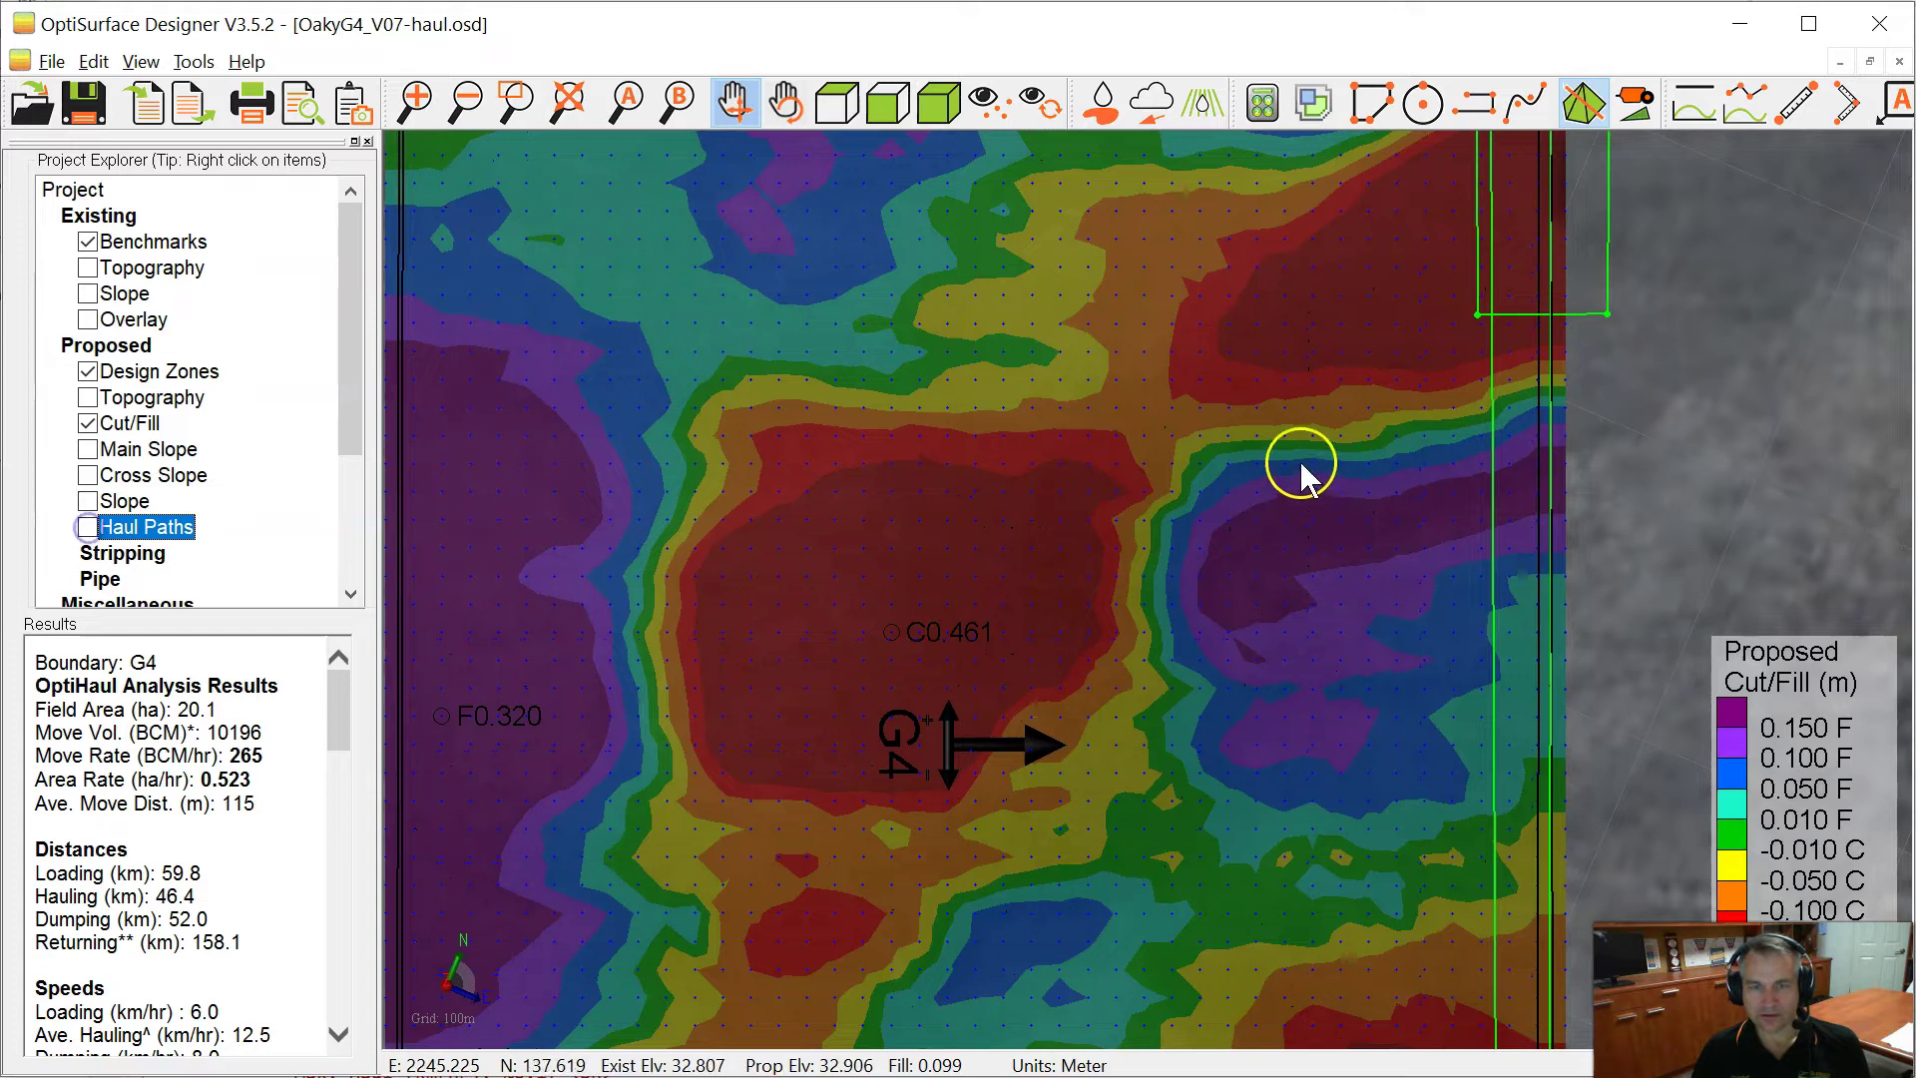
{"action": "scroll", "coordinate": [1184, 663], "scroll_direction": "down", "scroll_amount": 3}
{"action": "scroll", "coordinate": [1195, 654], "scroll_direction": "up", "scroll_amount": 2}
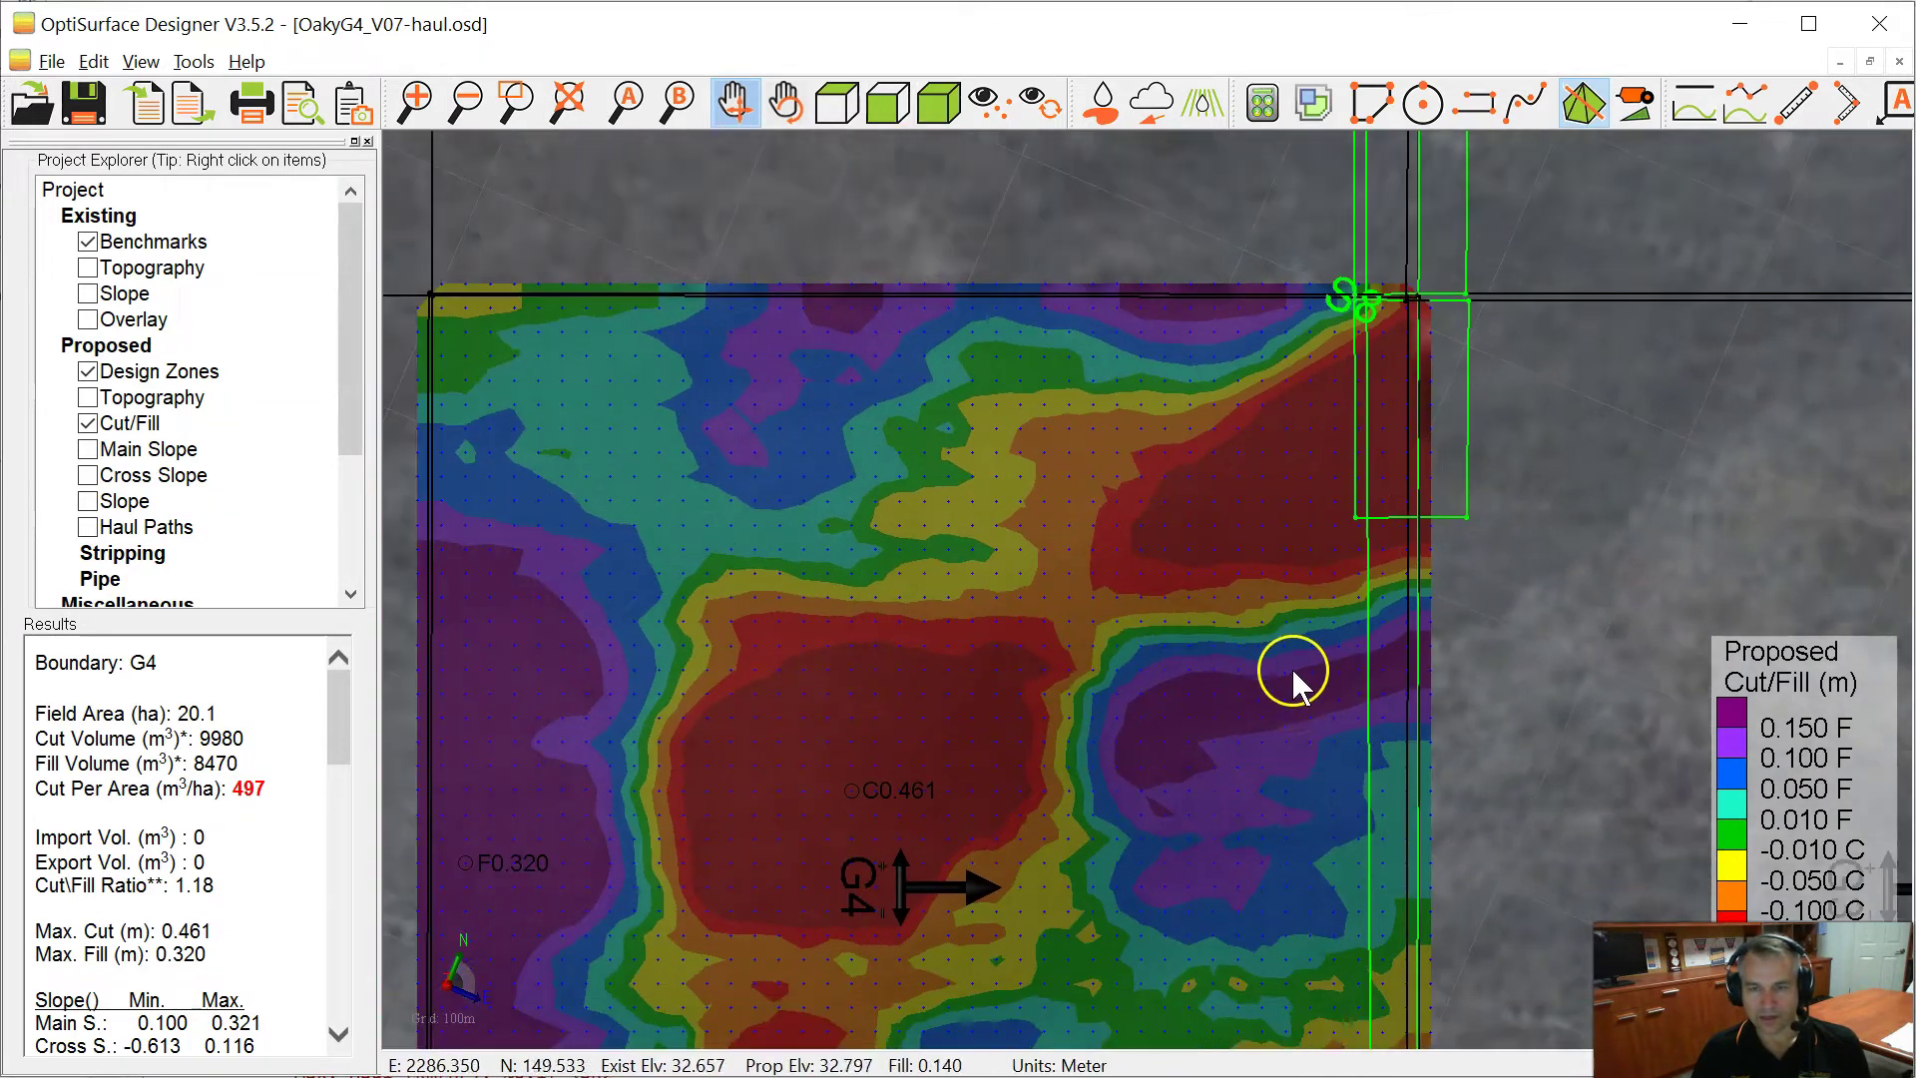
{"action": "scroll", "coordinate": [1287, 659], "scroll_direction": "down", "scroll_amount": 1}
{"action": "left_click_drag", "start_coordinate": [1195, 742], "coordinate": [1276, 607]}
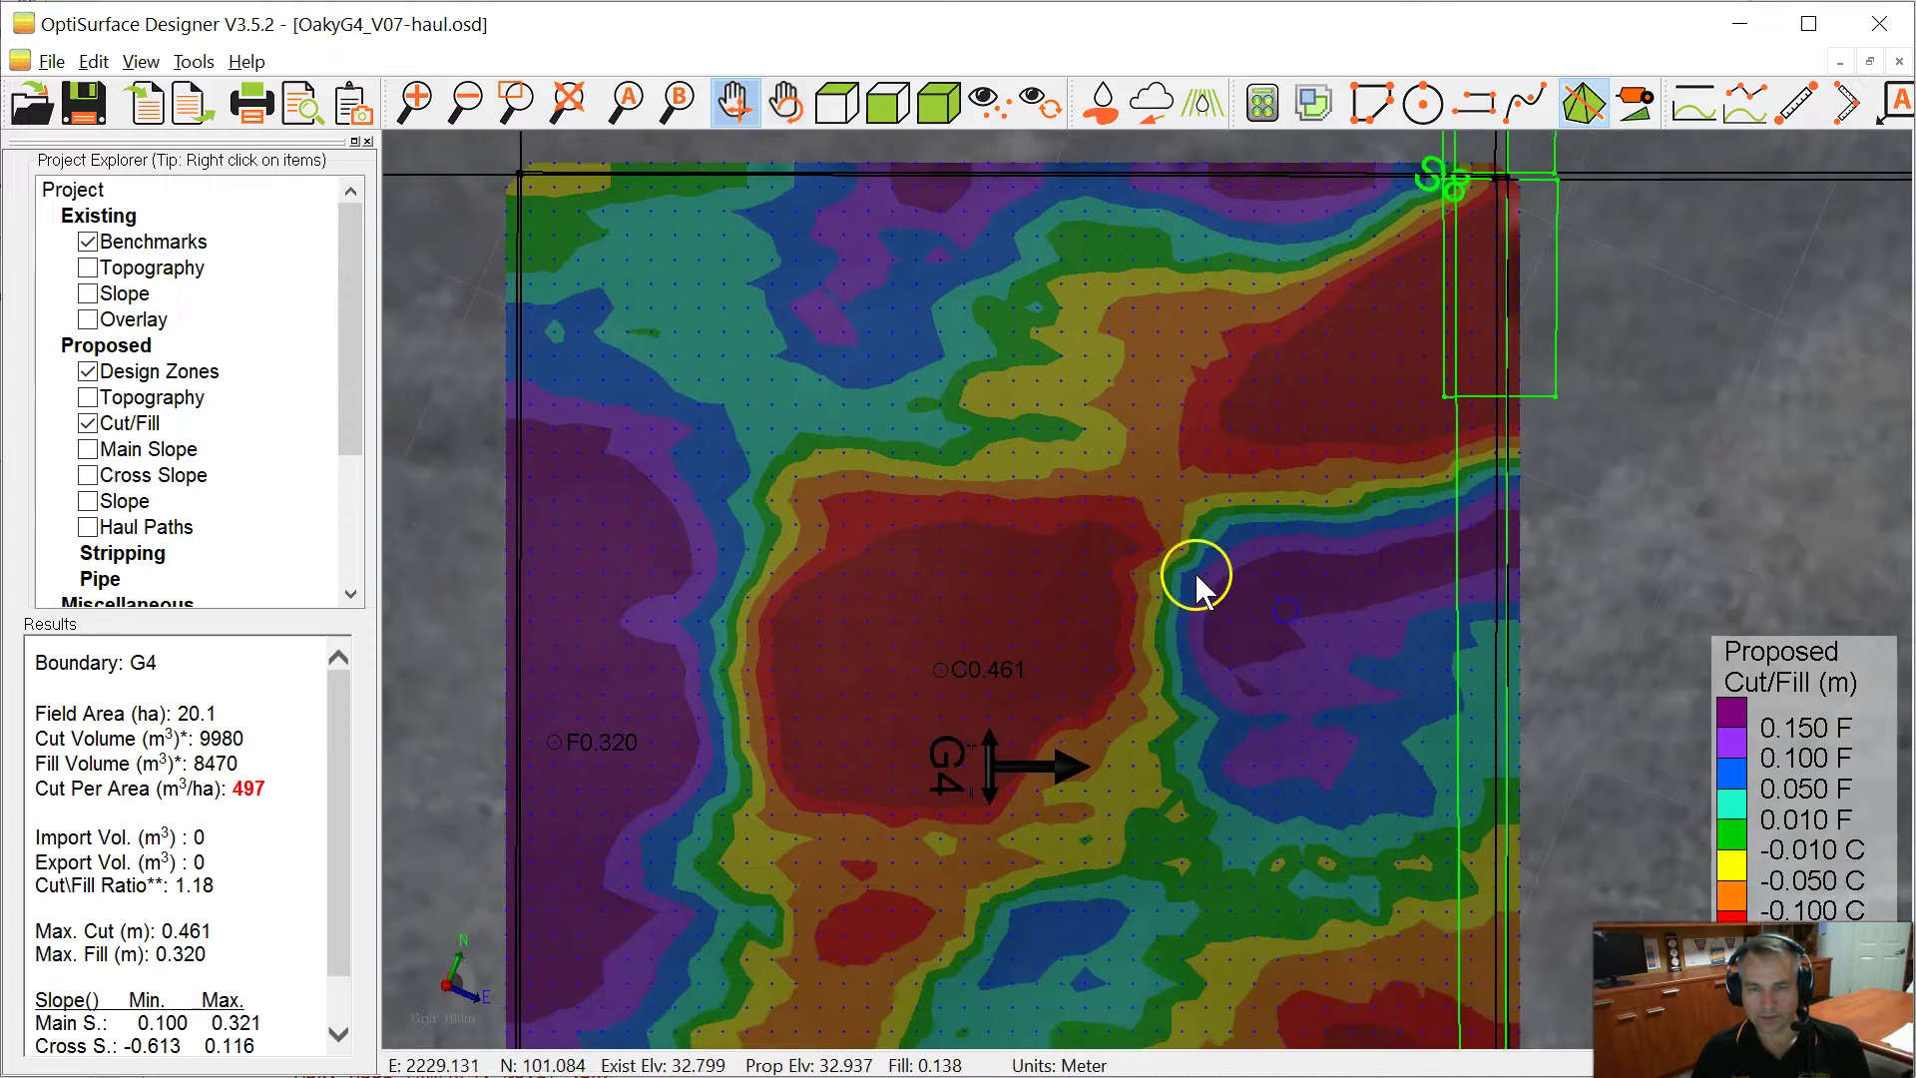
{"action": "left_click_drag", "start_coordinate": [1018, 658], "coordinate": [1156, 443]}
{"action": "scroll", "coordinate": [1241, 612], "scroll_direction": "down", "scroll_amount": 1}
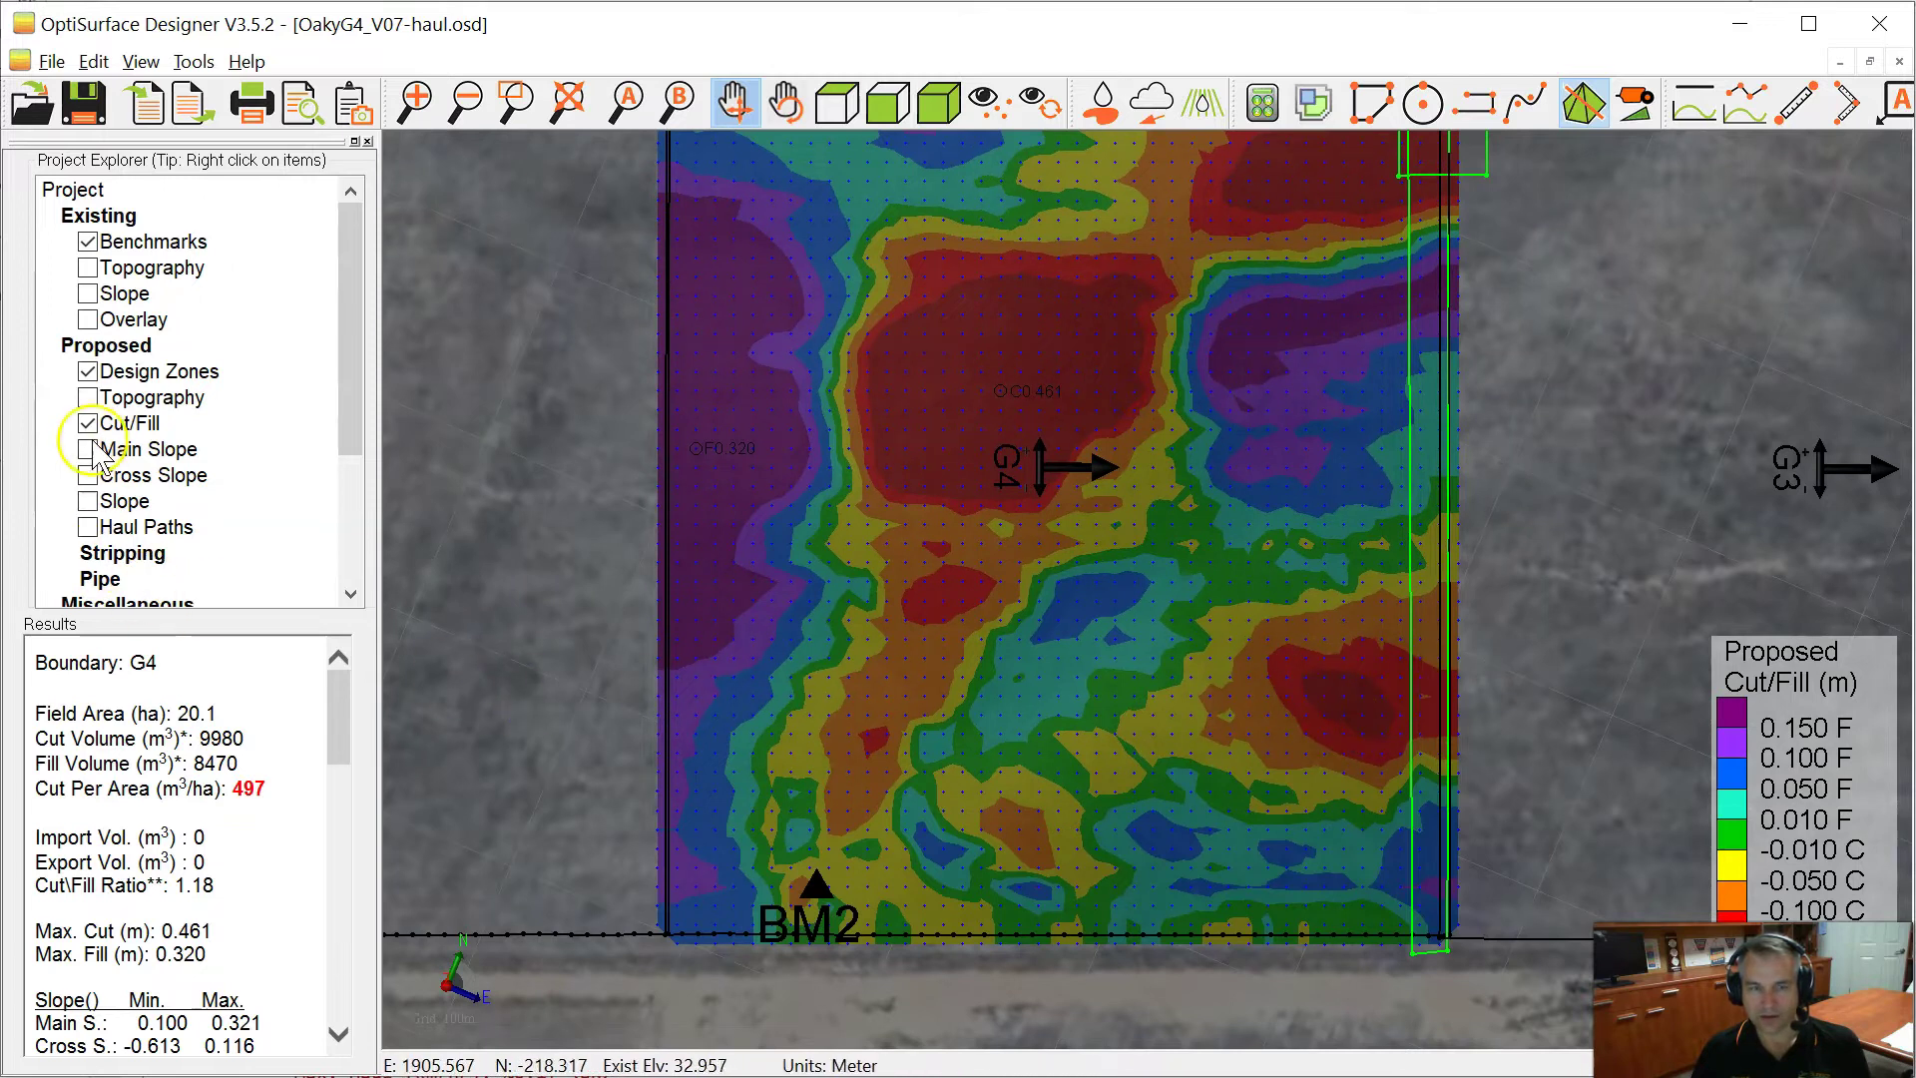
{"action": "left_click", "coordinate": [87, 529]}
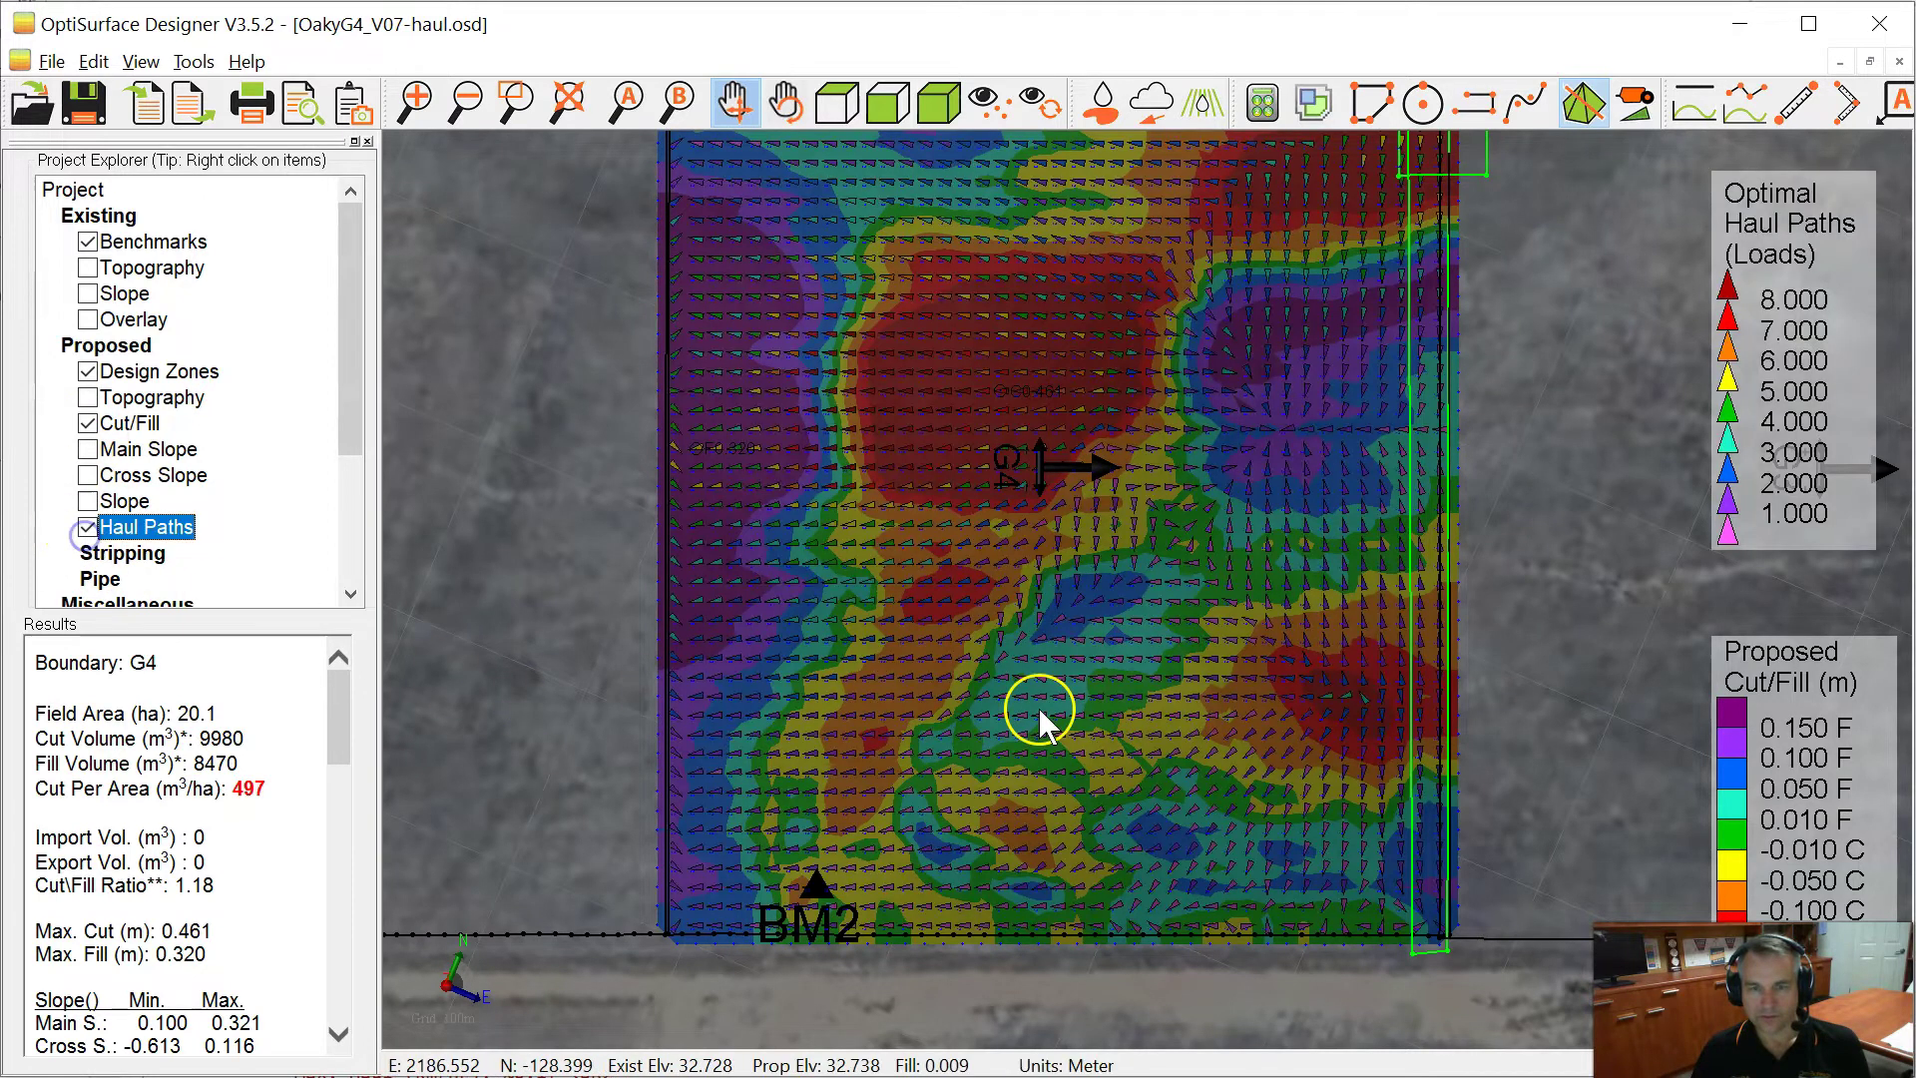
{"action": "scroll", "coordinate": [1327, 808], "scroll_direction": "up", "scroll_amount": 2}
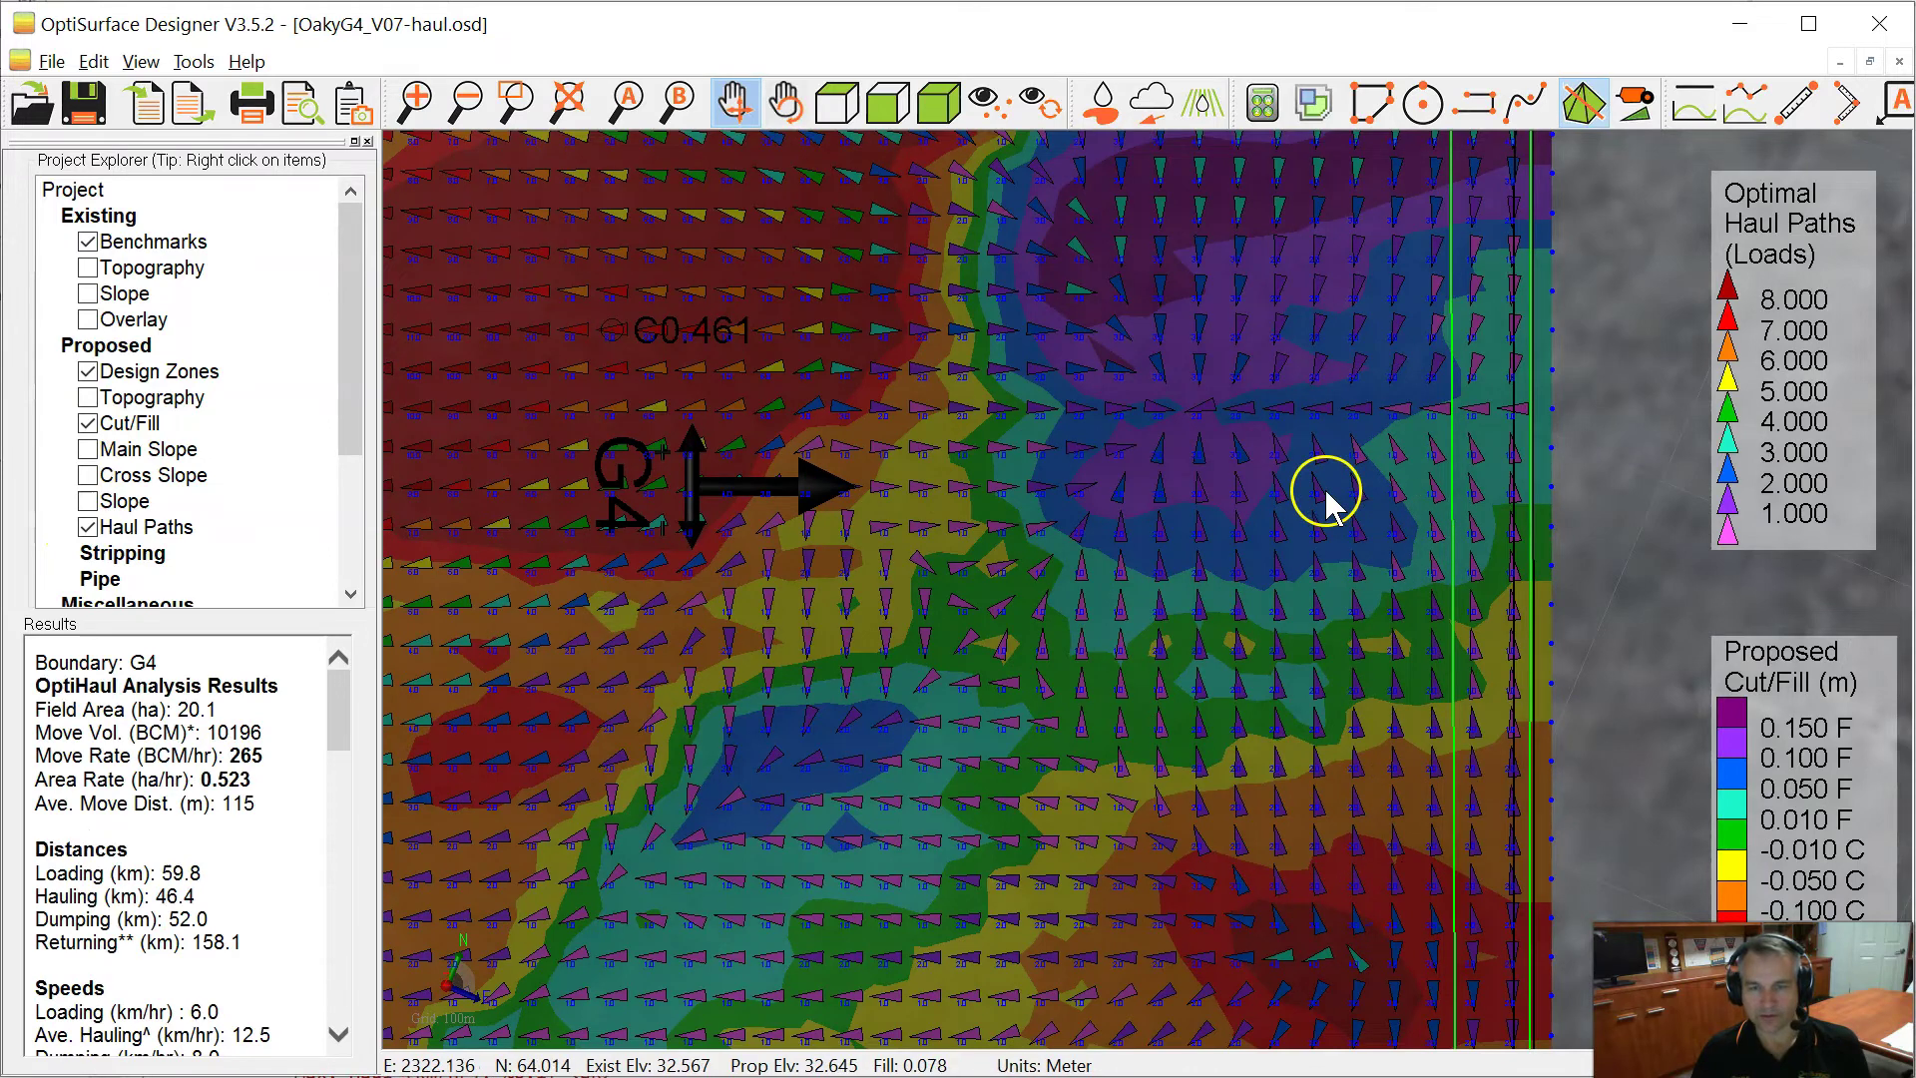
{"action": "scroll", "coordinate": [1325, 489], "scroll_direction": "down", "scroll_amount": 1}
{"action": "left_click_drag", "start_coordinate": [1129, 782], "coordinate": [1210, 483]}
{"action": "scroll", "coordinate": [1200, 487], "scroll_direction": "down", "scroll_amount": 1}
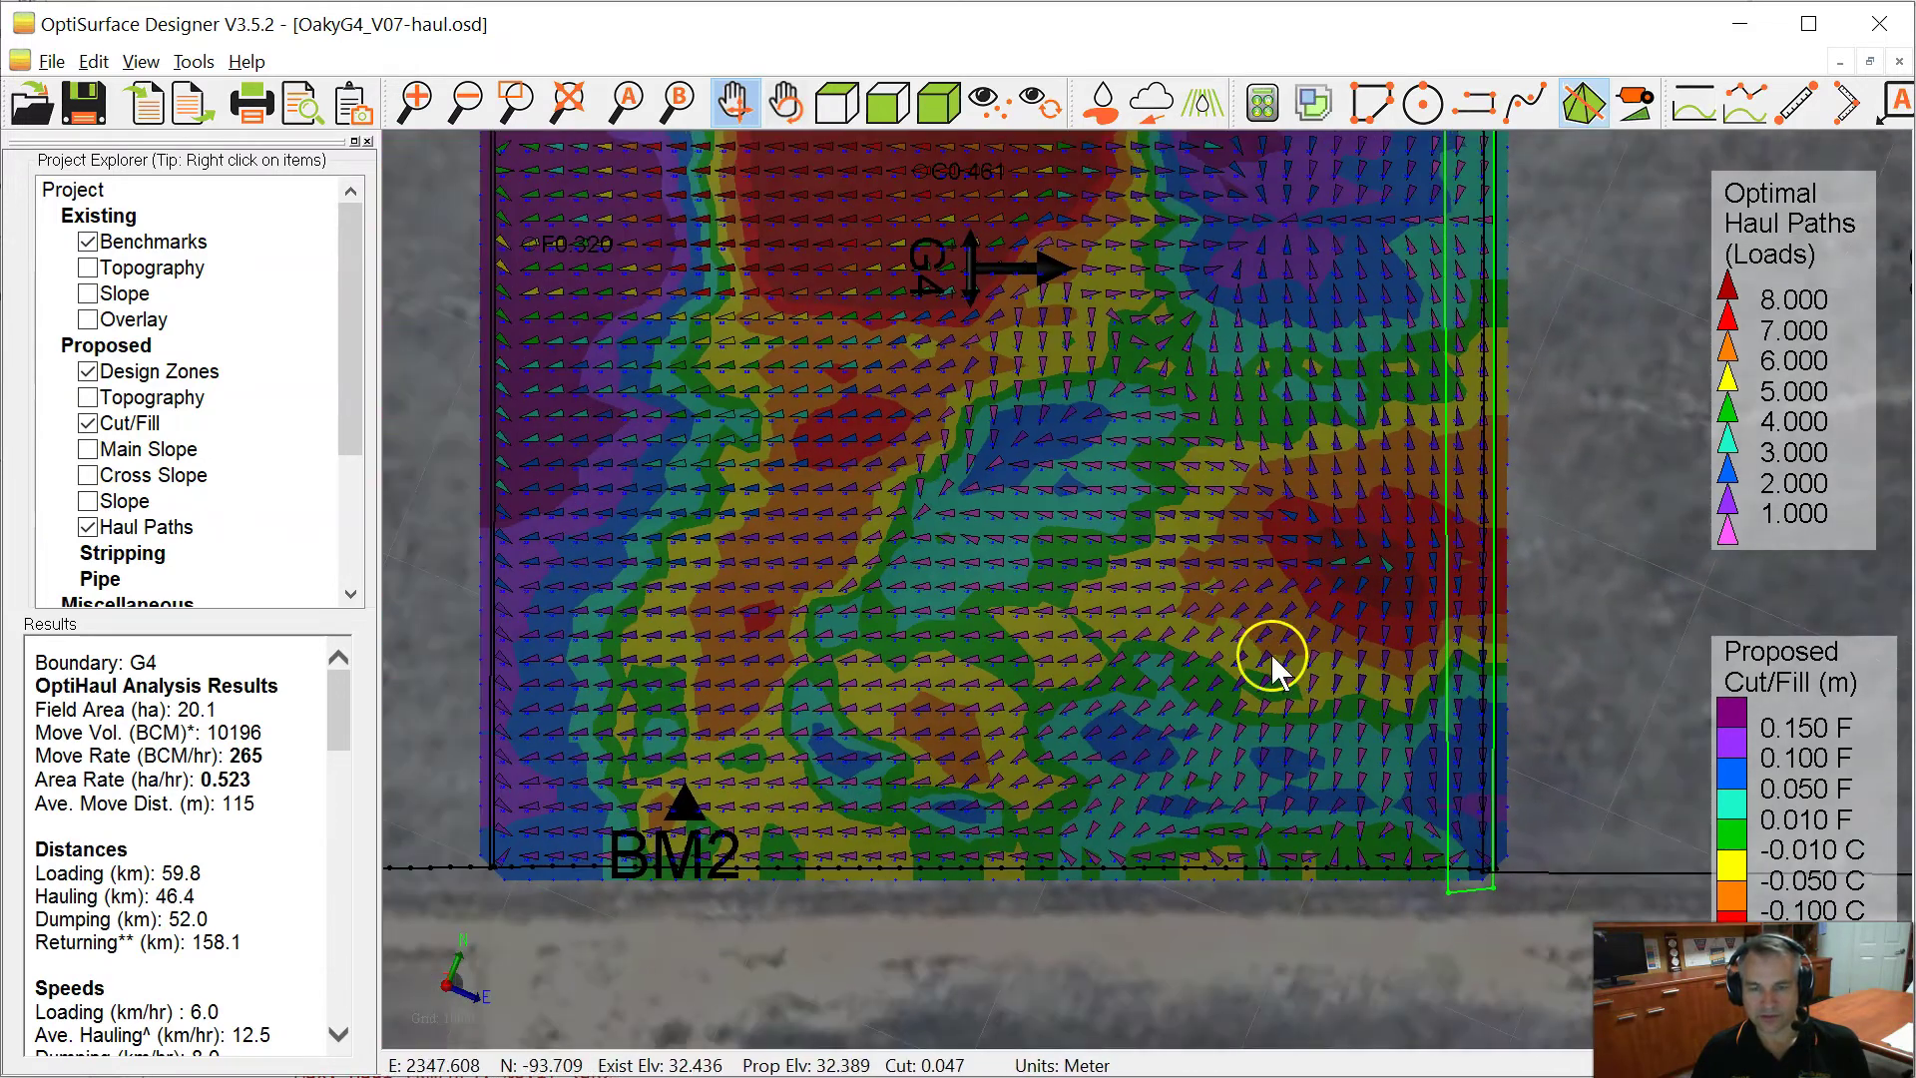
{"action": "scroll", "coordinate": [1281, 652], "scroll_direction": "up", "scroll_amount": 3}
{"action": "scroll", "coordinate": [1281, 650], "scroll_direction": "down", "scroll_amount": 2}
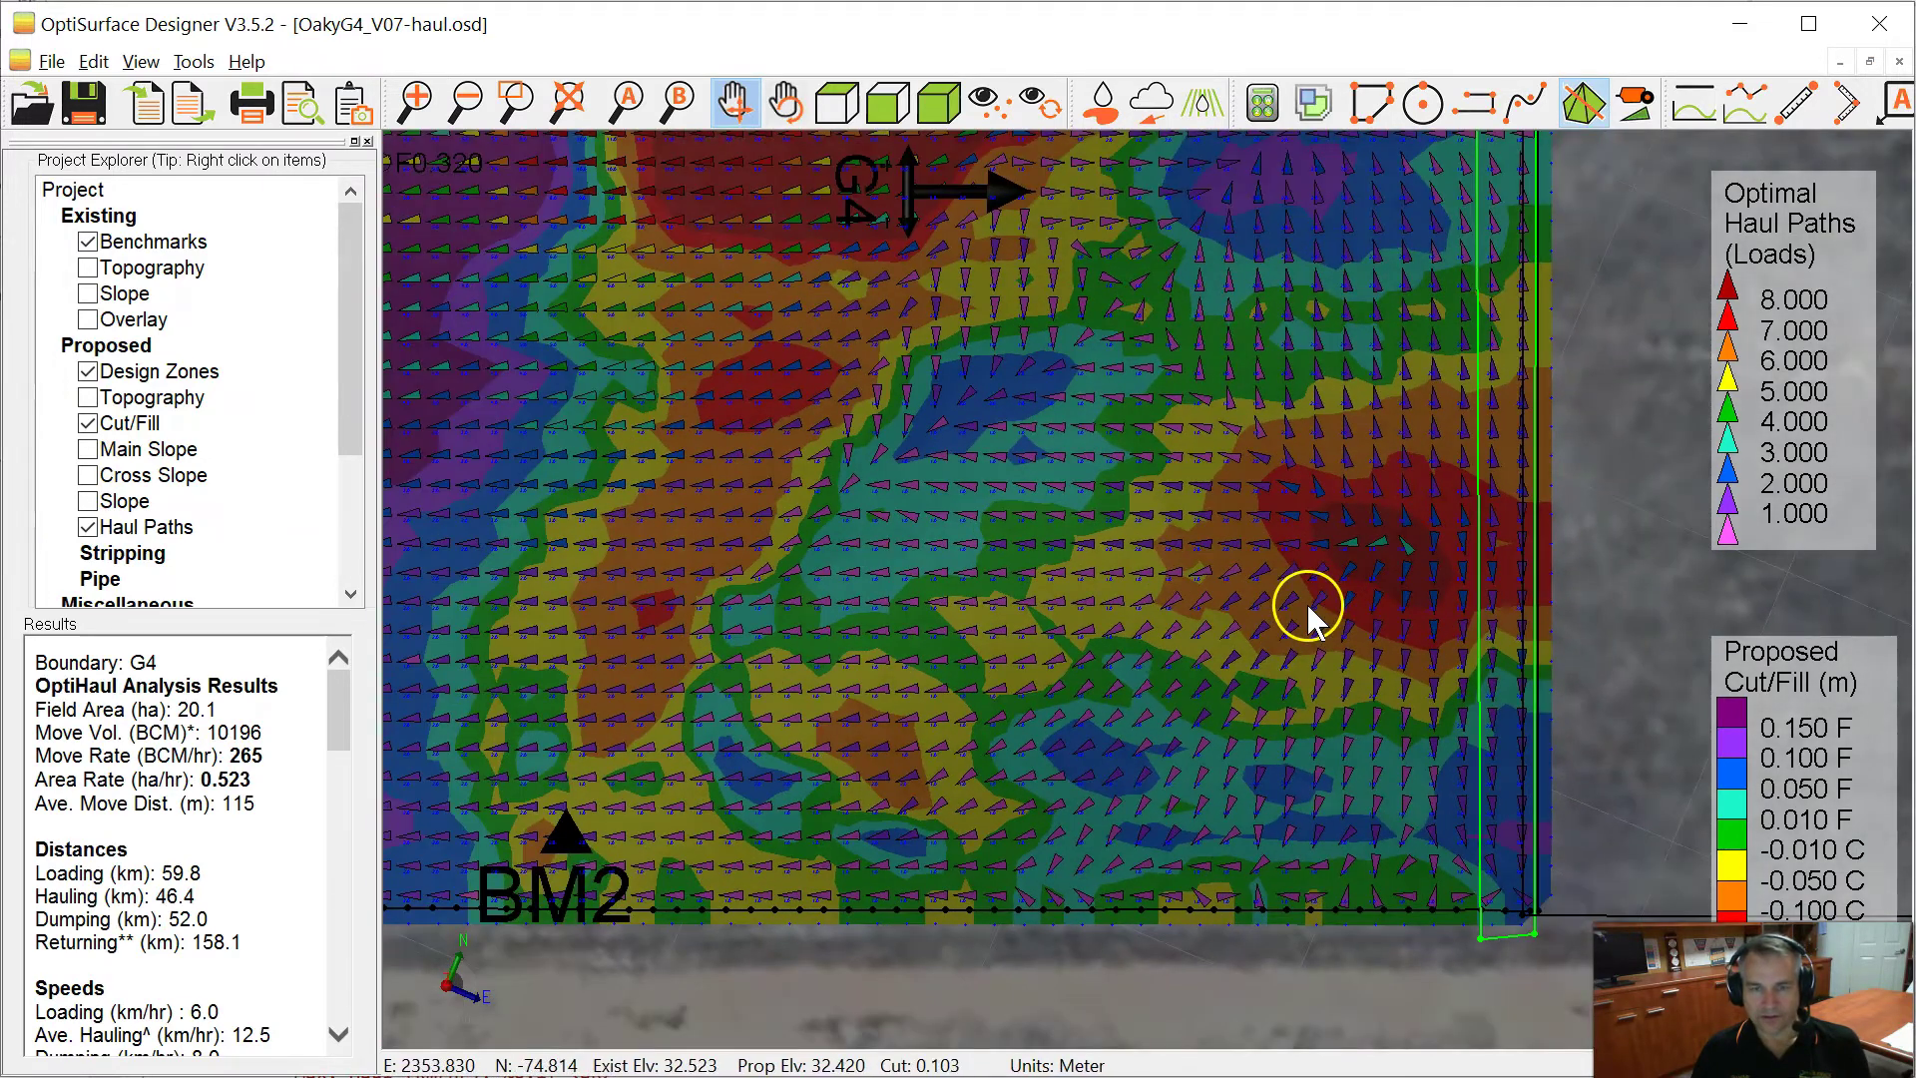
{"action": "scroll", "coordinate": [1040, 517], "scroll_direction": "up", "scroll_amount": 2}
{"action": "scroll", "coordinate": [1043, 516], "scroll_direction": "down", "scroll_amount": 1}
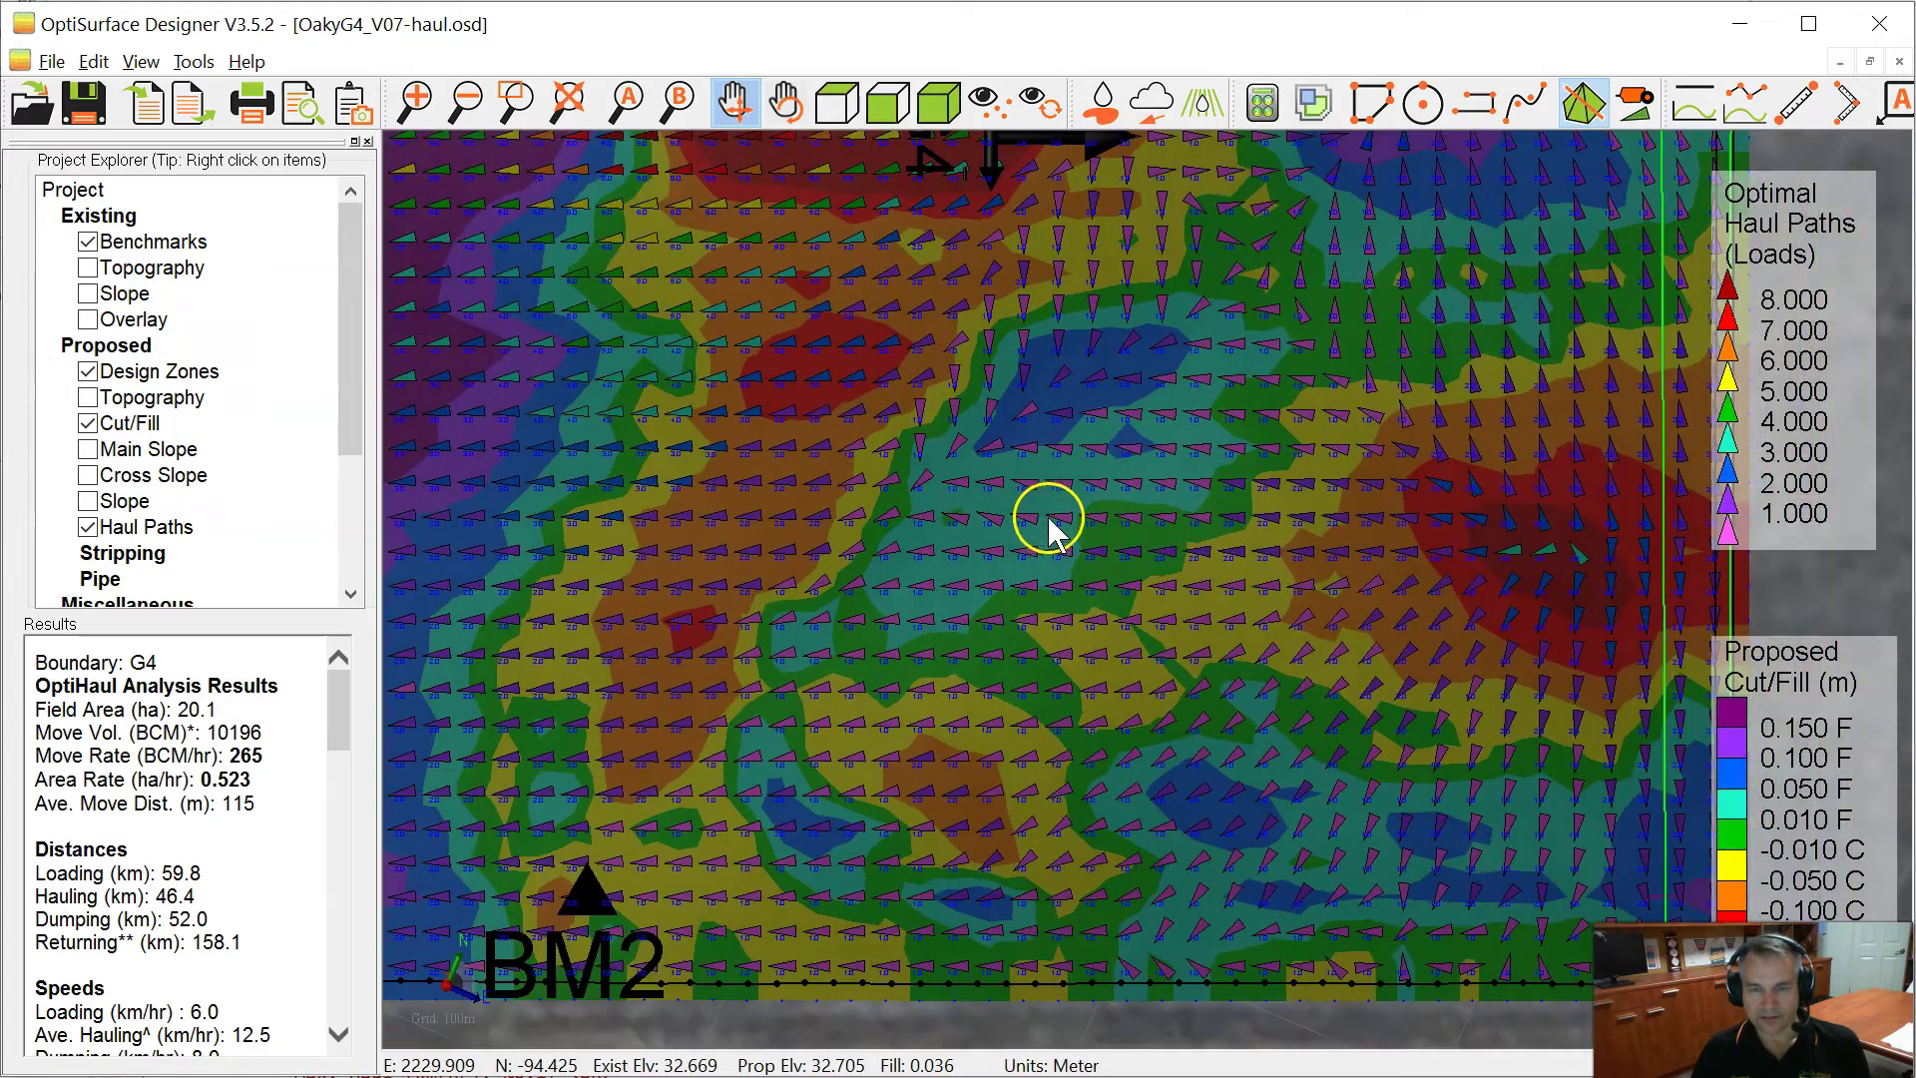
{"action": "scroll", "coordinate": [1335, 659], "scroll_direction": "down", "scroll_amount": 1}
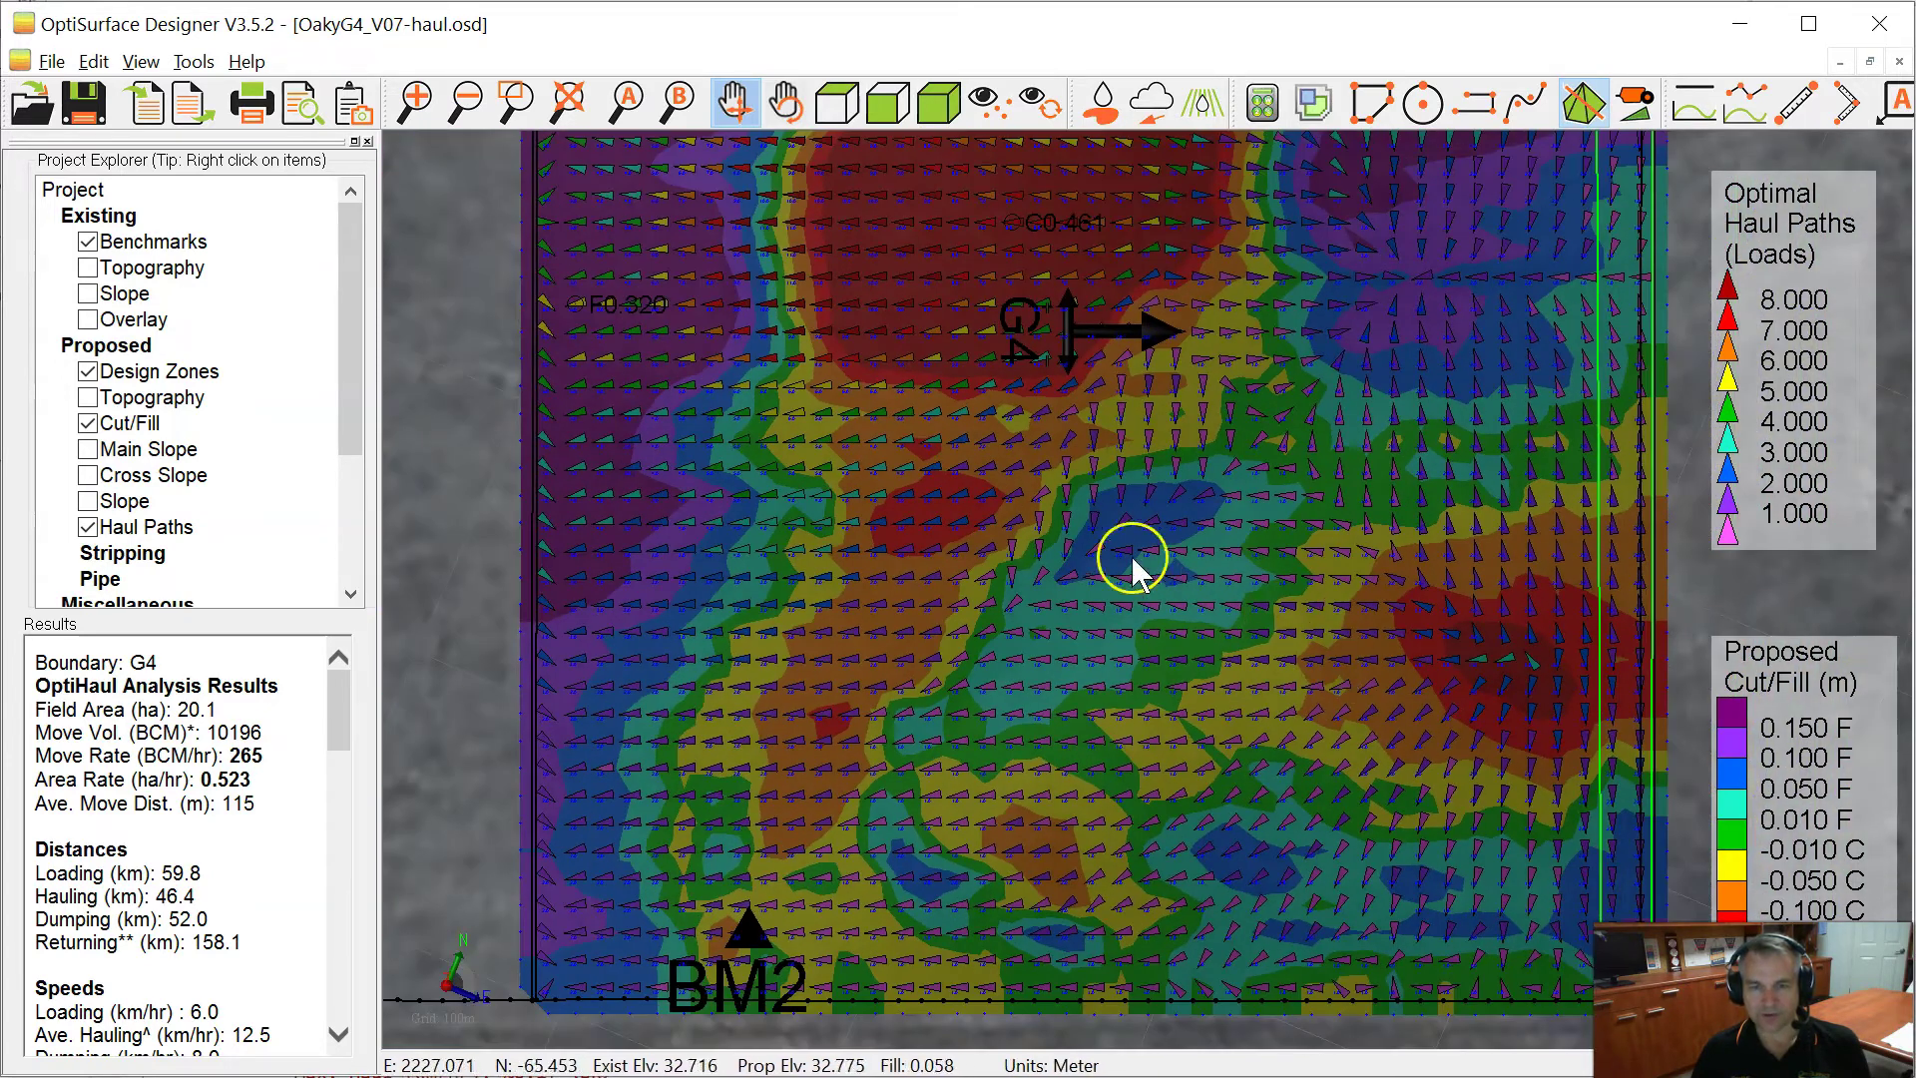
{"action": "scroll", "coordinate": [1475, 714], "scroll_direction": "up", "scroll_amount": 2}
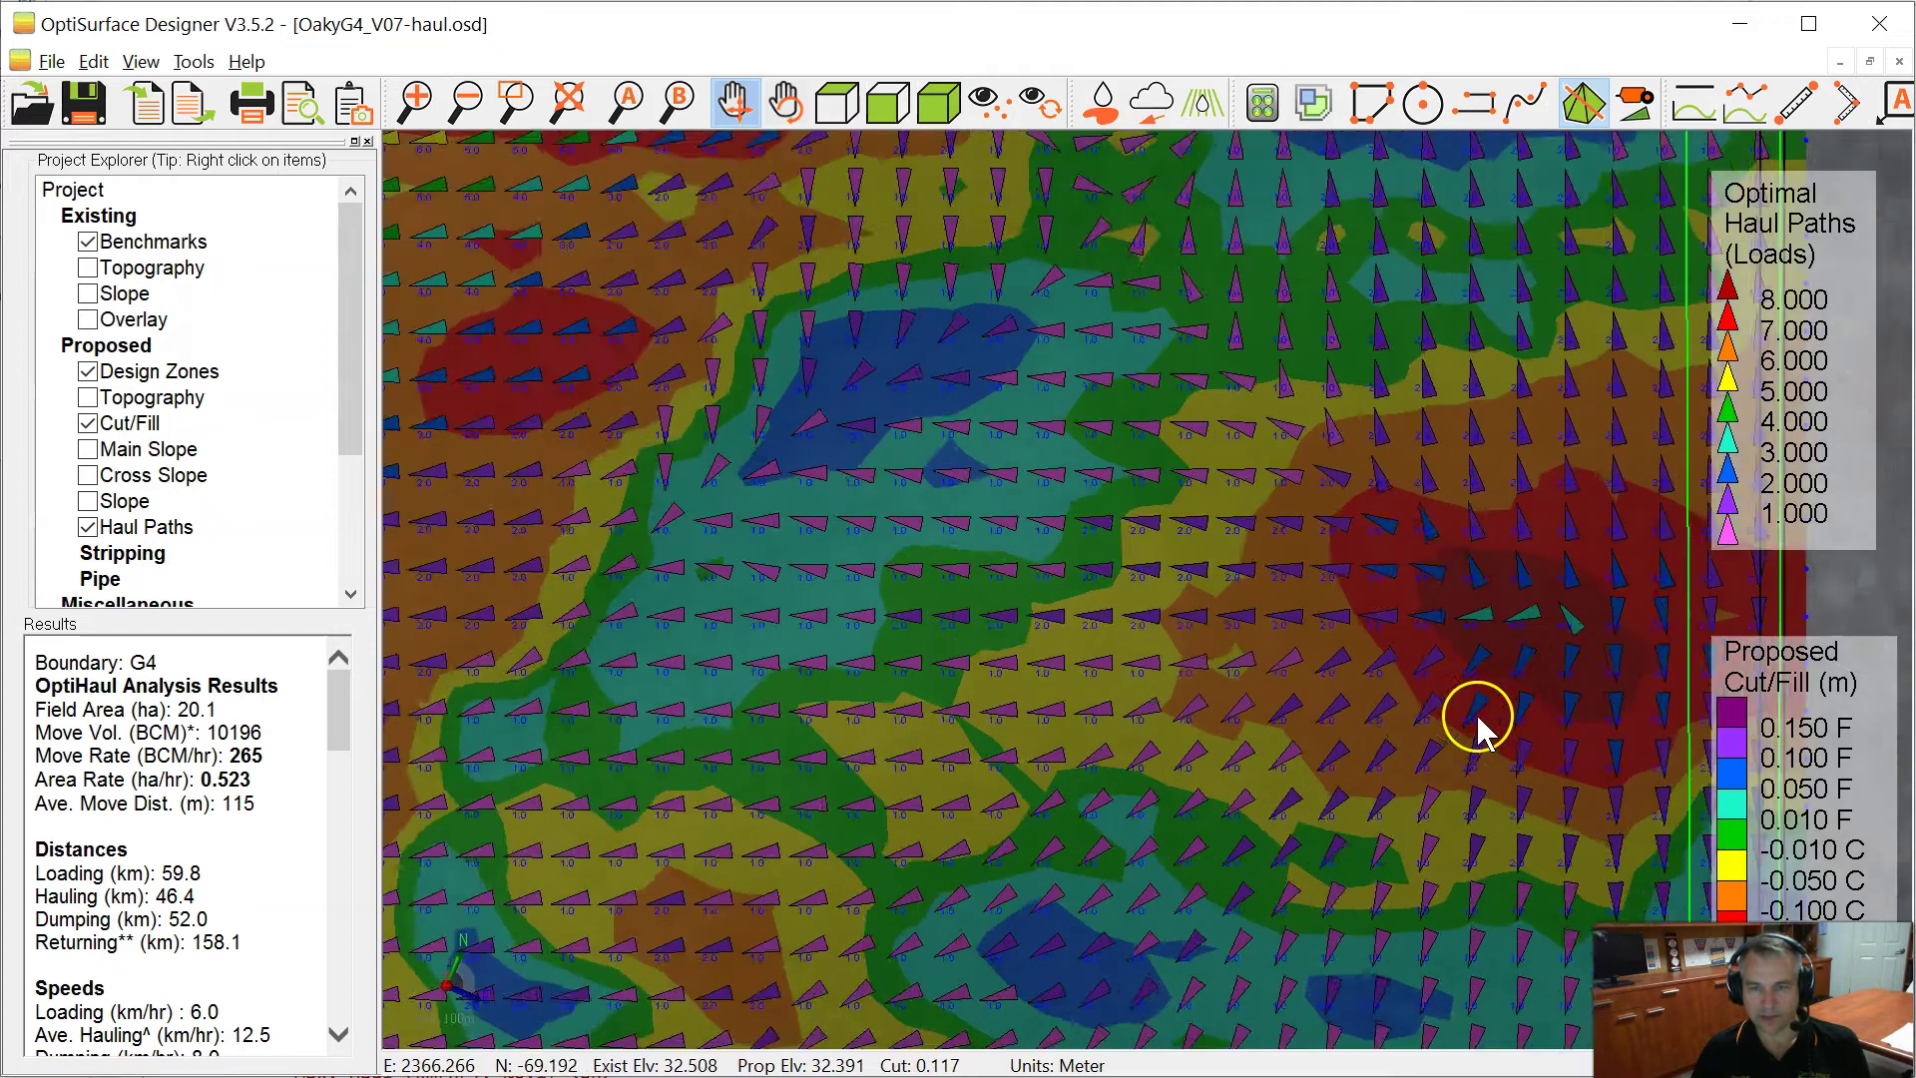
{"action": "scroll", "coordinate": [1399, 751], "scroll_direction": "down", "scroll_amount": 1}
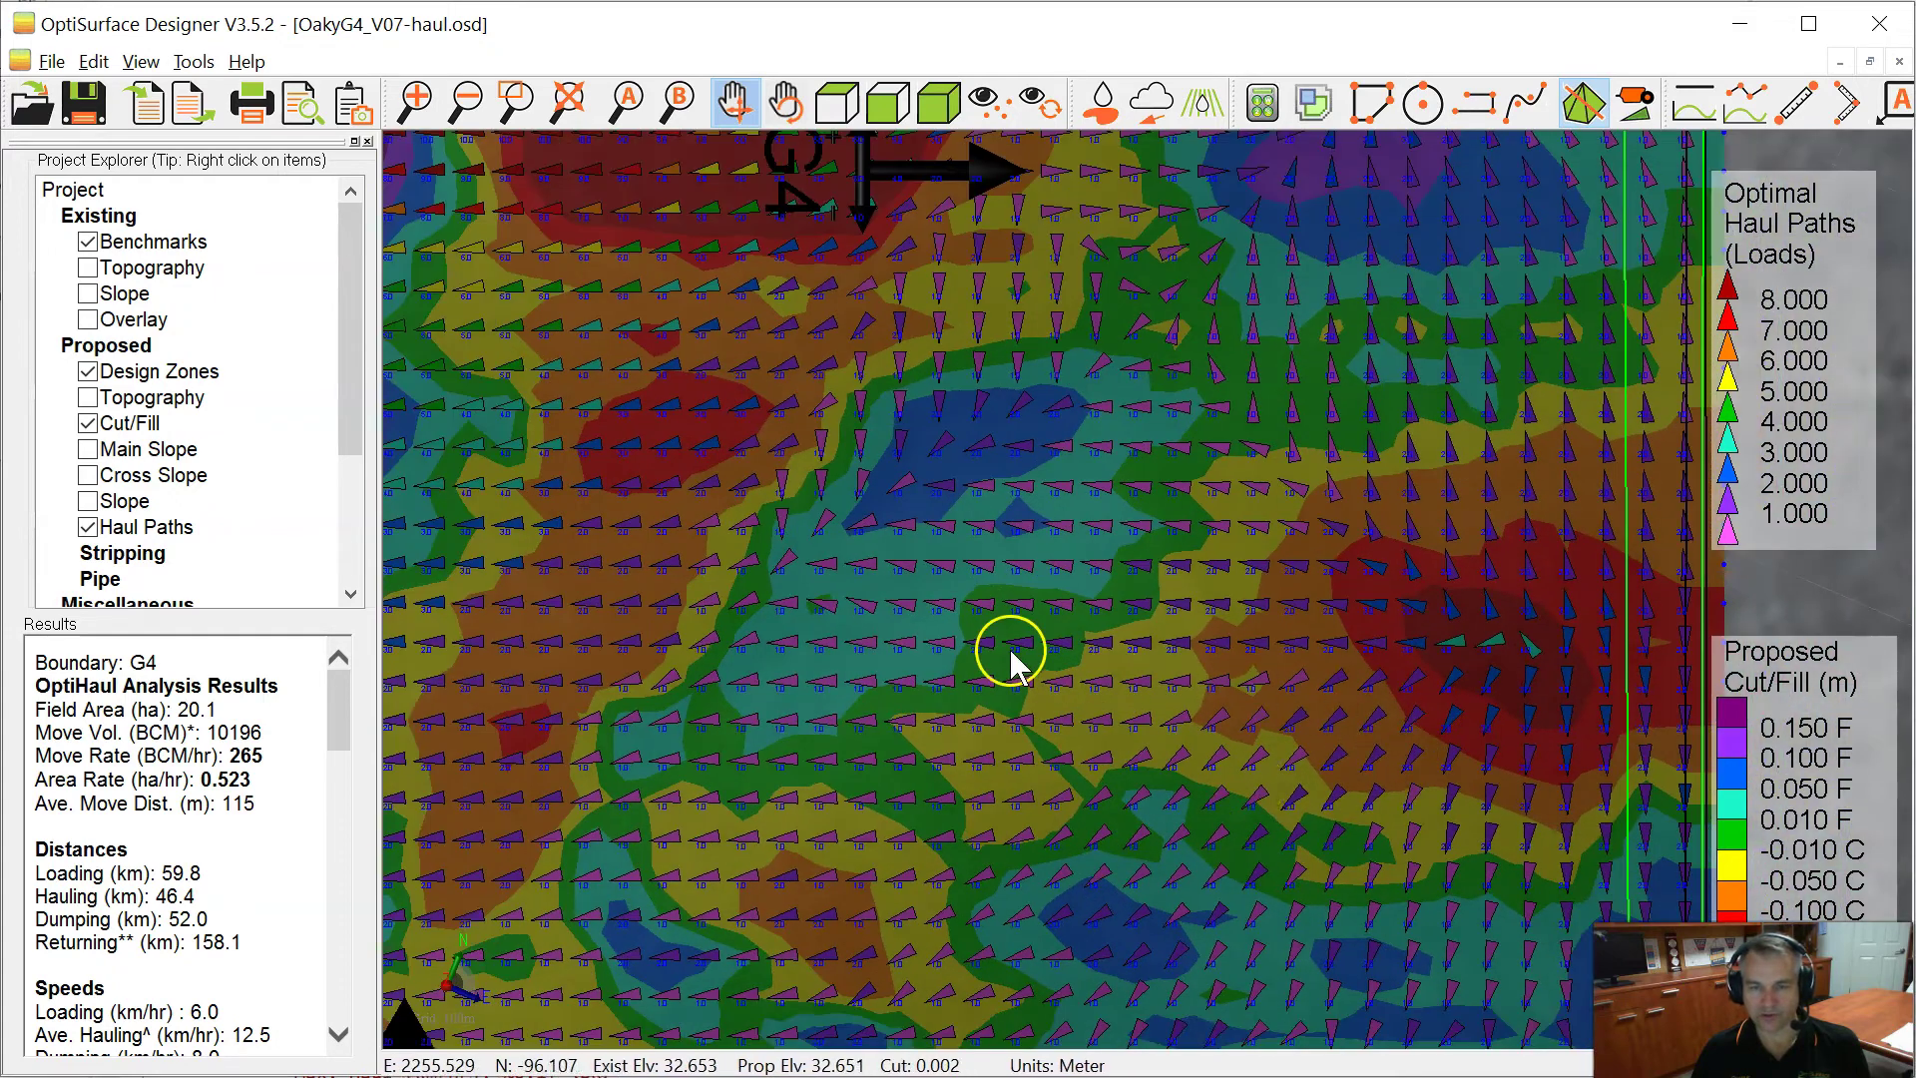
{"action": "left_click_drag", "start_coordinate": [1009, 649], "coordinate": [1325, 633]}
{"action": "scroll", "coordinate": [1325, 633], "scroll_direction": "up", "scroll_amount": 3}
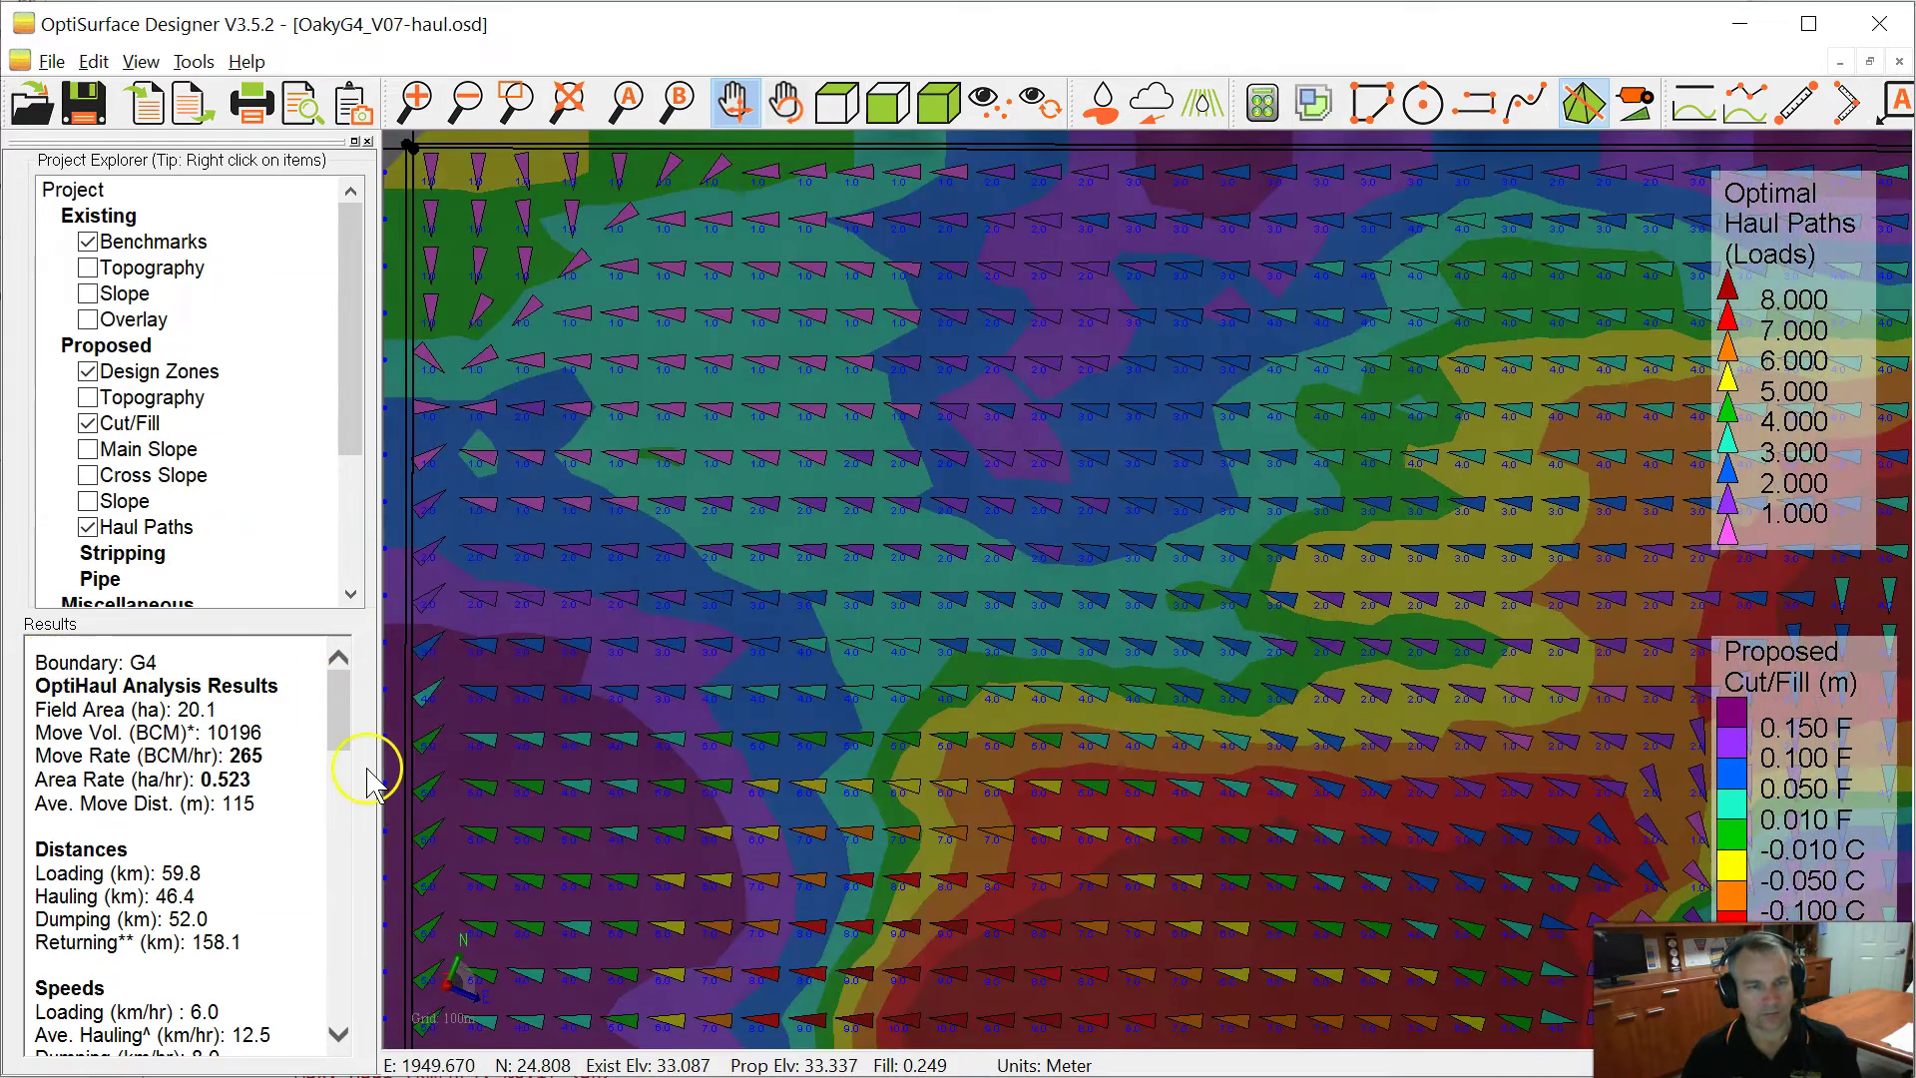
{"action": "left_click_drag", "start_coordinate": [40, 688], "coordinate": [265, 928]}
{"action": "left_click", "coordinate": [256, 812]}
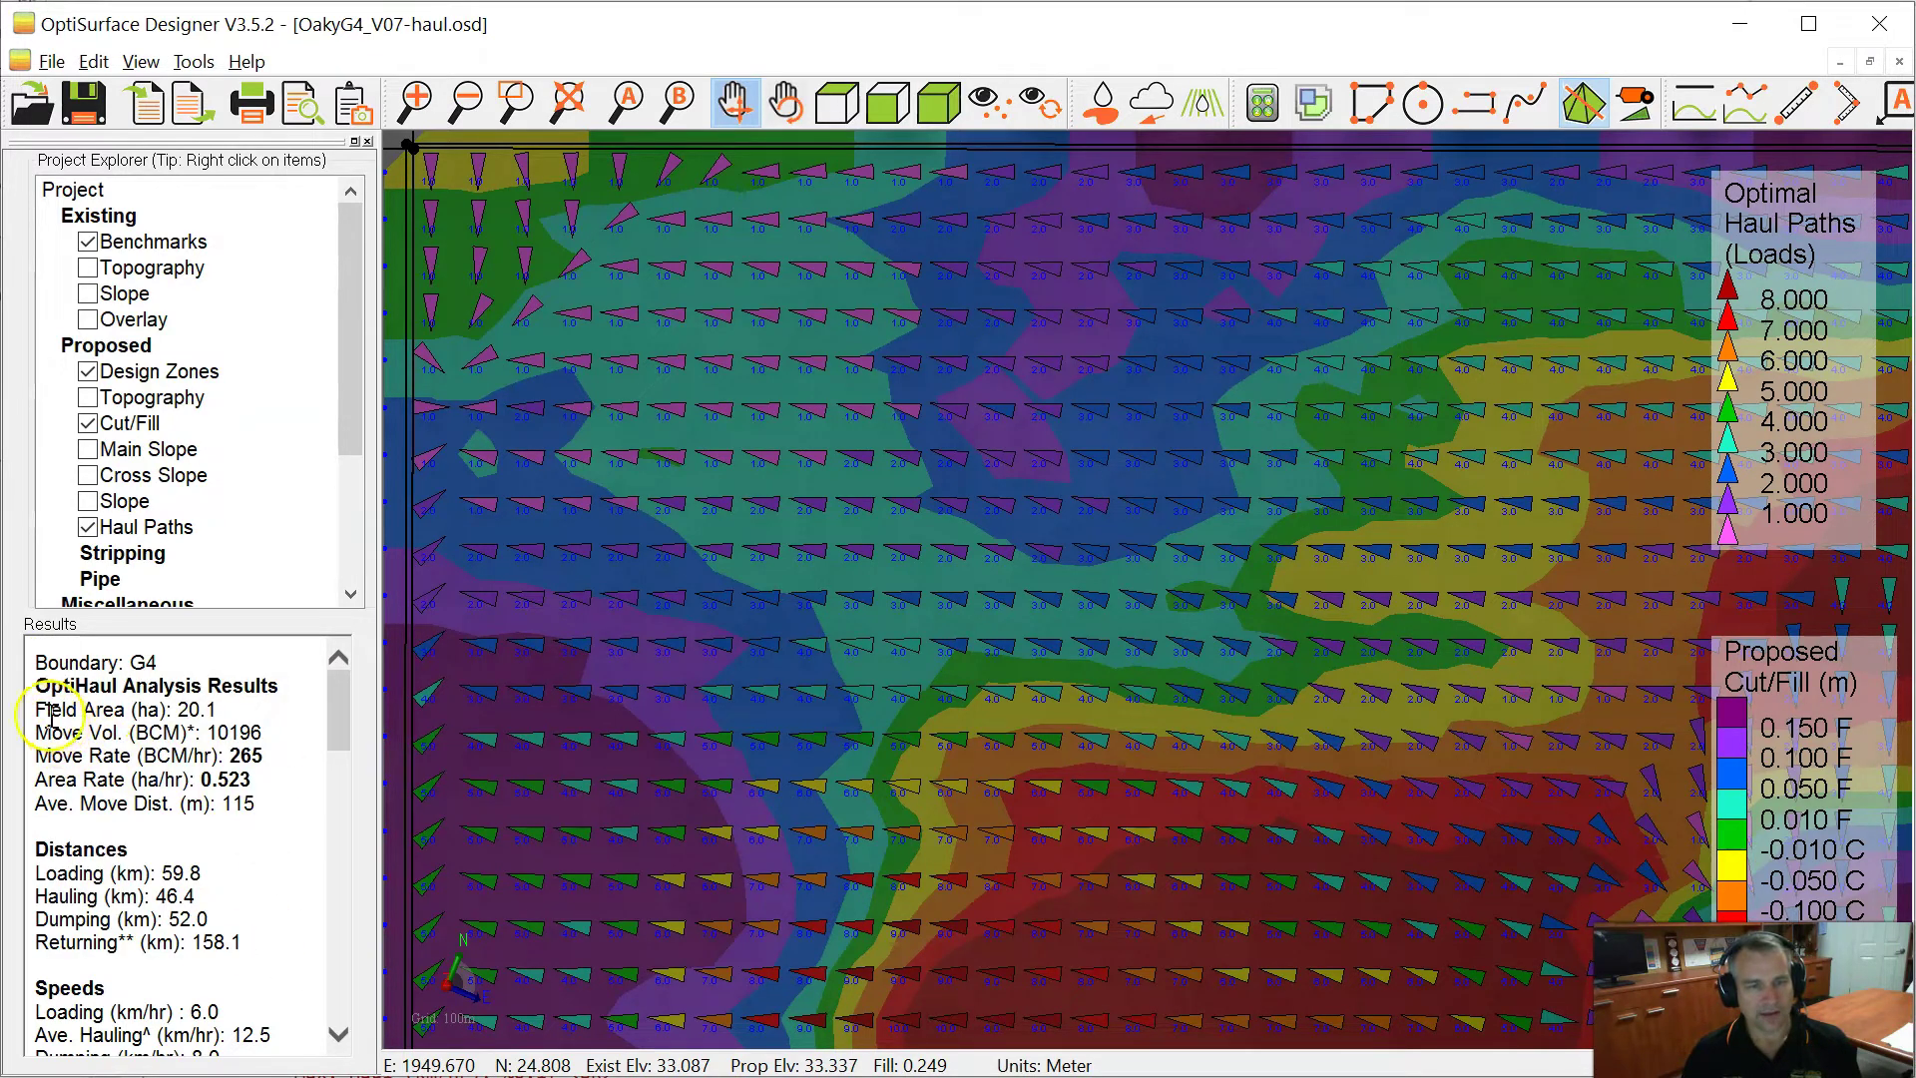
{"action": "left_click_drag", "start_coordinate": [38, 710], "coordinate": [217, 715]}
{"action": "left_click_drag", "start_coordinate": [52, 733], "coordinate": [133, 731]}
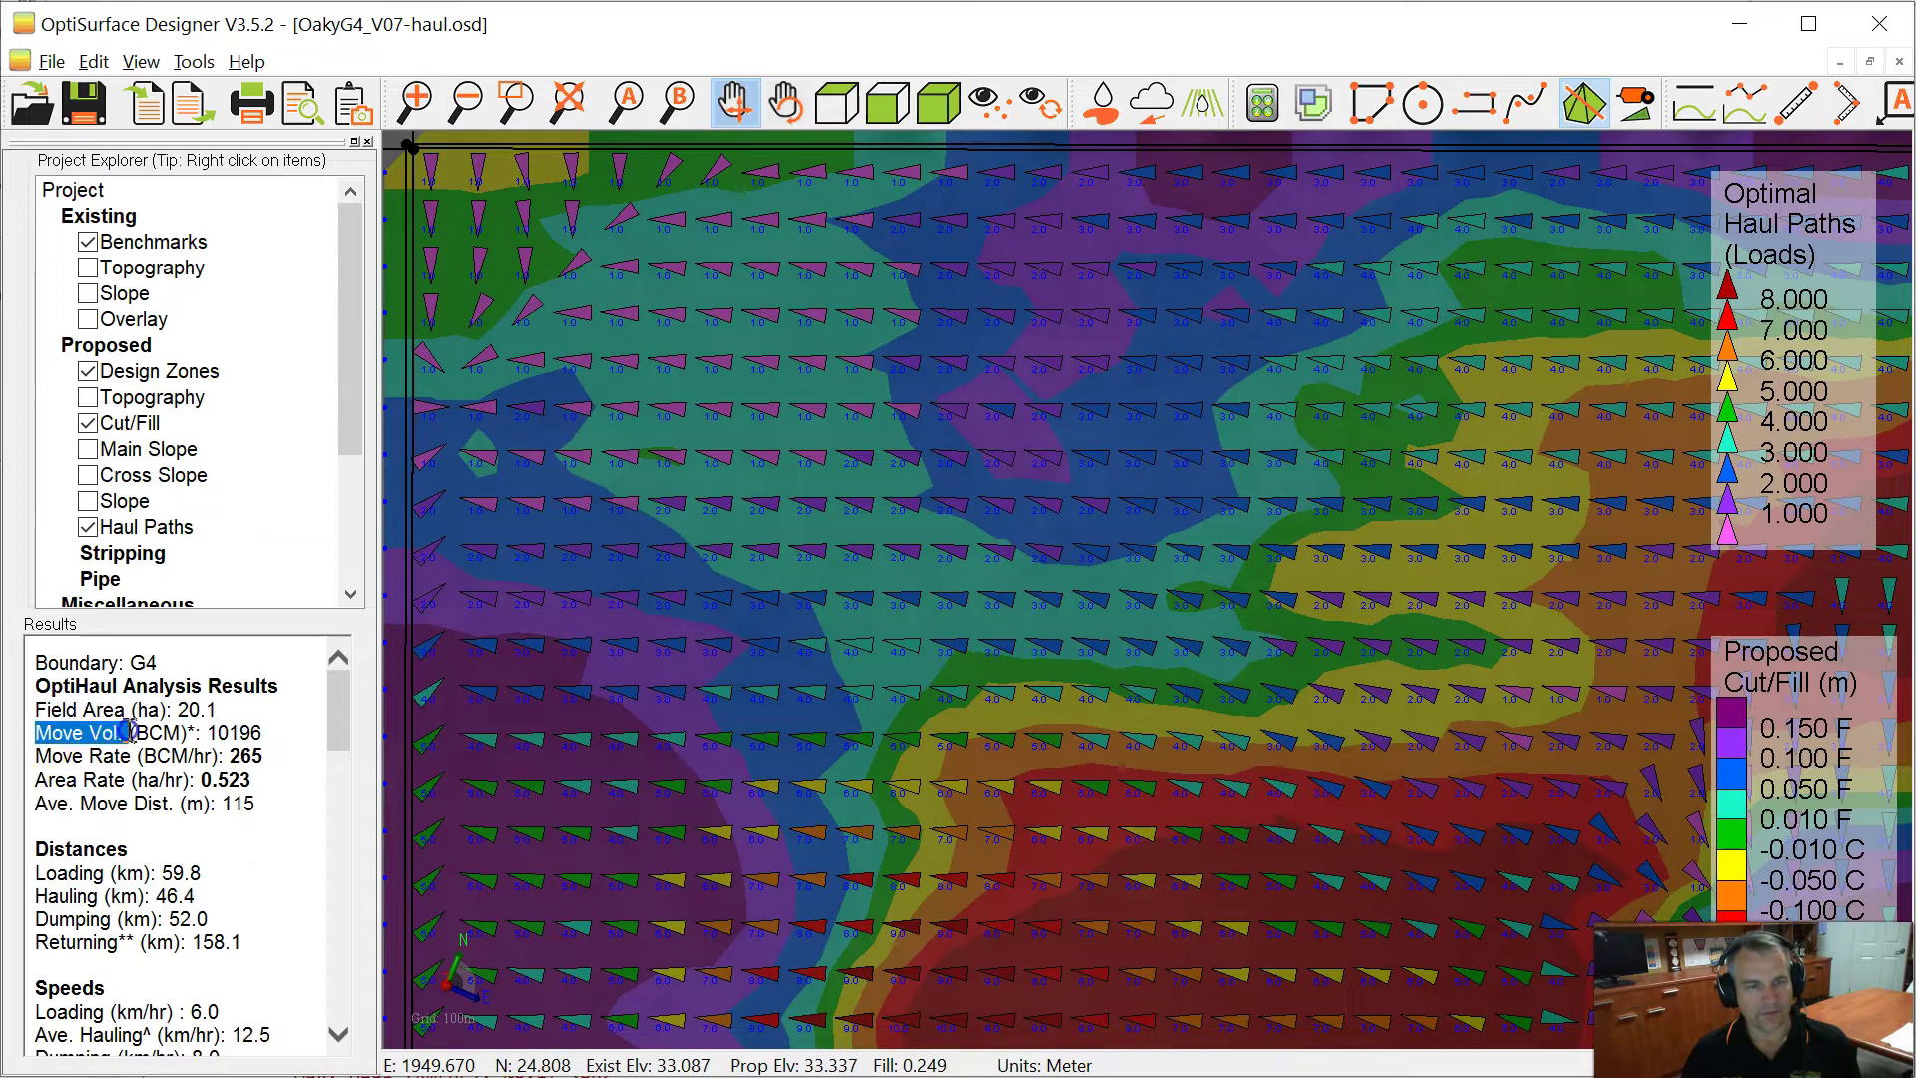
{"action": "left_click", "coordinate": [181, 735]}
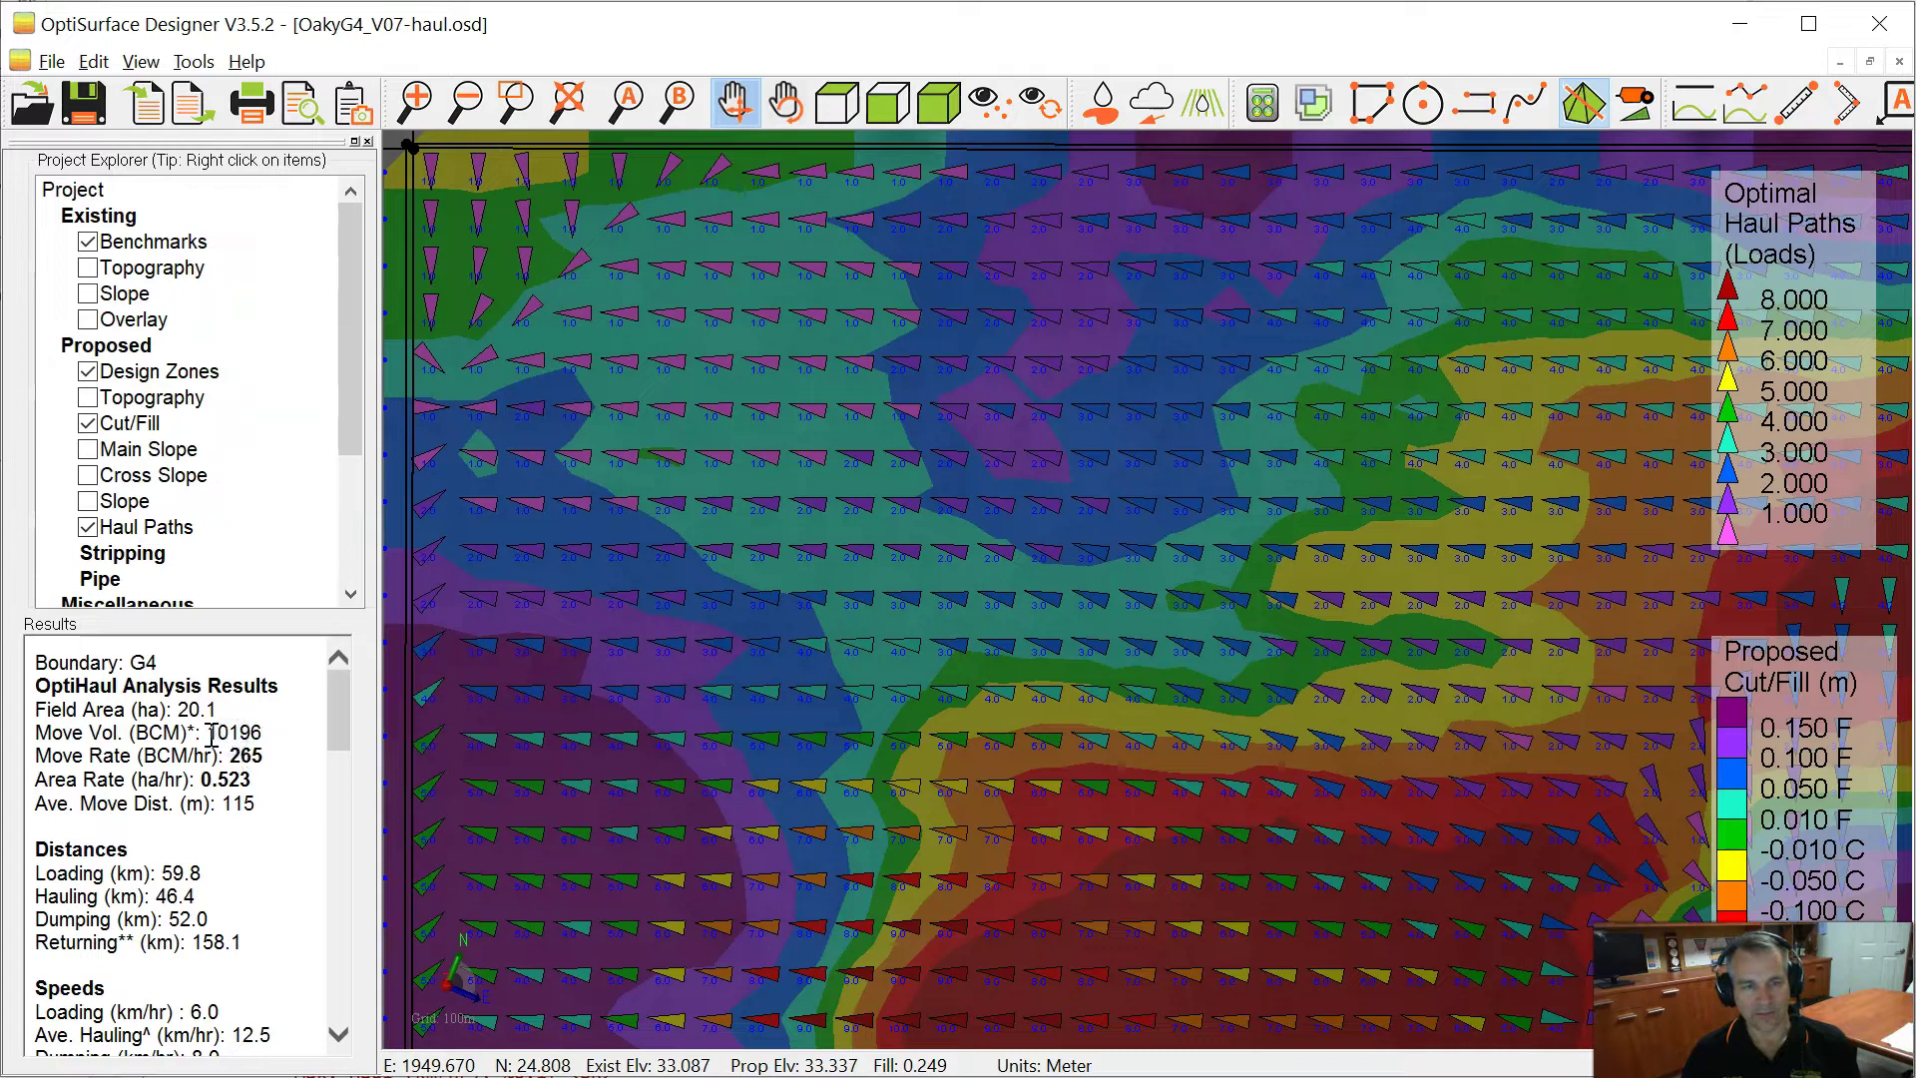
{"action": "left_click_drag", "start_coordinate": [36, 755], "coordinate": [203, 753]}
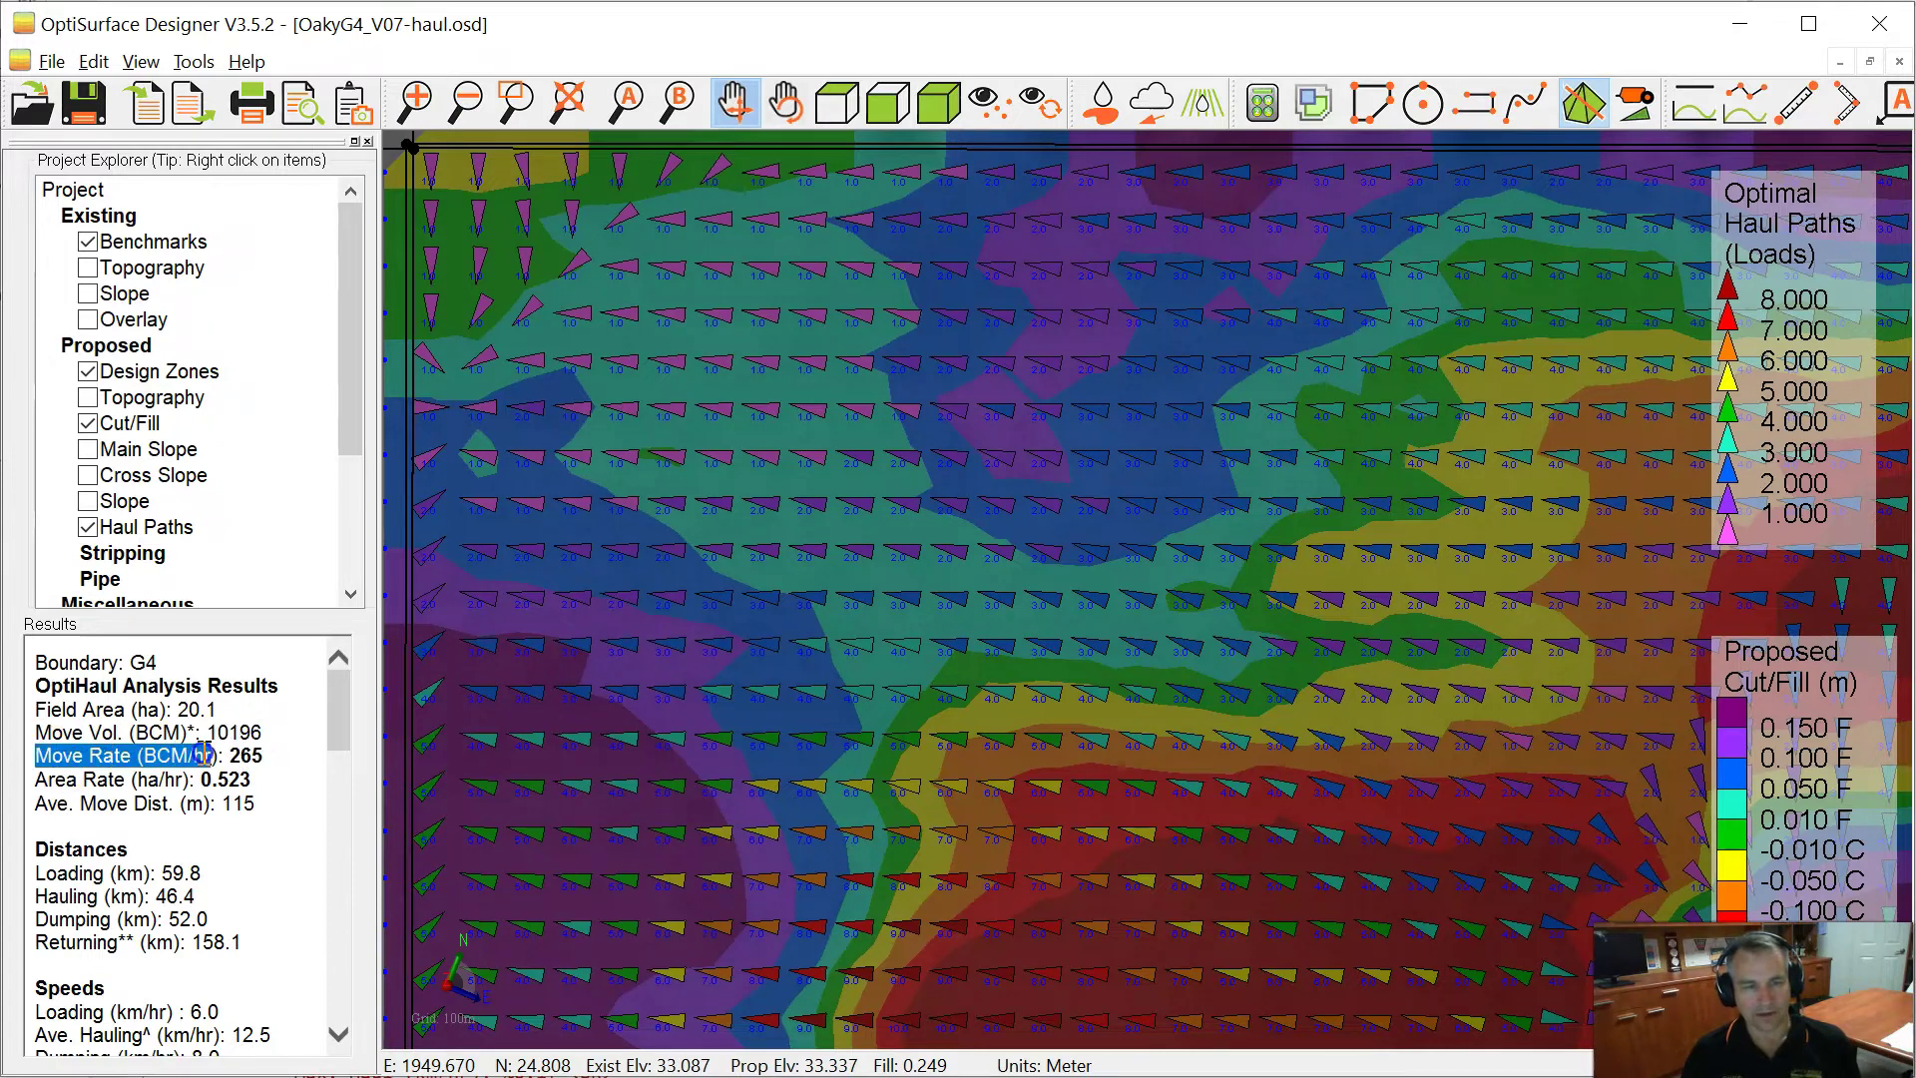
{"action": "left_click", "coordinate": [85, 766]}
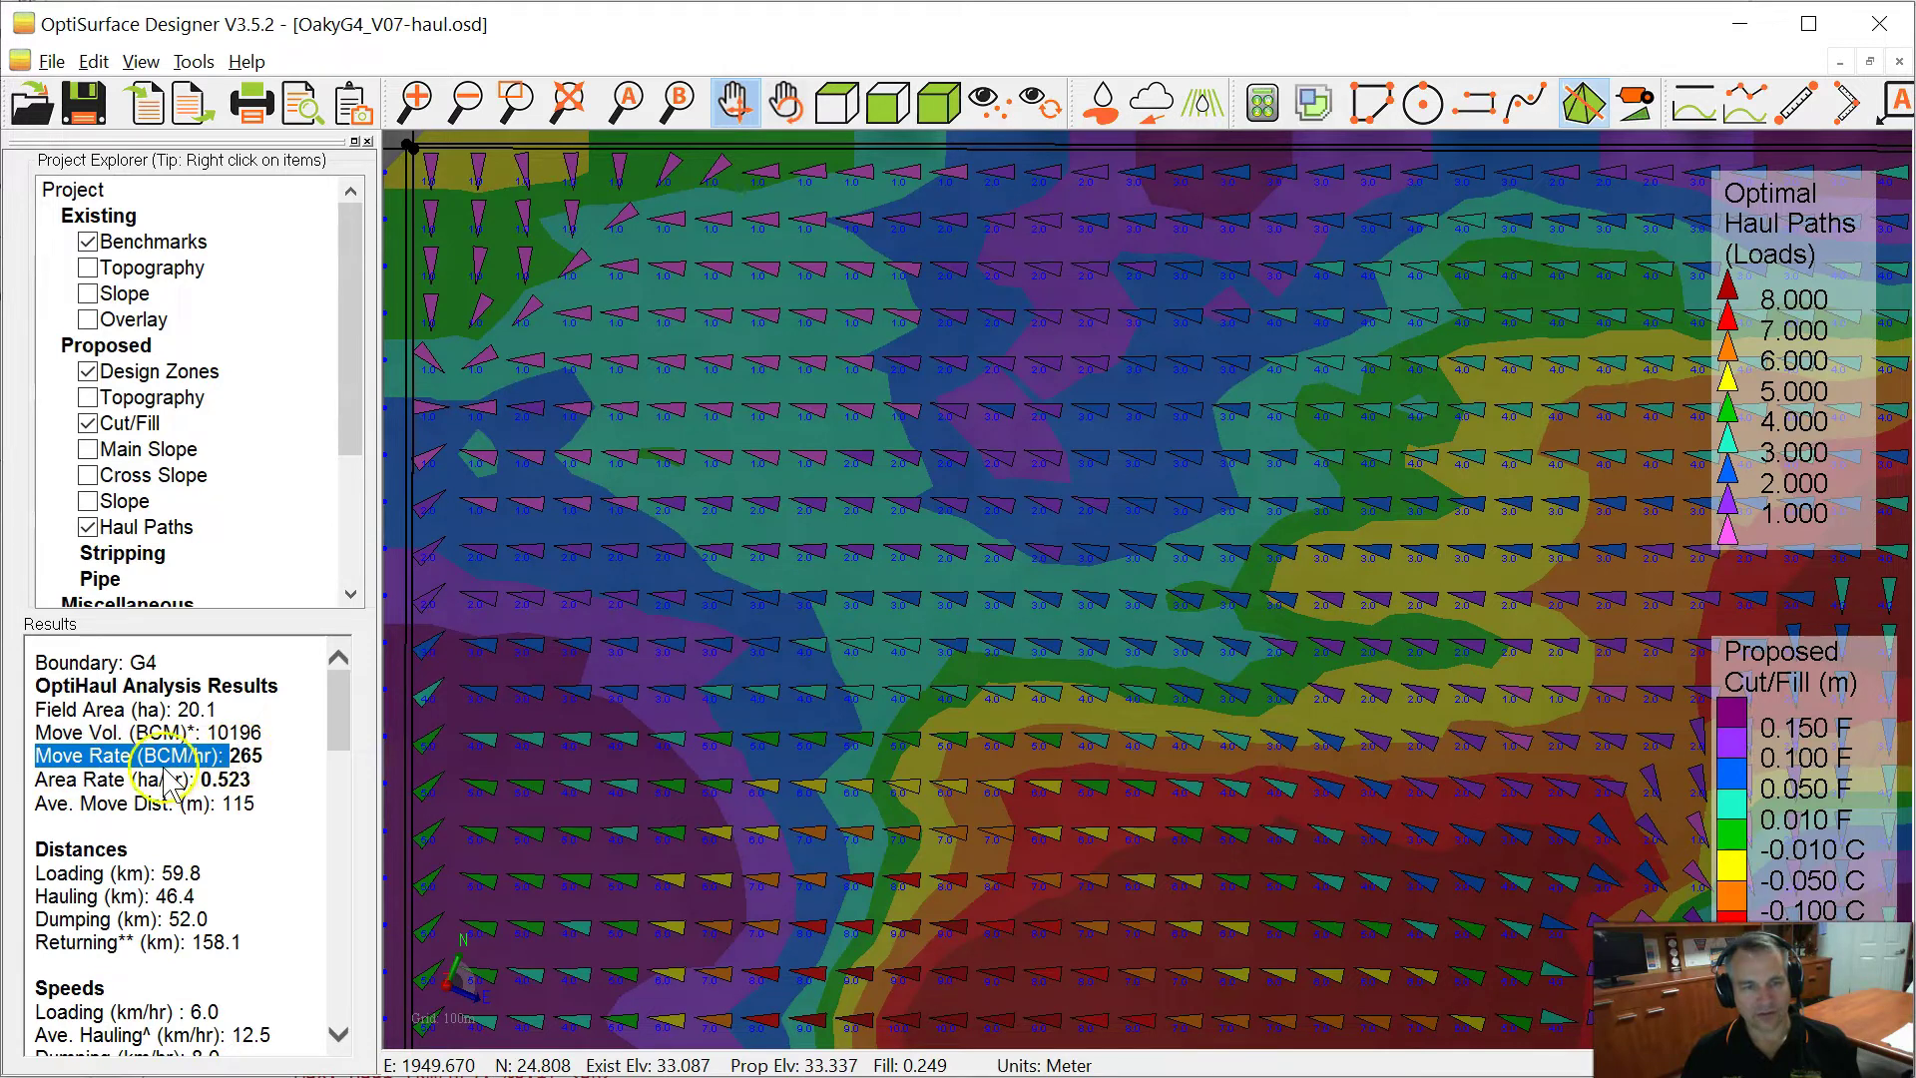
{"action": "left_click", "coordinate": [144, 756]}
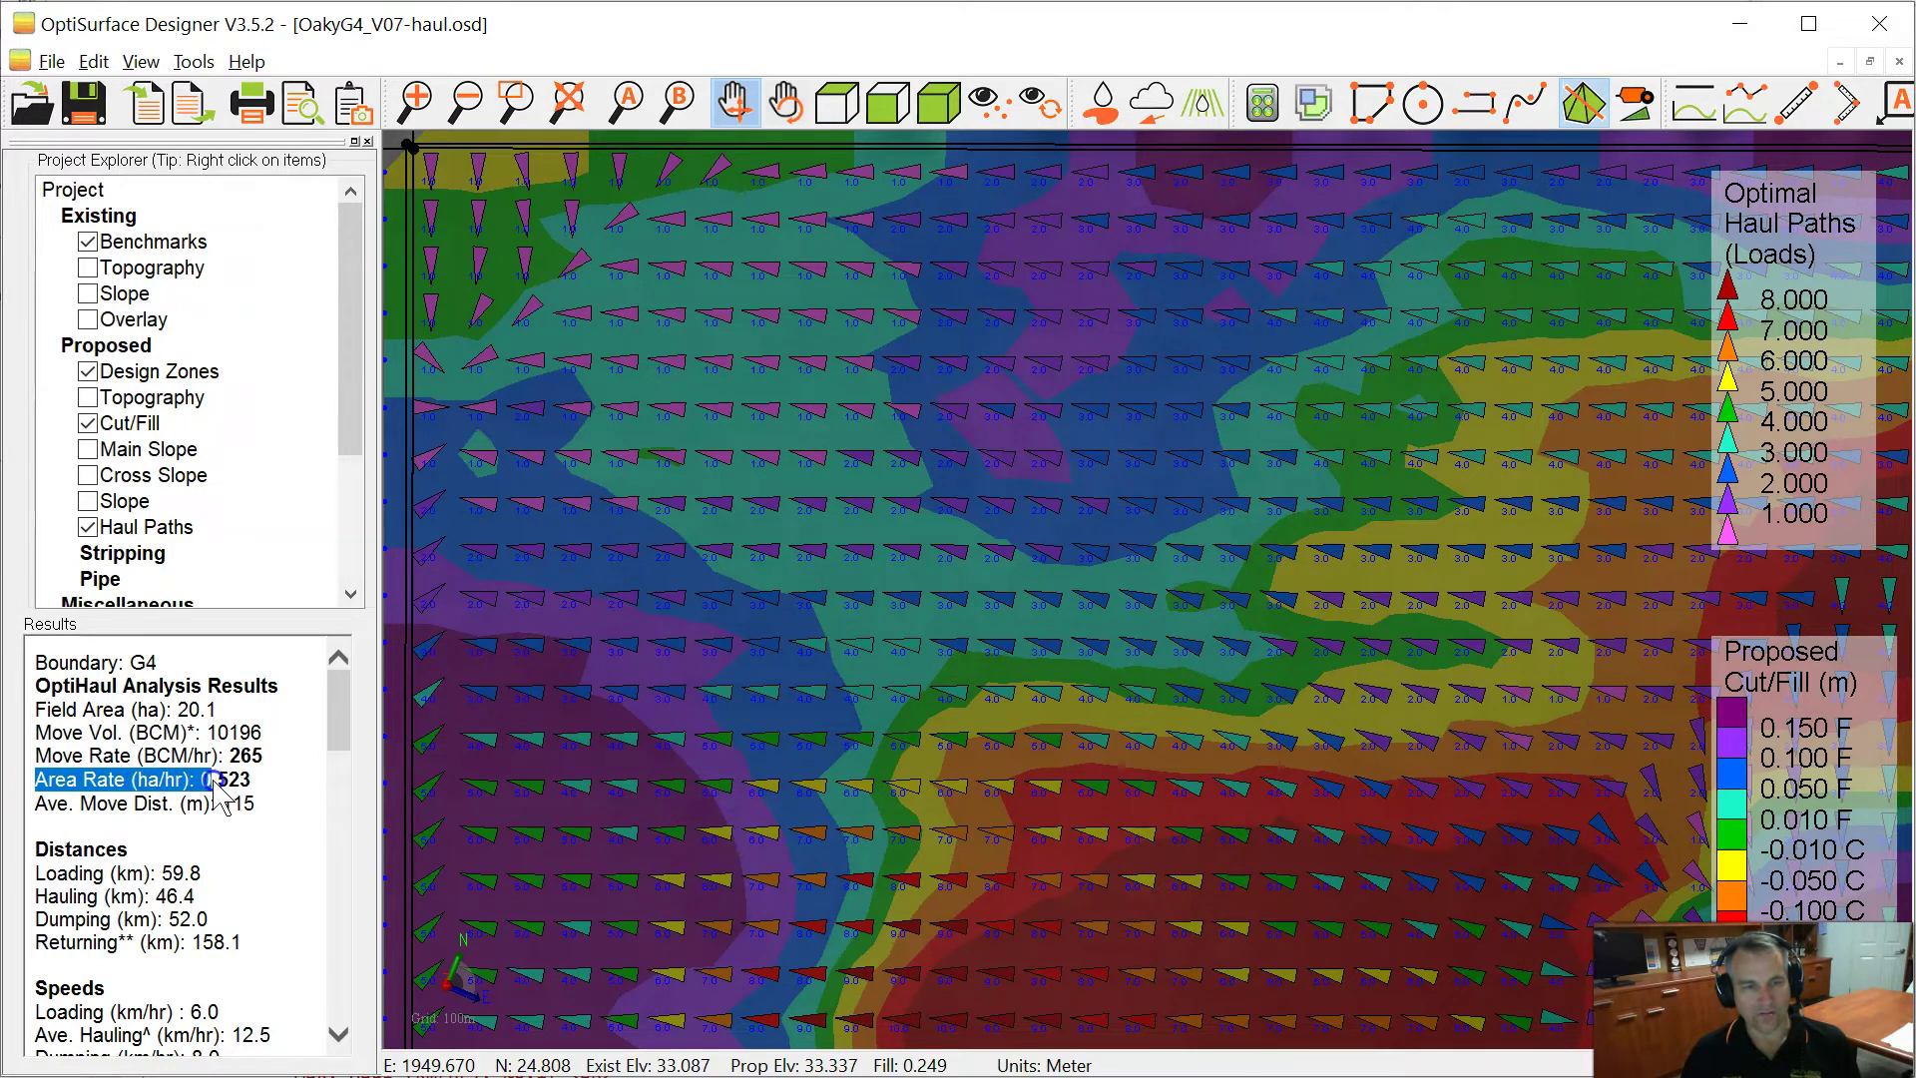
{"action": "double_click", "coordinate": [240, 782]}
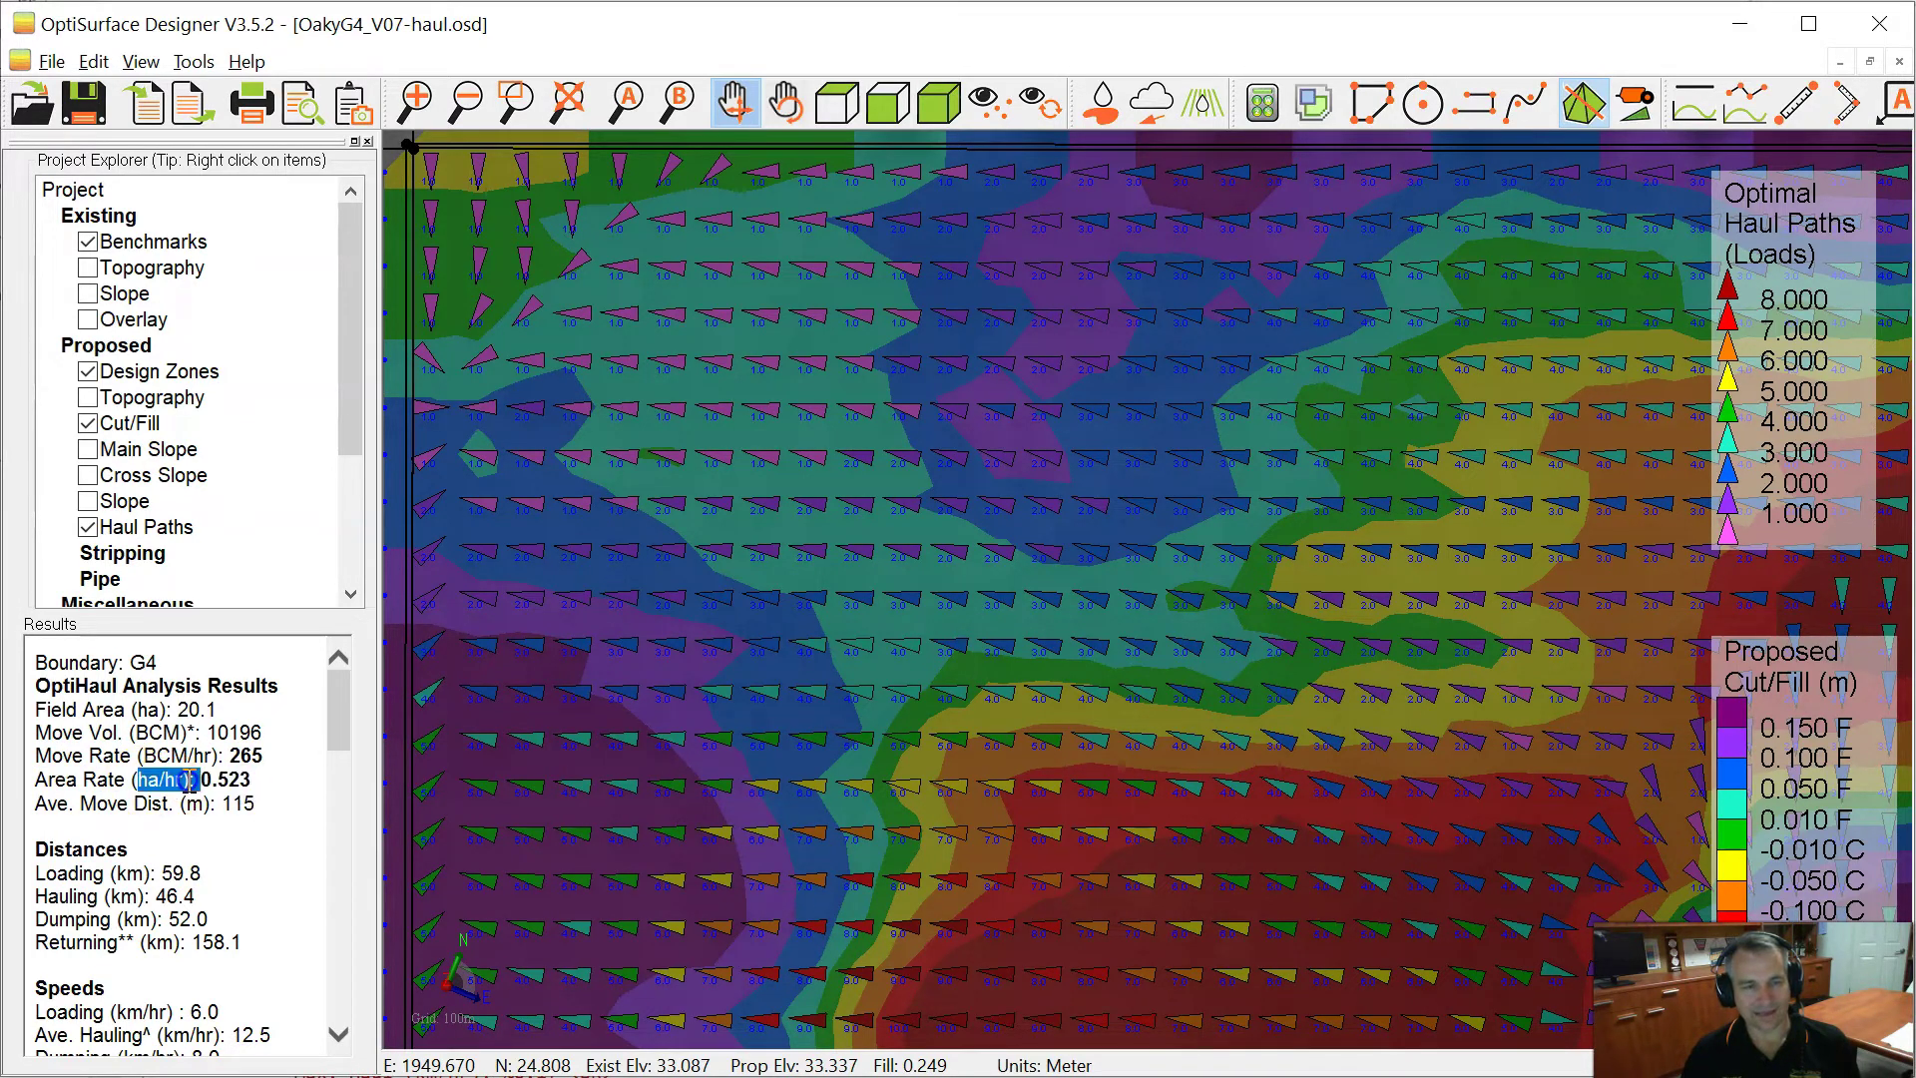
{"action": "left_click_drag", "start_coordinate": [48, 806], "coordinate": [127, 810]}
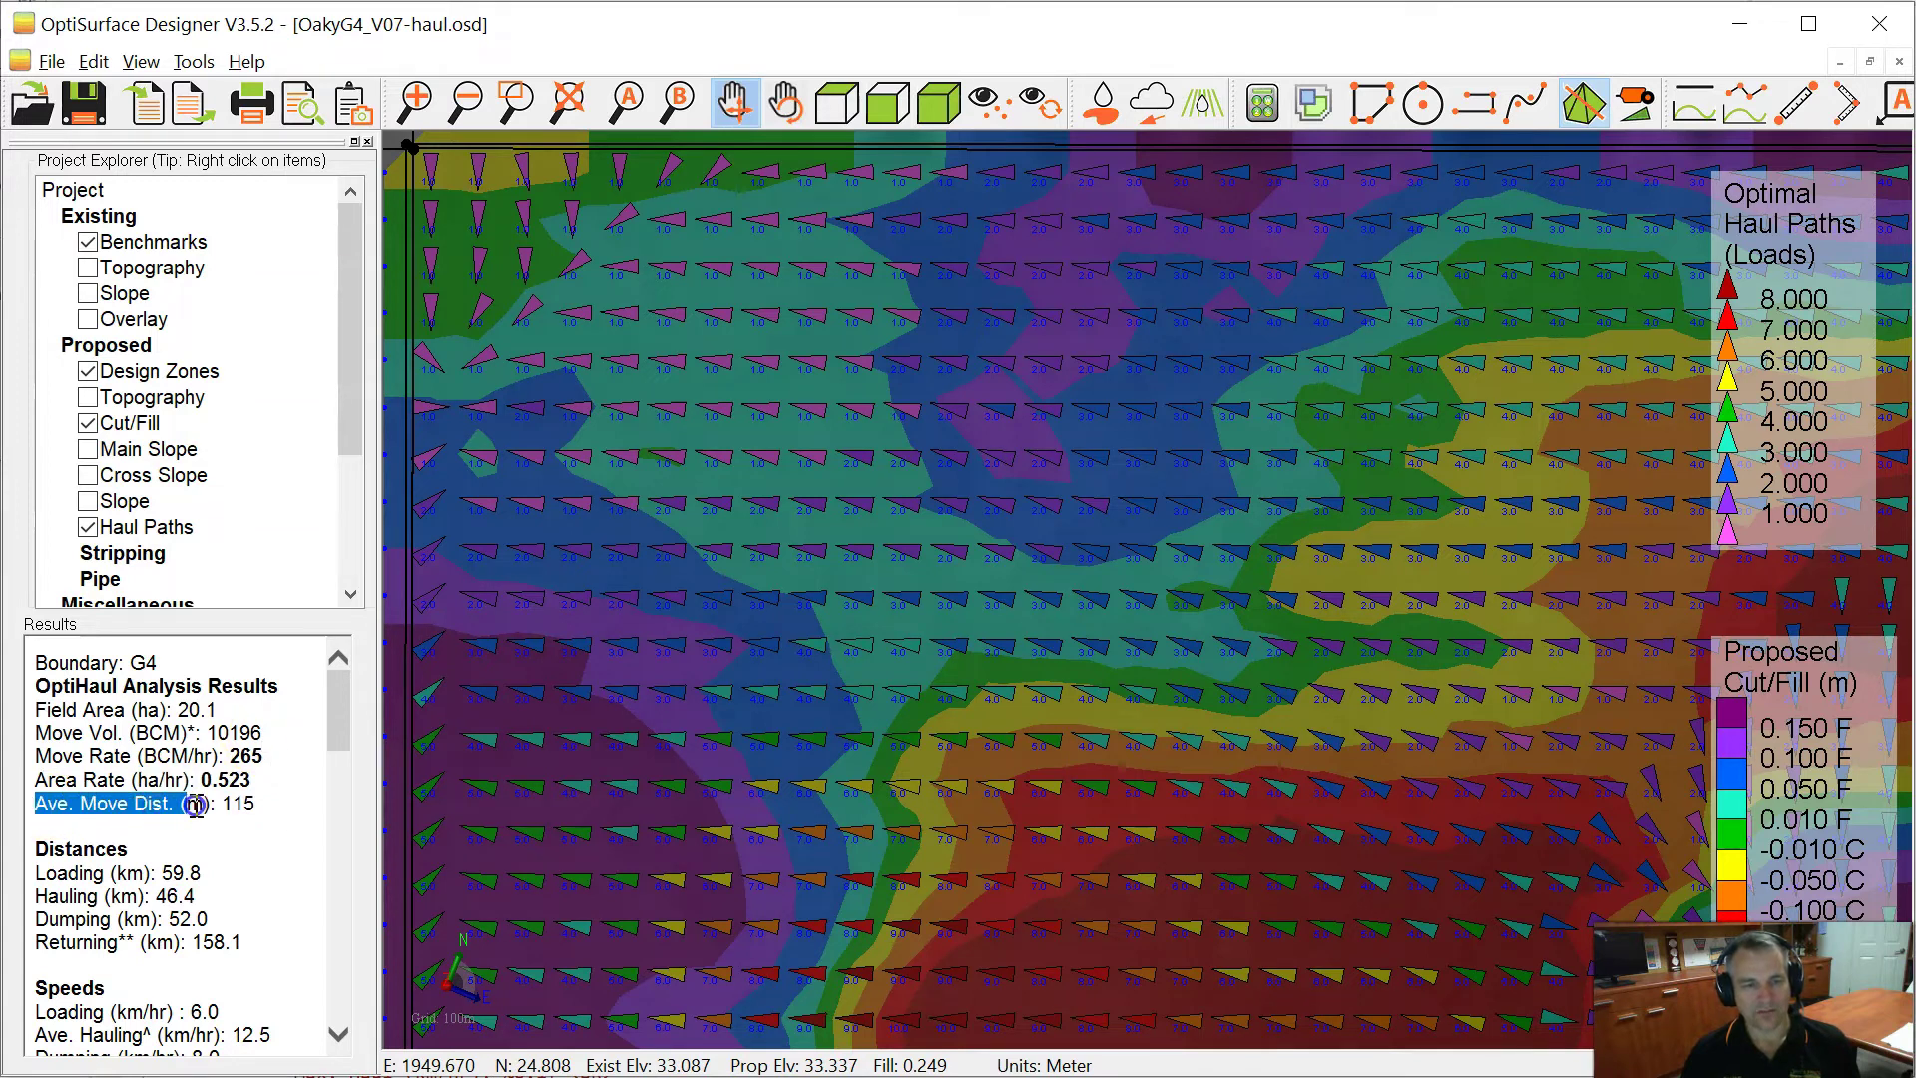
{"action": "left_click", "coordinate": [264, 810]}
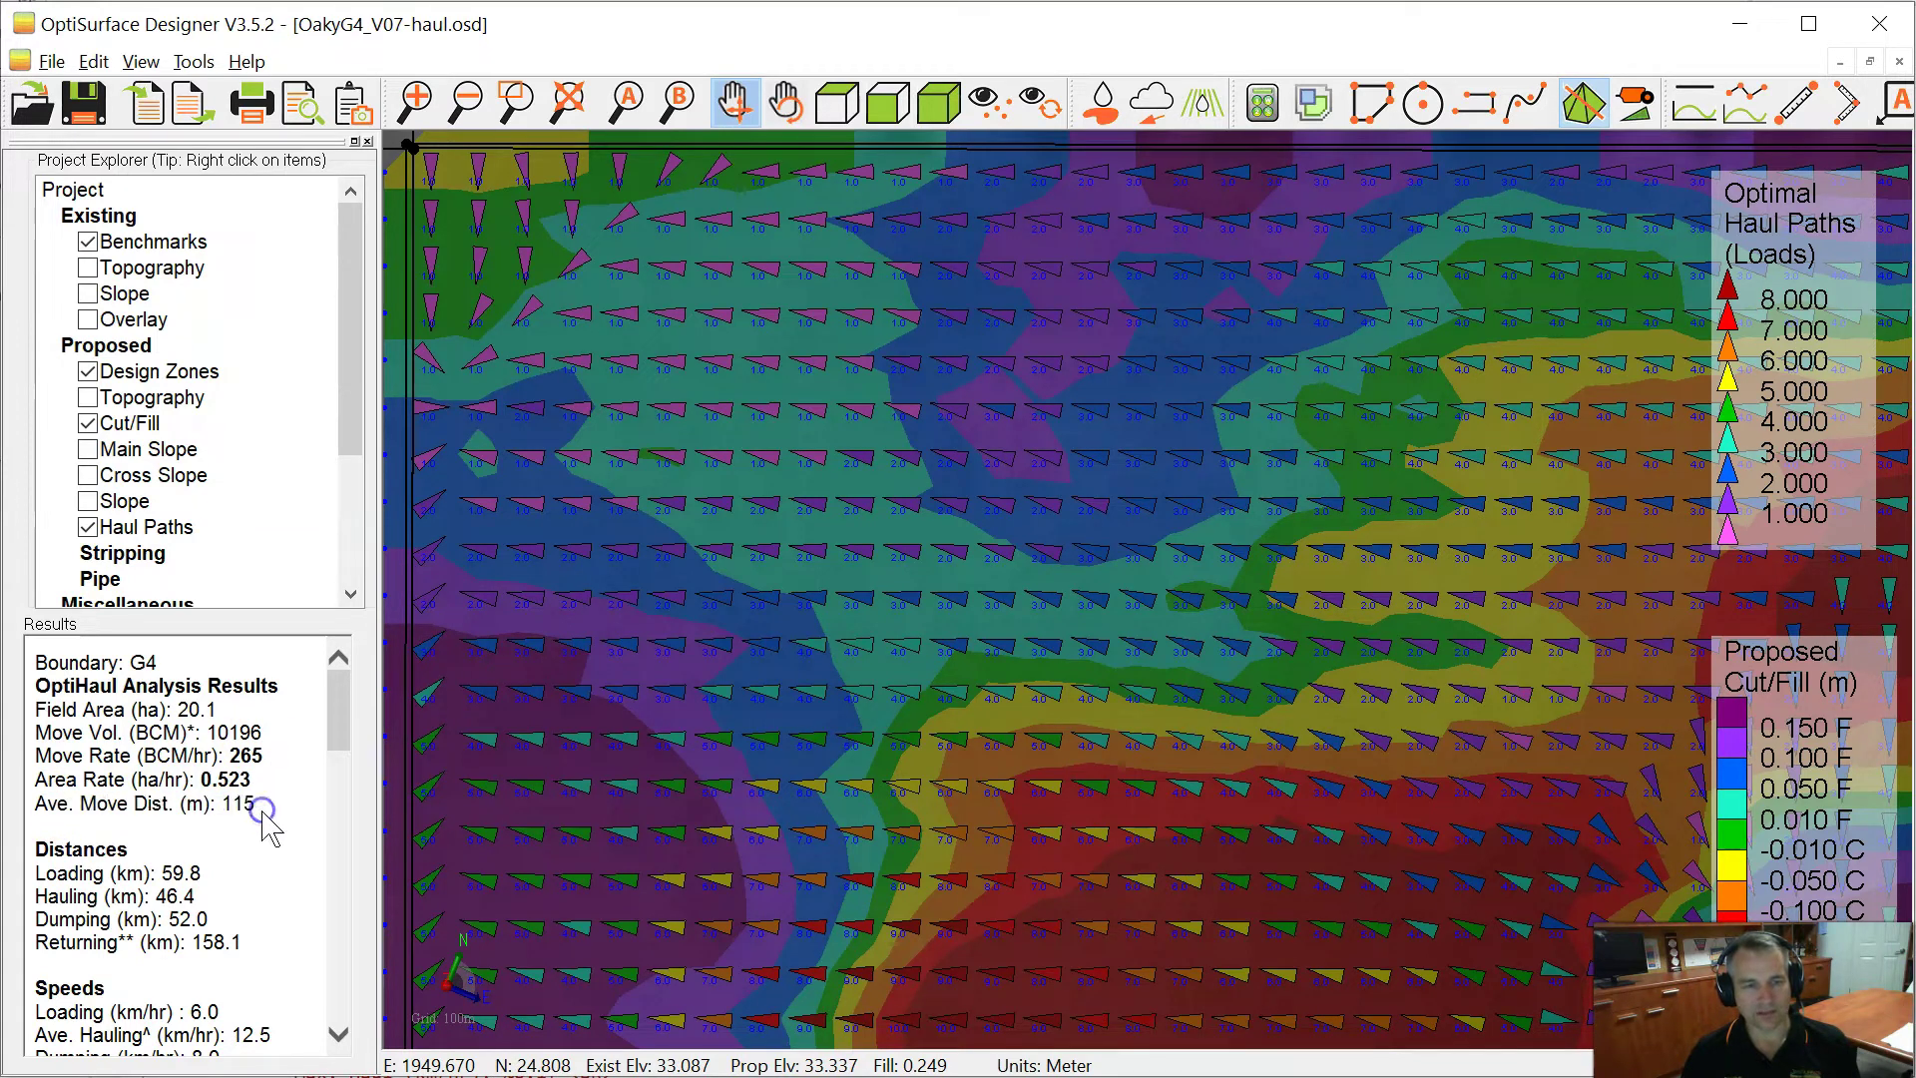
{"action": "left_click", "coordinate": [224, 724]}
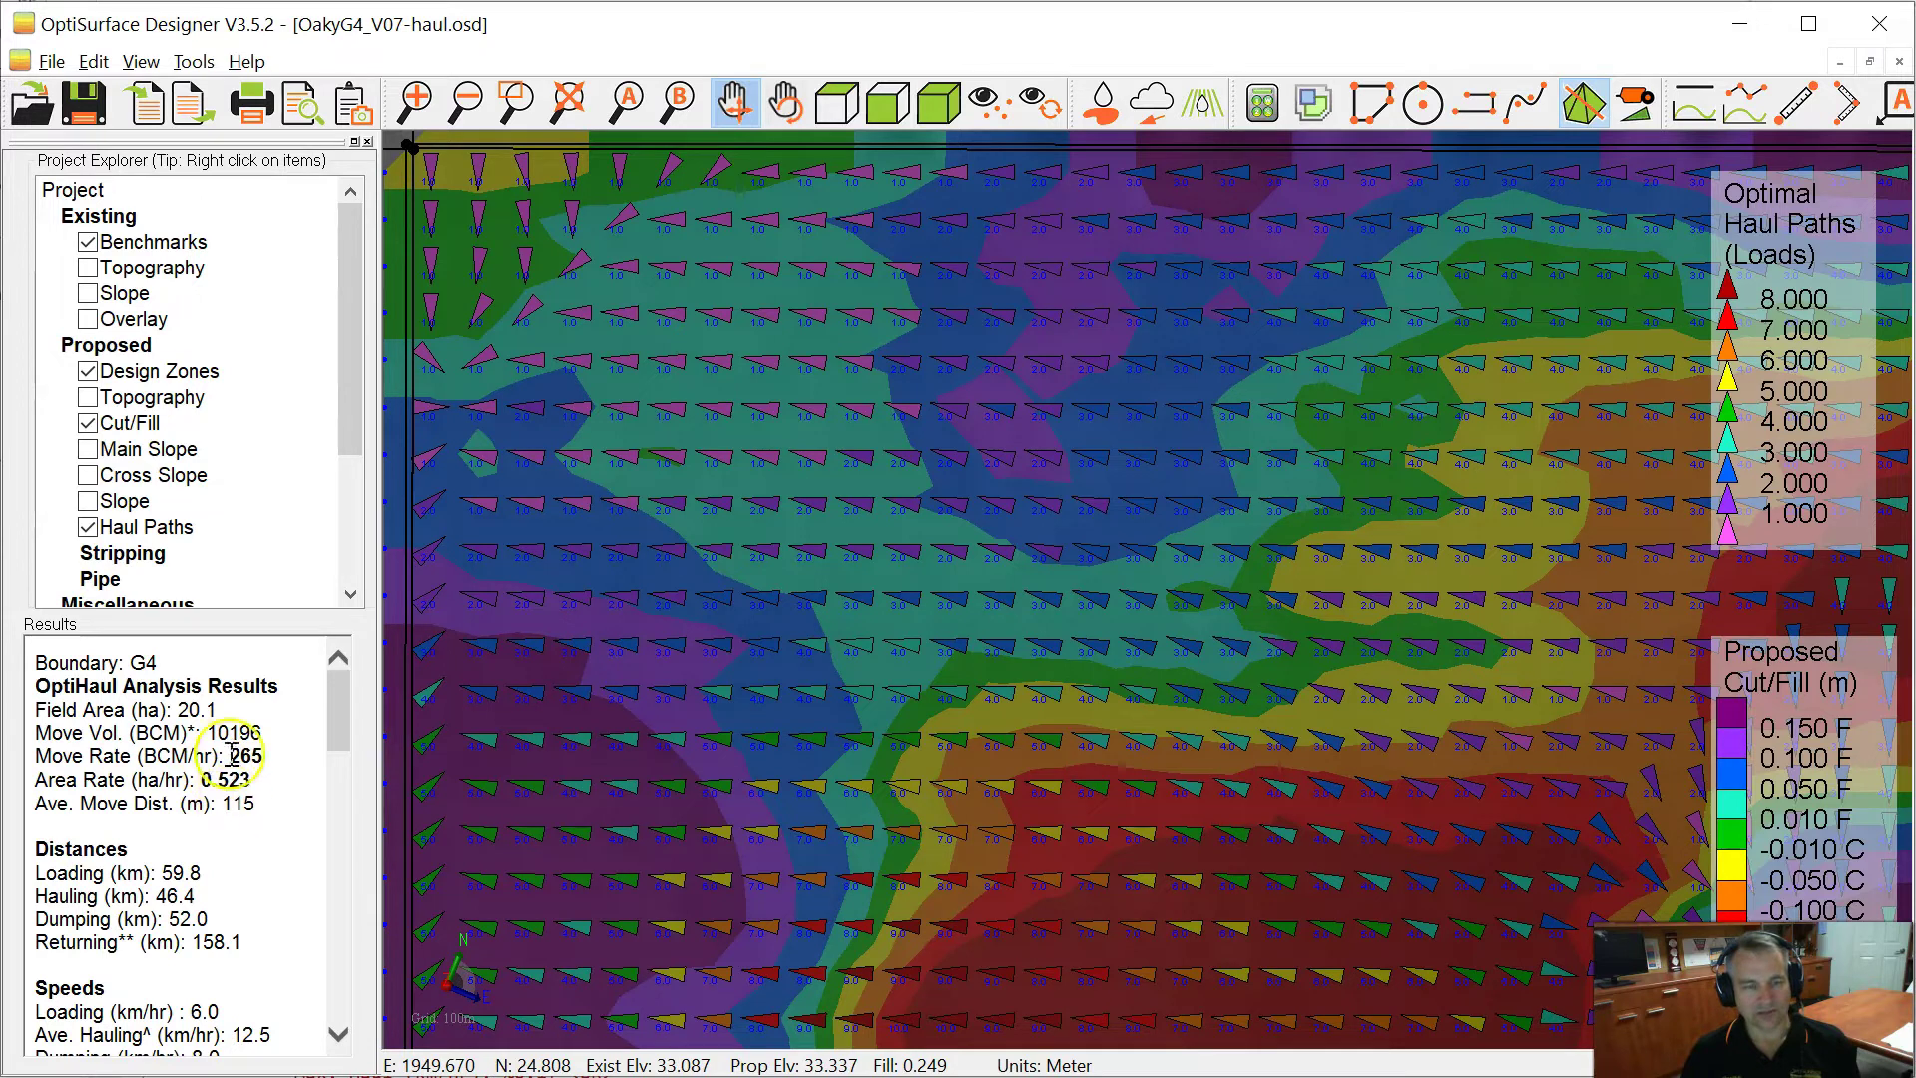
Go over the distance results: hauling 46.4 km, dumping 52.0 km, returning 158.1 km
{"action": "scroll", "coordinate": [180, 863], "scroll_direction": "down", "scroll_amount": 2}
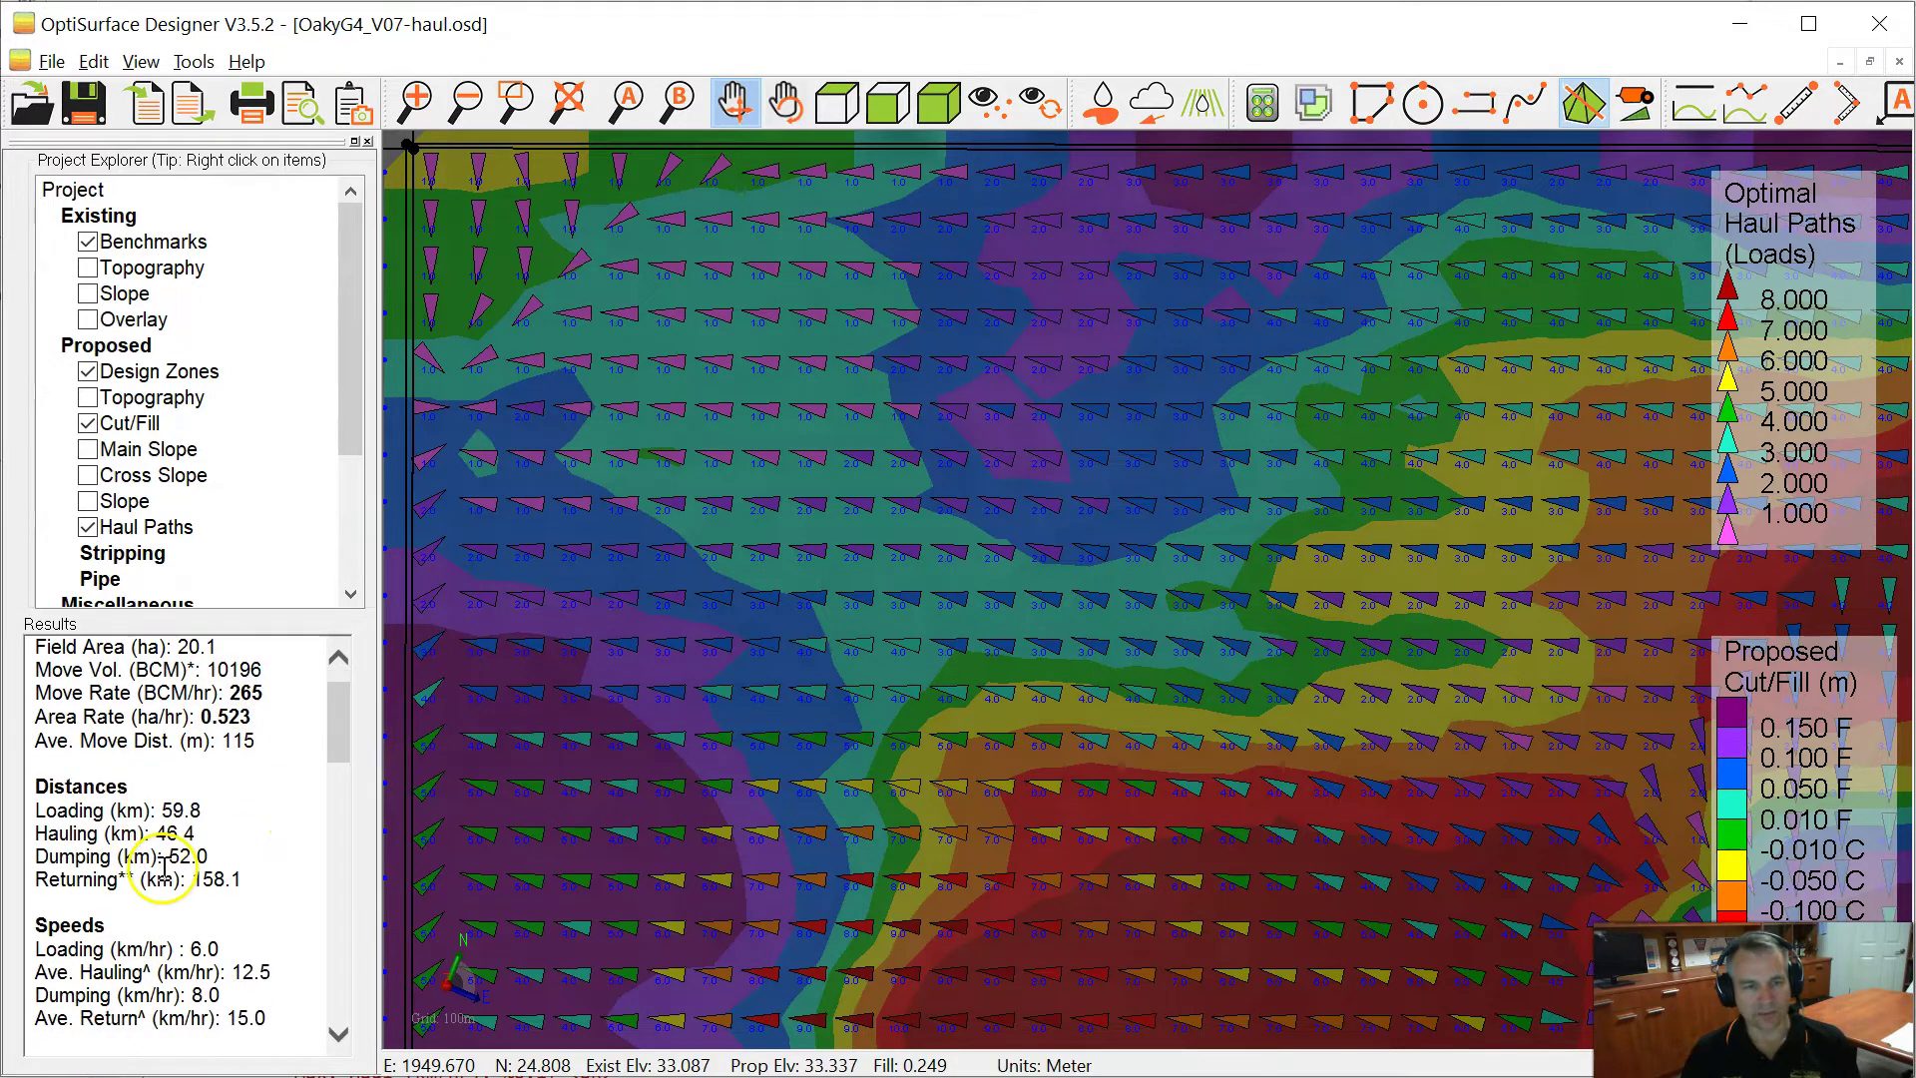
{"action": "left_click_drag", "start_coordinate": [48, 723], "coordinate": [229, 790]}
{"action": "left_click_drag", "start_coordinate": [36, 770], "coordinate": [193, 769]}
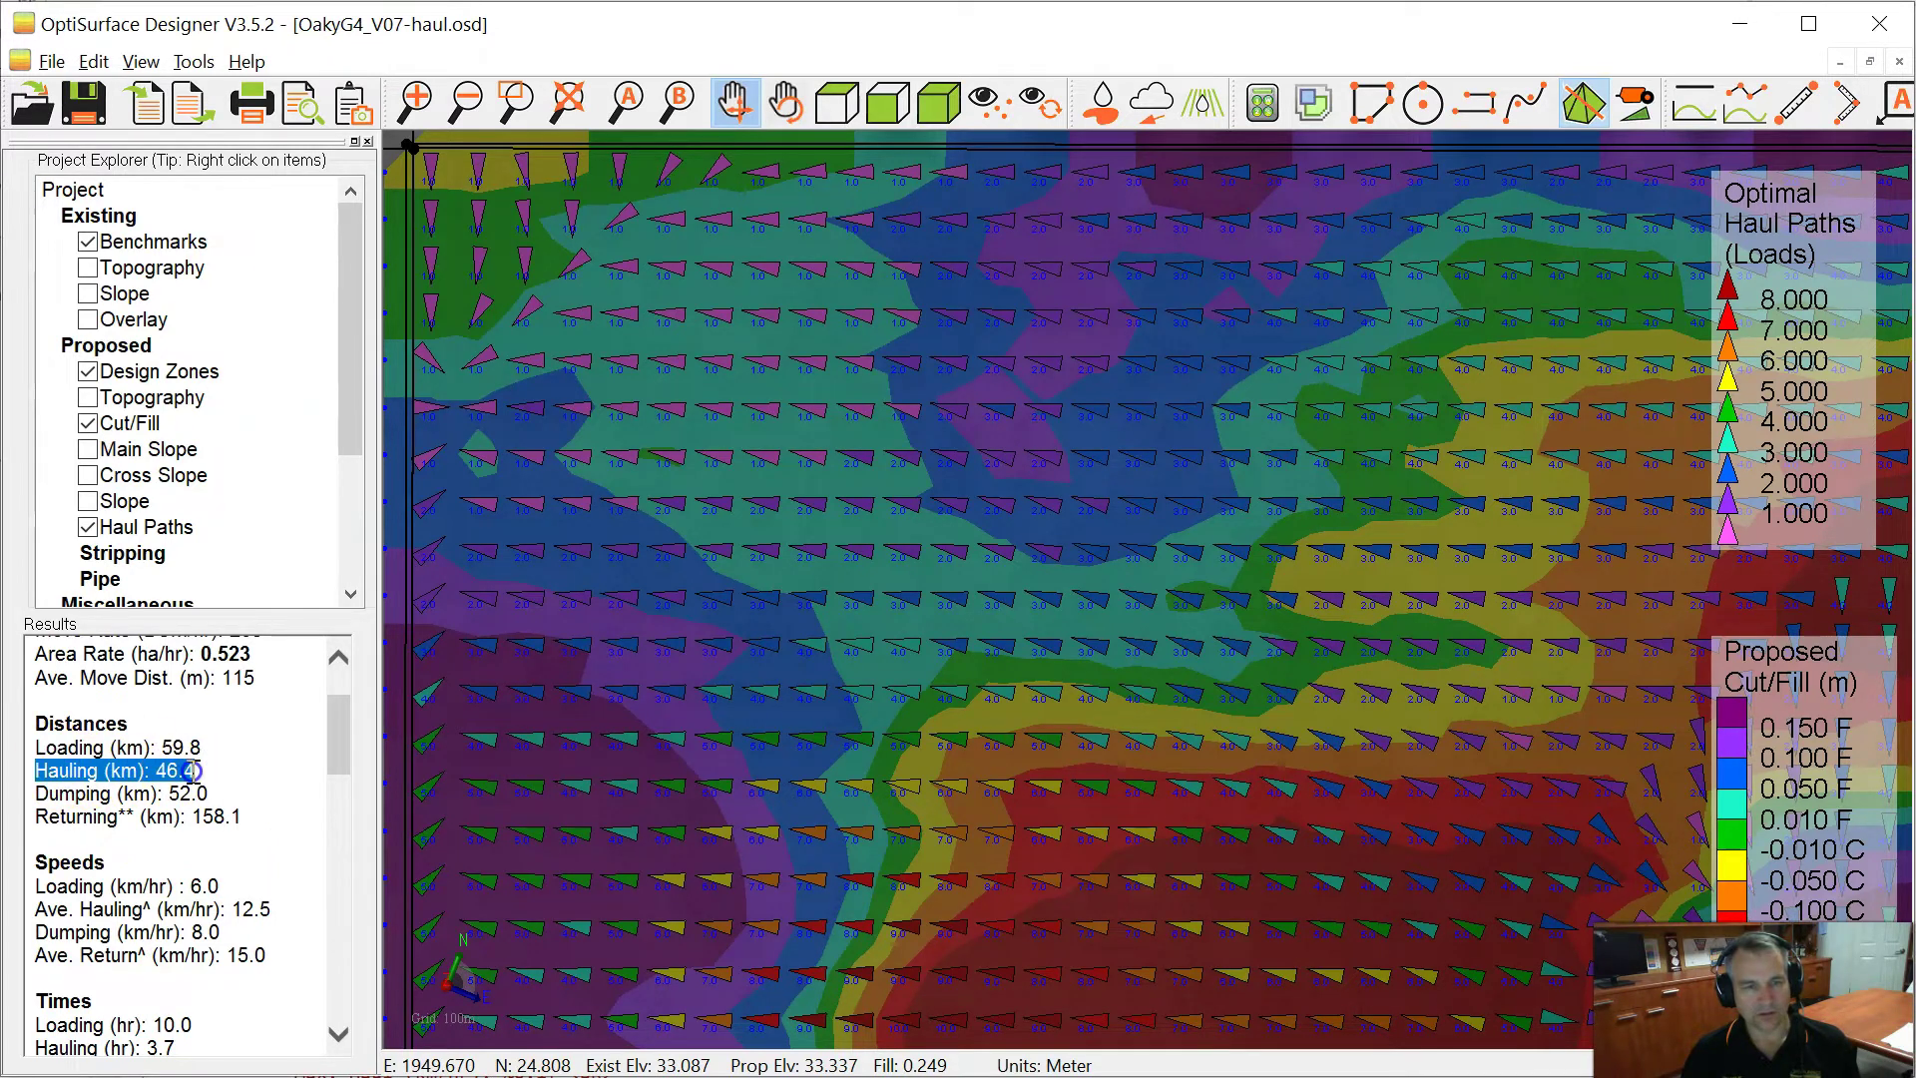
{"action": "left_click_drag", "start_coordinate": [36, 793], "coordinate": [202, 800]}
{"action": "left_click_drag", "start_coordinate": [36, 816], "coordinate": [307, 807]}
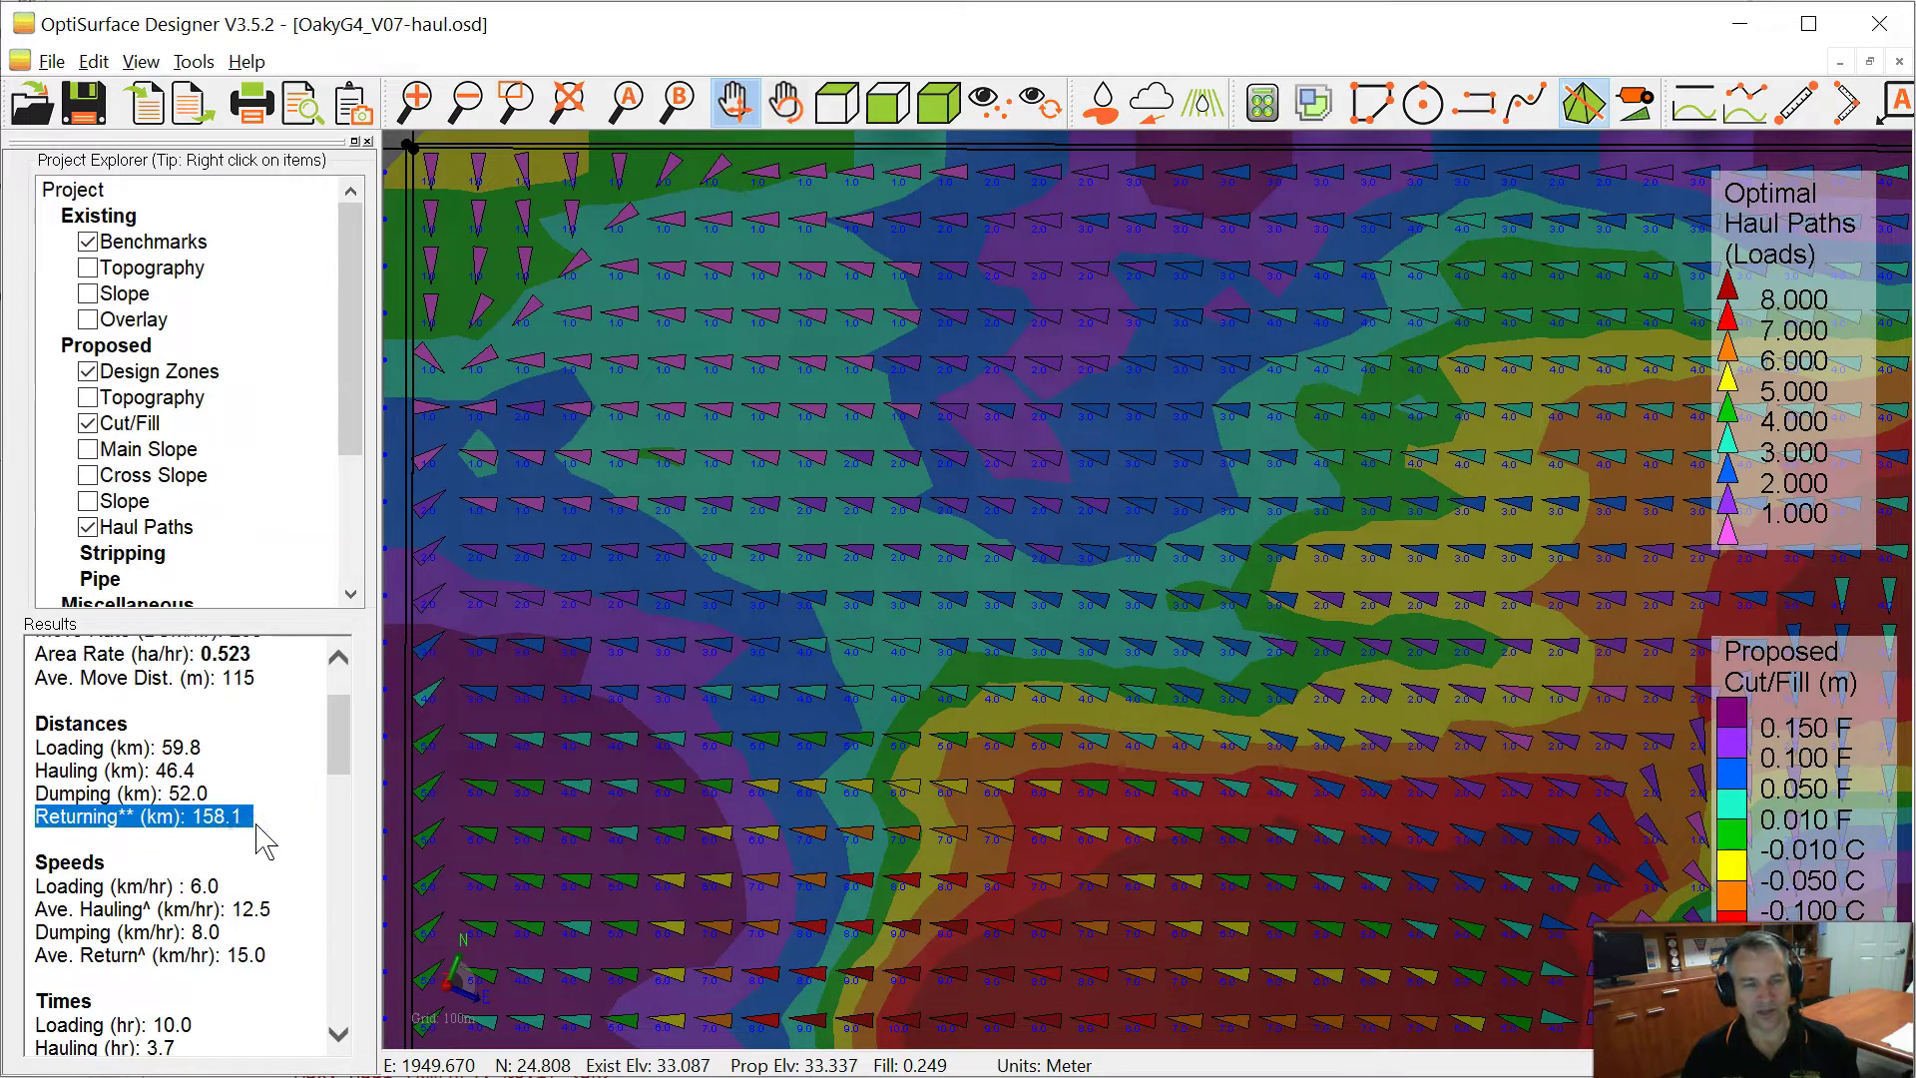
{"action": "left_click", "coordinate": [257, 811]}
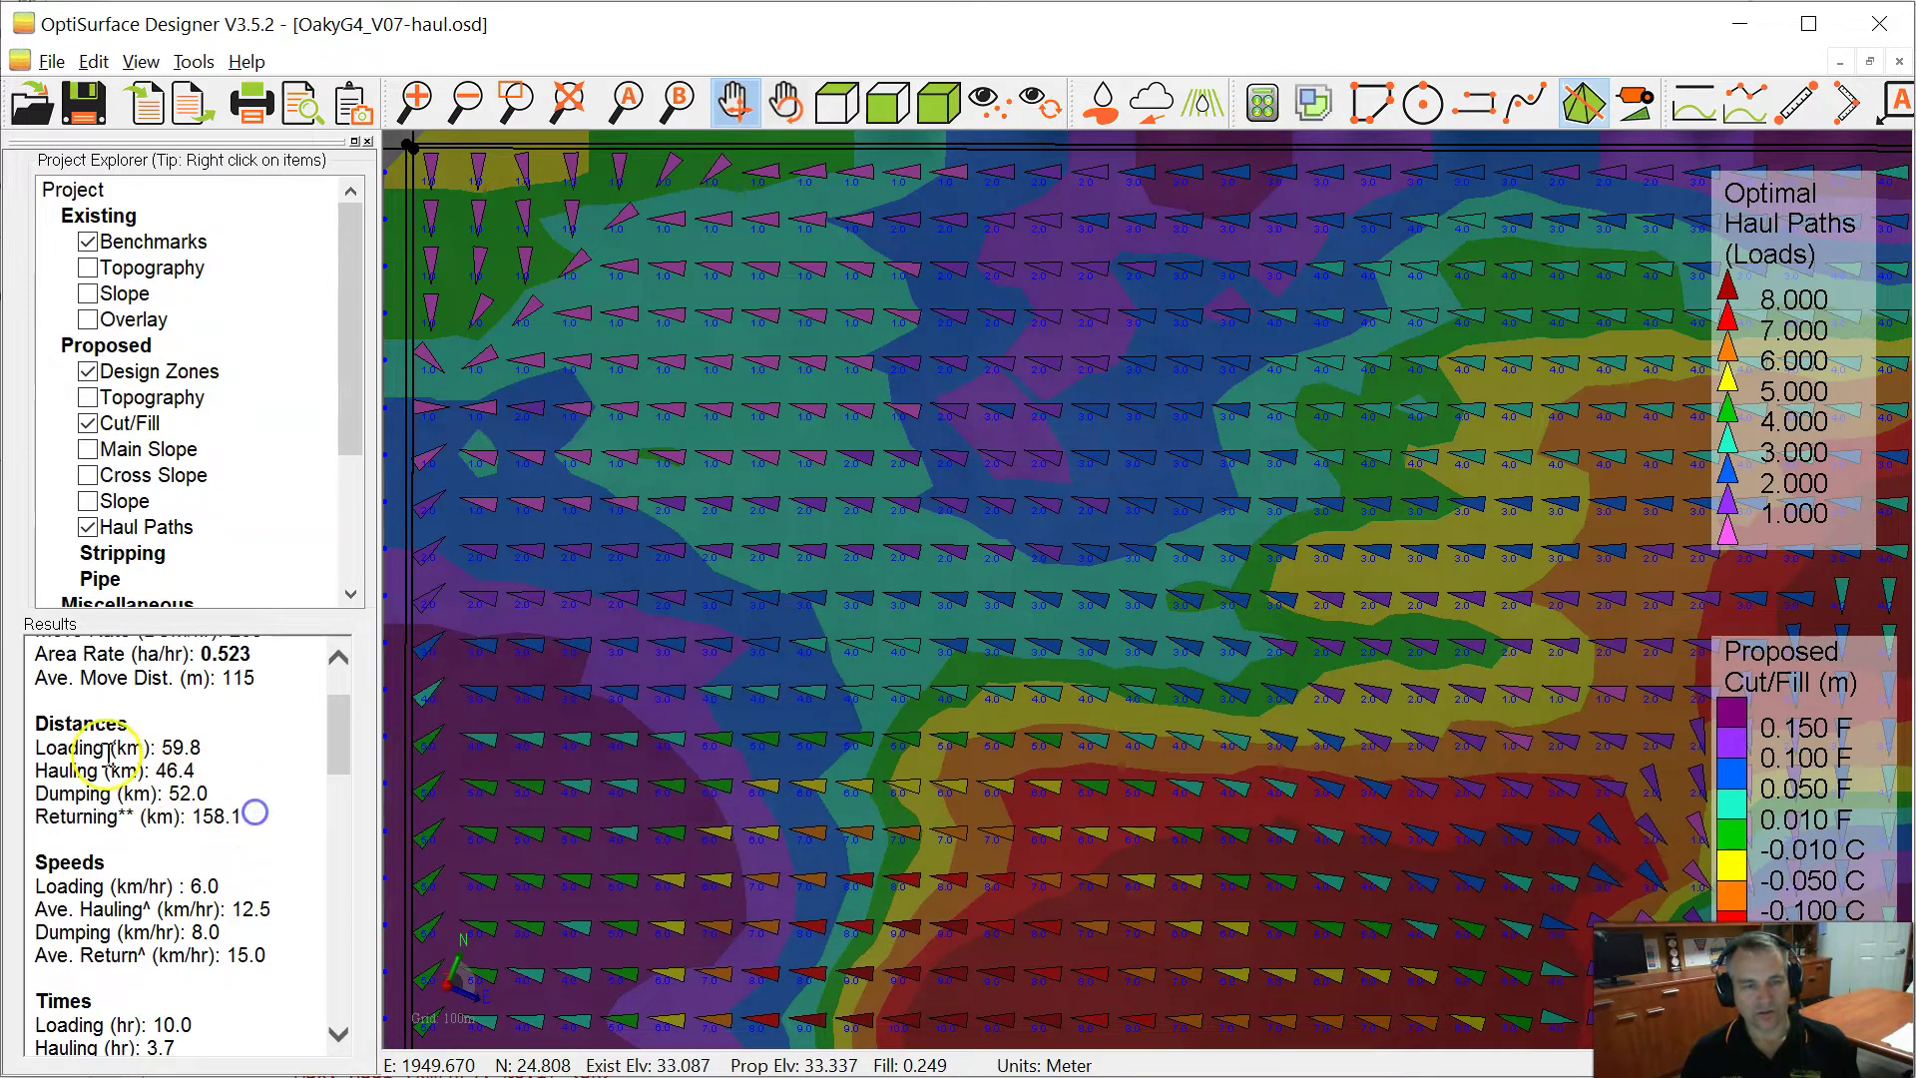
{"action": "left_click_drag", "start_coordinate": [68, 747], "coordinate": [257, 814]}
{"action": "left_click", "coordinate": [250, 816]}
{"action": "left_click_drag", "start_coordinate": [36, 816], "coordinate": [251, 816]}
{"action": "scroll", "coordinate": [220, 843], "scroll_direction": "down", "scroll_amount": 2}
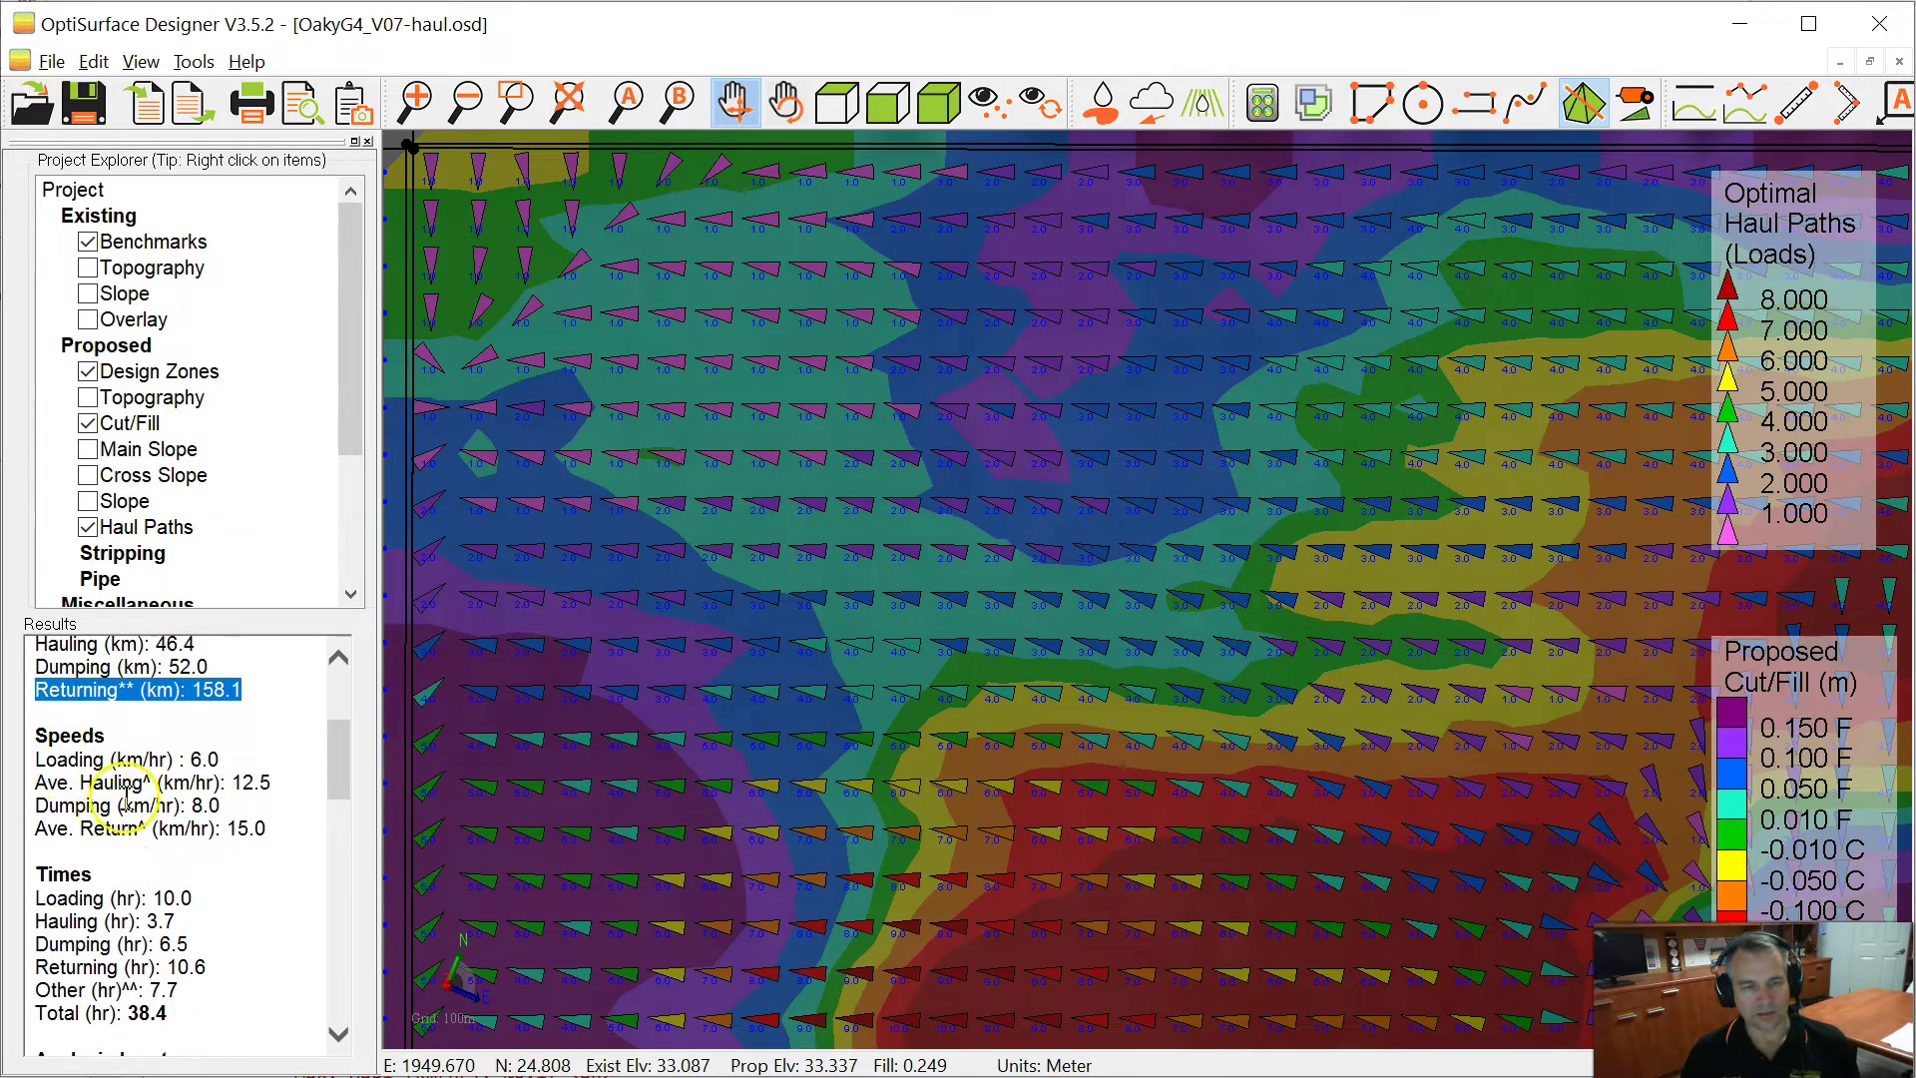
{"action": "left_click", "coordinate": [118, 680]}
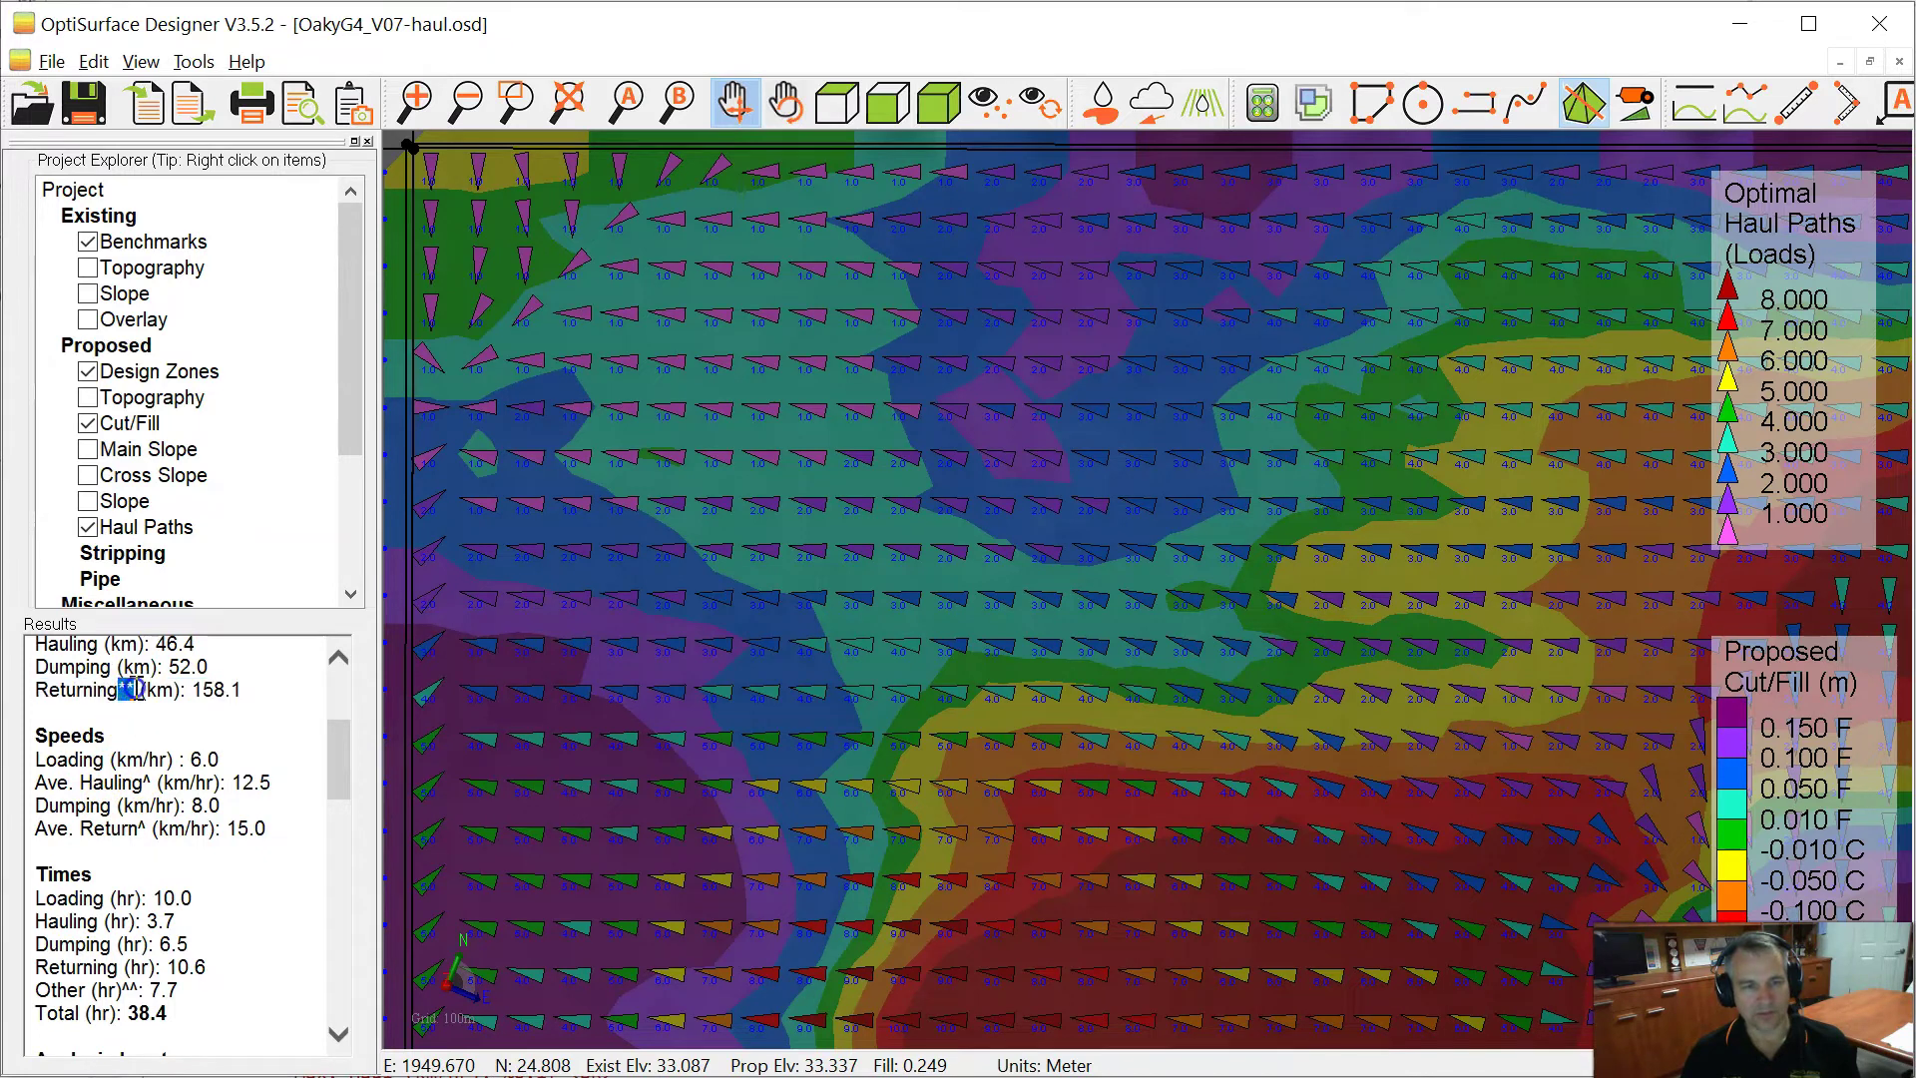
Go over the speed results: loading 6.0, hauling 12.5, dumping 8.0, returning 15.0 km/hr
{"action": "scroll", "coordinate": [138, 689], "scroll_direction": "down", "scroll_amount": 10}
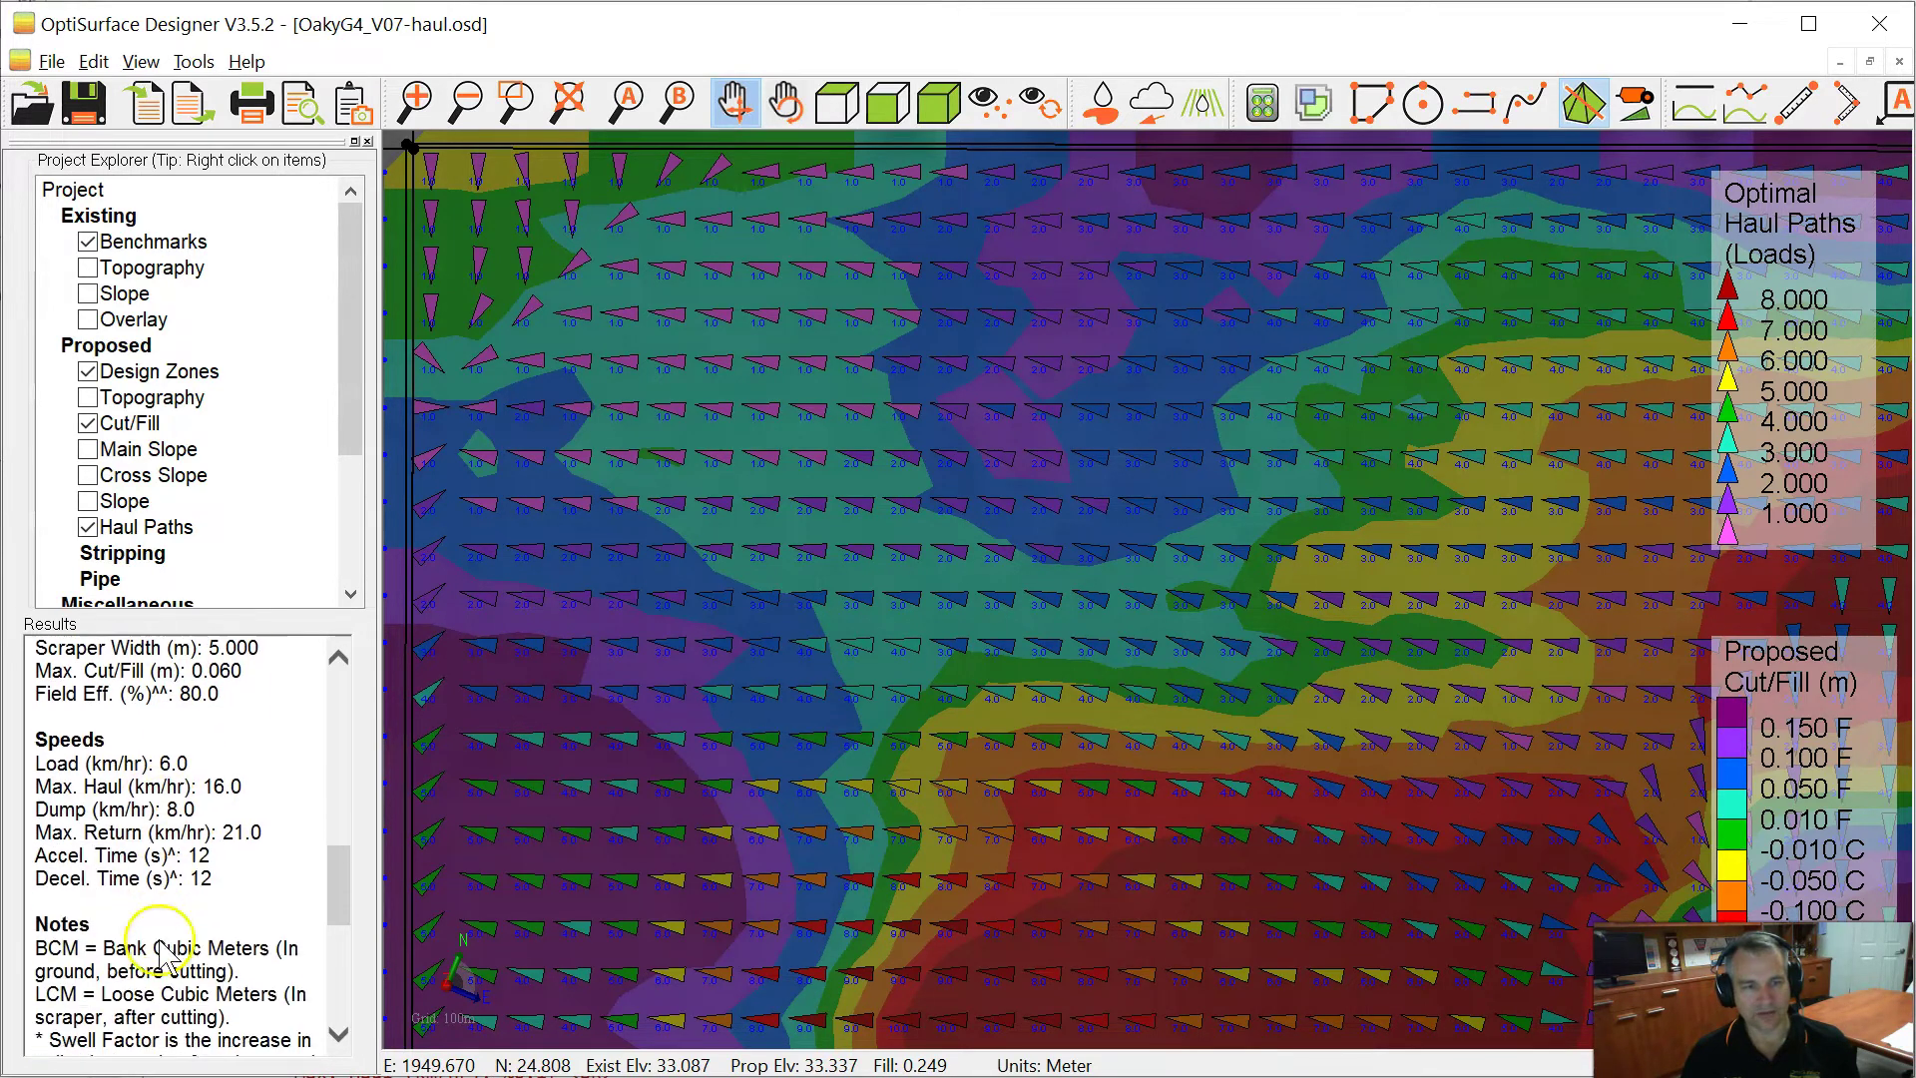
{"action": "scroll", "coordinate": [165, 953], "scroll_direction": "down", "scroll_amount": 1}
{"action": "scroll", "coordinate": [160, 928], "scroll_direction": "up", "scroll_amount": 10}
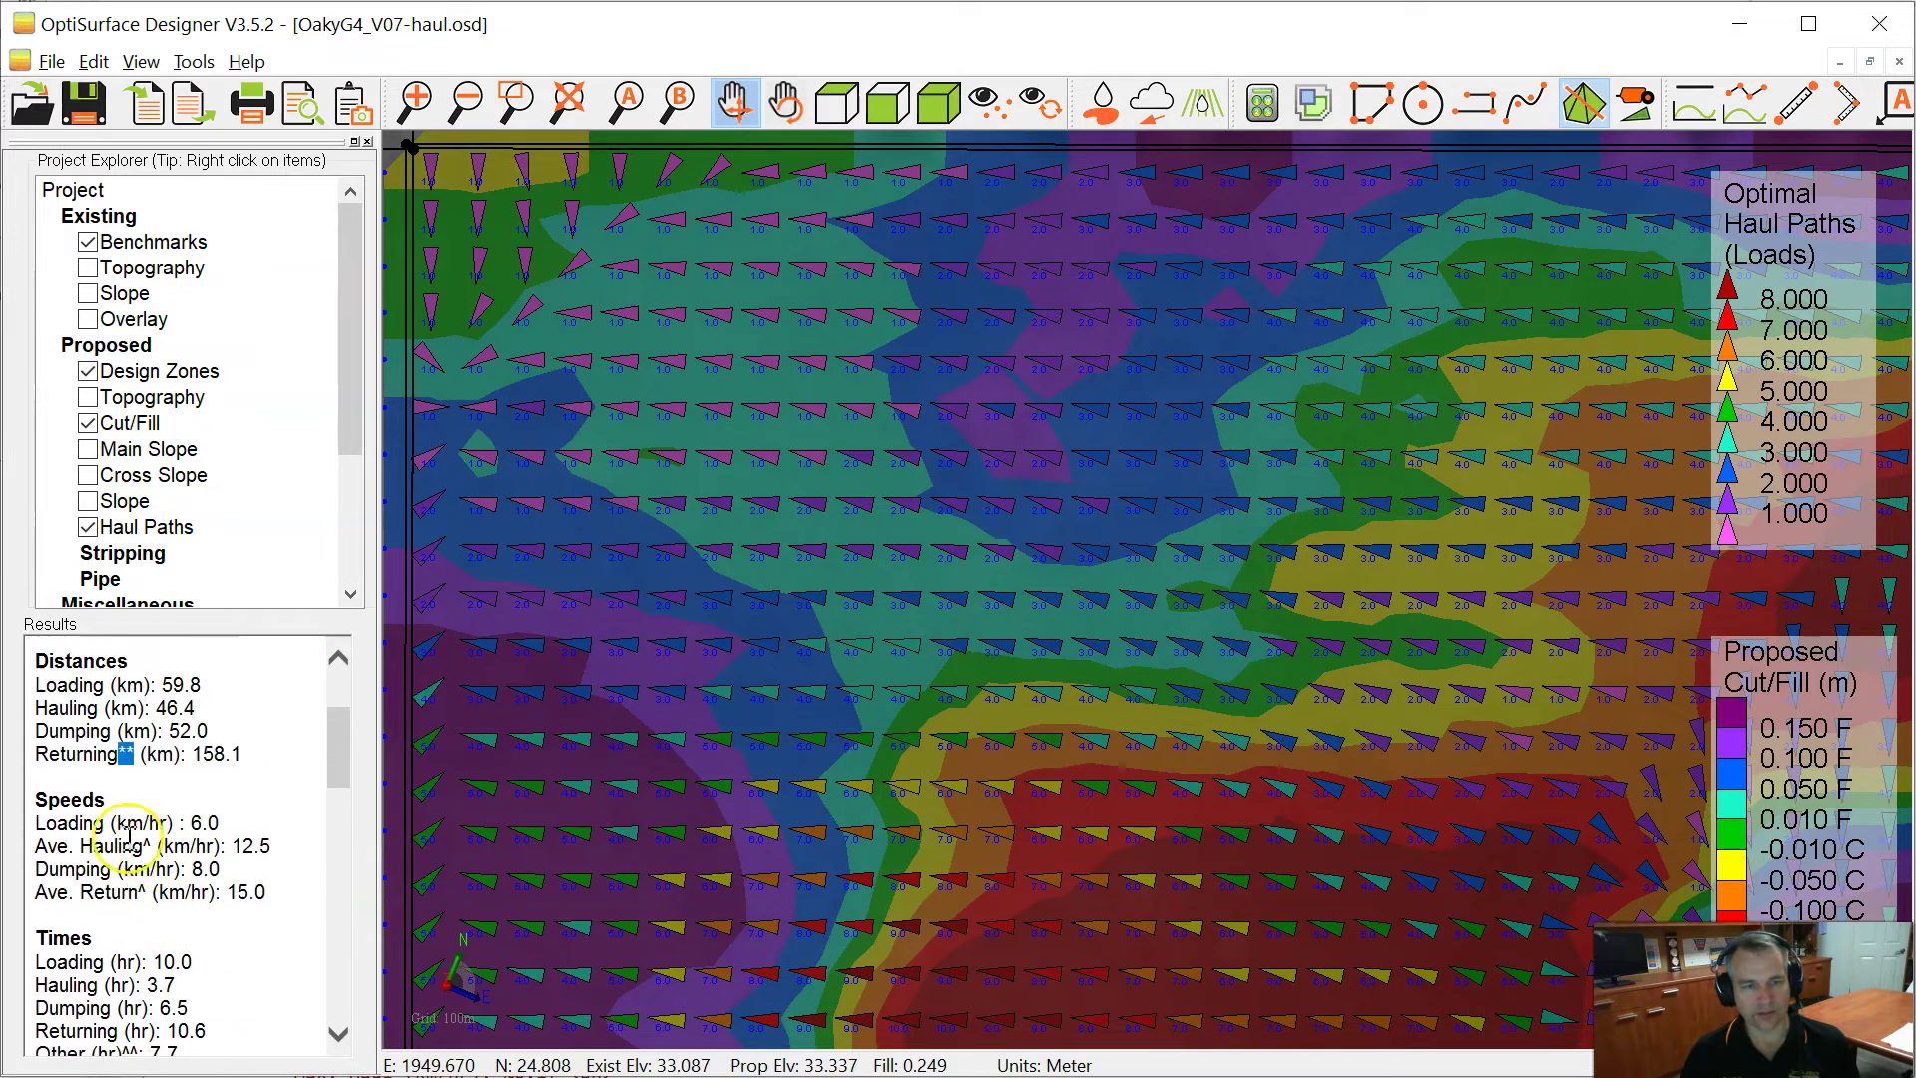
{"action": "left_click_drag", "start_coordinate": [36, 823], "coordinate": [224, 817]}
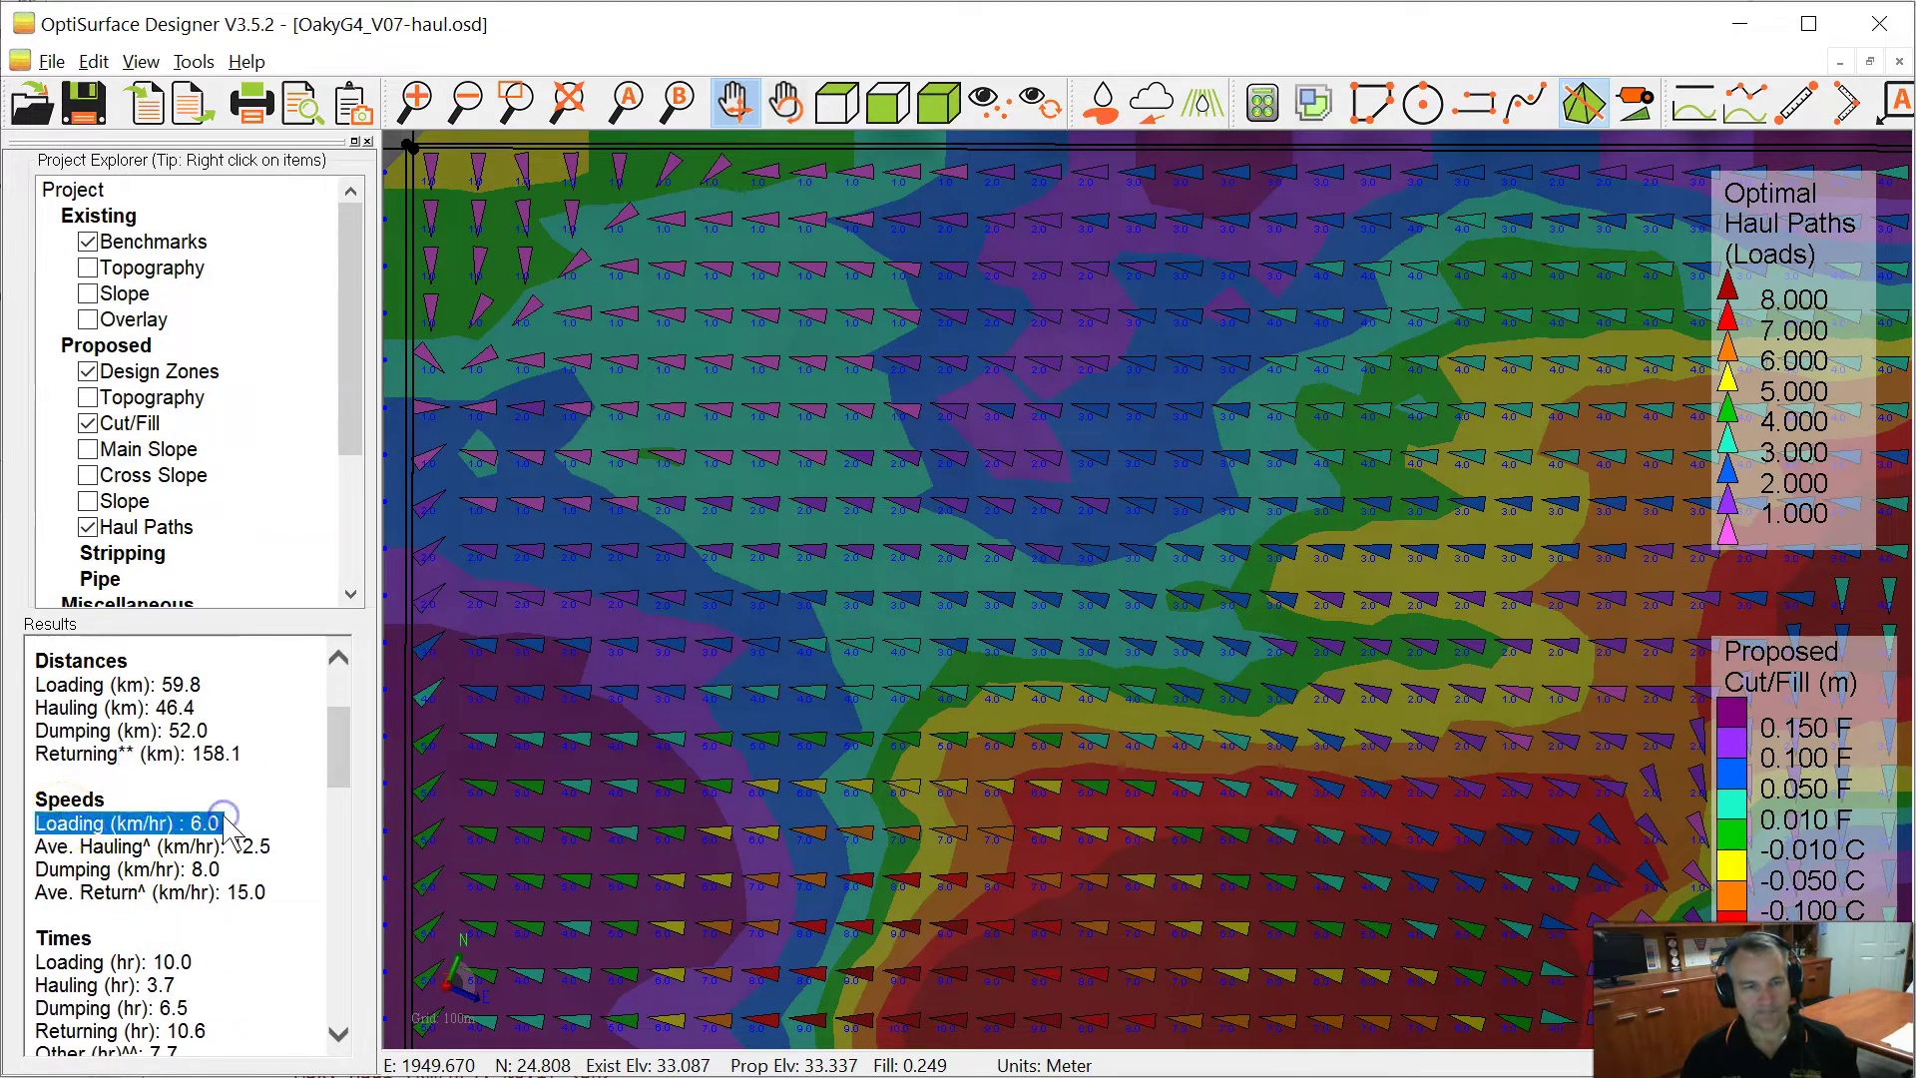
{"action": "left_click_drag", "start_coordinate": [38, 824], "coordinate": [190, 823]}
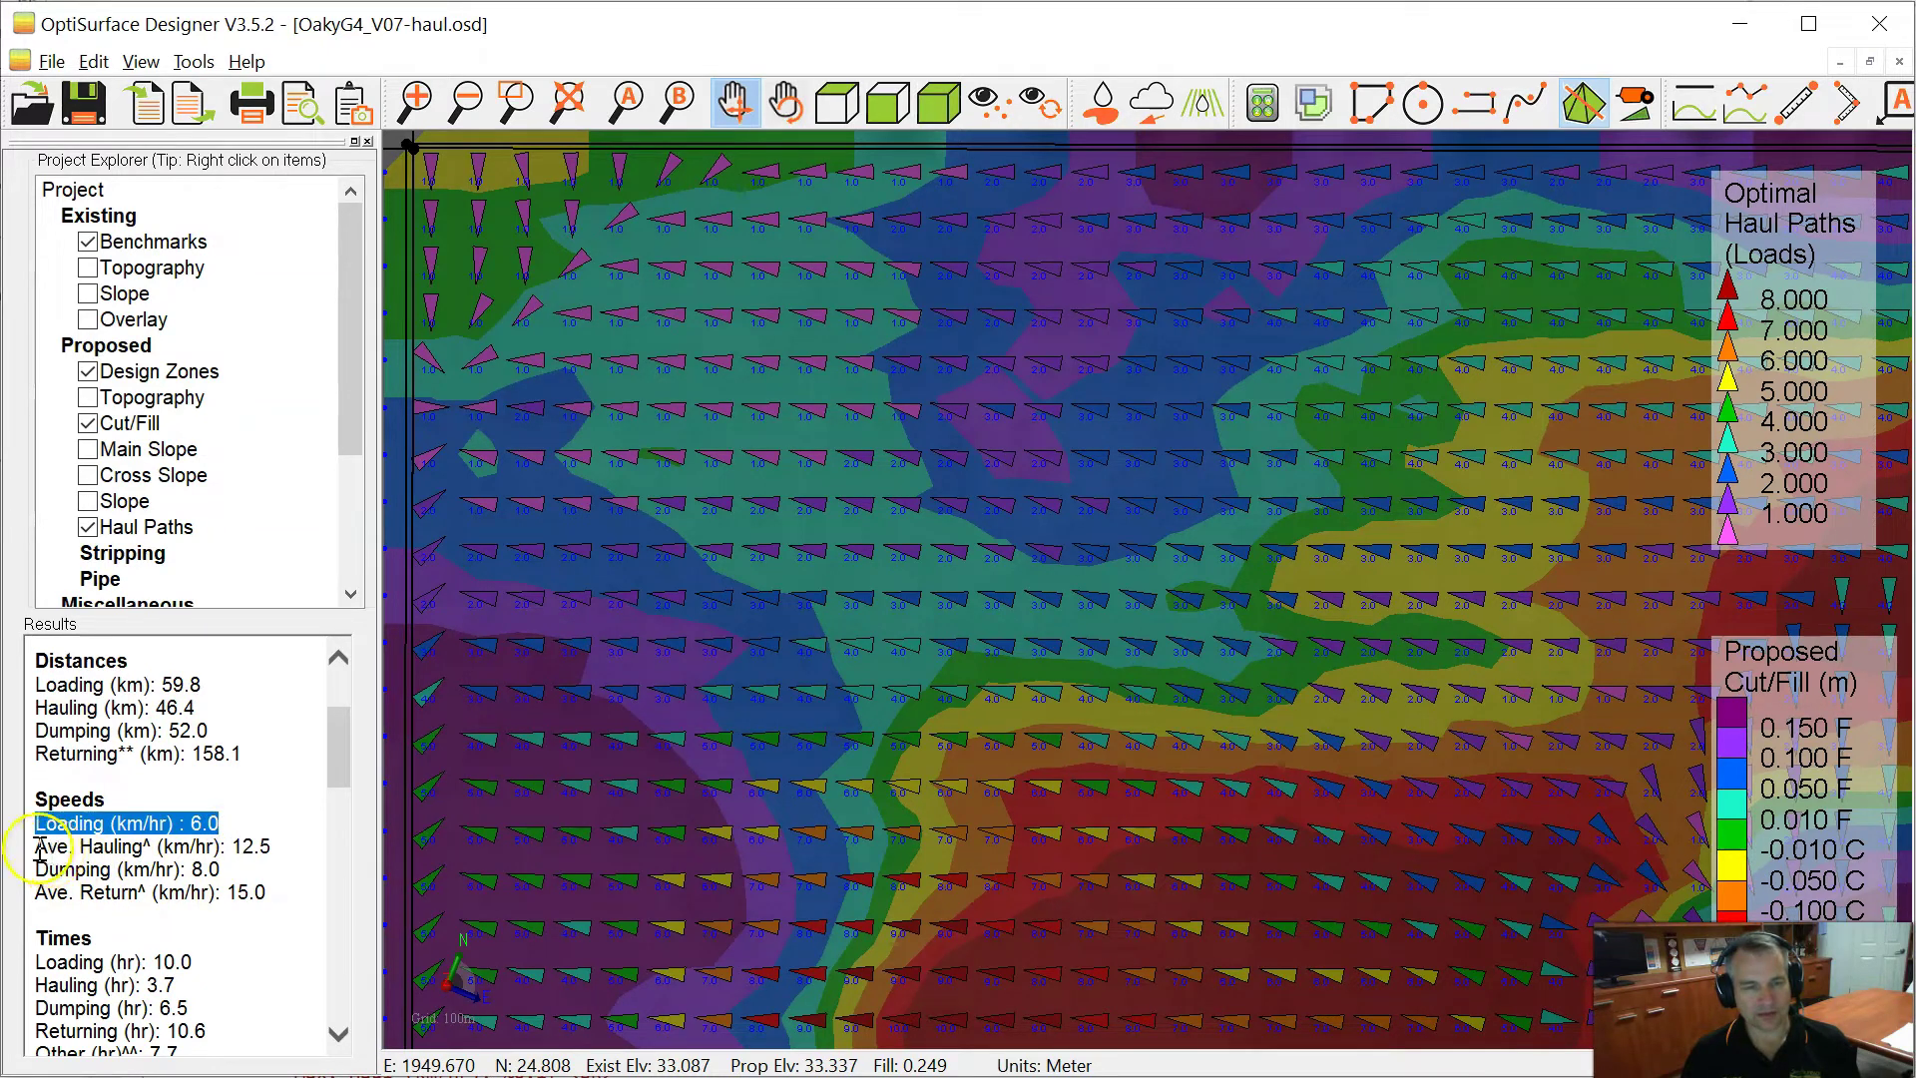
{"action": "left_click_drag", "start_coordinate": [38, 847], "coordinate": [258, 845]}
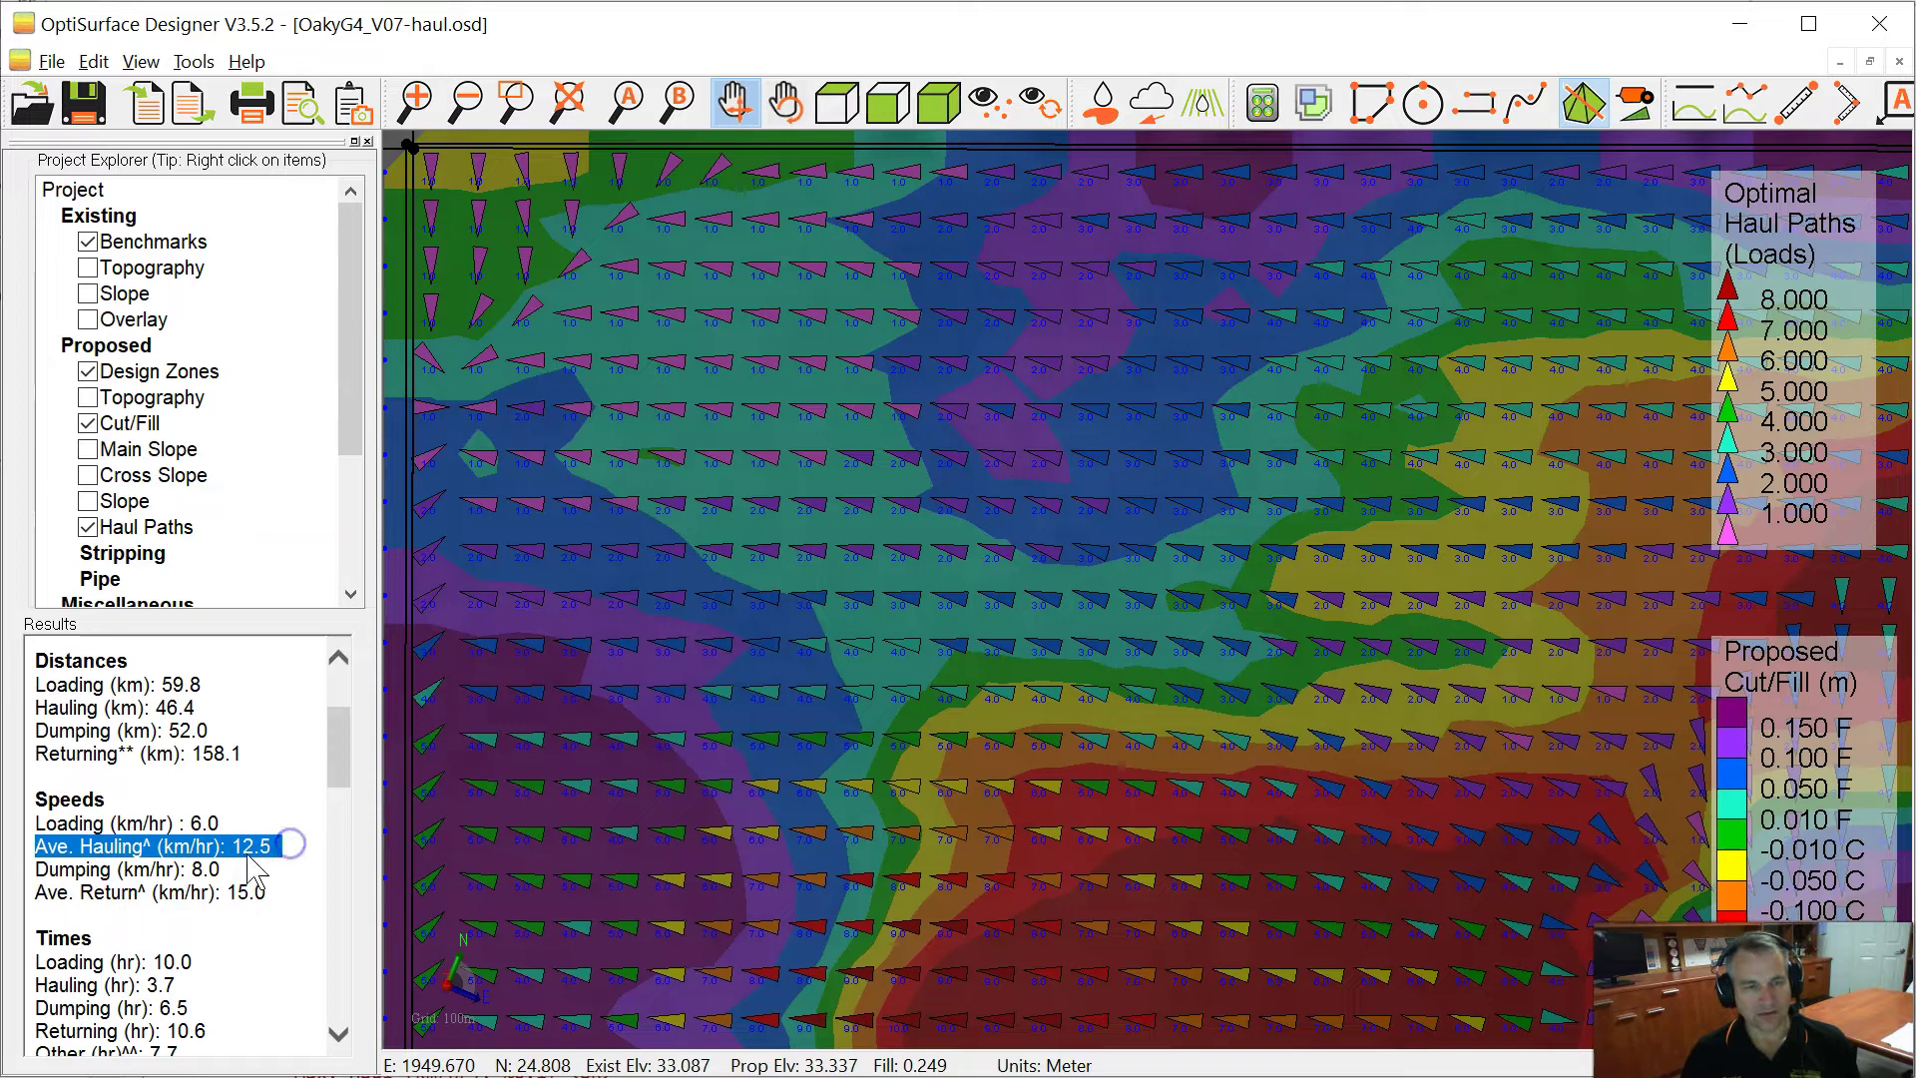
{"action": "left_click", "coordinate": [245, 850]}
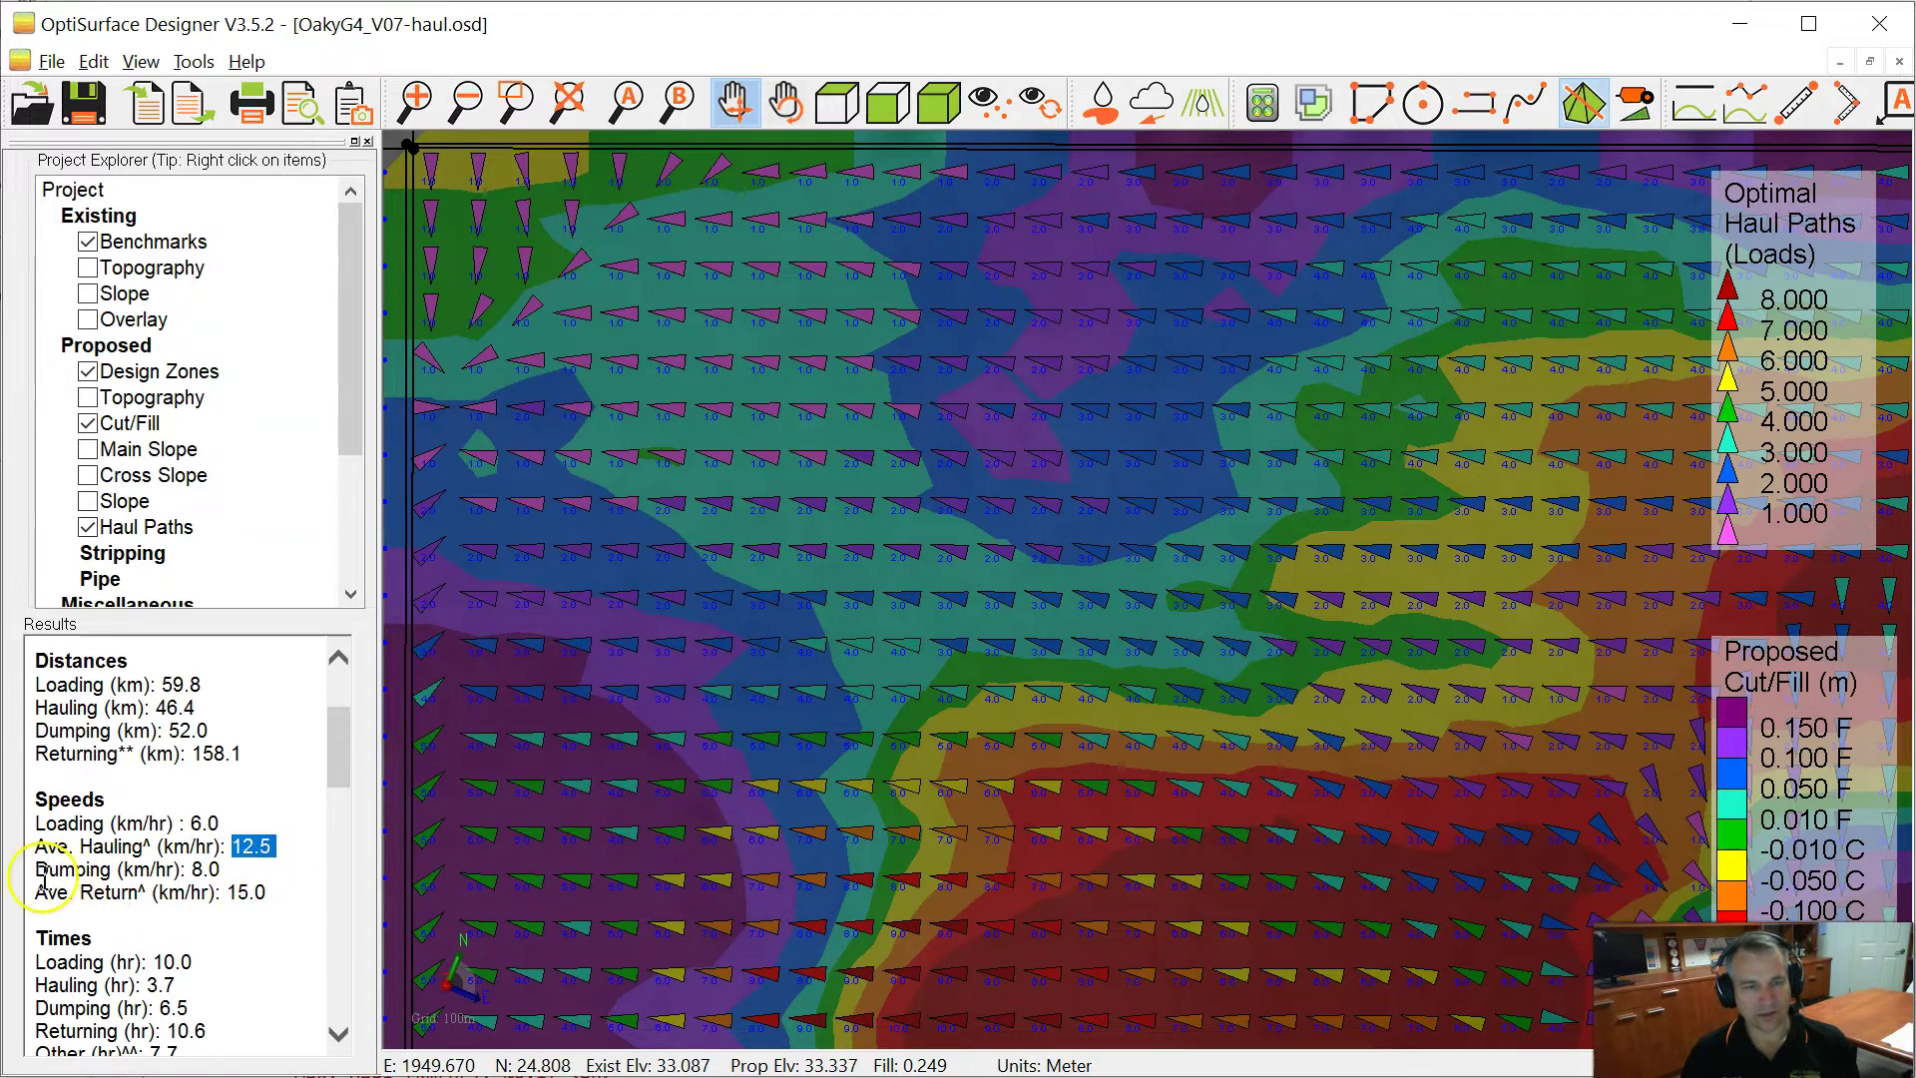
{"action": "left_click_drag", "start_coordinate": [37, 871], "coordinate": [211, 872]}
{"action": "left_click_drag", "start_coordinate": [36, 892], "coordinate": [249, 890]}
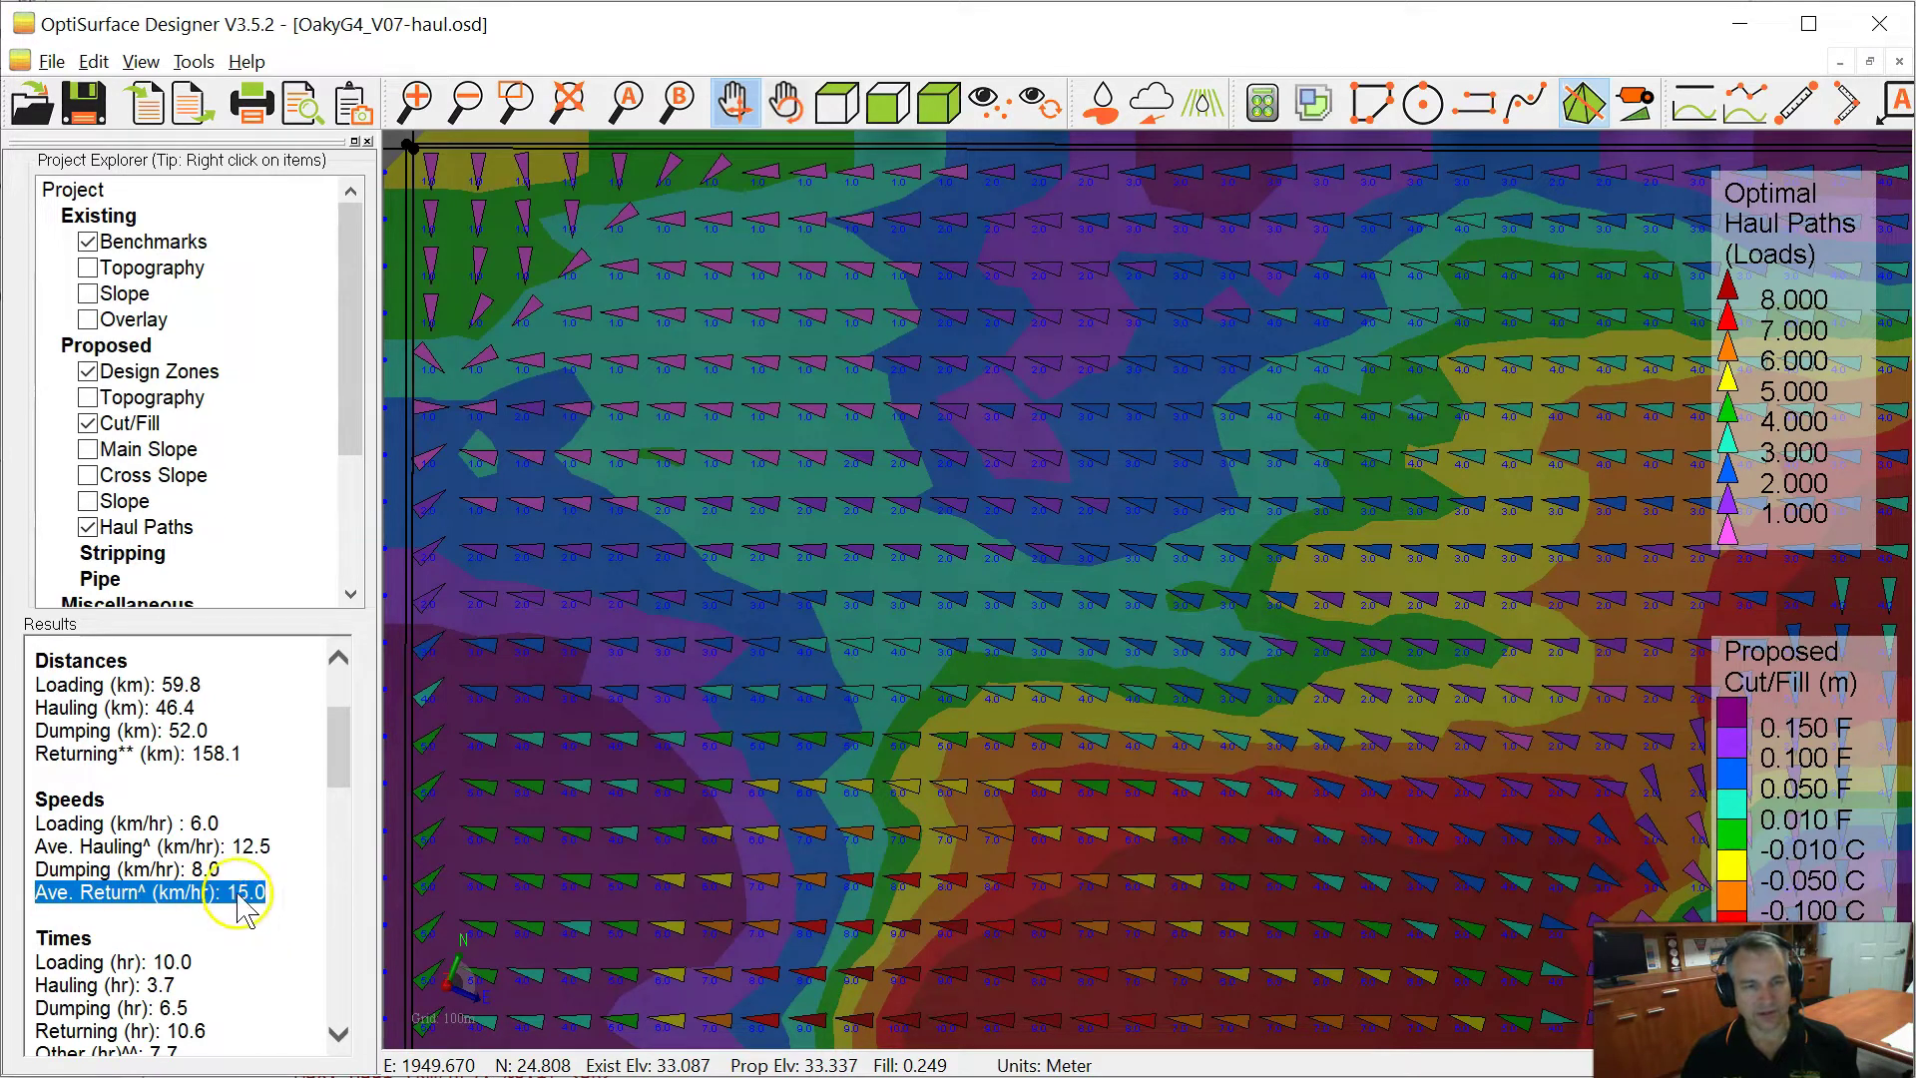
Reopen Haul Analysis, check max haul 16, max return 21 and acceleration/deceleration 12, then cancel
{"action": "left_click", "coordinate": [1637, 103]}
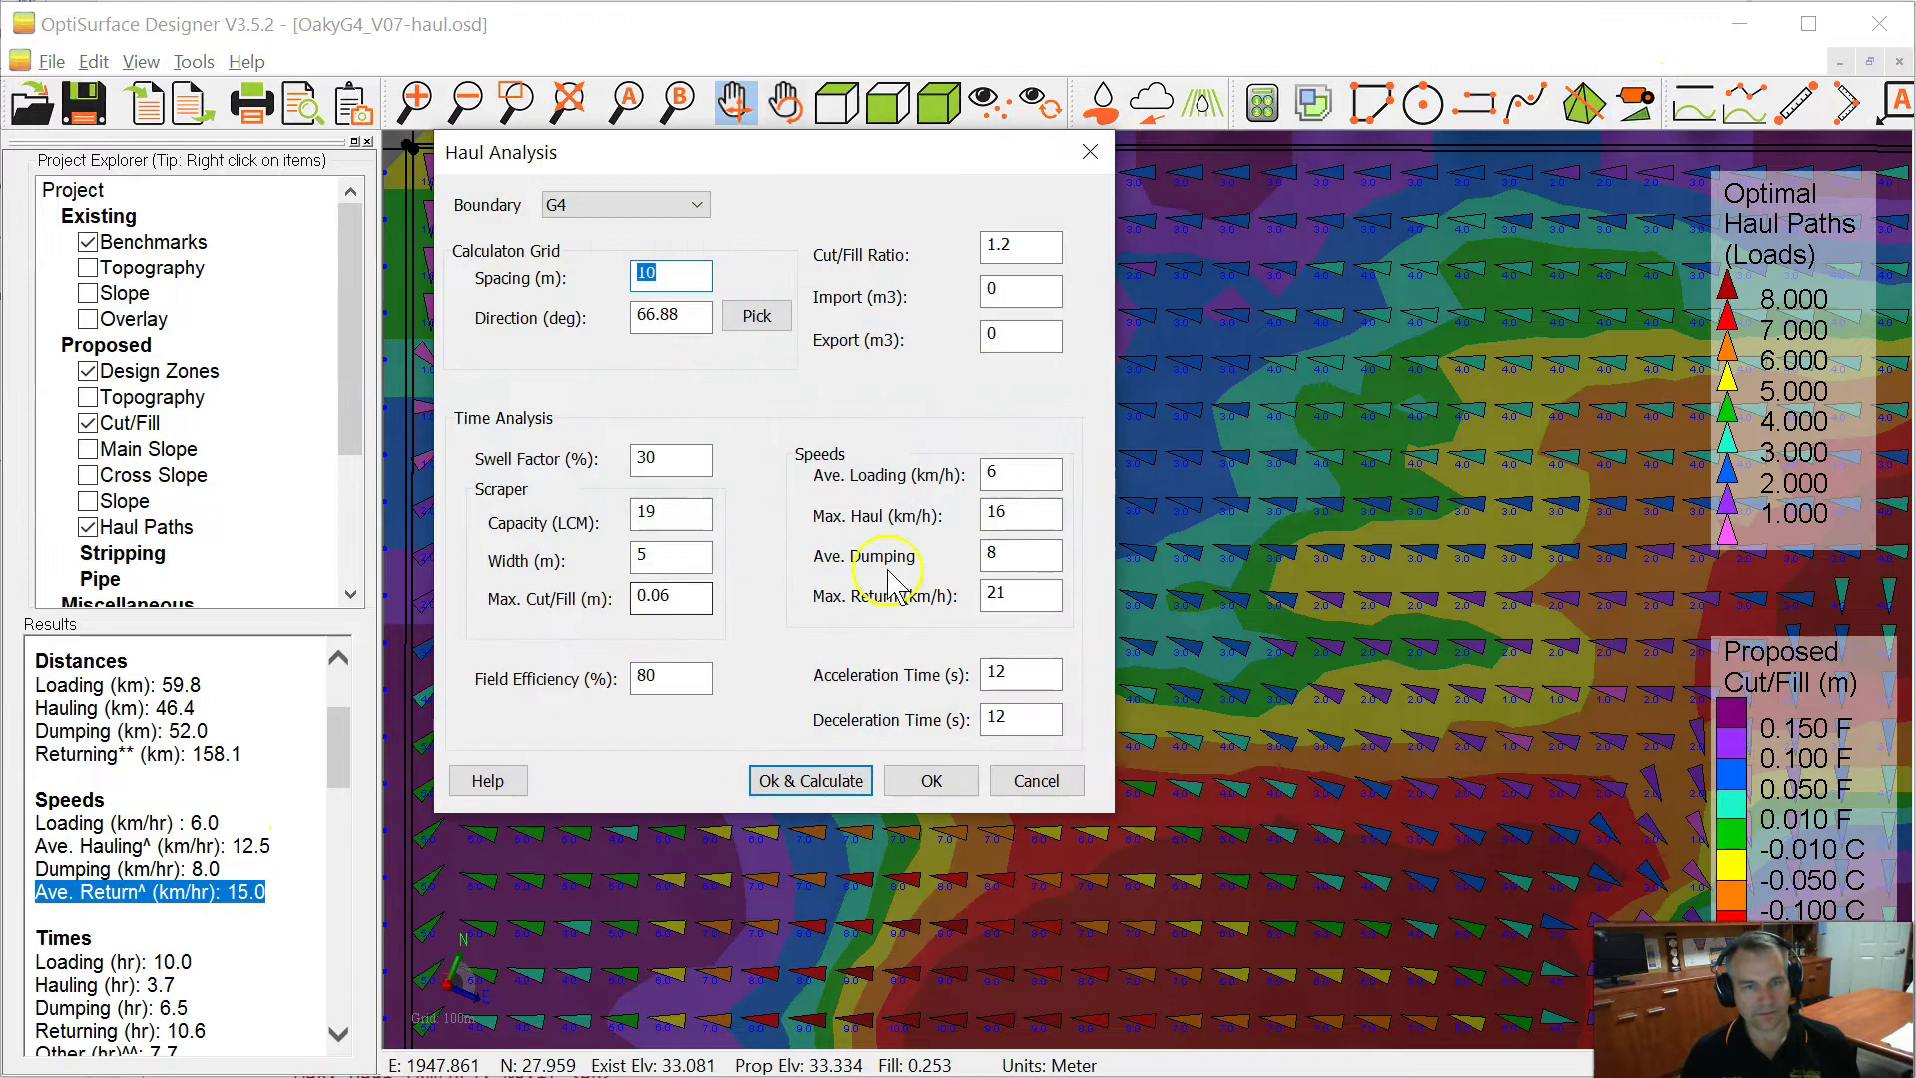
{"action": "double_click", "coordinate": [1003, 511]}
{"action": "double_click", "coordinate": [1001, 593]}
{"action": "double_click", "coordinate": [998, 672]}
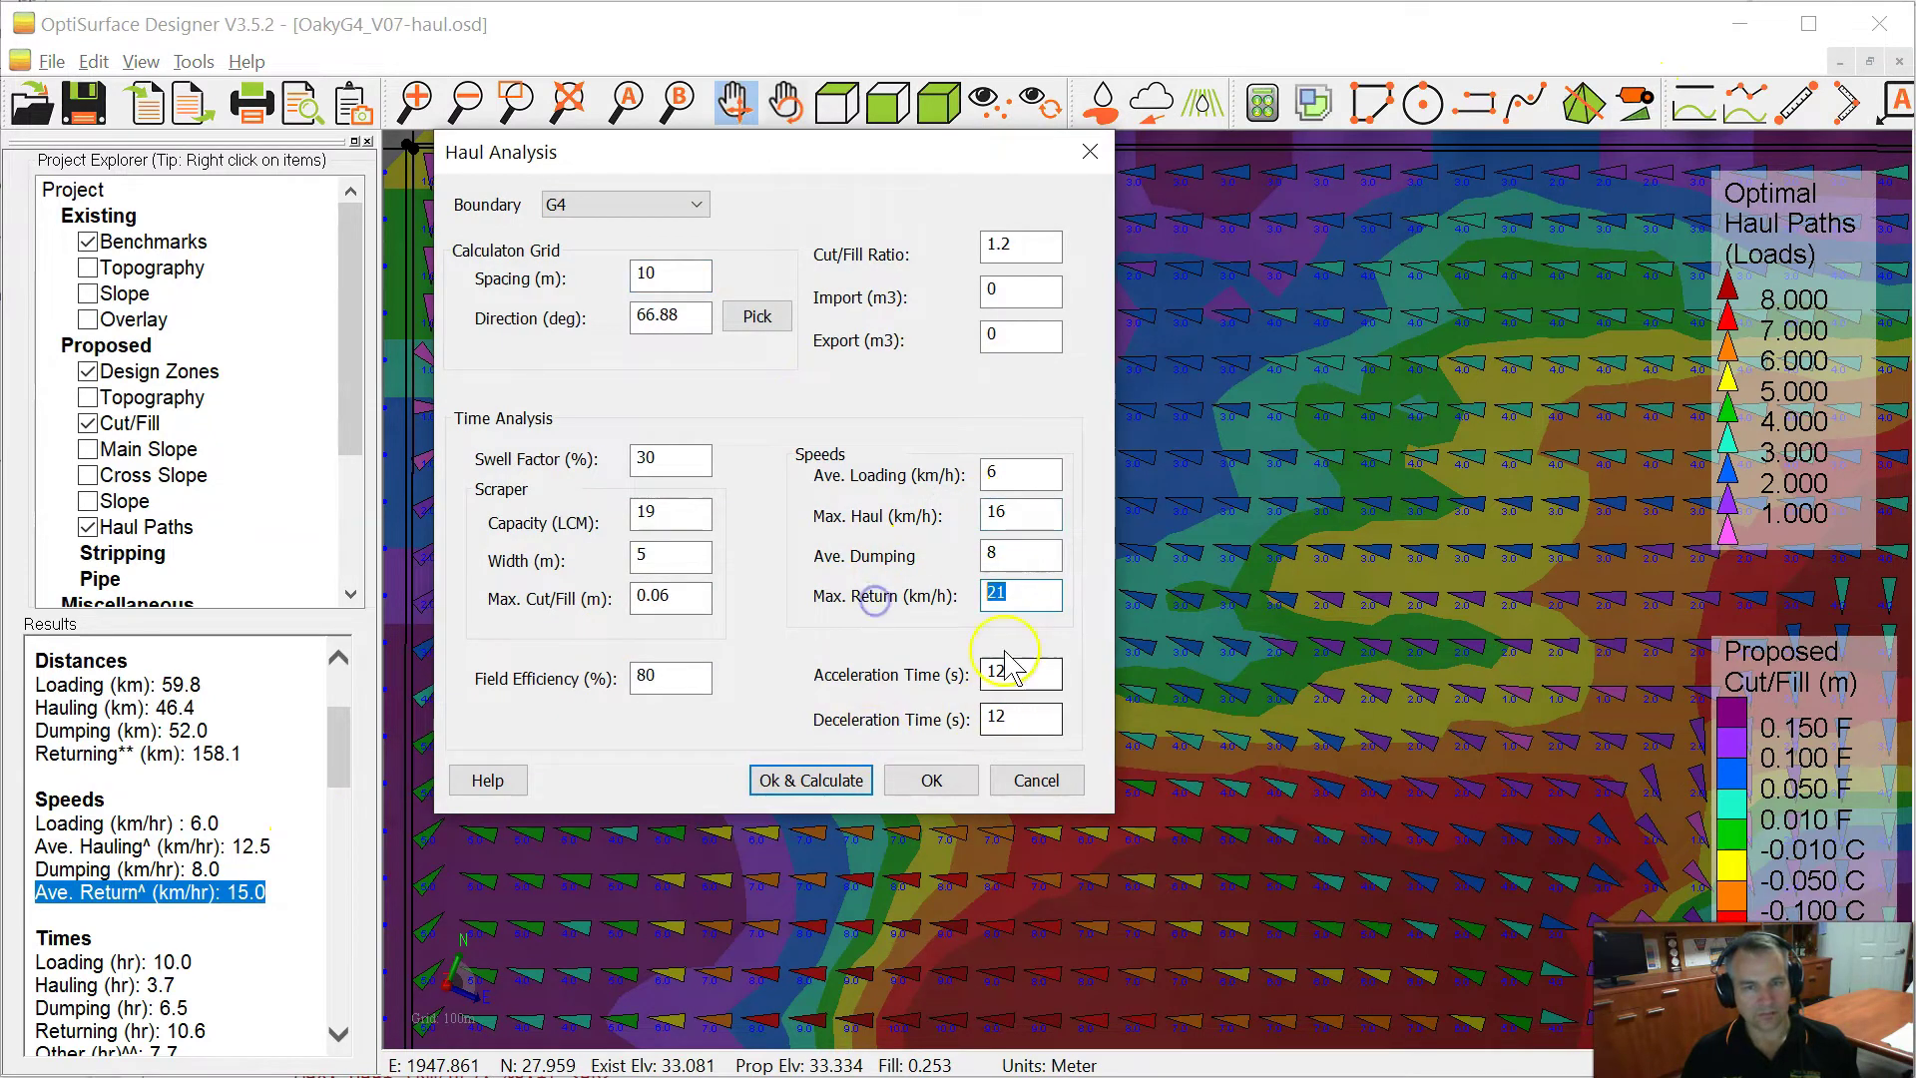
{"action": "double_click", "coordinate": [1003, 716]}
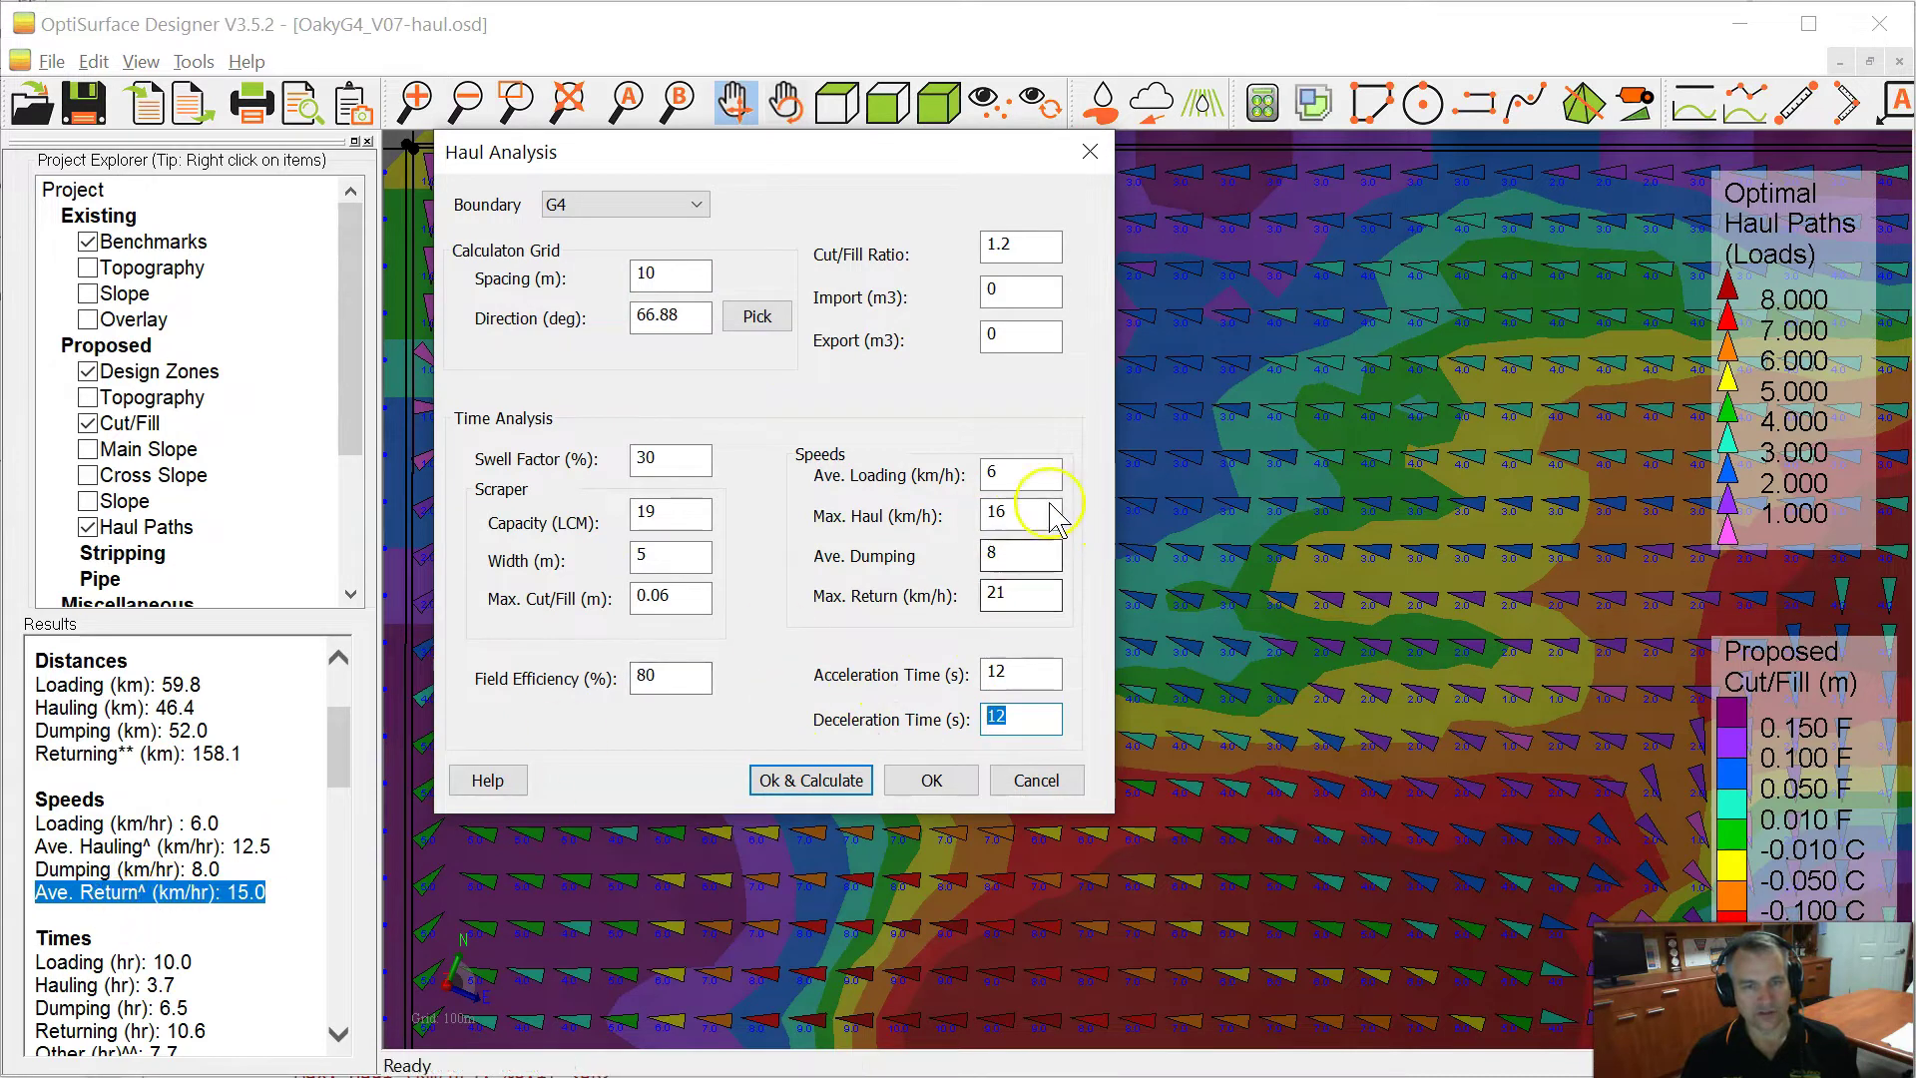
{"action": "double_click", "coordinate": [1000, 511]}
{"action": "double_click", "coordinate": [1036, 590]}
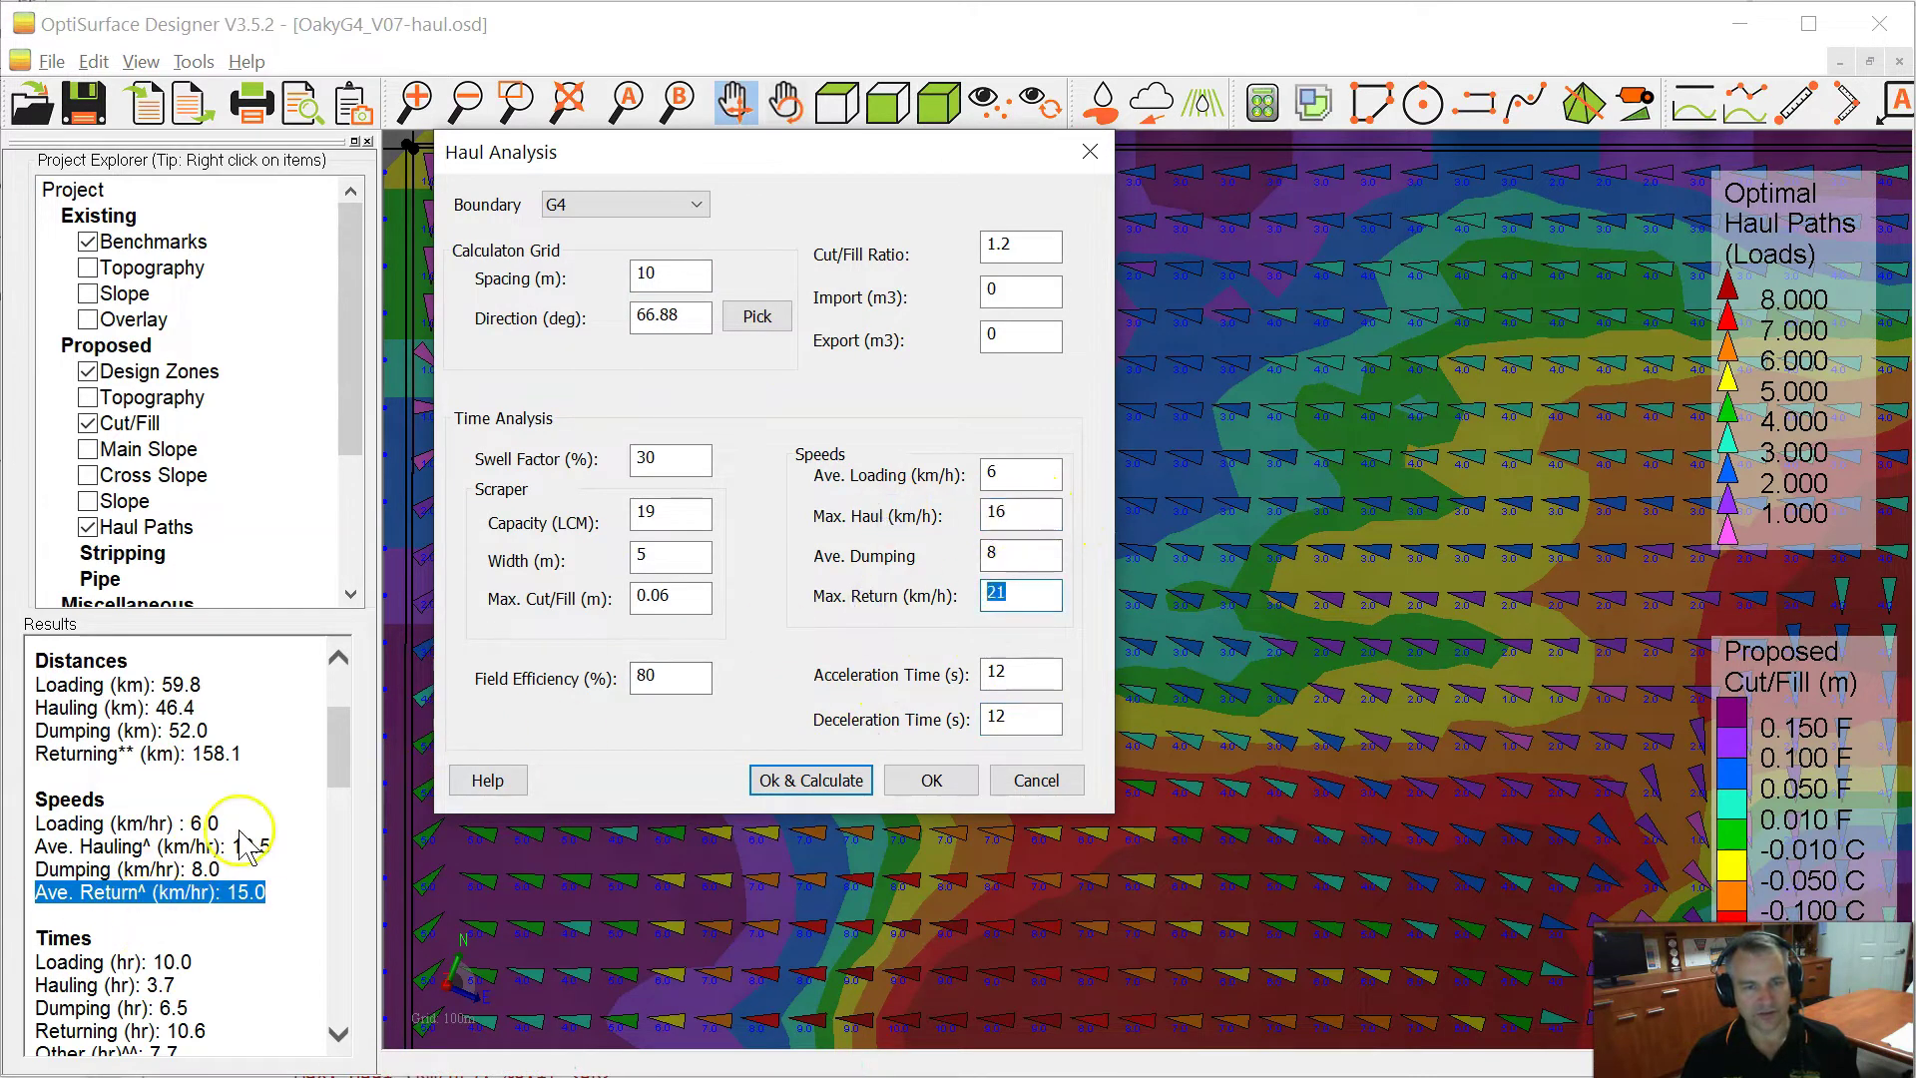
{"action": "left_click", "coordinate": [1022, 782]}
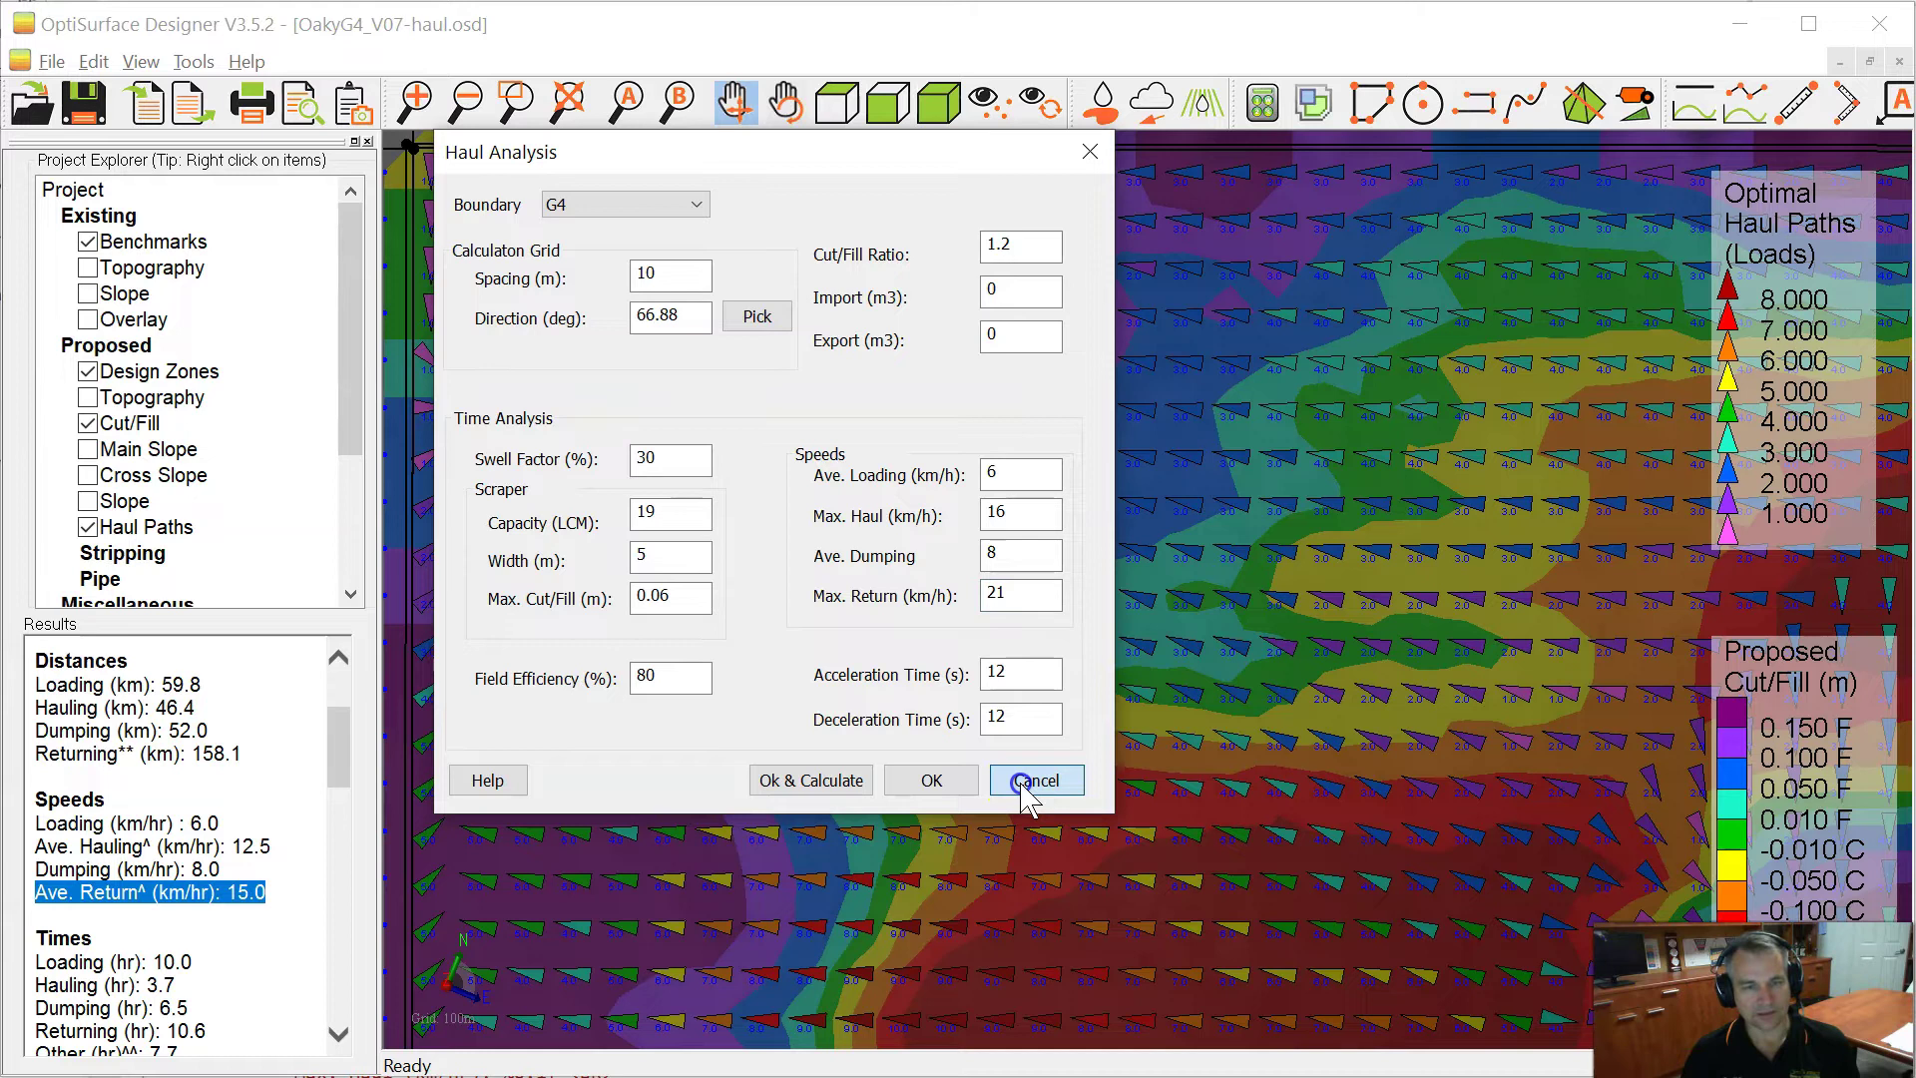
Highlight the G4 time results, ending on the Other time of 7.7 hr
{"action": "scroll", "coordinate": [118, 926], "scroll_direction": "up", "scroll_amount": 1}
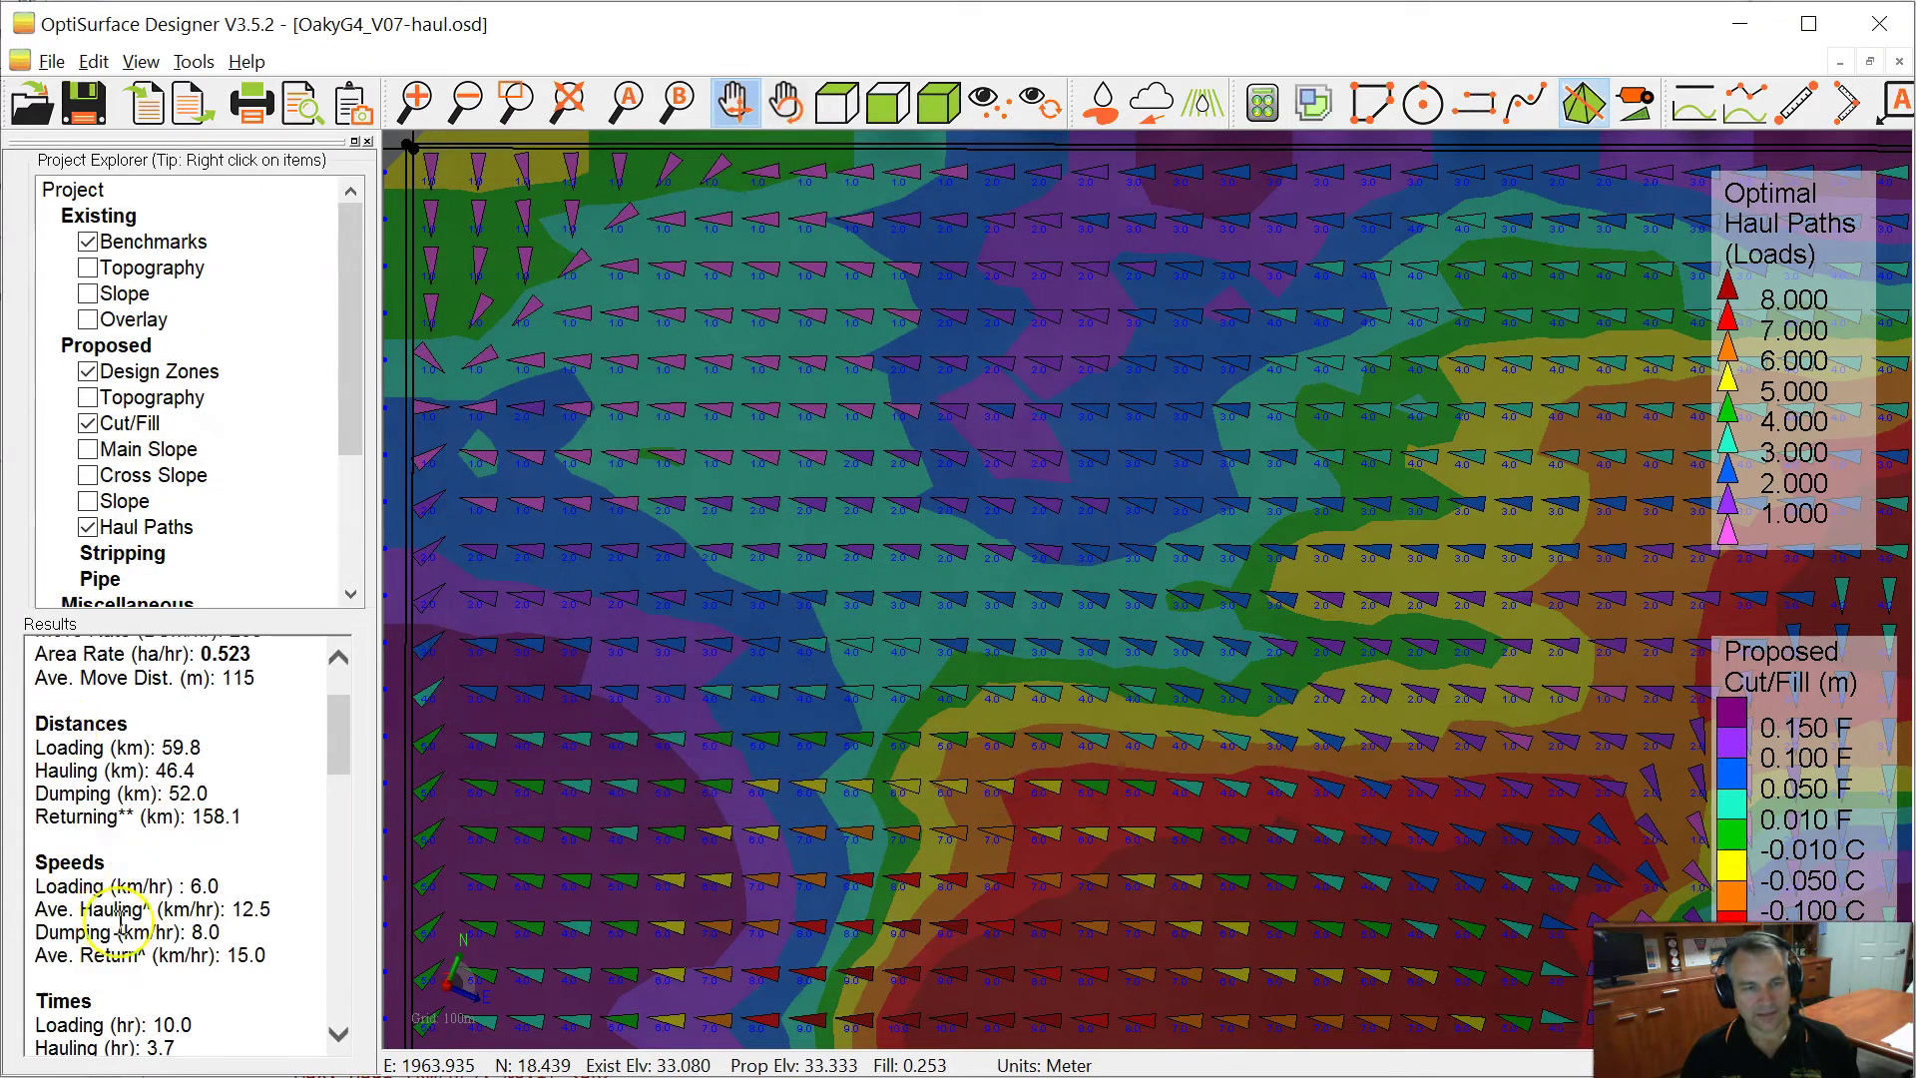
{"action": "scroll", "coordinate": [116, 919], "scroll_direction": "down", "scroll_amount": 2}
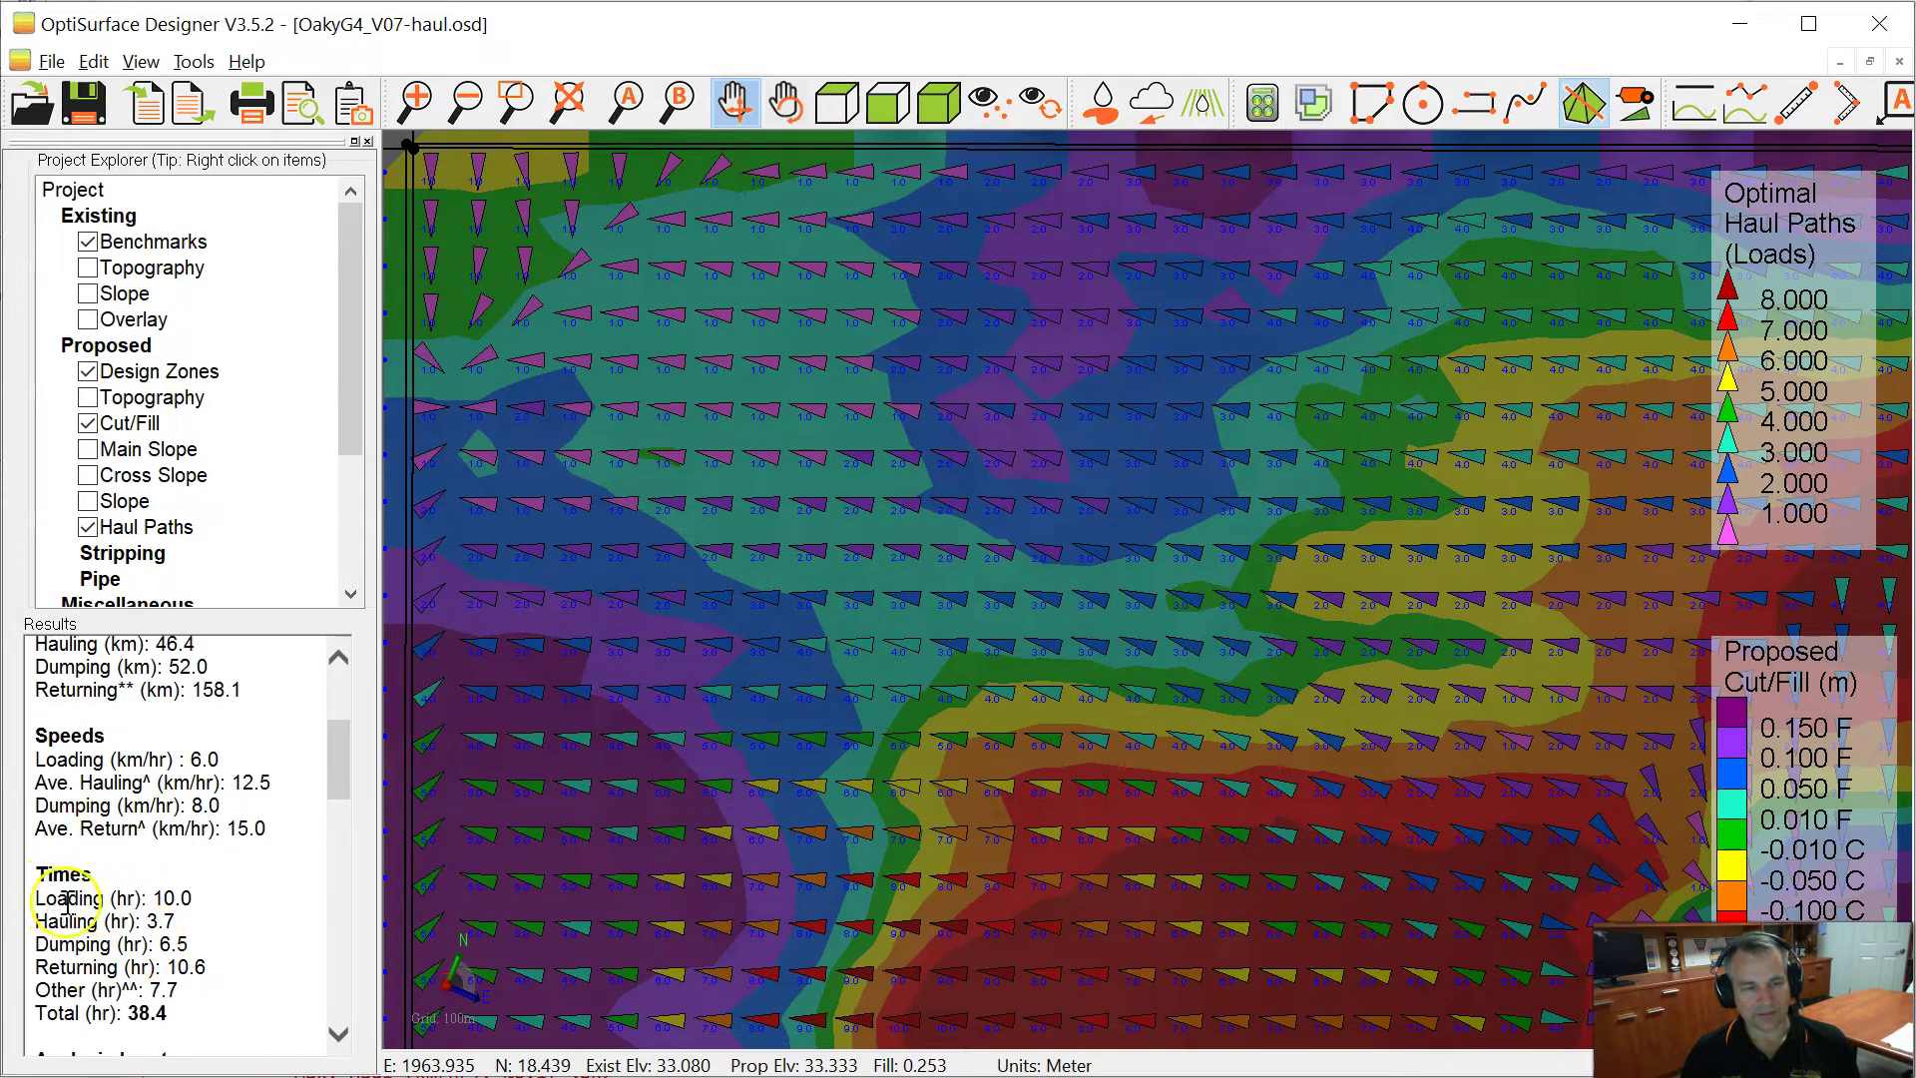
{"action": "left_click_drag", "start_coordinate": [65, 899], "coordinate": [248, 975]}
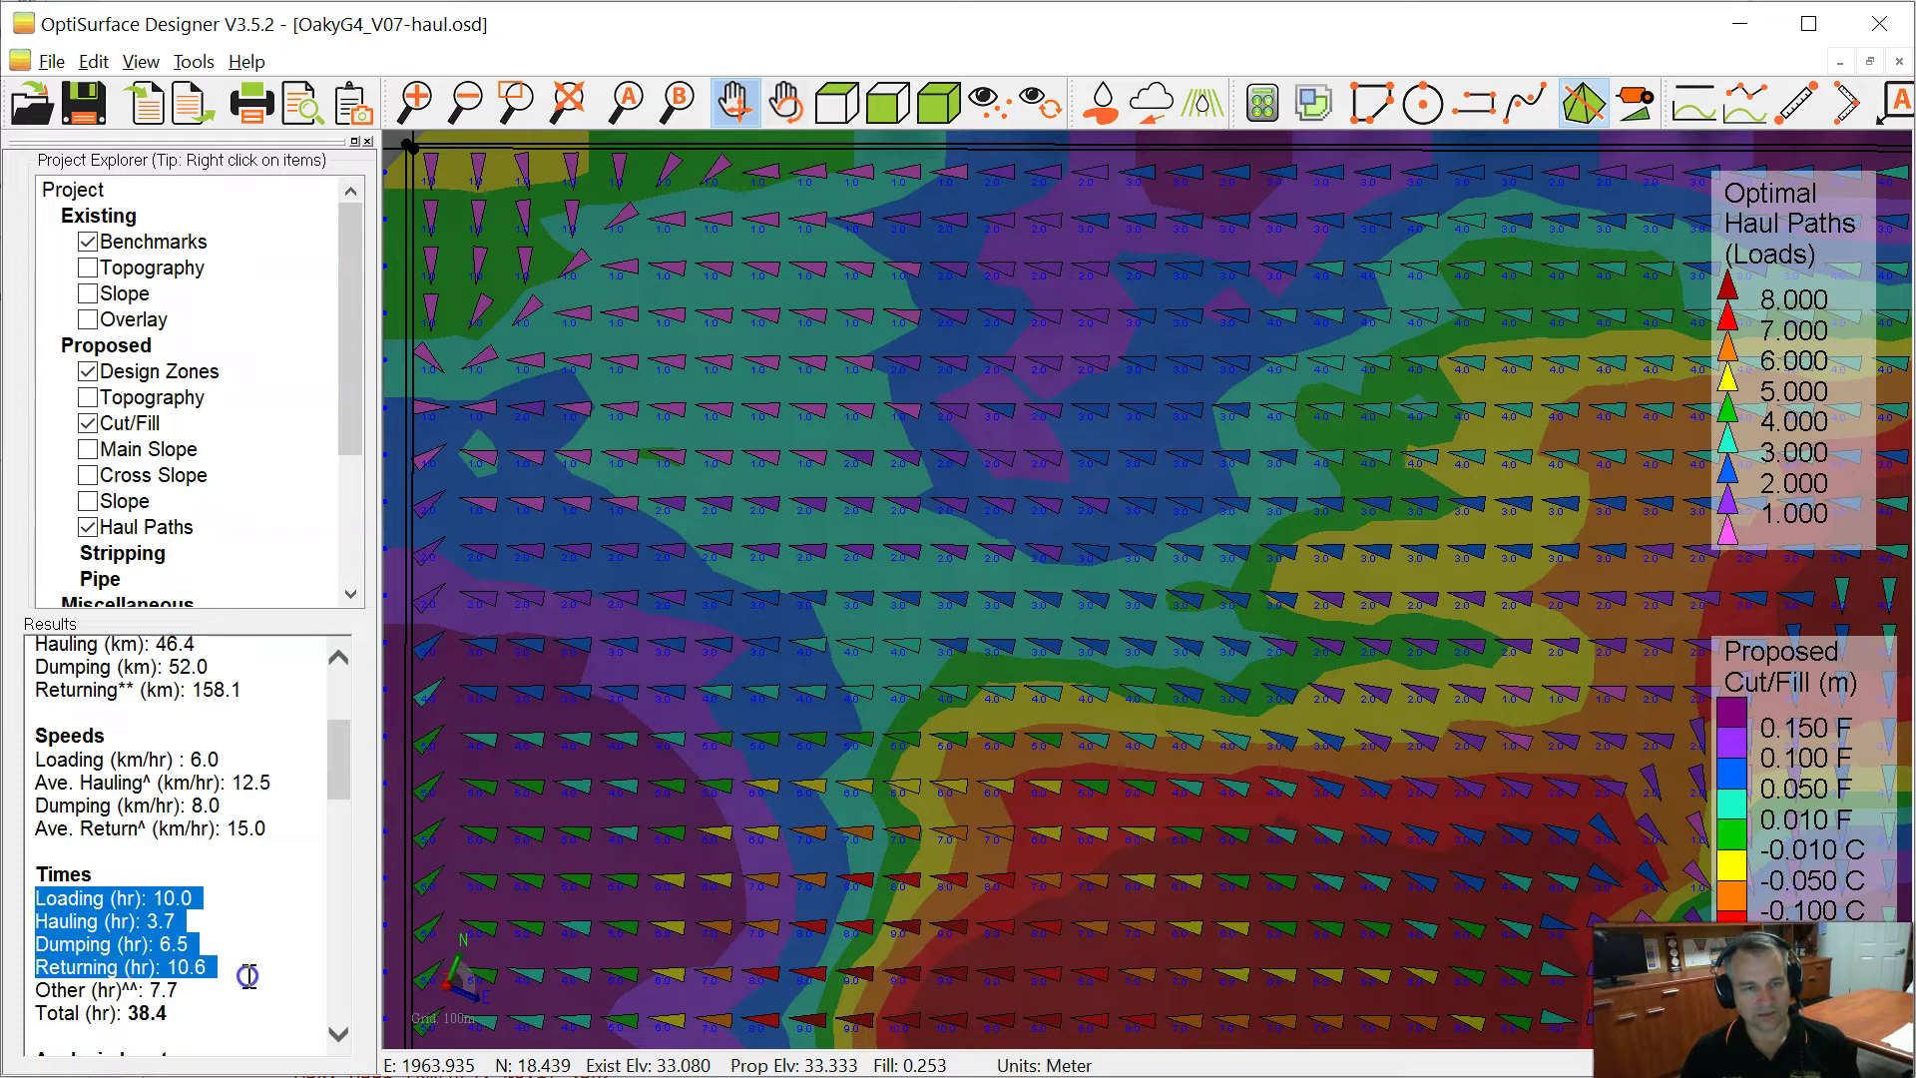
{"action": "scroll", "coordinate": [239, 976], "scroll_direction": "down", "scroll_amount": 2}
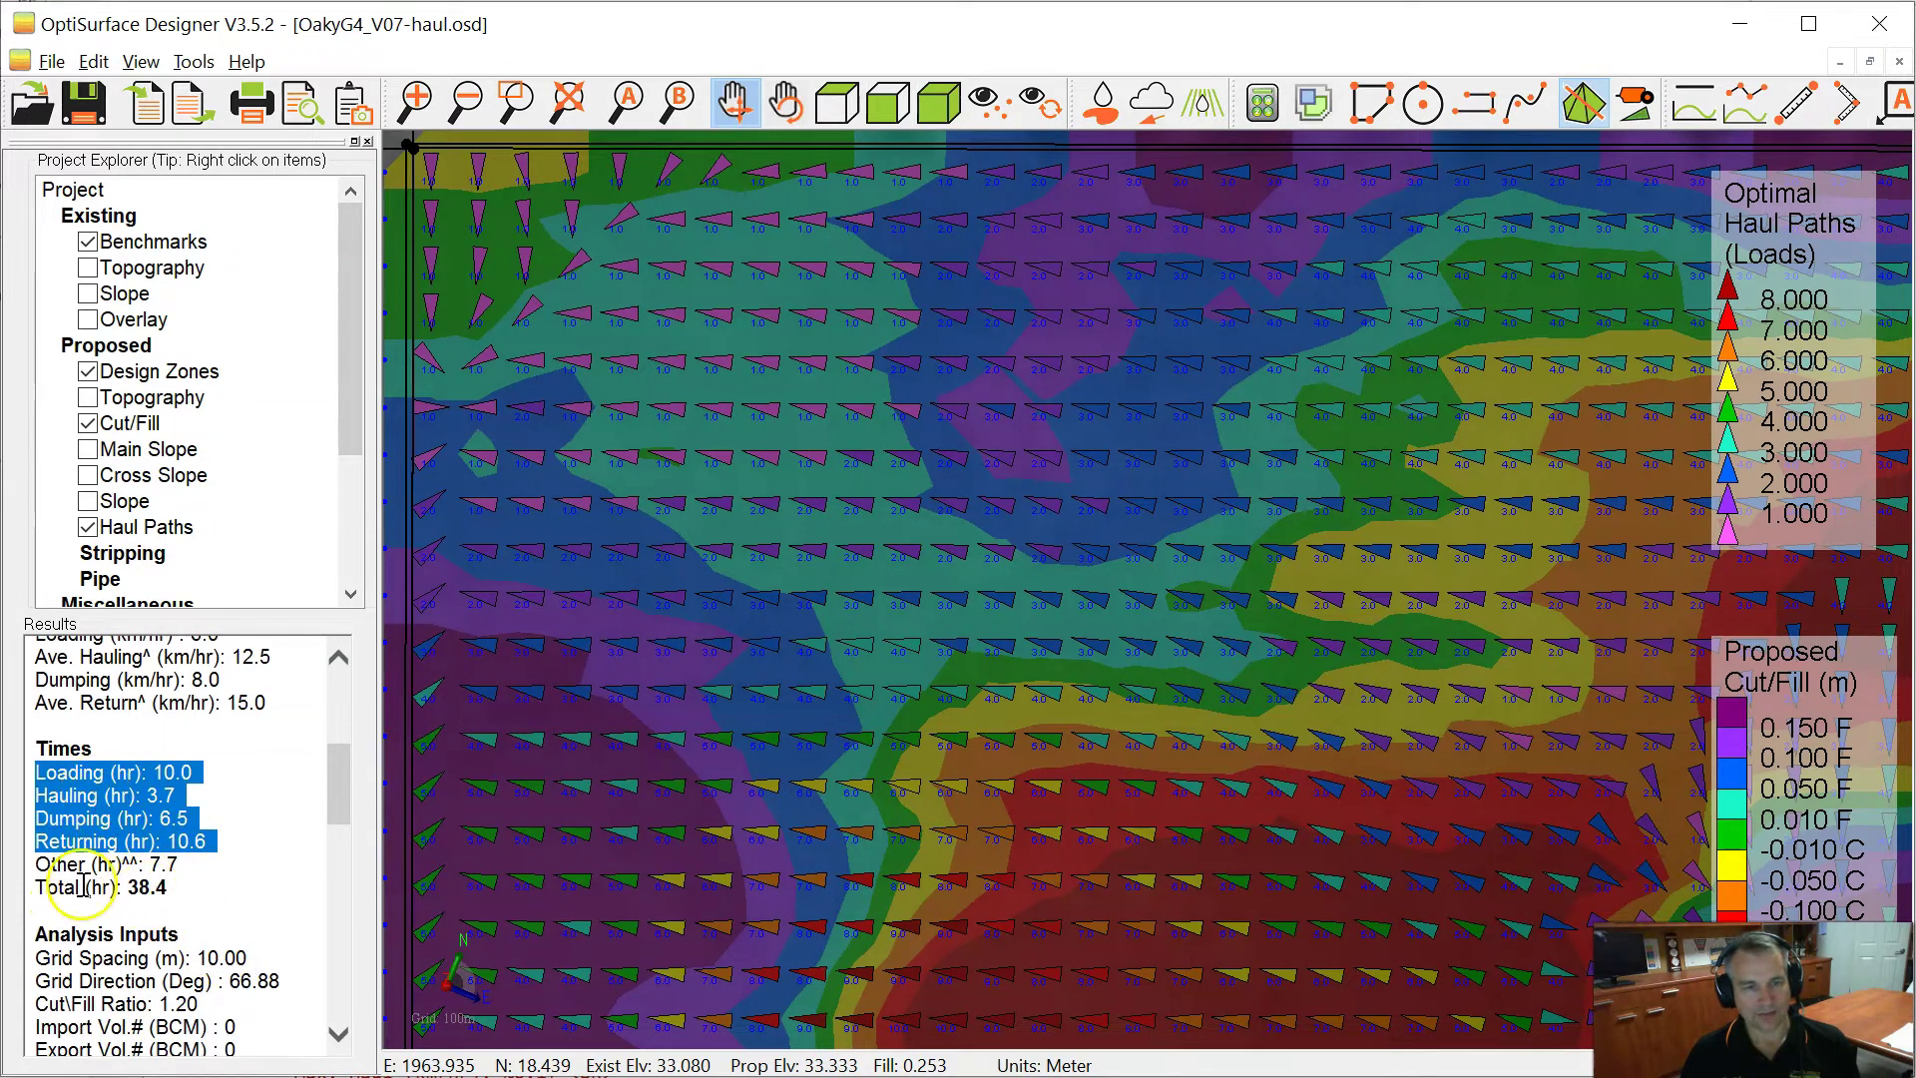
{"action": "left_click", "coordinate": [52, 865]}
{"action": "left_click_drag", "start_coordinate": [51, 864], "coordinate": [183, 867]}
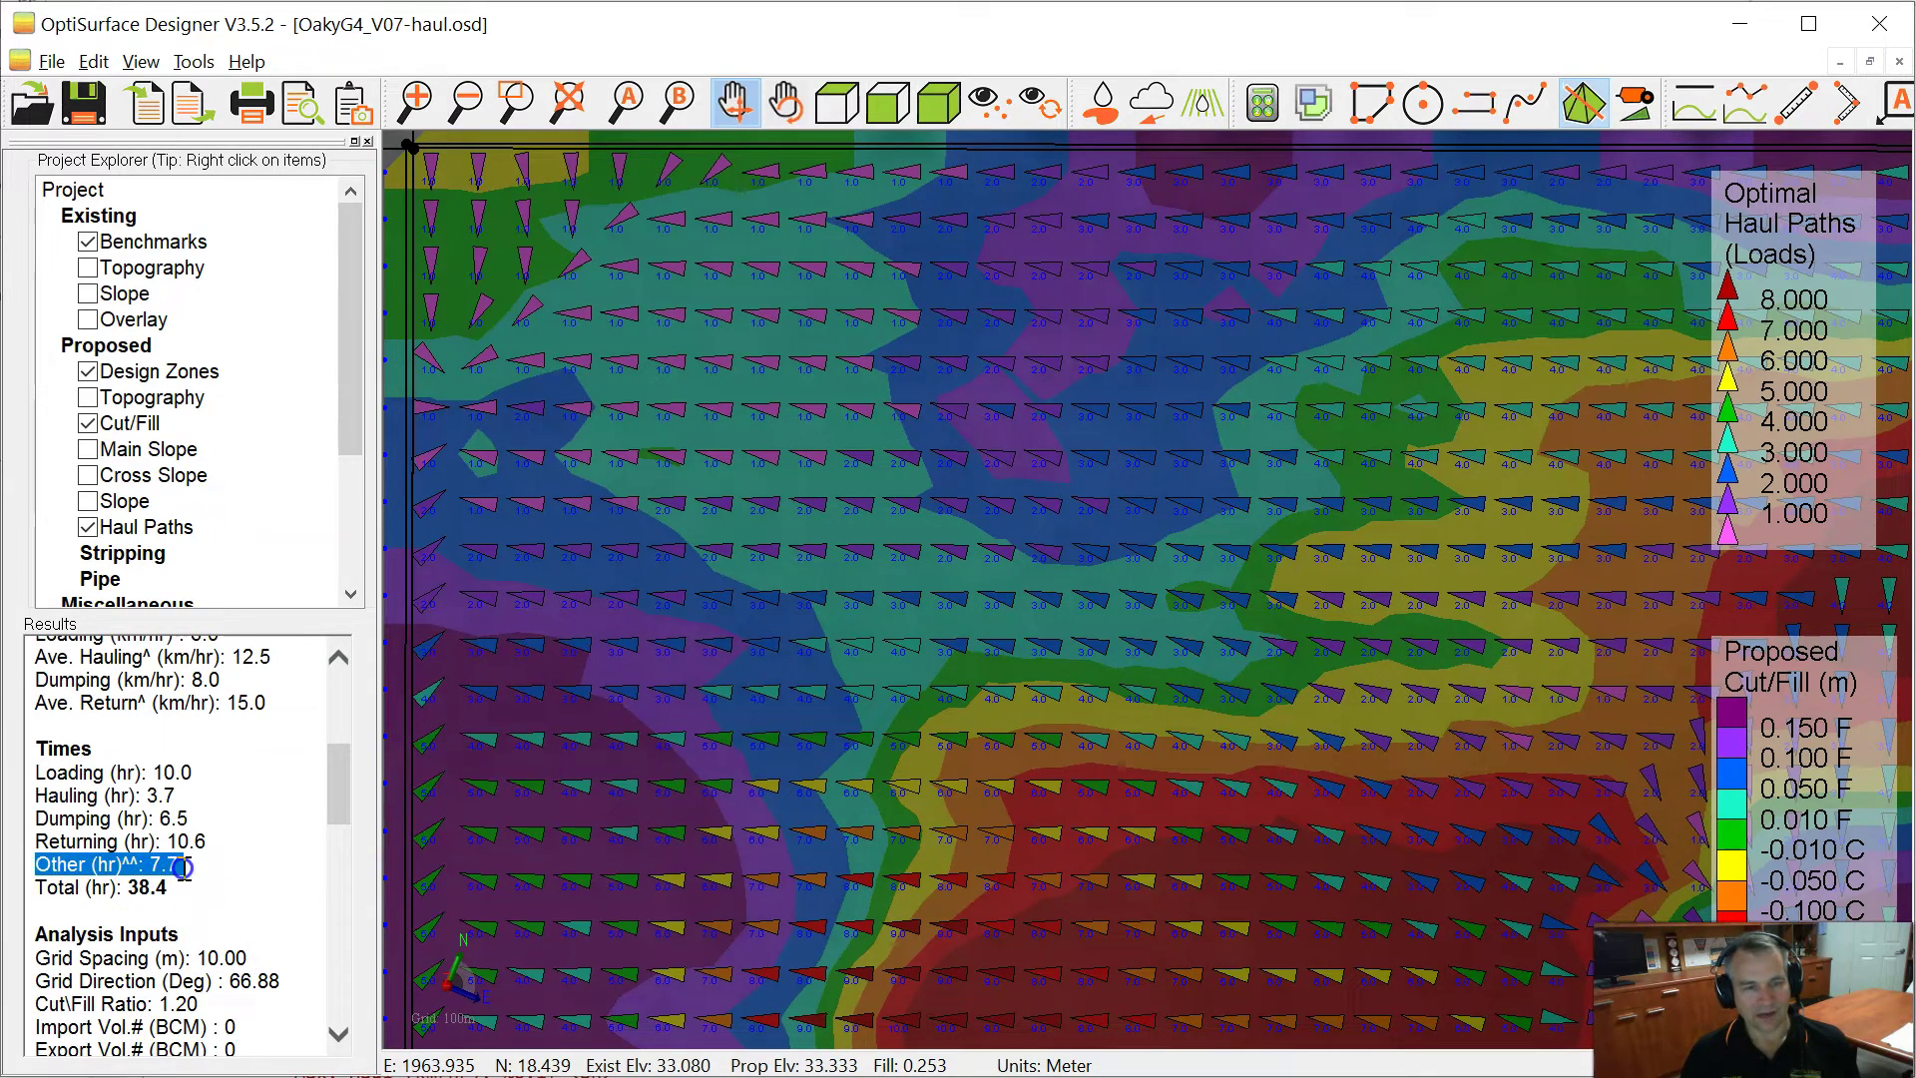
Check the 80 Field Efficiency in the Haul Analysis settings and close them unchanged
{"action": "double_click", "coordinate": [1441, 176]}
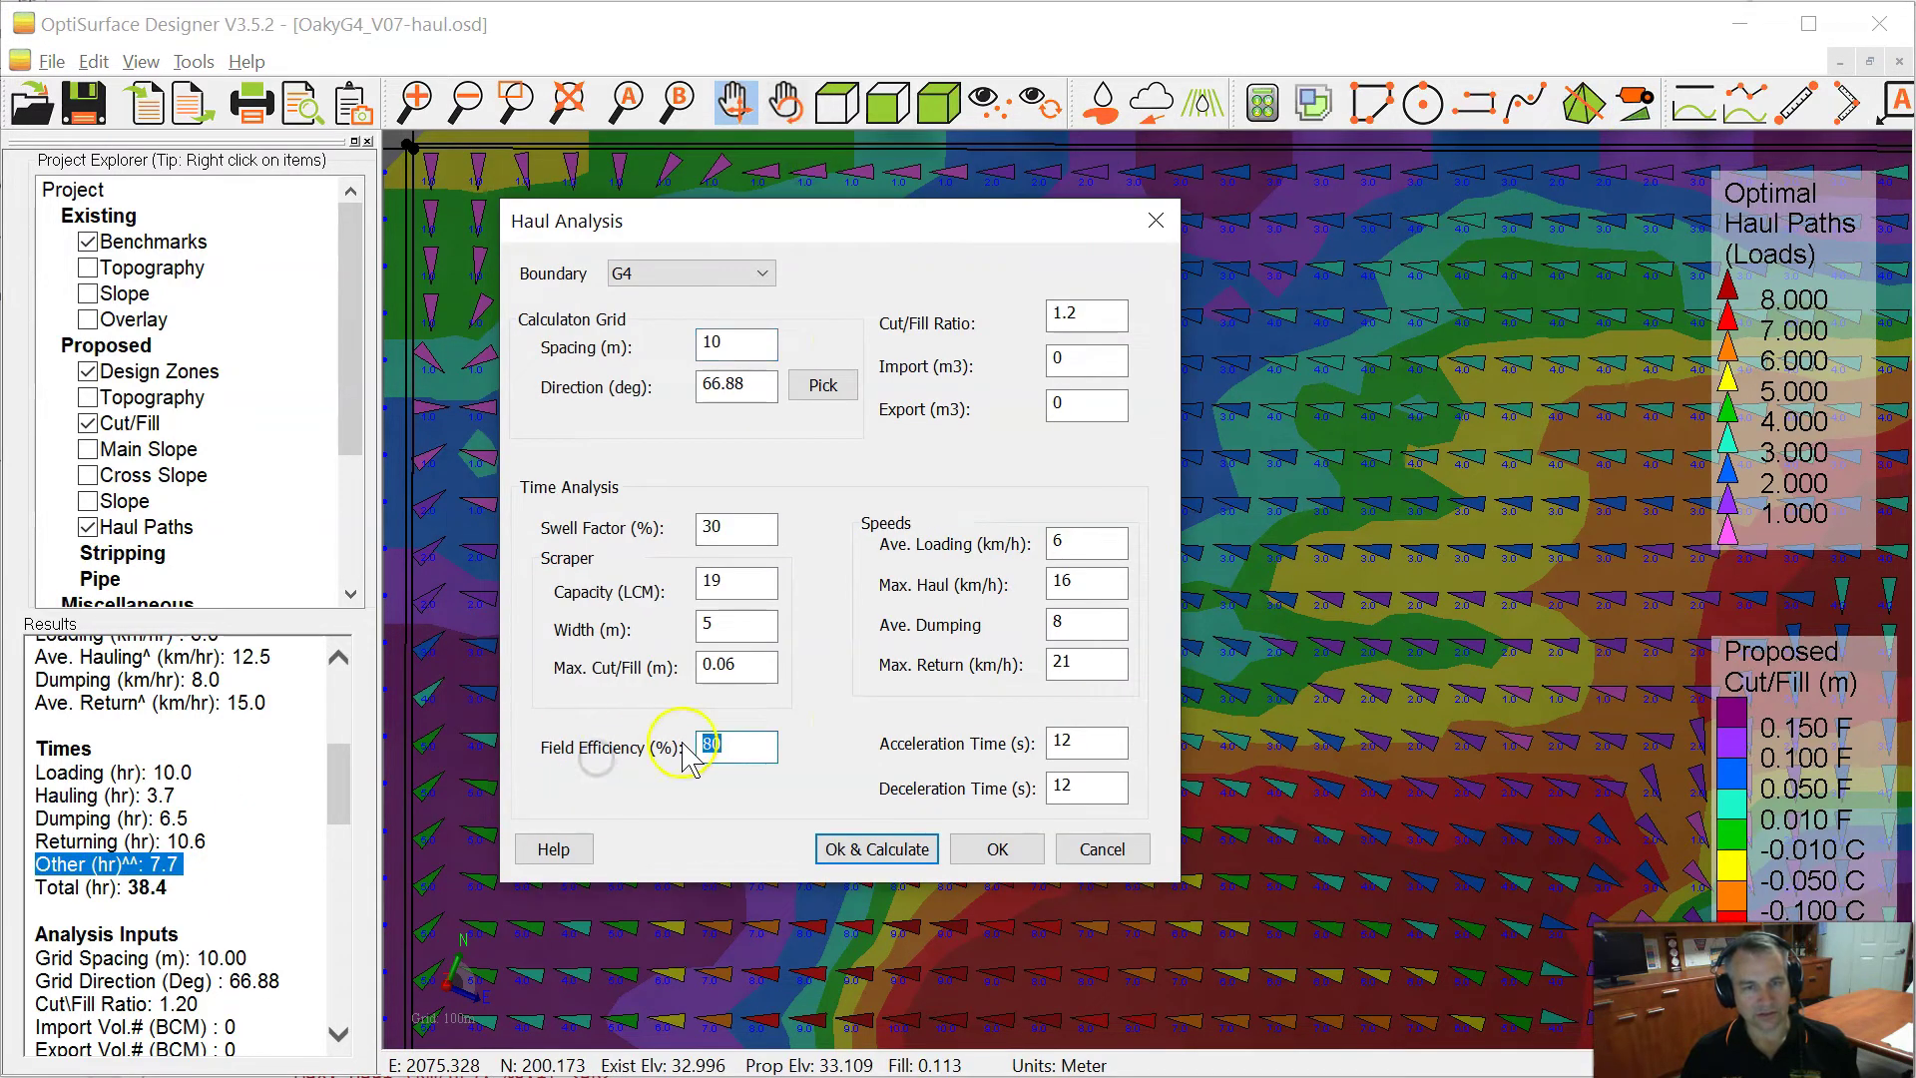
{"action": "left_click", "coordinate": [741, 738]}
{"action": "left_click", "coordinate": [1137, 851]}
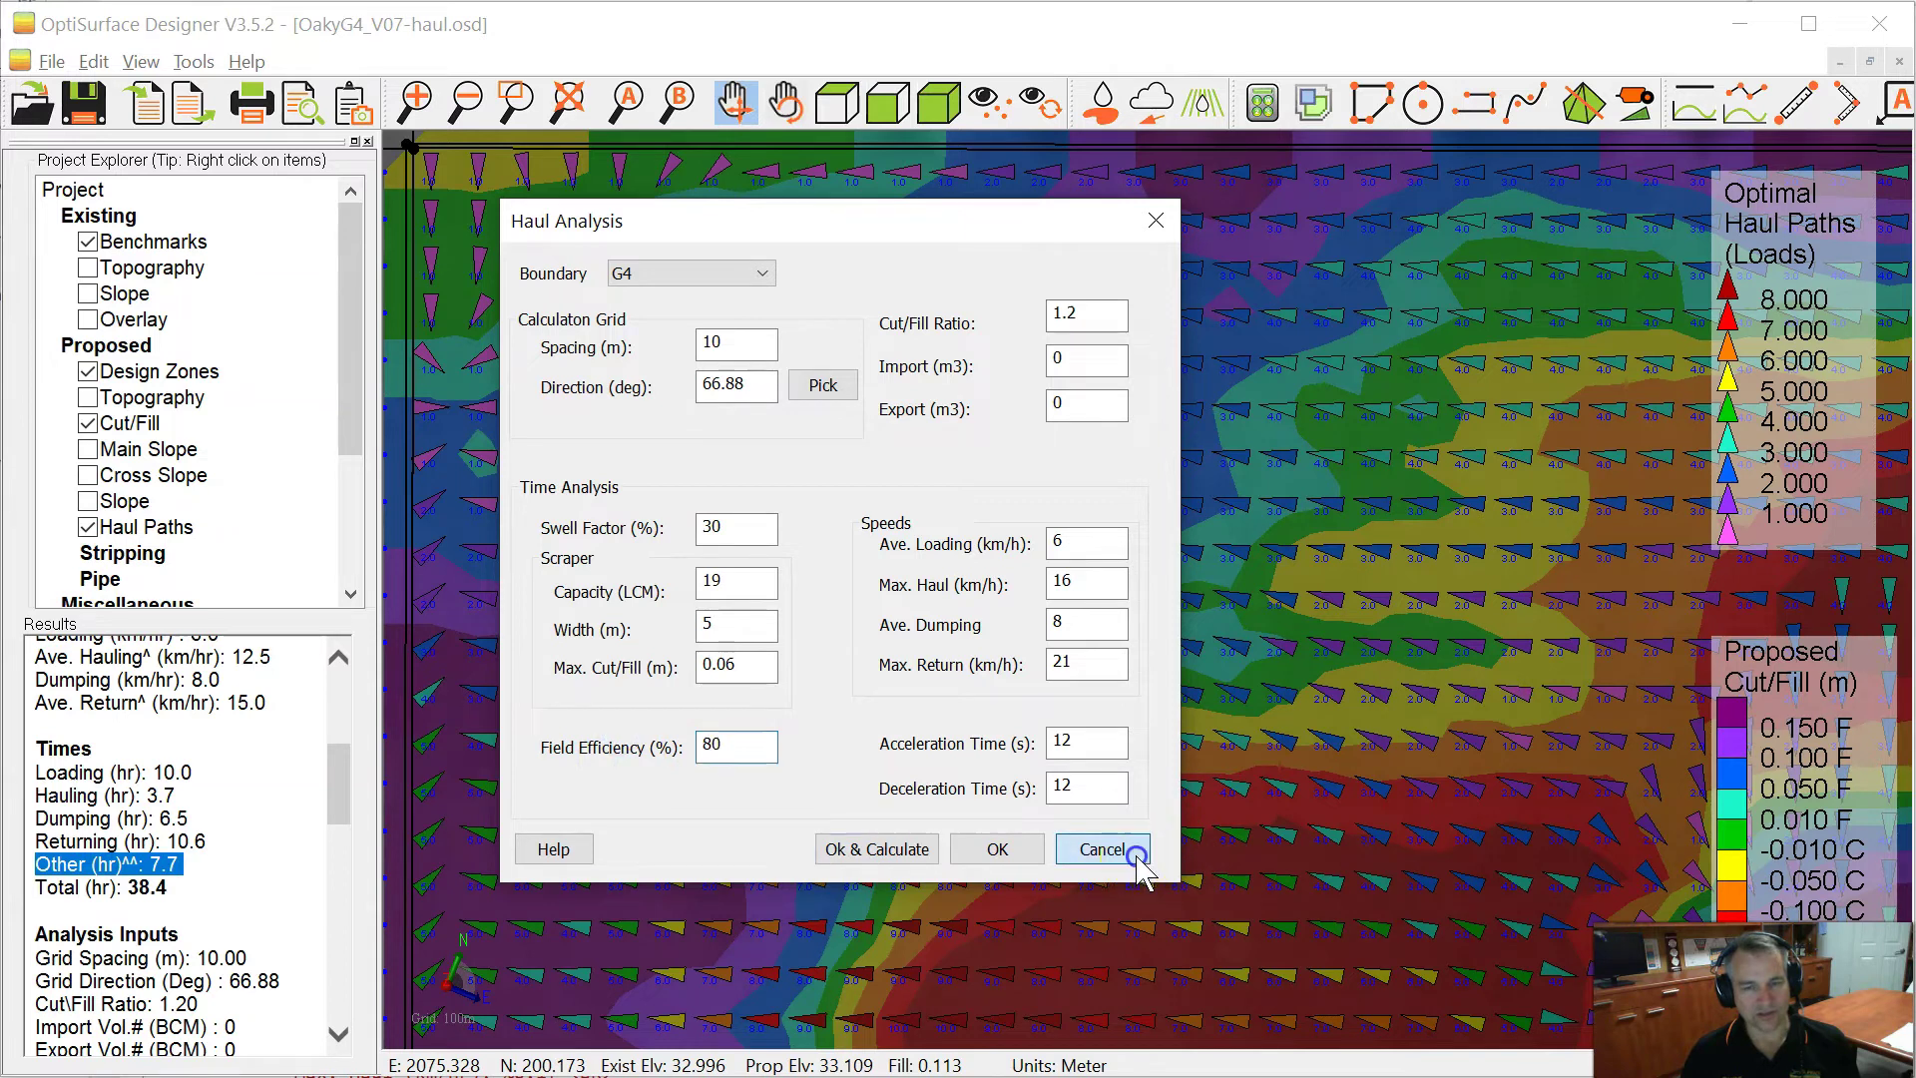
Highlight the 38.4 hr Total time, then the Analysis Inputs block through Field Eff
{"action": "scroll", "coordinate": [179, 829], "scroll_direction": "down", "scroll_amount": 1}
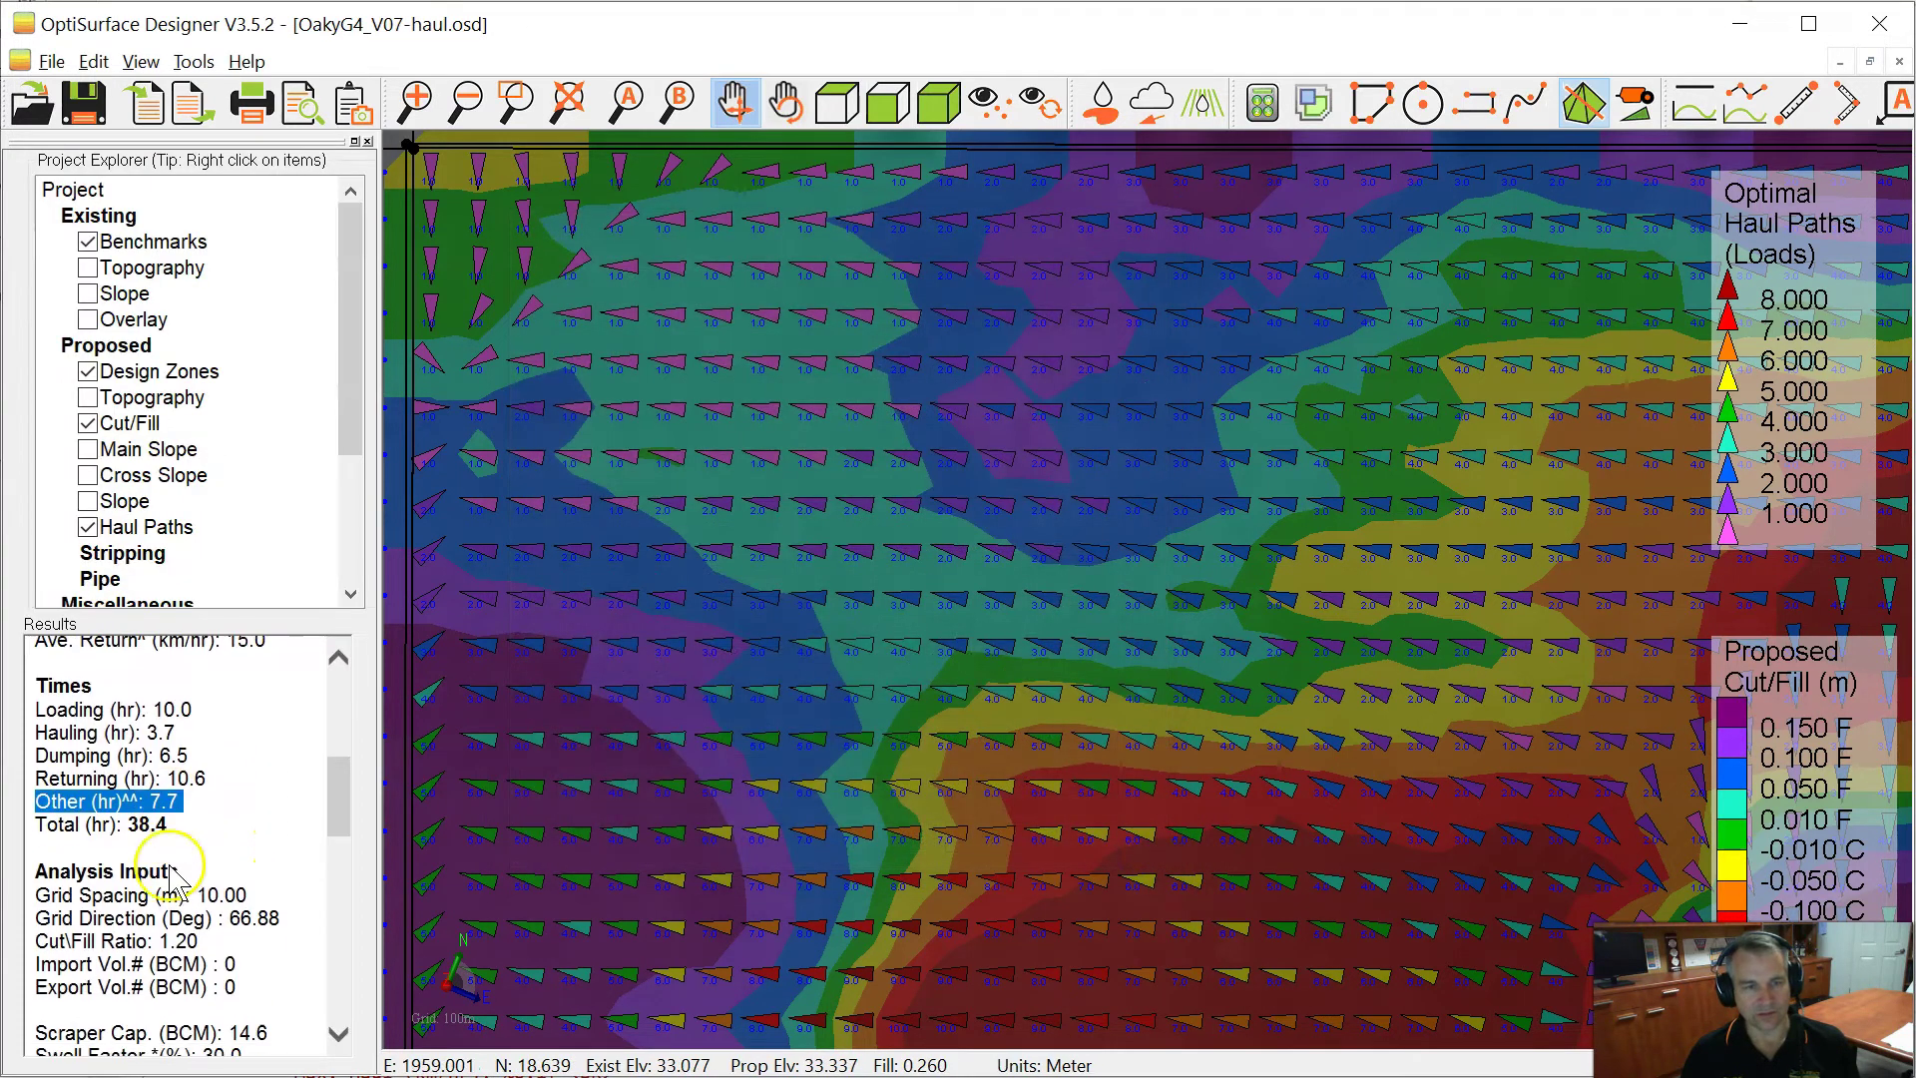
{"action": "left_click", "coordinate": [188, 827]}
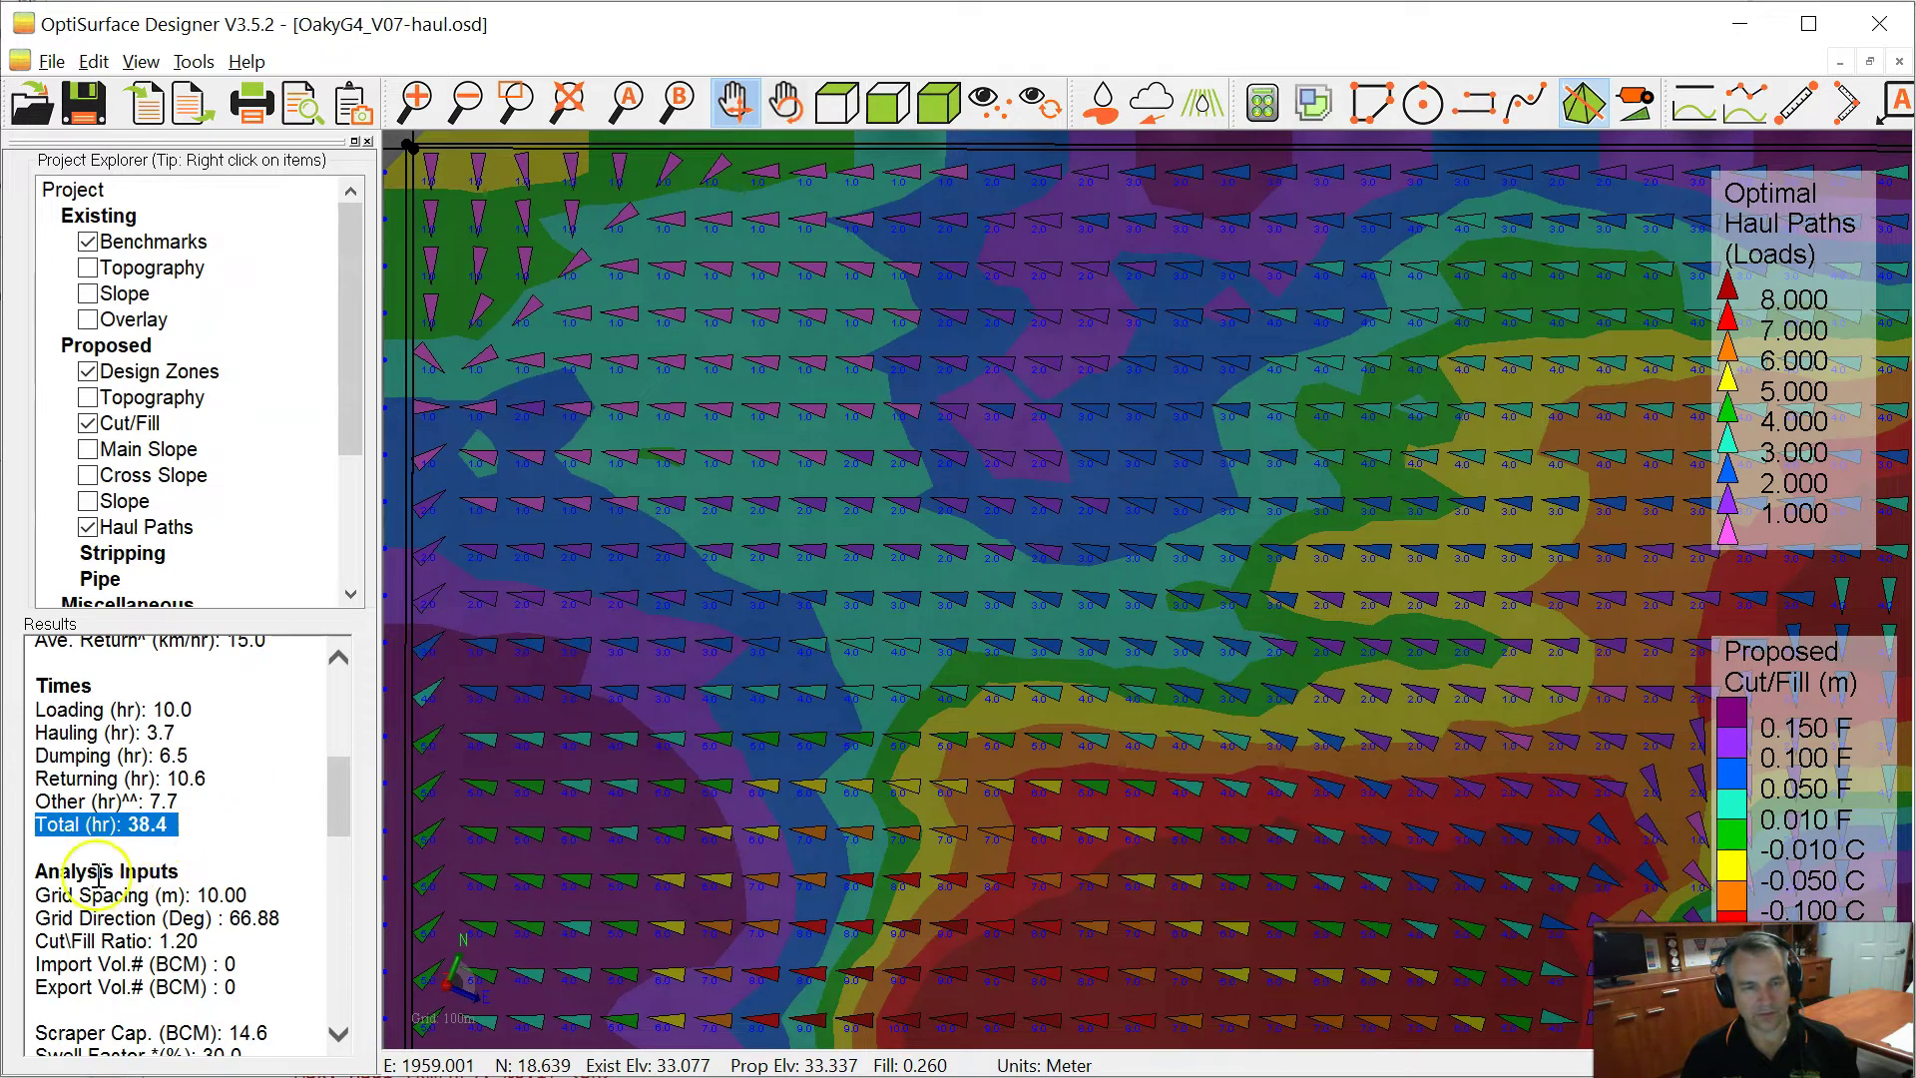
{"action": "left_click", "coordinate": [57, 870]}
{"action": "scroll", "coordinate": [47, 754], "scroll_direction": "down", "scroll_amount": 2}
{"action": "left_click_drag", "start_coordinate": [36, 752], "coordinate": [261, 1021]}
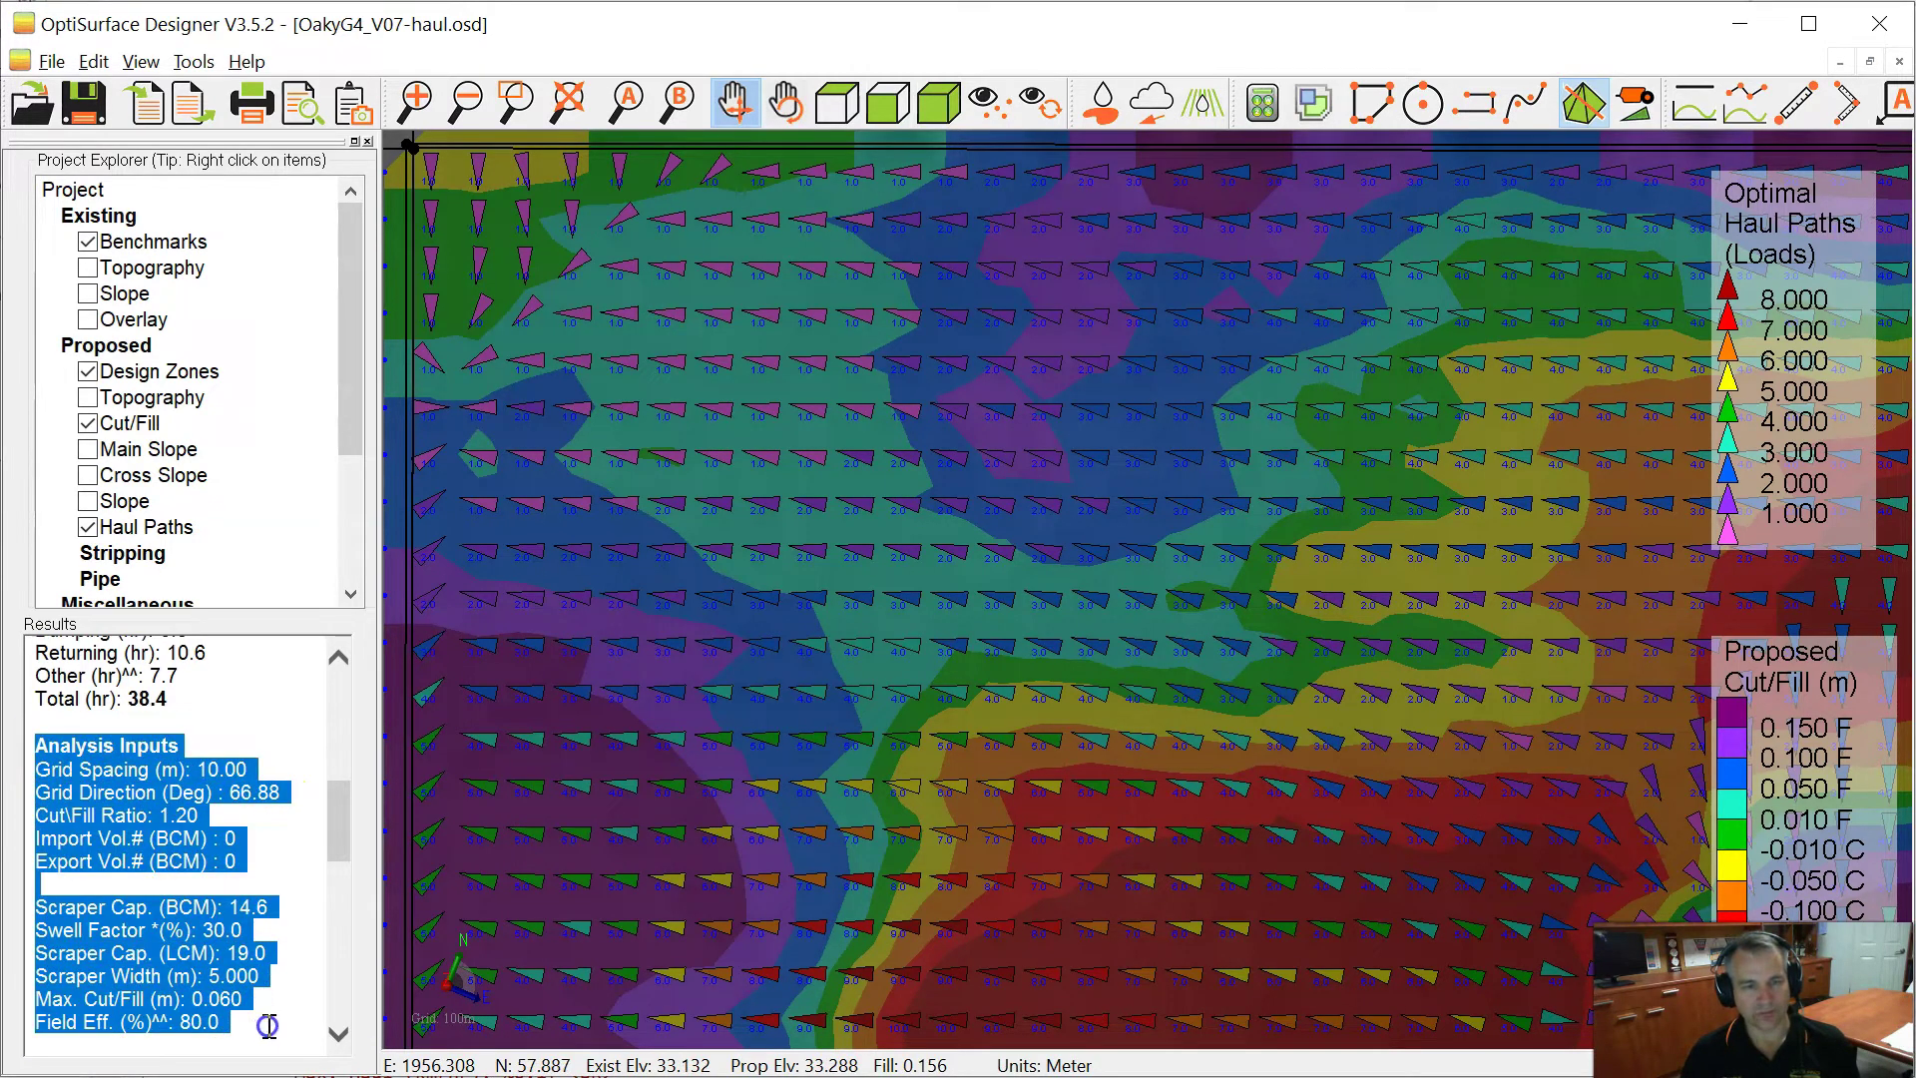
Cancel the Haul Analysis settings and highlight the Speeds results
{"action": "left_click", "coordinate": [1638, 104]}
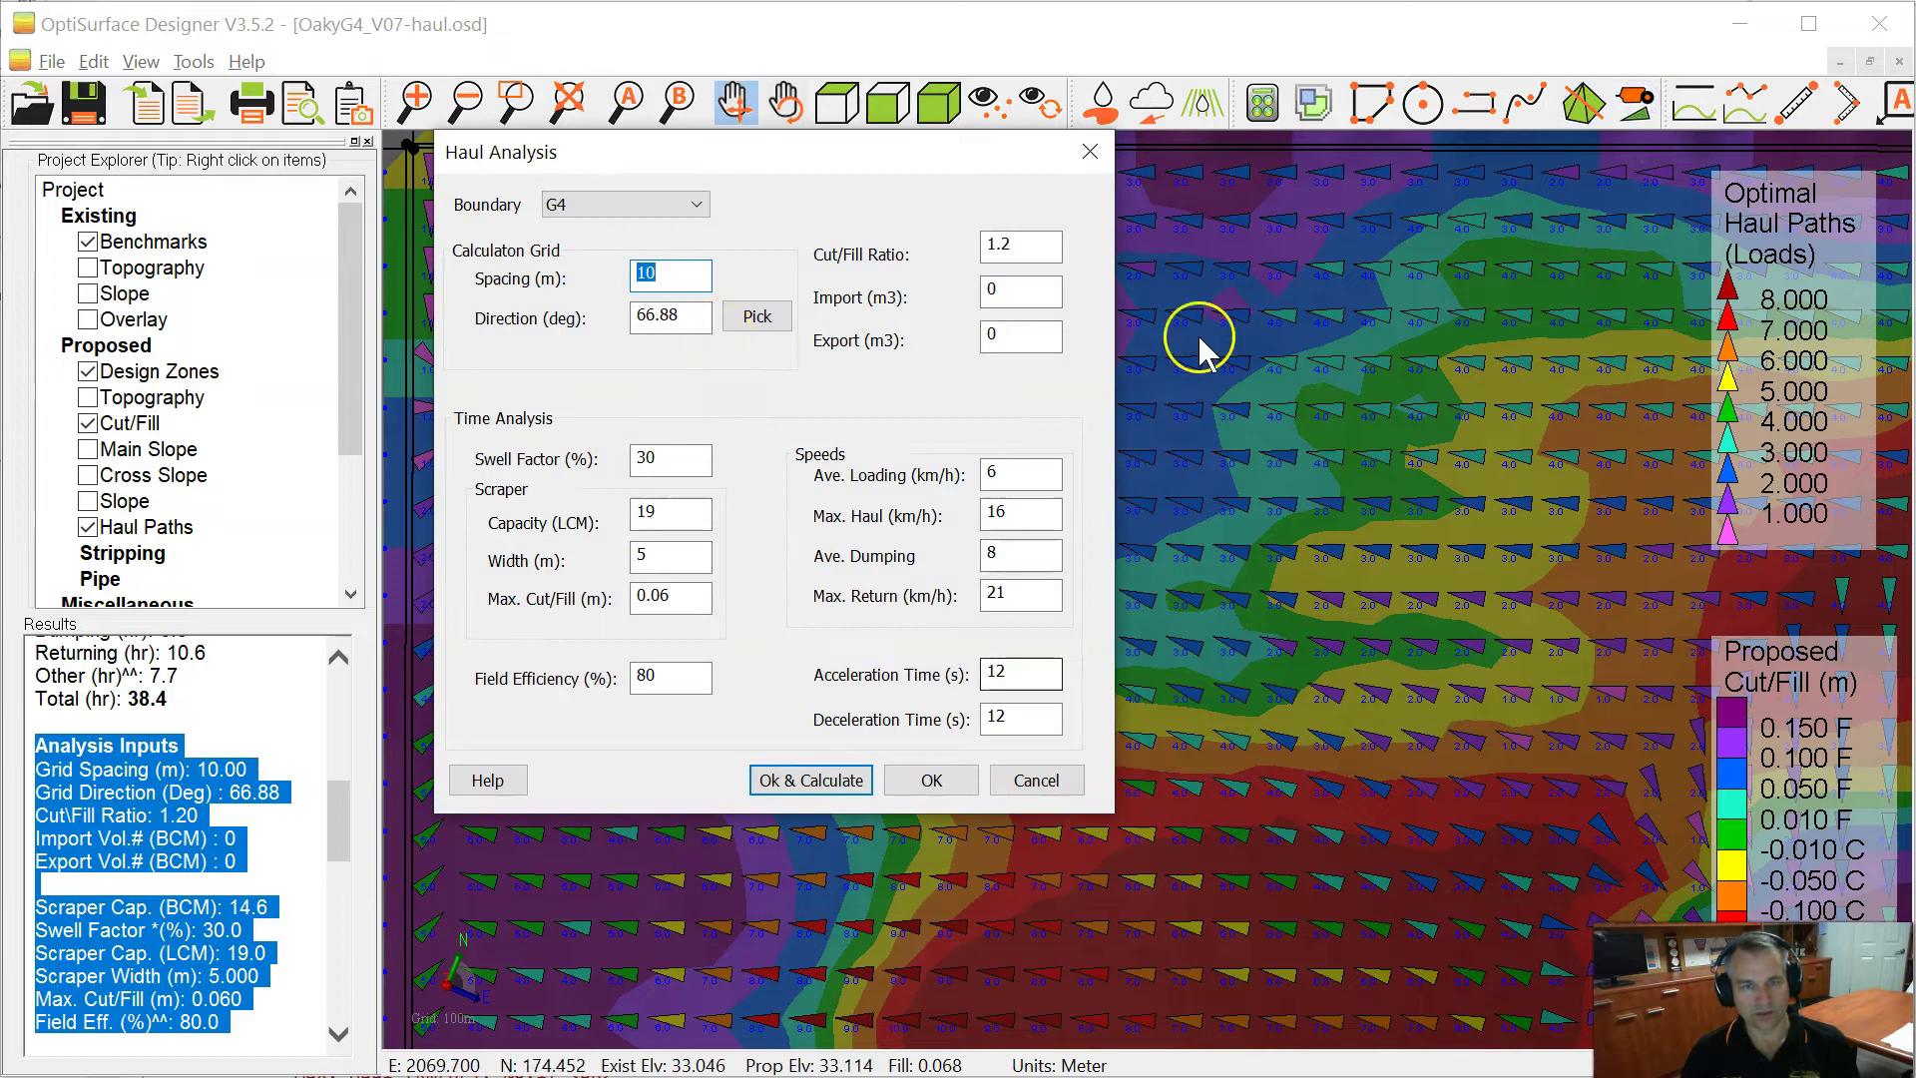
{"action": "left_click", "coordinate": [1060, 778]}
{"action": "scroll", "coordinate": [199, 848], "scroll_direction": "down", "scroll_amount": 5}
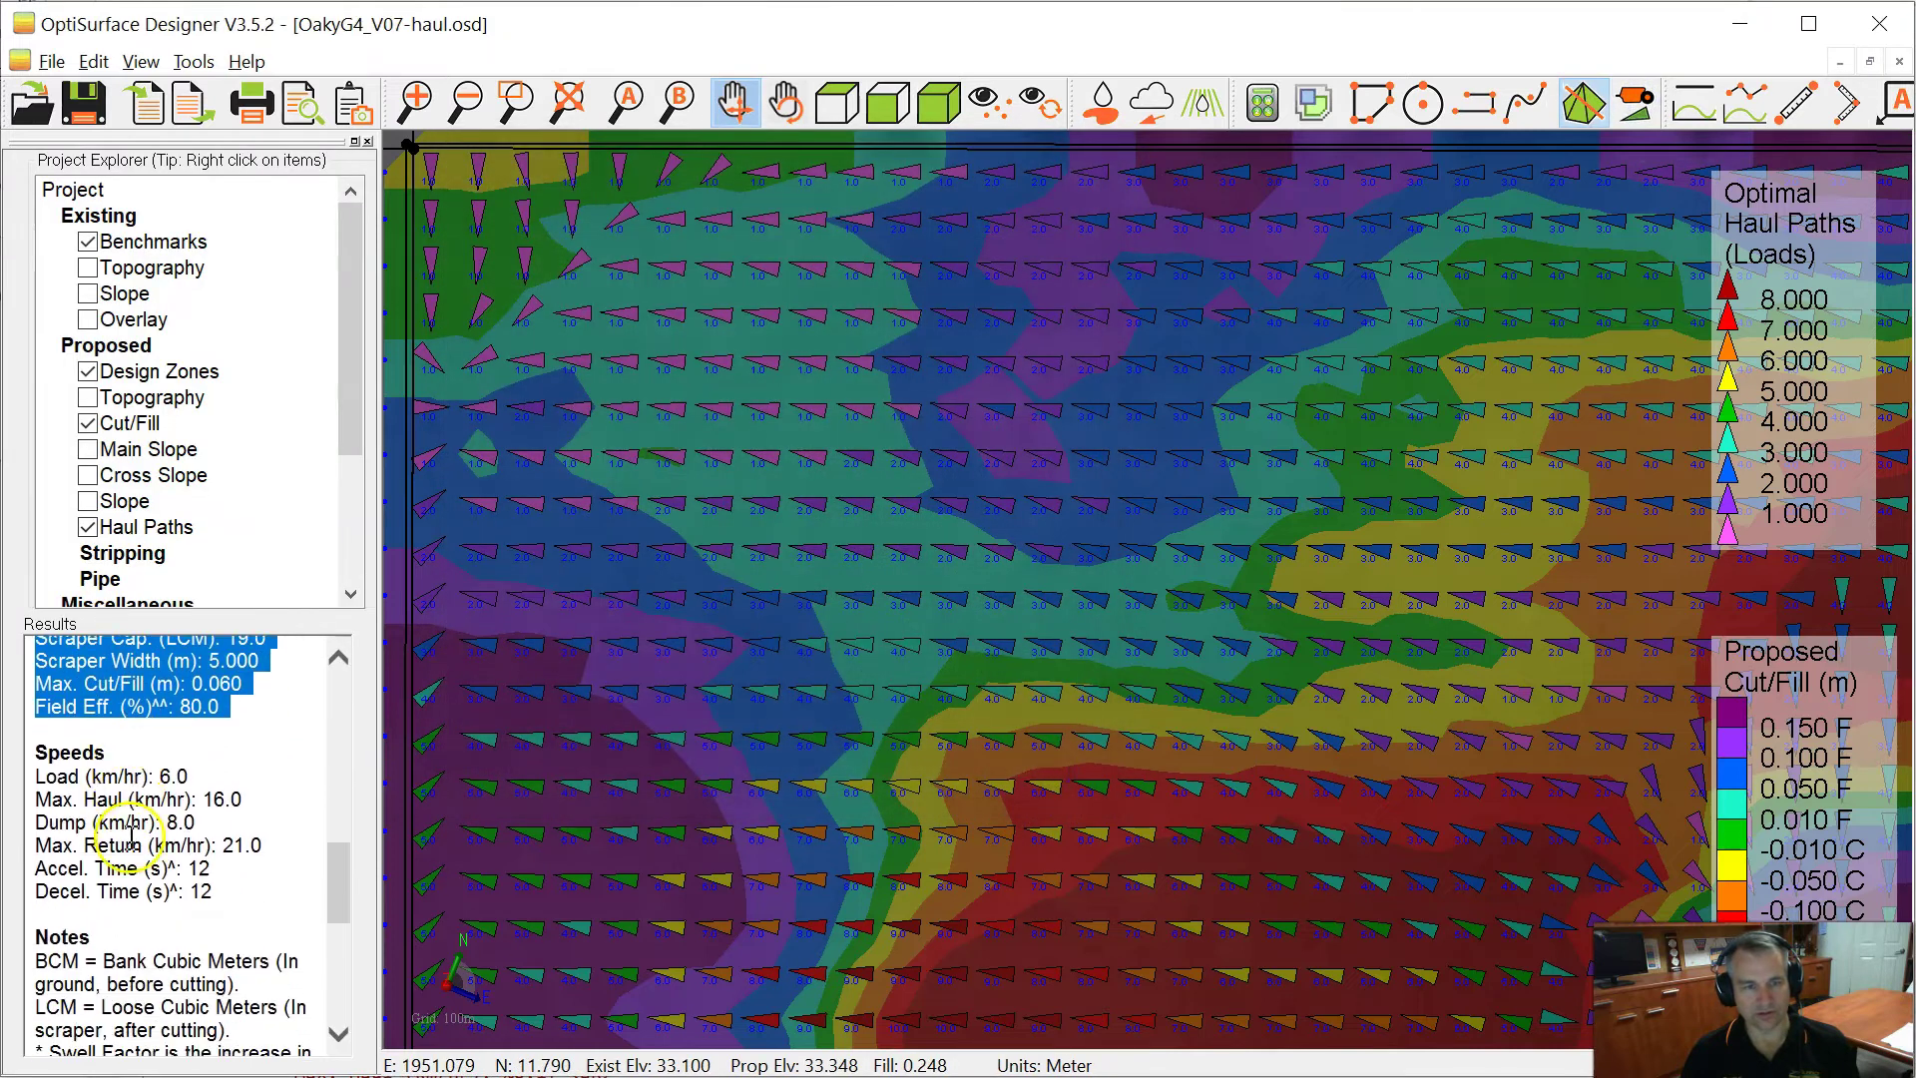
{"action": "left_click_drag", "start_coordinate": [36, 750], "coordinate": [293, 899]}
{"action": "scroll", "coordinate": [200, 848], "scroll_direction": "down", "scroll_amount": 3}
{"action": "left_click", "coordinate": [84, 776]}
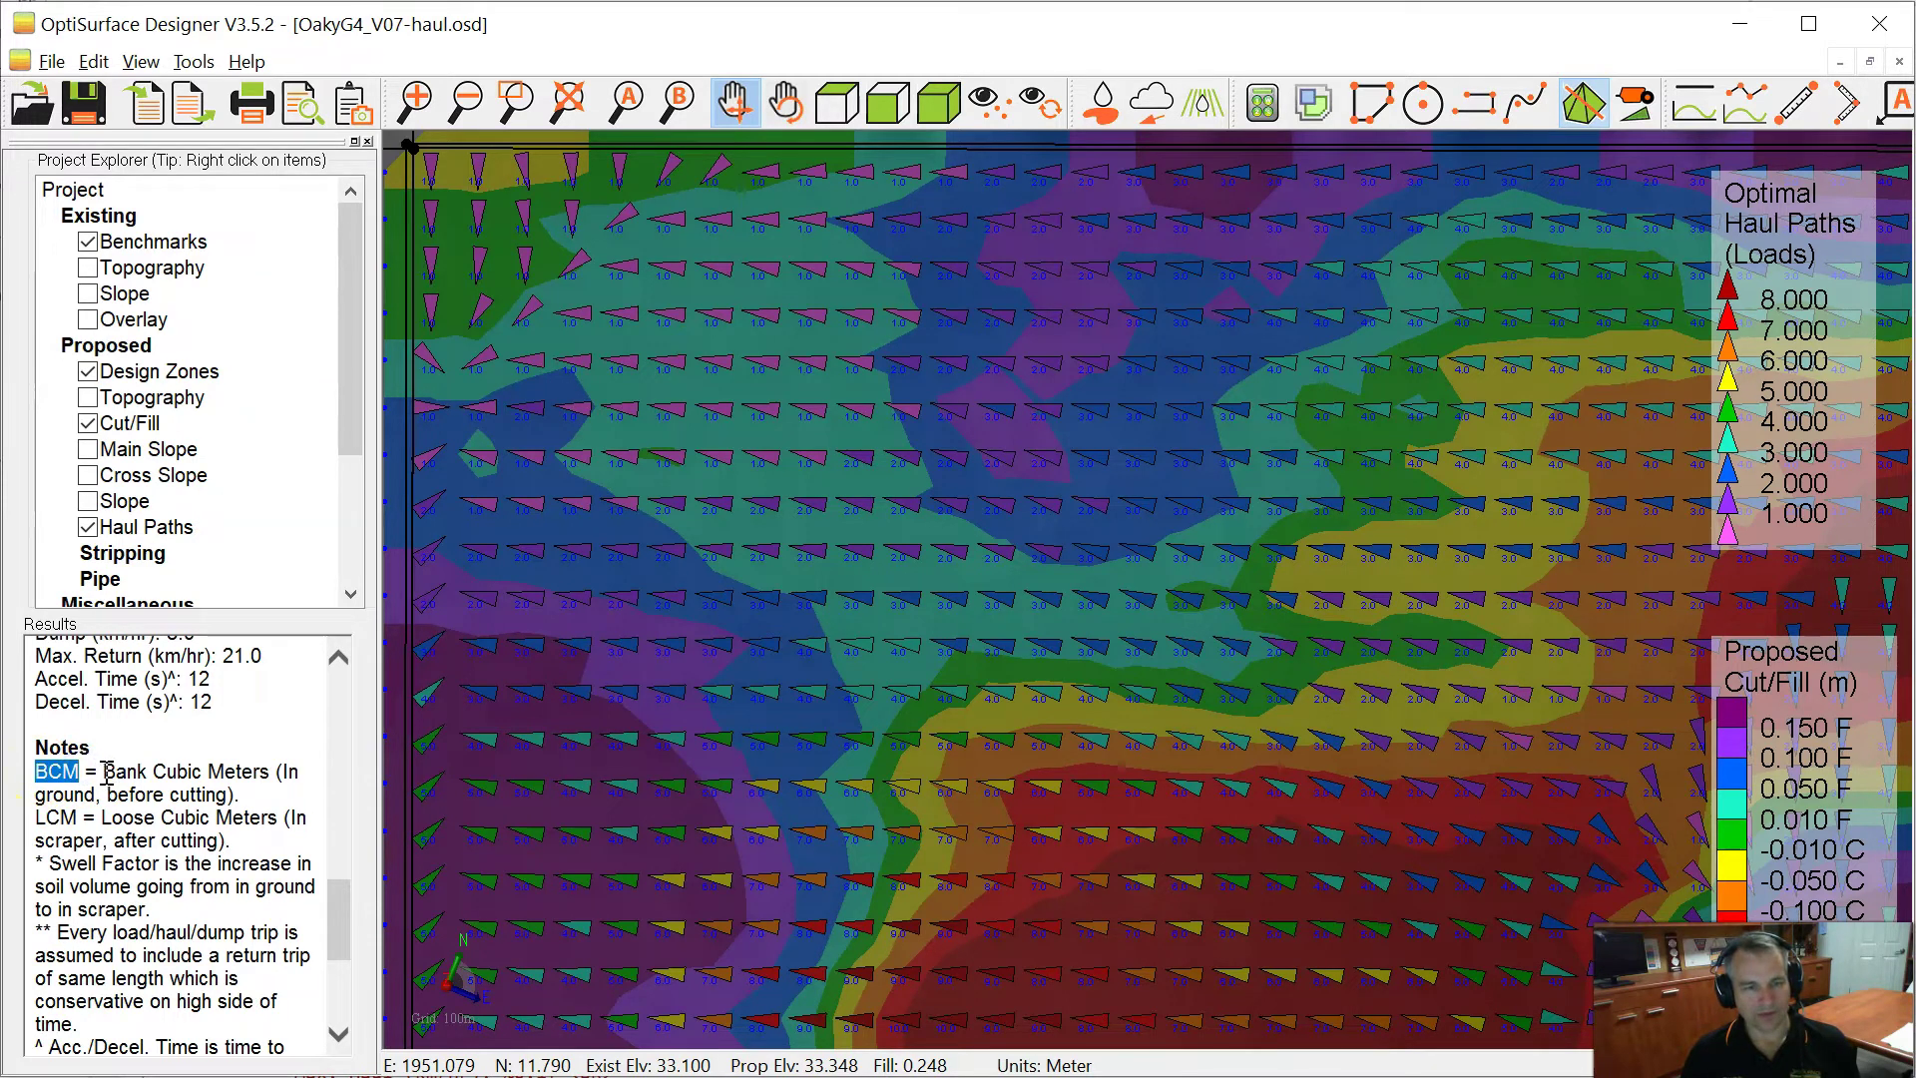
Highlight the note defining BCM as Bank Cubic Meters
{"action": "left_click_drag", "start_coordinate": [106, 774], "coordinate": [300, 778]}
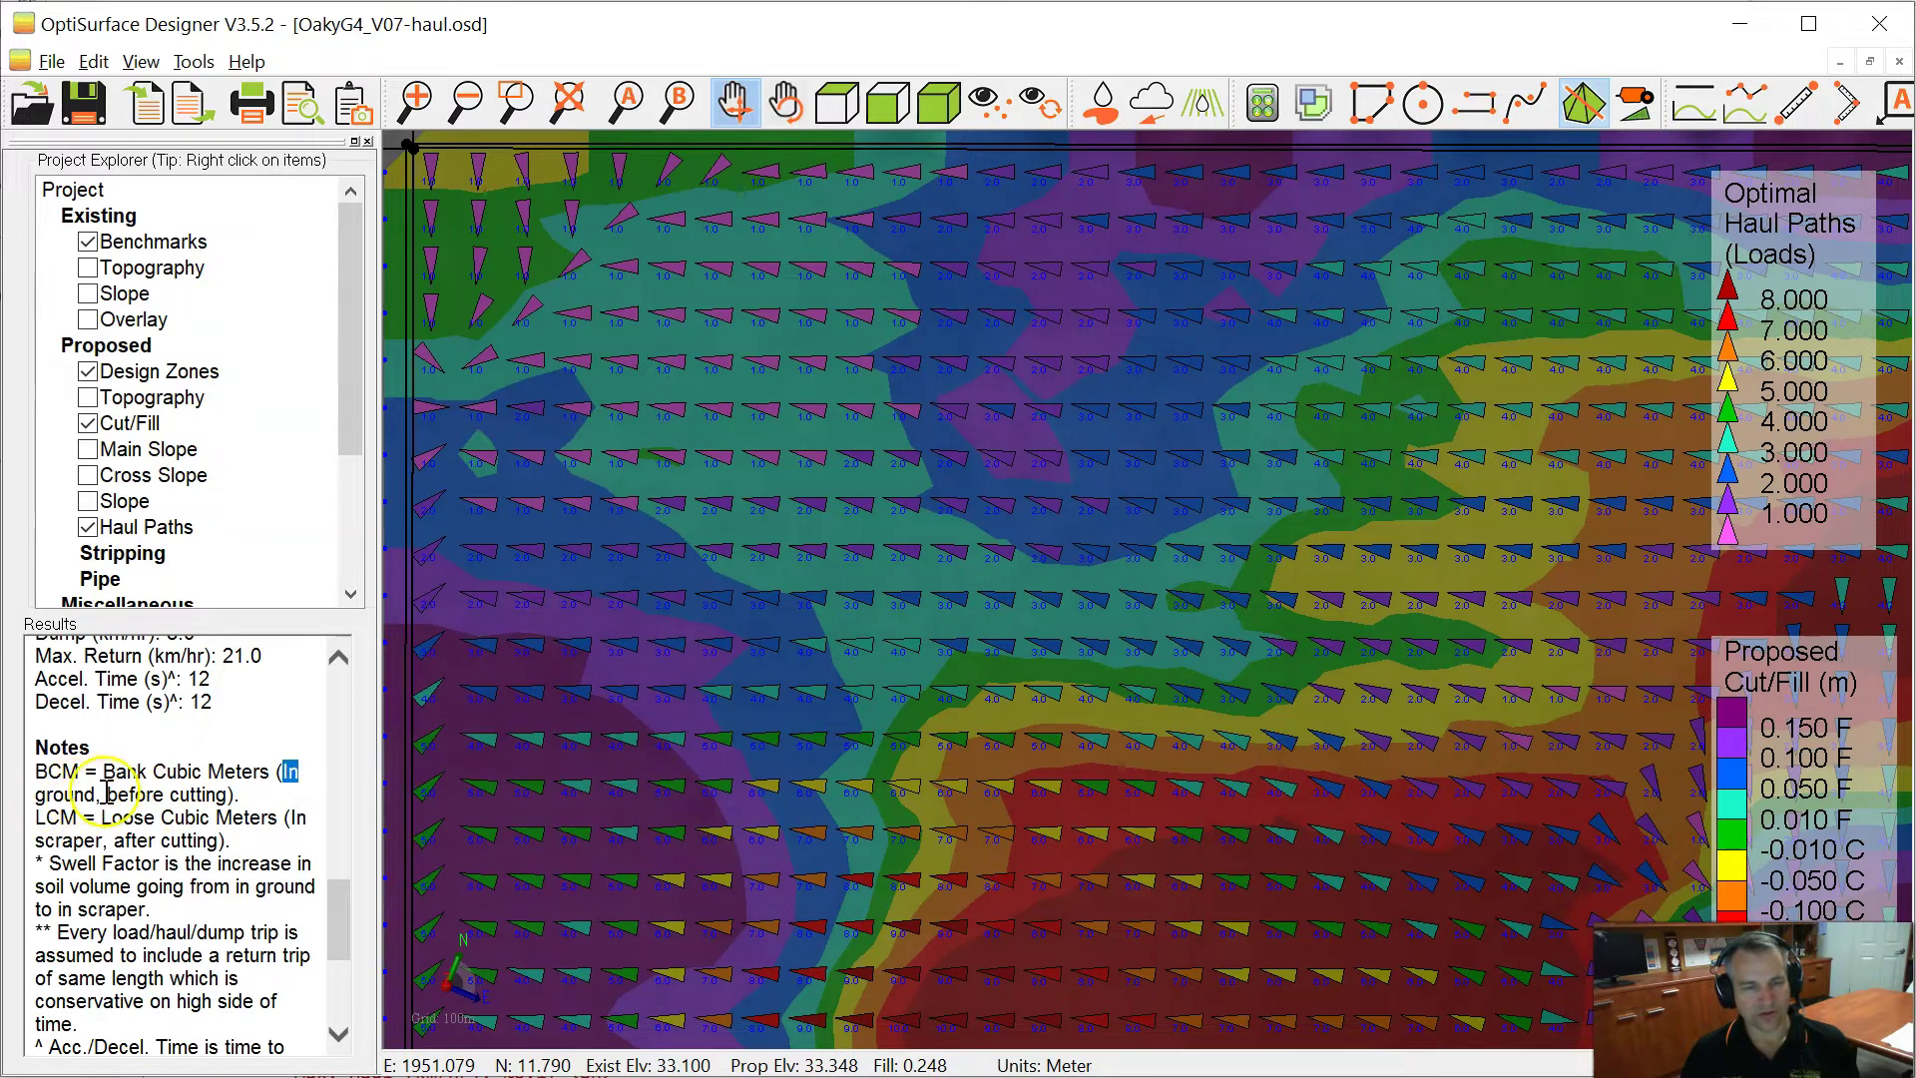
{"action": "left_click_drag", "start_coordinate": [228, 795], "coordinate": [40, 775]}
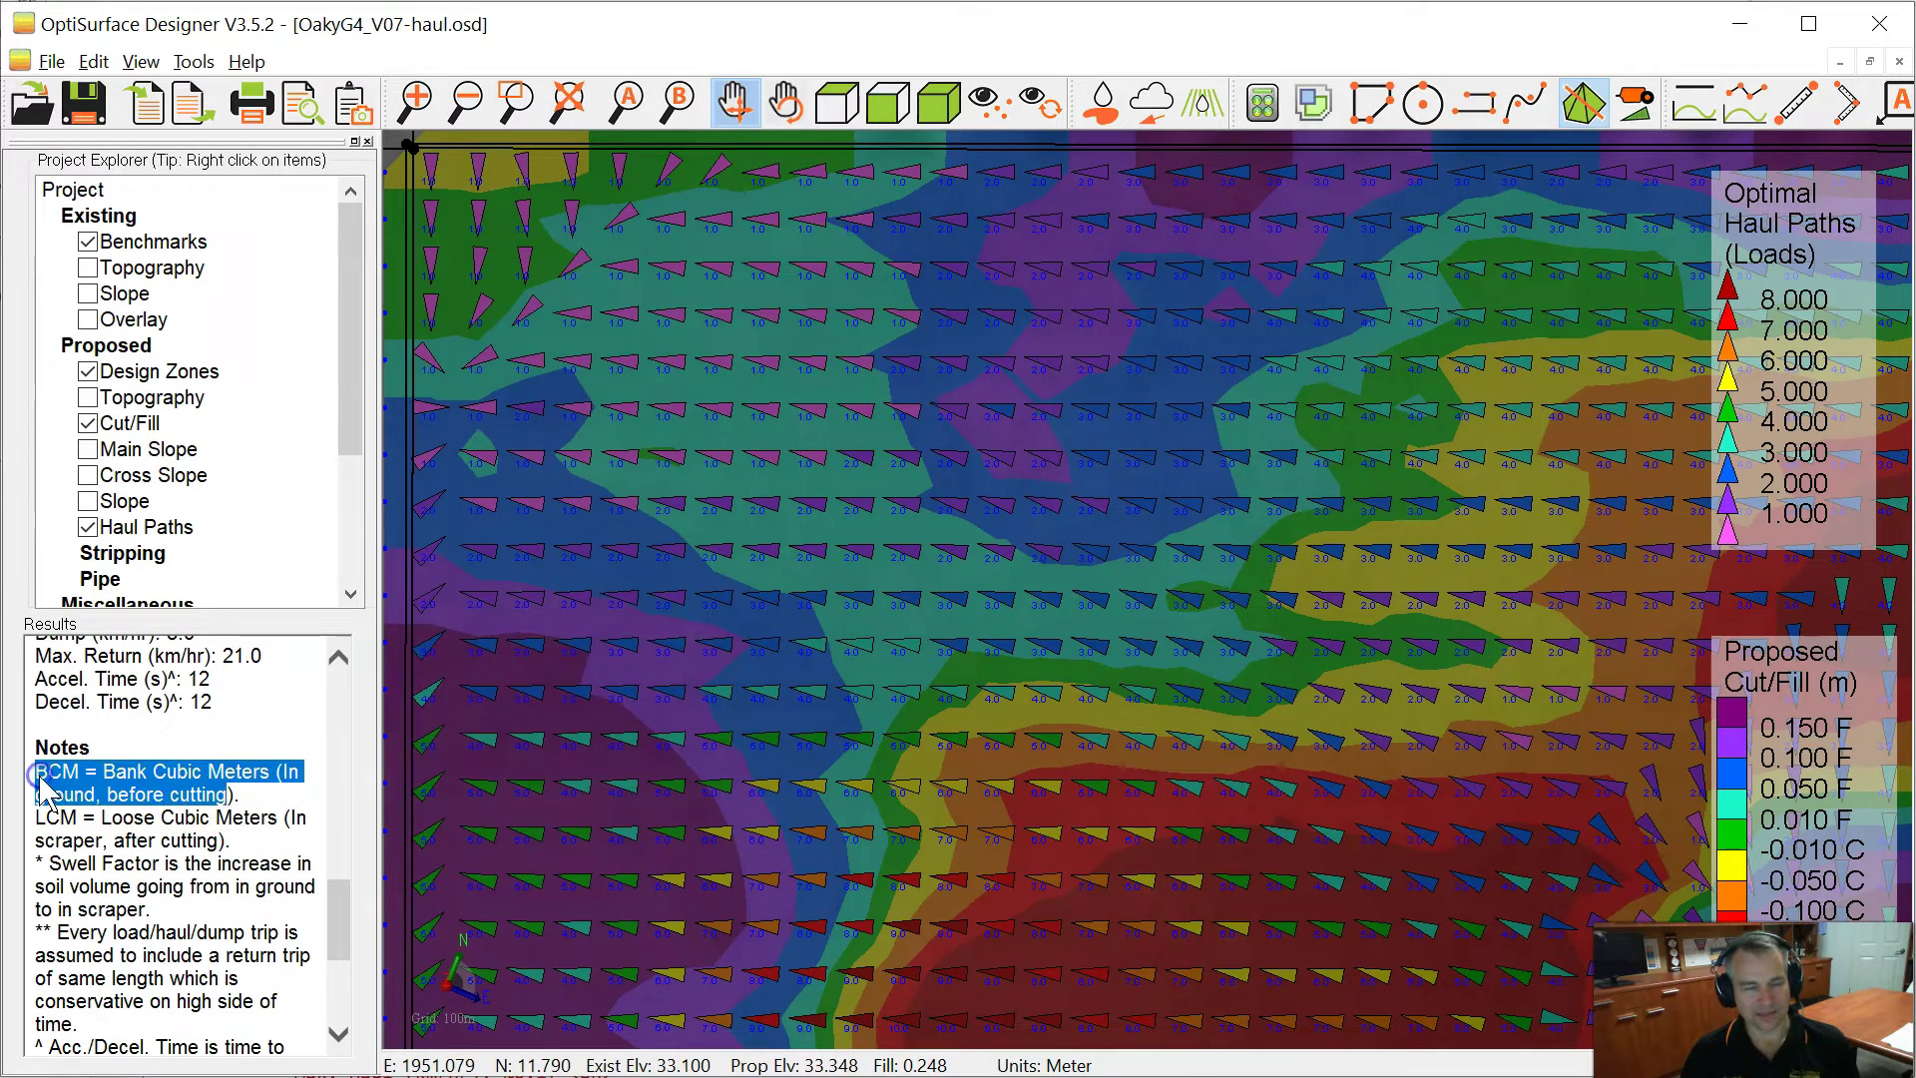
{"action": "left_click", "coordinate": [265, 794]}
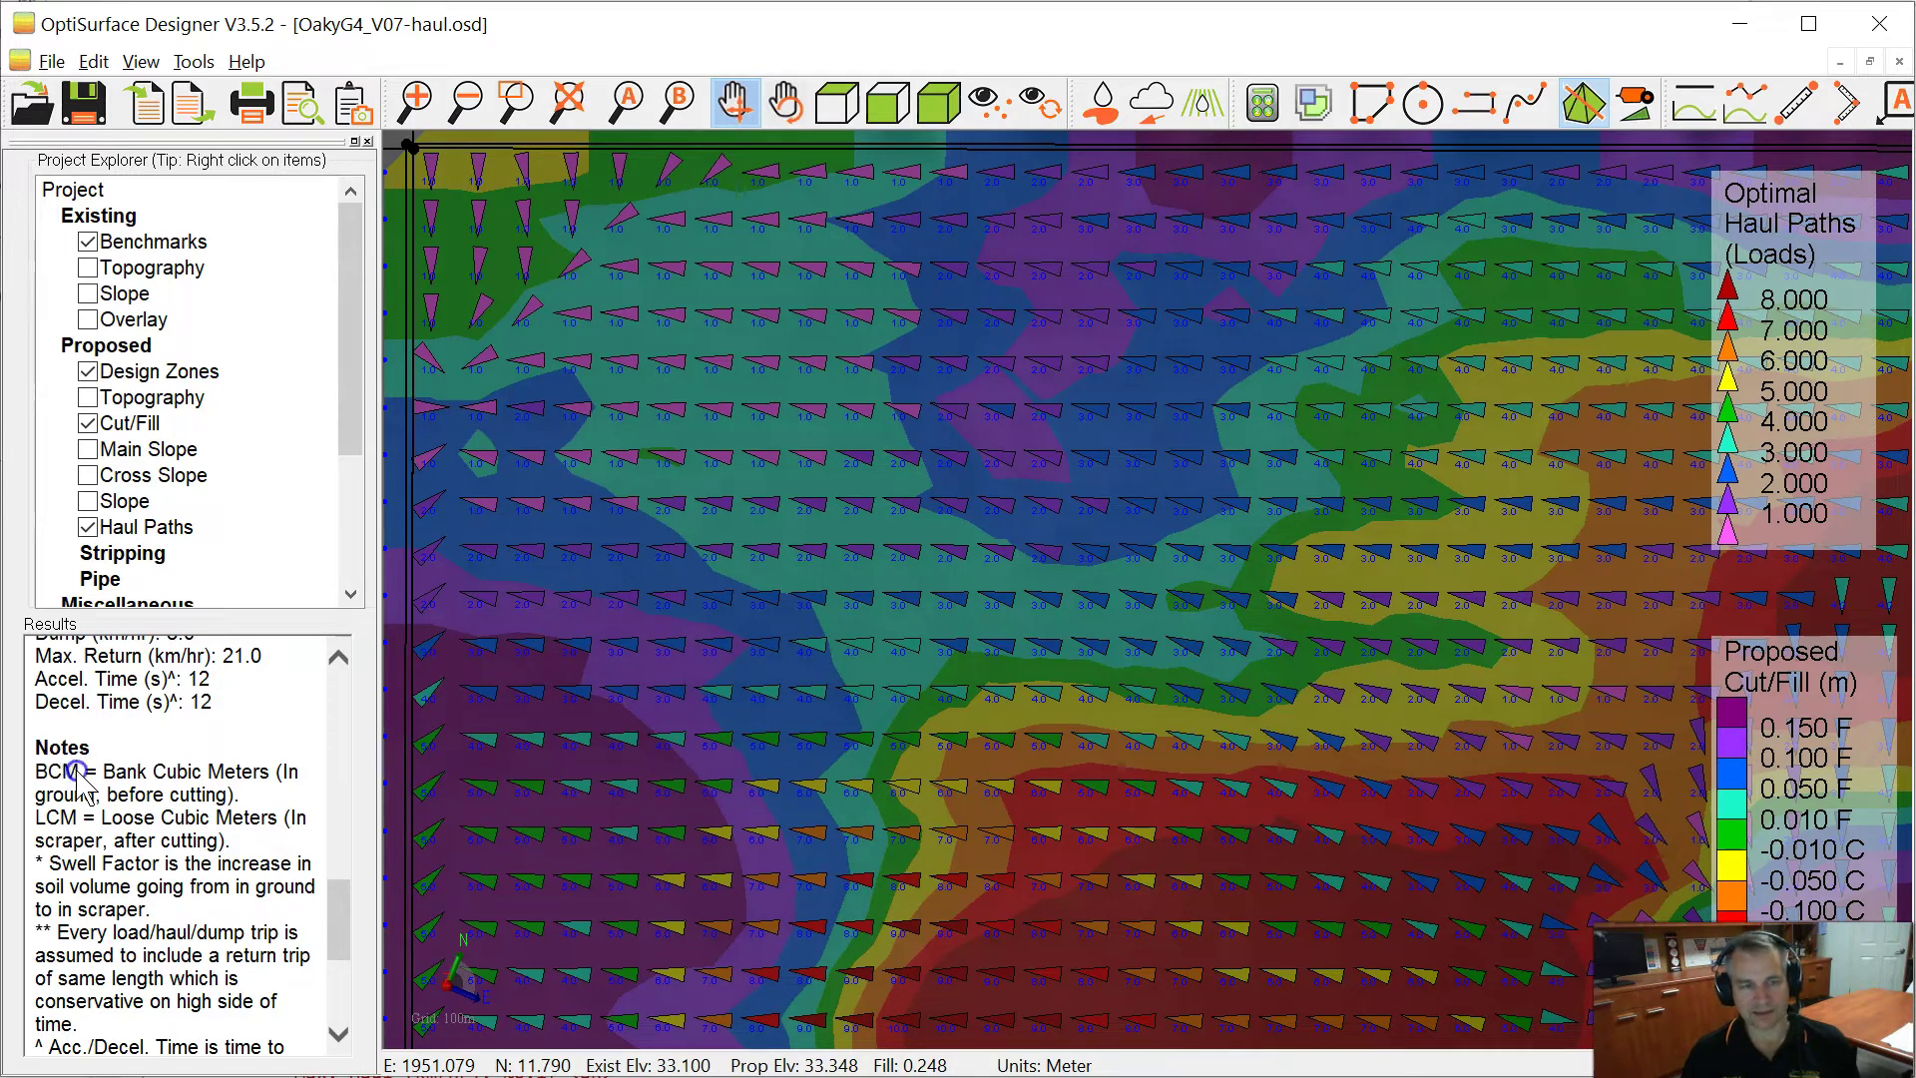
{"action": "left_click", "coordinate": [40, 770]}
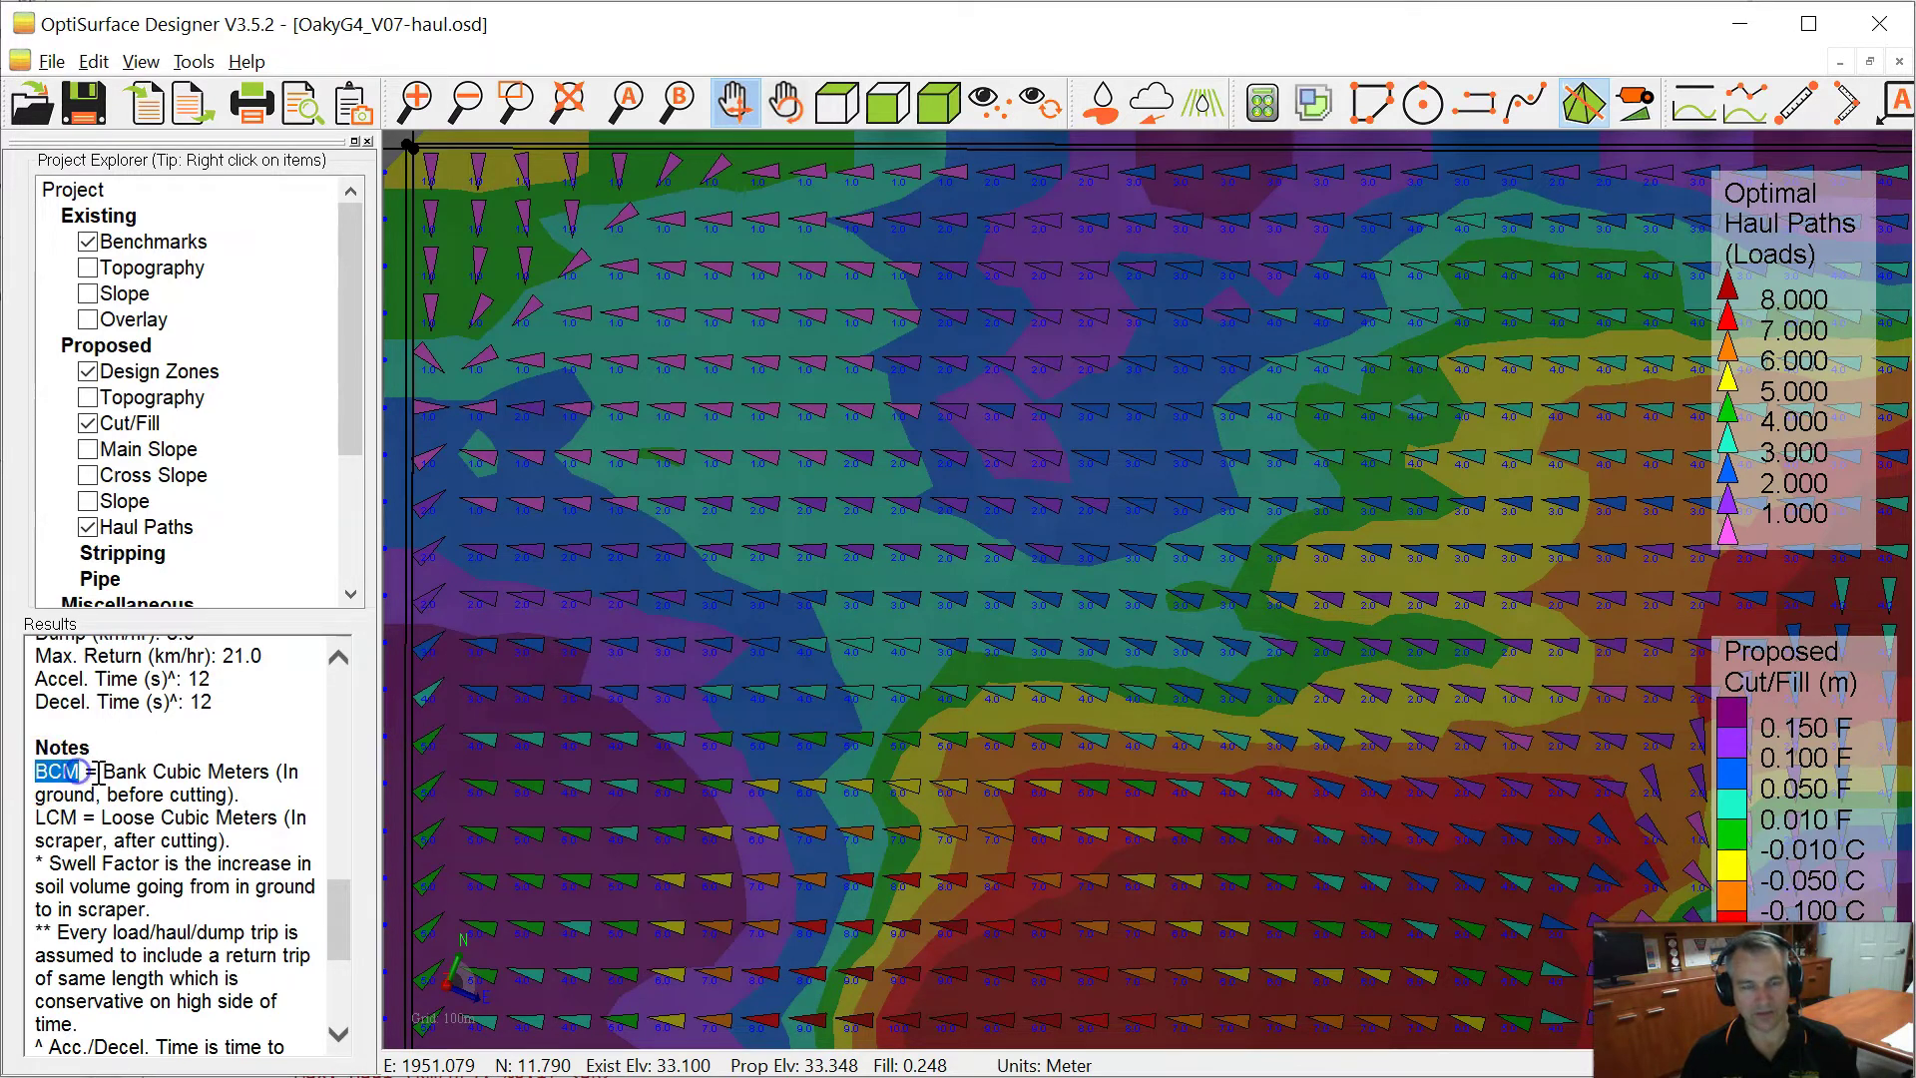
{"action": "triple_click", "coordinate": [60, 774]}
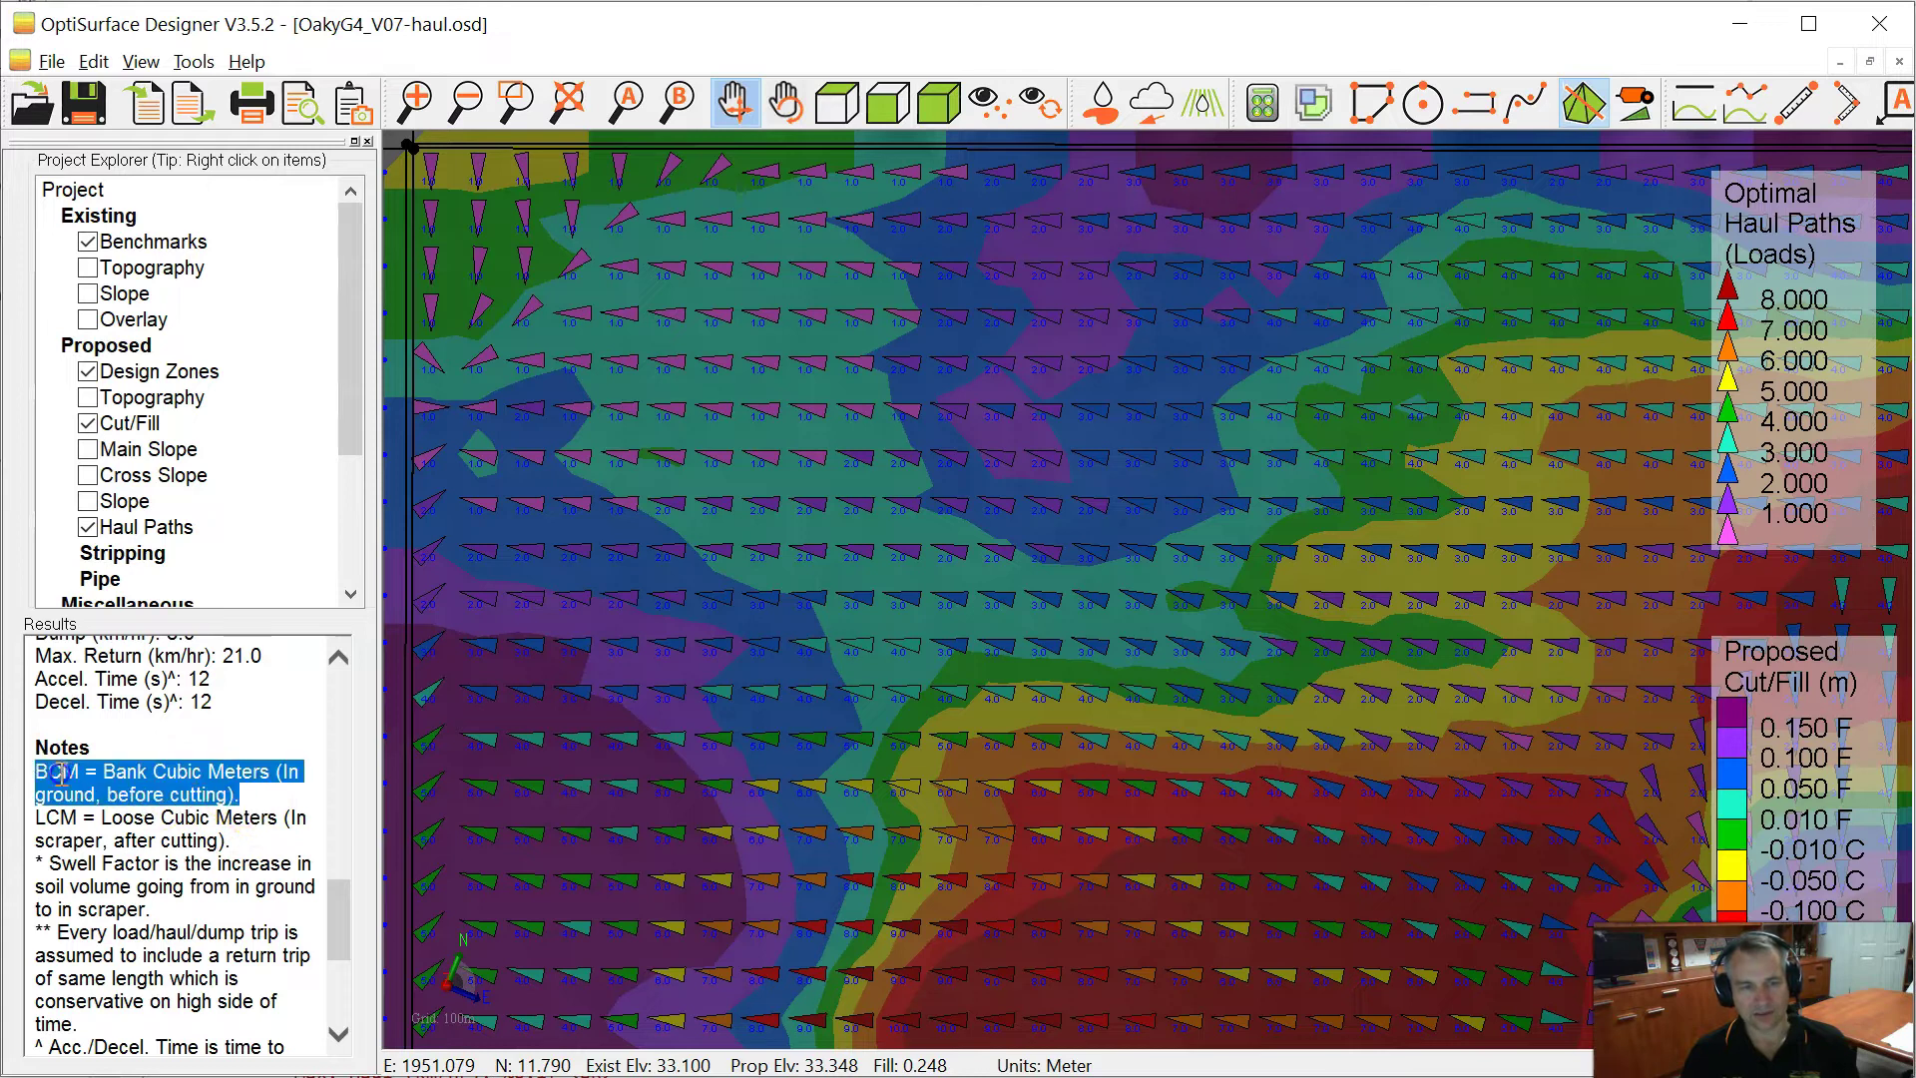
{"action": "left_click", "coordinate": [45, 778]}
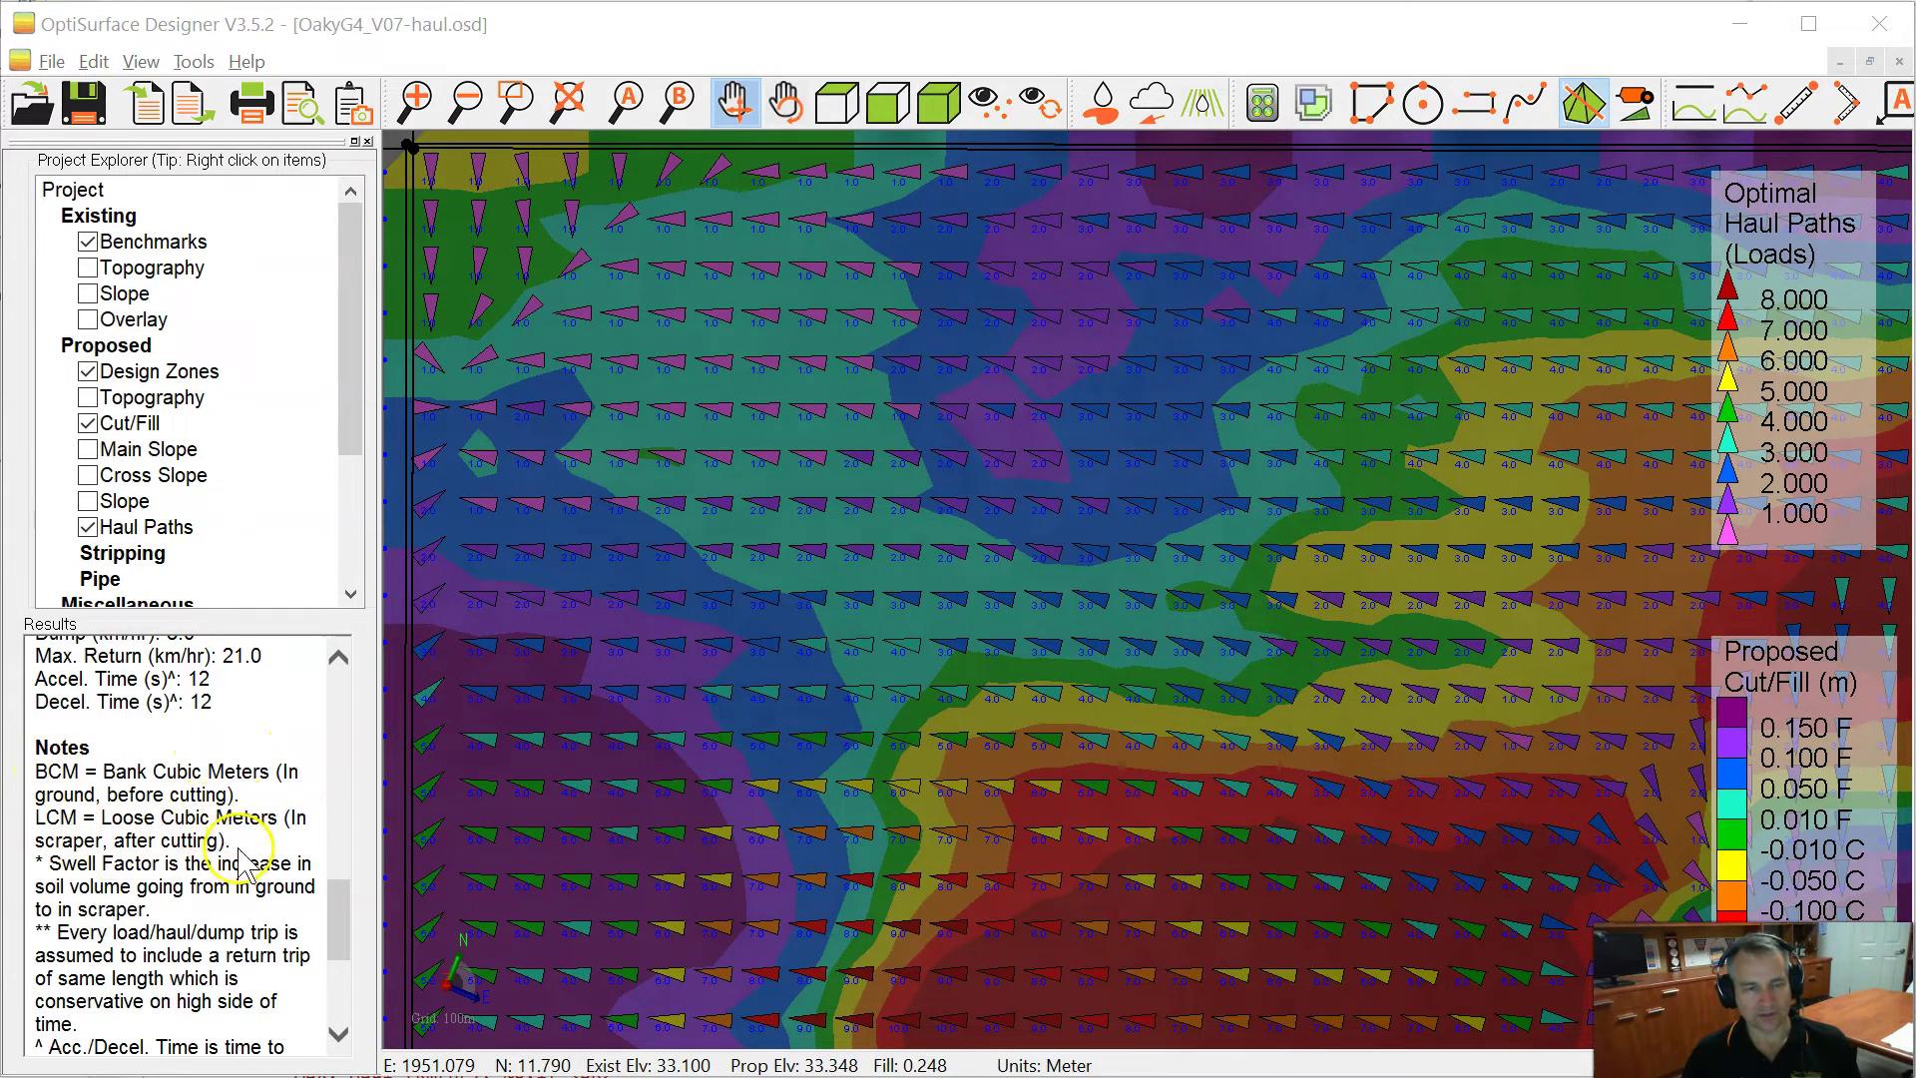
Highlight the LCM definition and the Swell Factor explanation notes
{"action": "mouse_move", "coordinate": [229, 841]}
{"action": "left_mouse_down"}
{"action": "mouse_move", "coordinate": [147, 834]}
{"action": "mouse_move", "coordinate": [40, 794]}
{"action": "mouse_move", "coordinate": [40, 771]}
{"action": "mouse_move", "coordinate": [299, 820]}
{"action": "mouse_move", "coordinate": [251, 843]}
{"action": "left_mouse_up"}
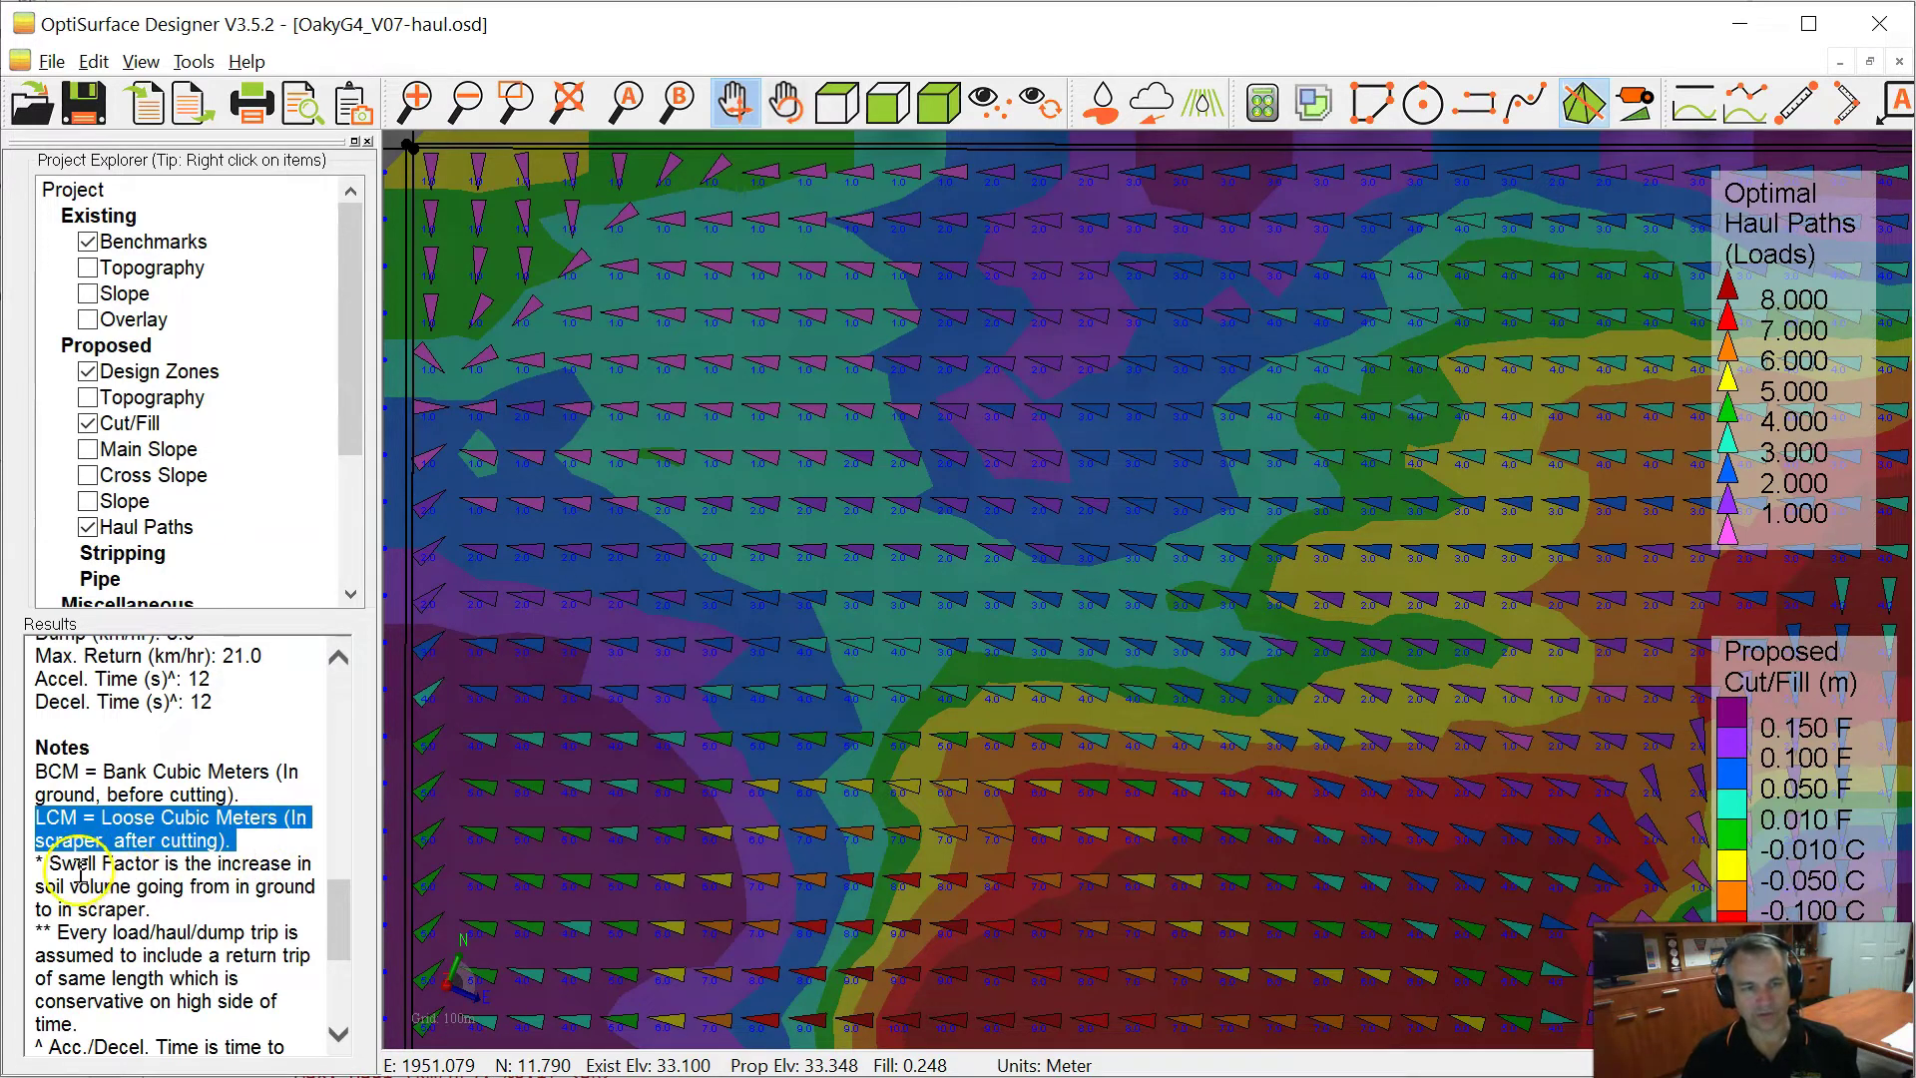
{"action": "left_click_drag", "start_coordinate": [50, 864], "coordinate": [276, 888]}
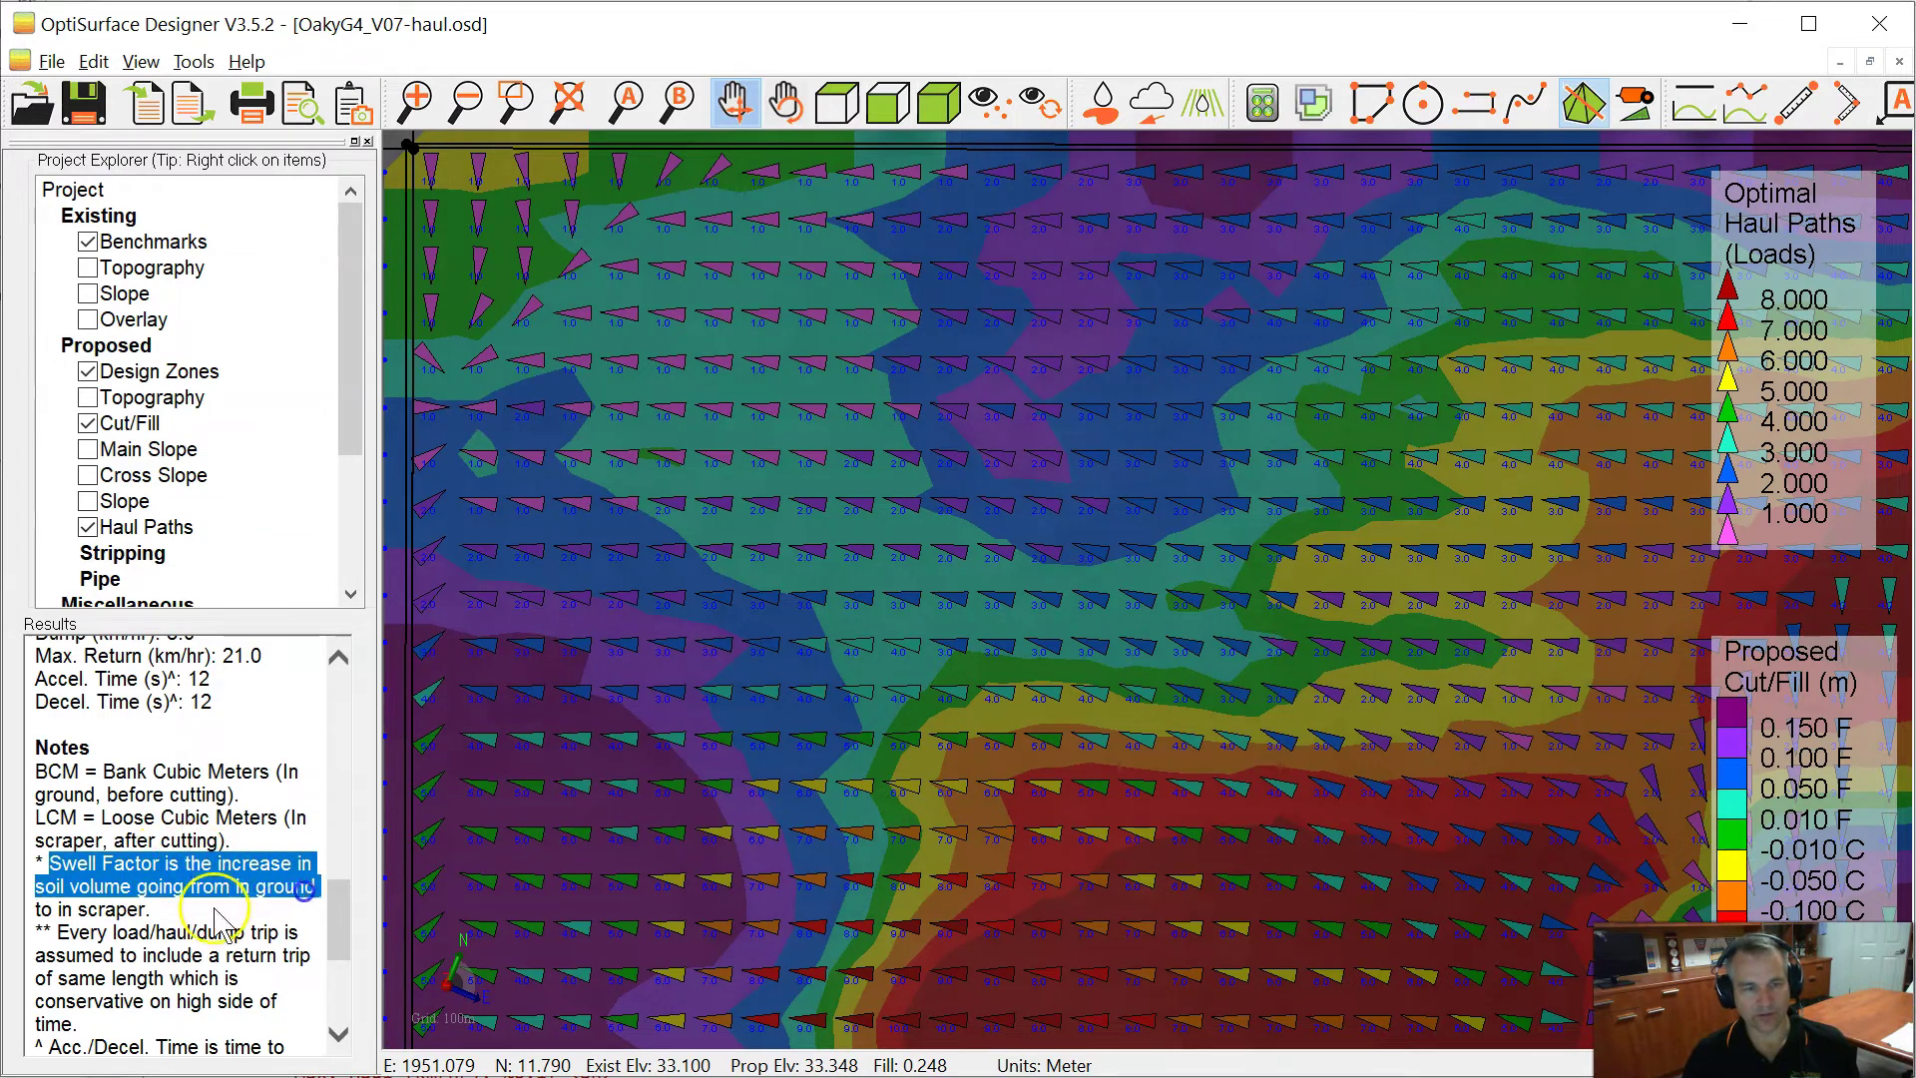
{"action": "left_click_drag", "start_coordinate": [36, 909], "coordinate": [150, 904]}
{"action": "left_click", "coordinate": [22, 883]}
{"action": "scroll", "coordinate": [22, 883], "scroll_direction": "down", "scroll_amount": 1}
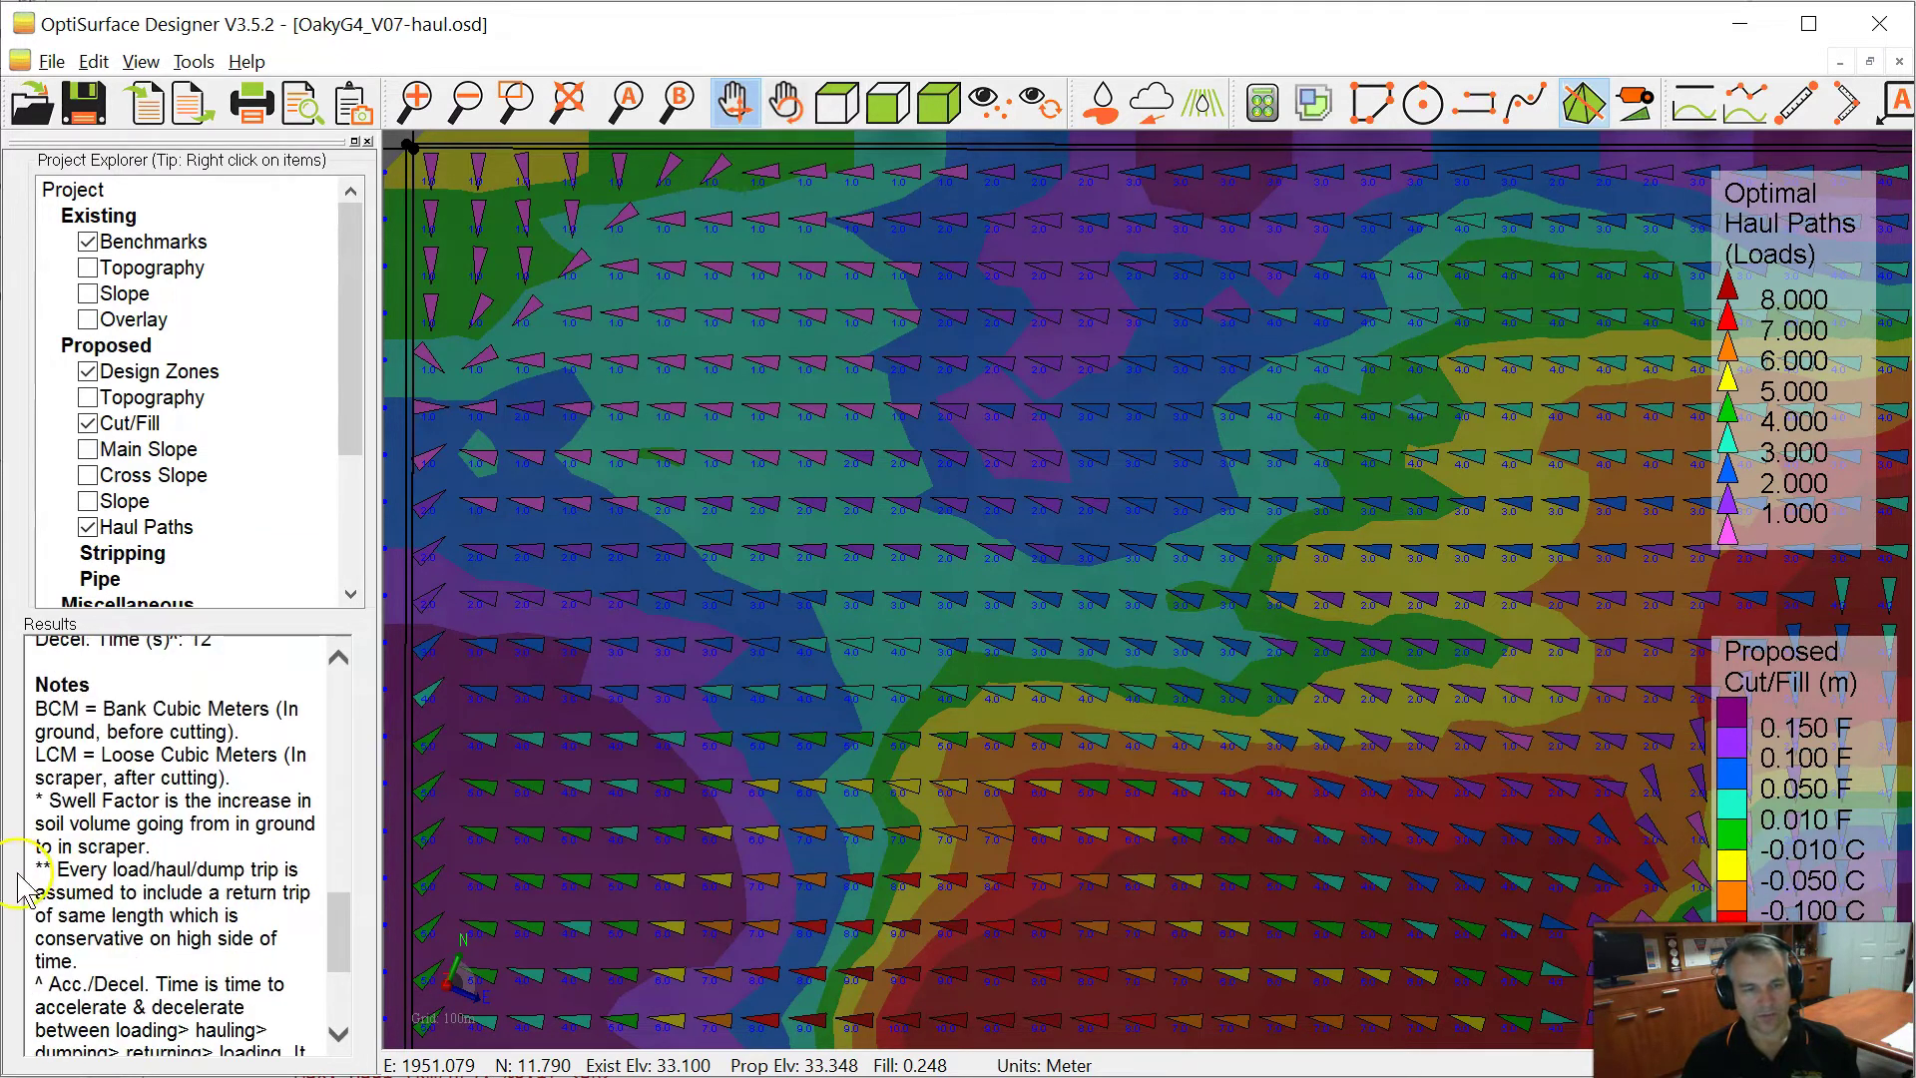
Highlight the 158.1 km Returning distance and the load/haul/dump return-trip note
{"action": "scroll", "coordinate": [197, 853], "scroll_direction": "up", "scroll_amount": 10}
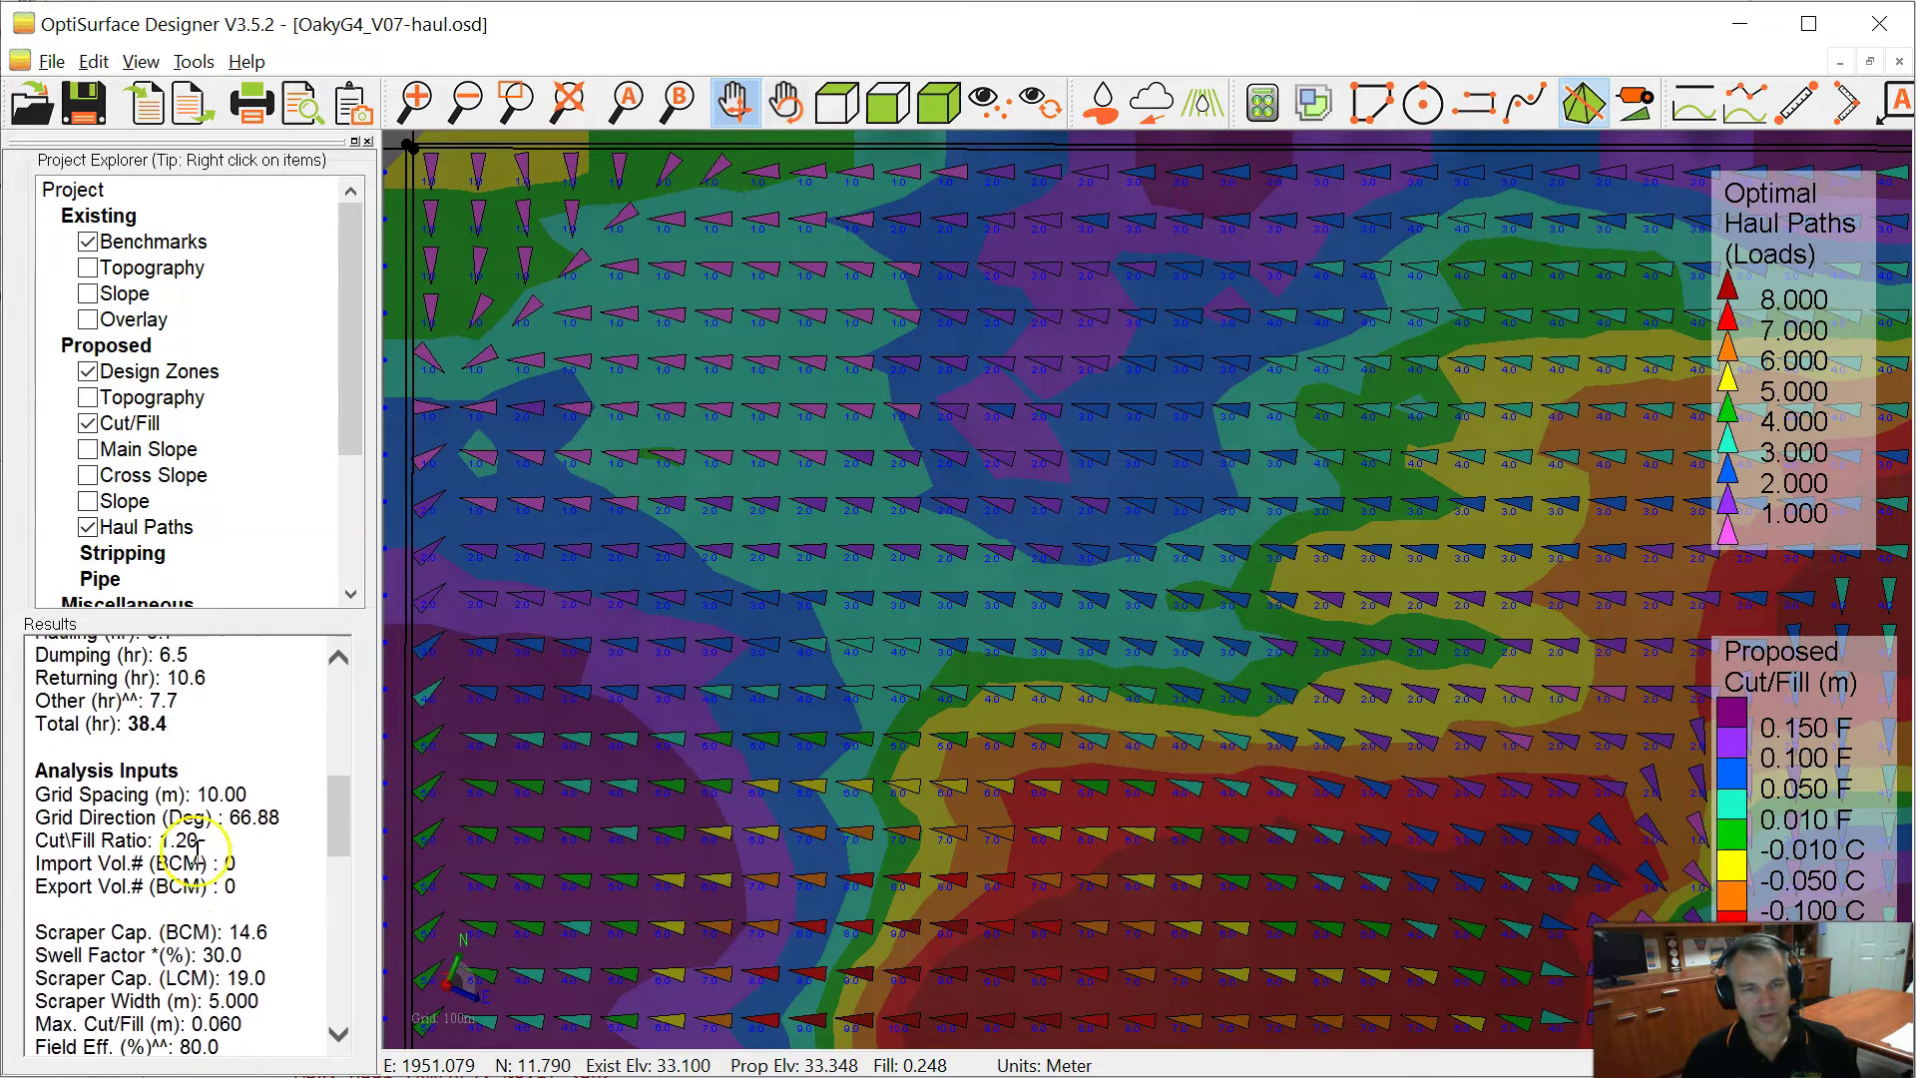
{"action": "scroll", "coordinate": [198, 853], "scroll_direction": "up", "scroll_amount": 3}
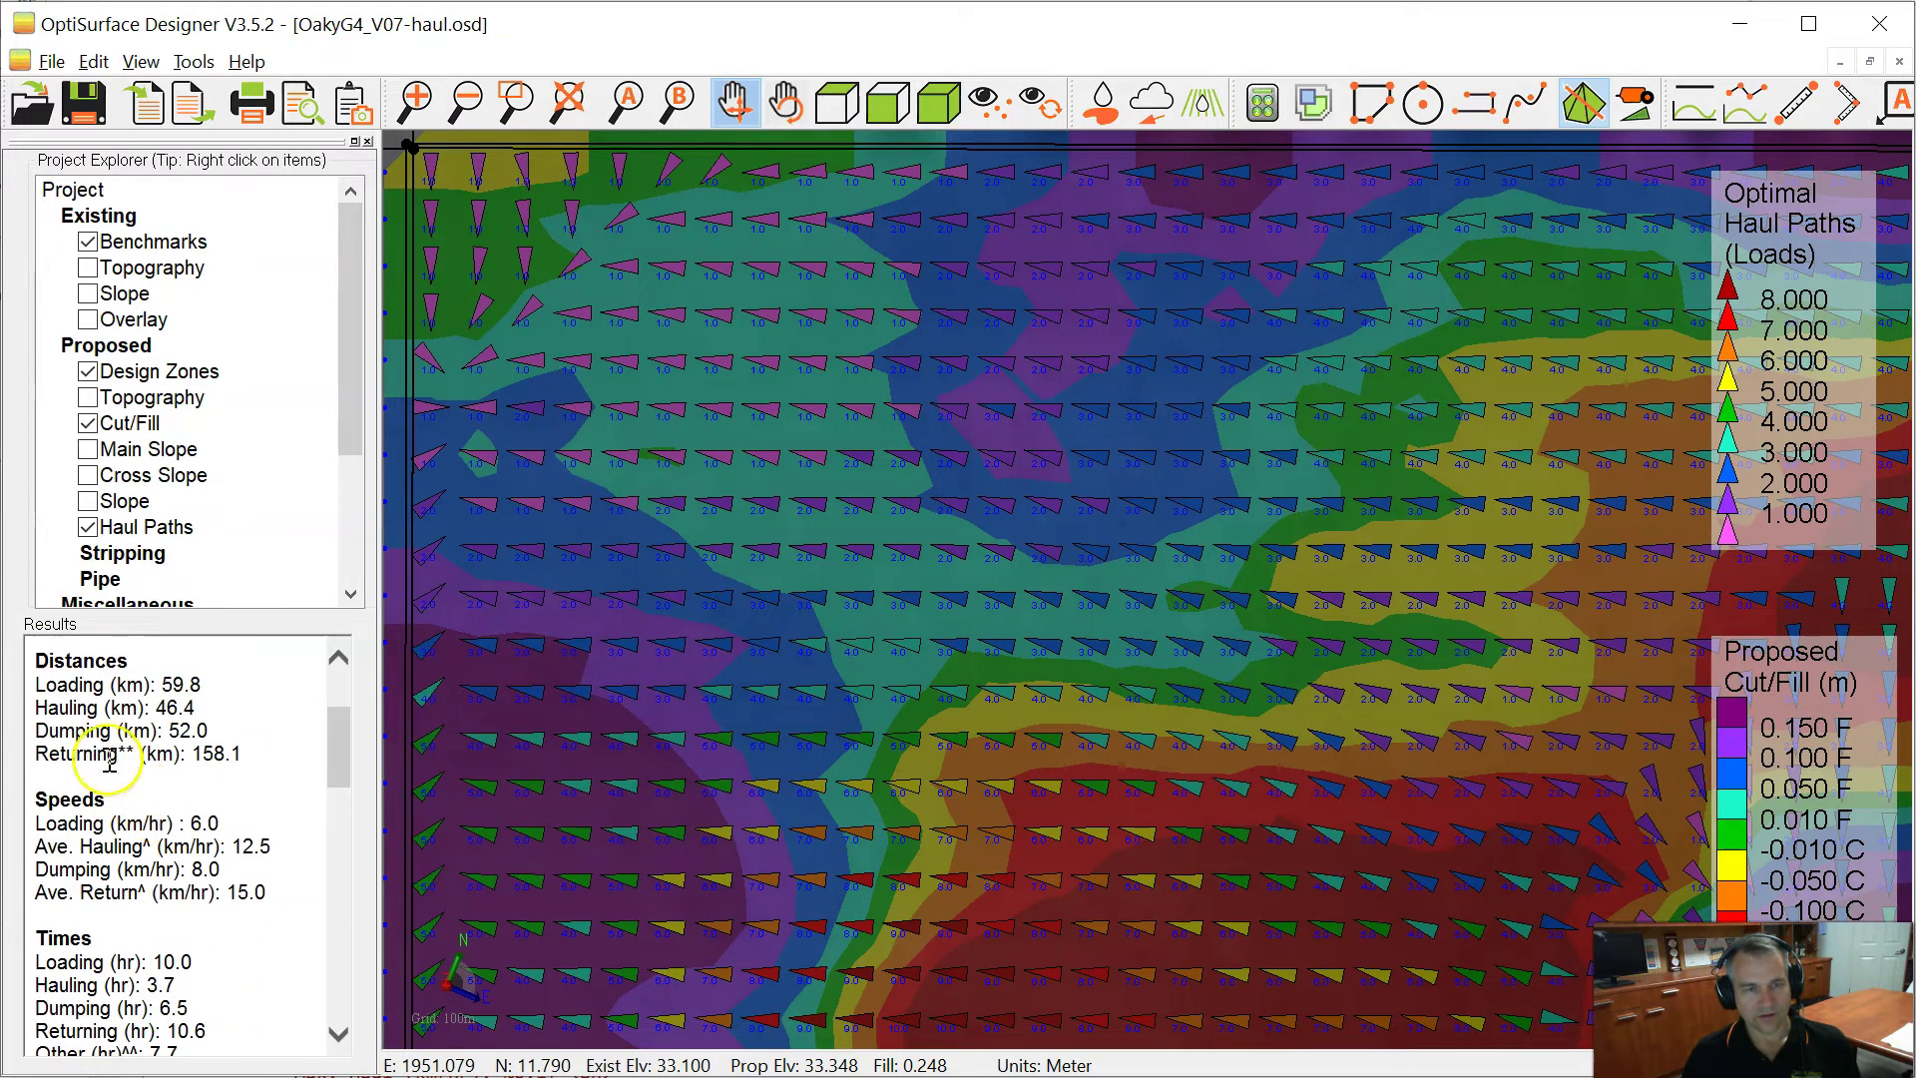
{"action": "left_click_drag", "start_coordinate": [101, 750], "coordinate": [233, 750]}
{"action": "scroll", "coordinate": [70, 841], "scroll_direction": "down", "scroll_amount": 15}
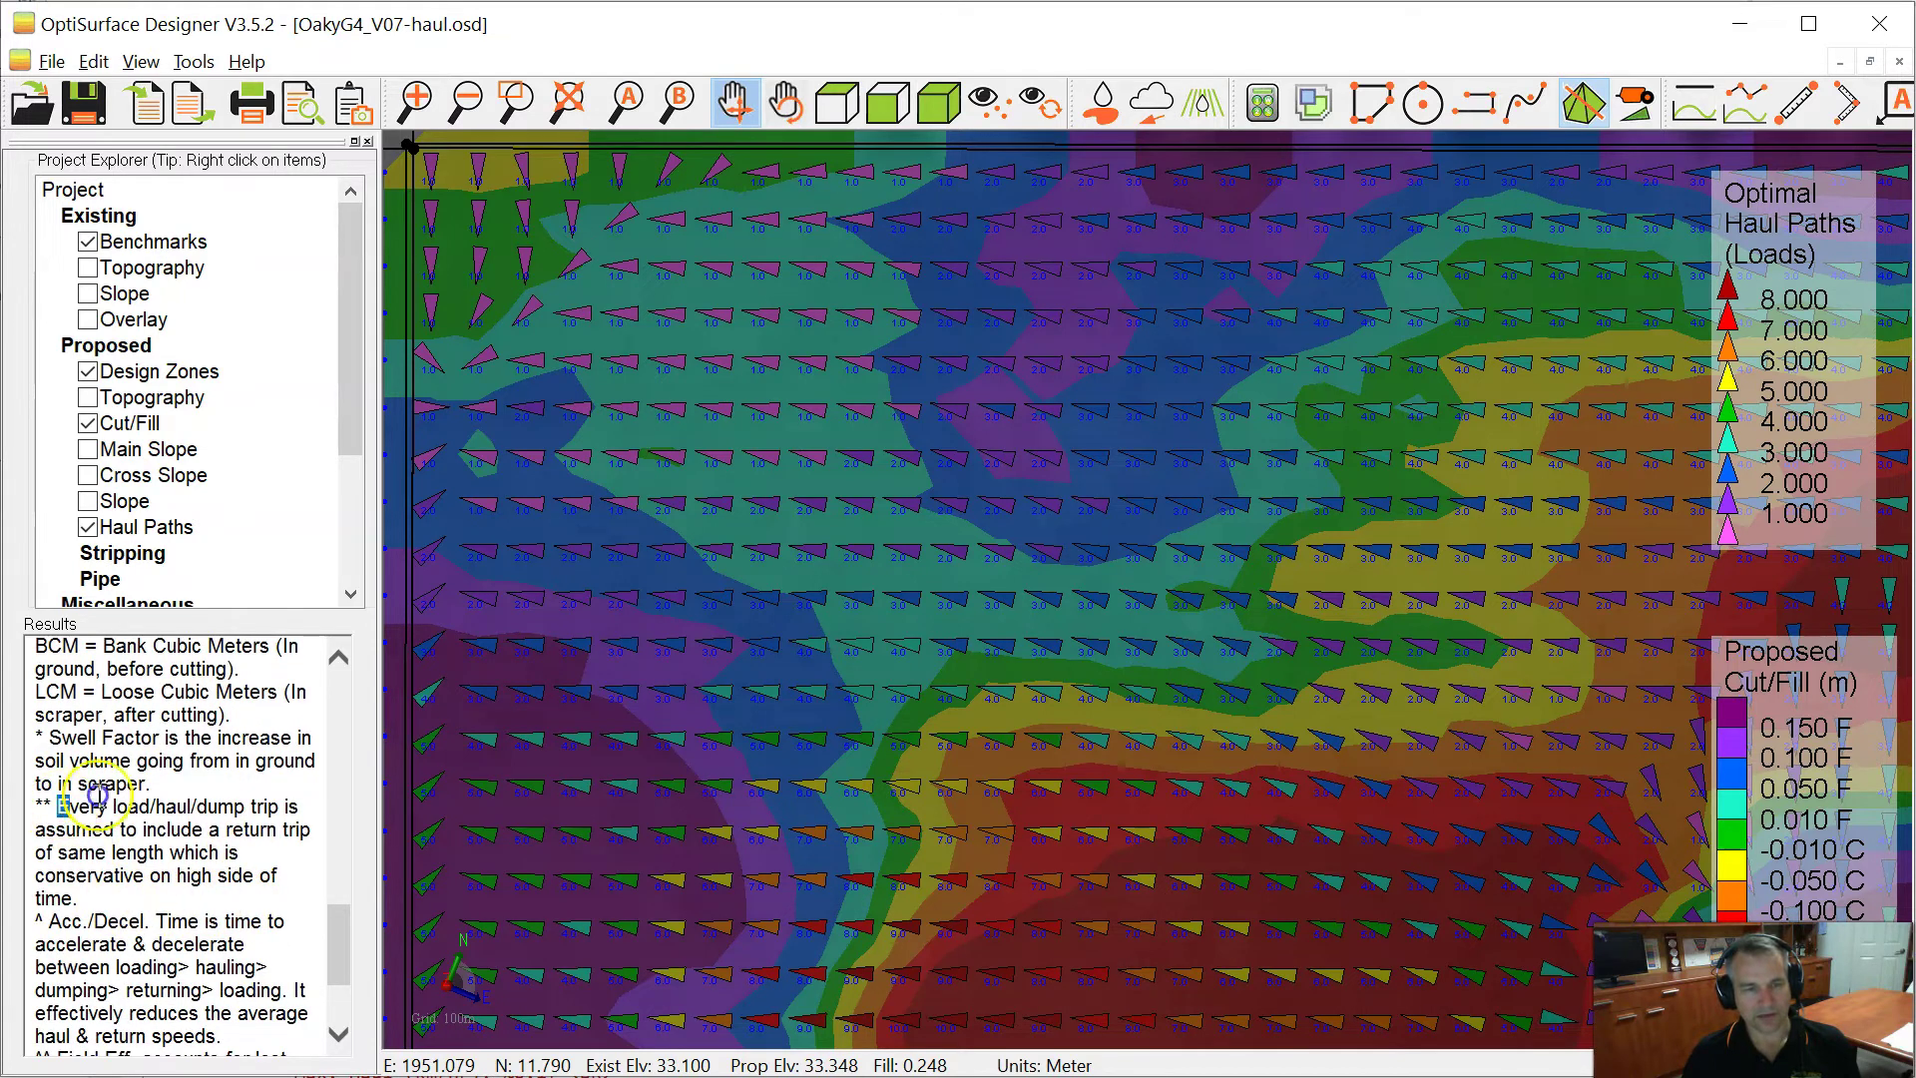
{"action": "left_click_drag", "start_coordinate": [57, 806], "coordinate": [298, 866]}
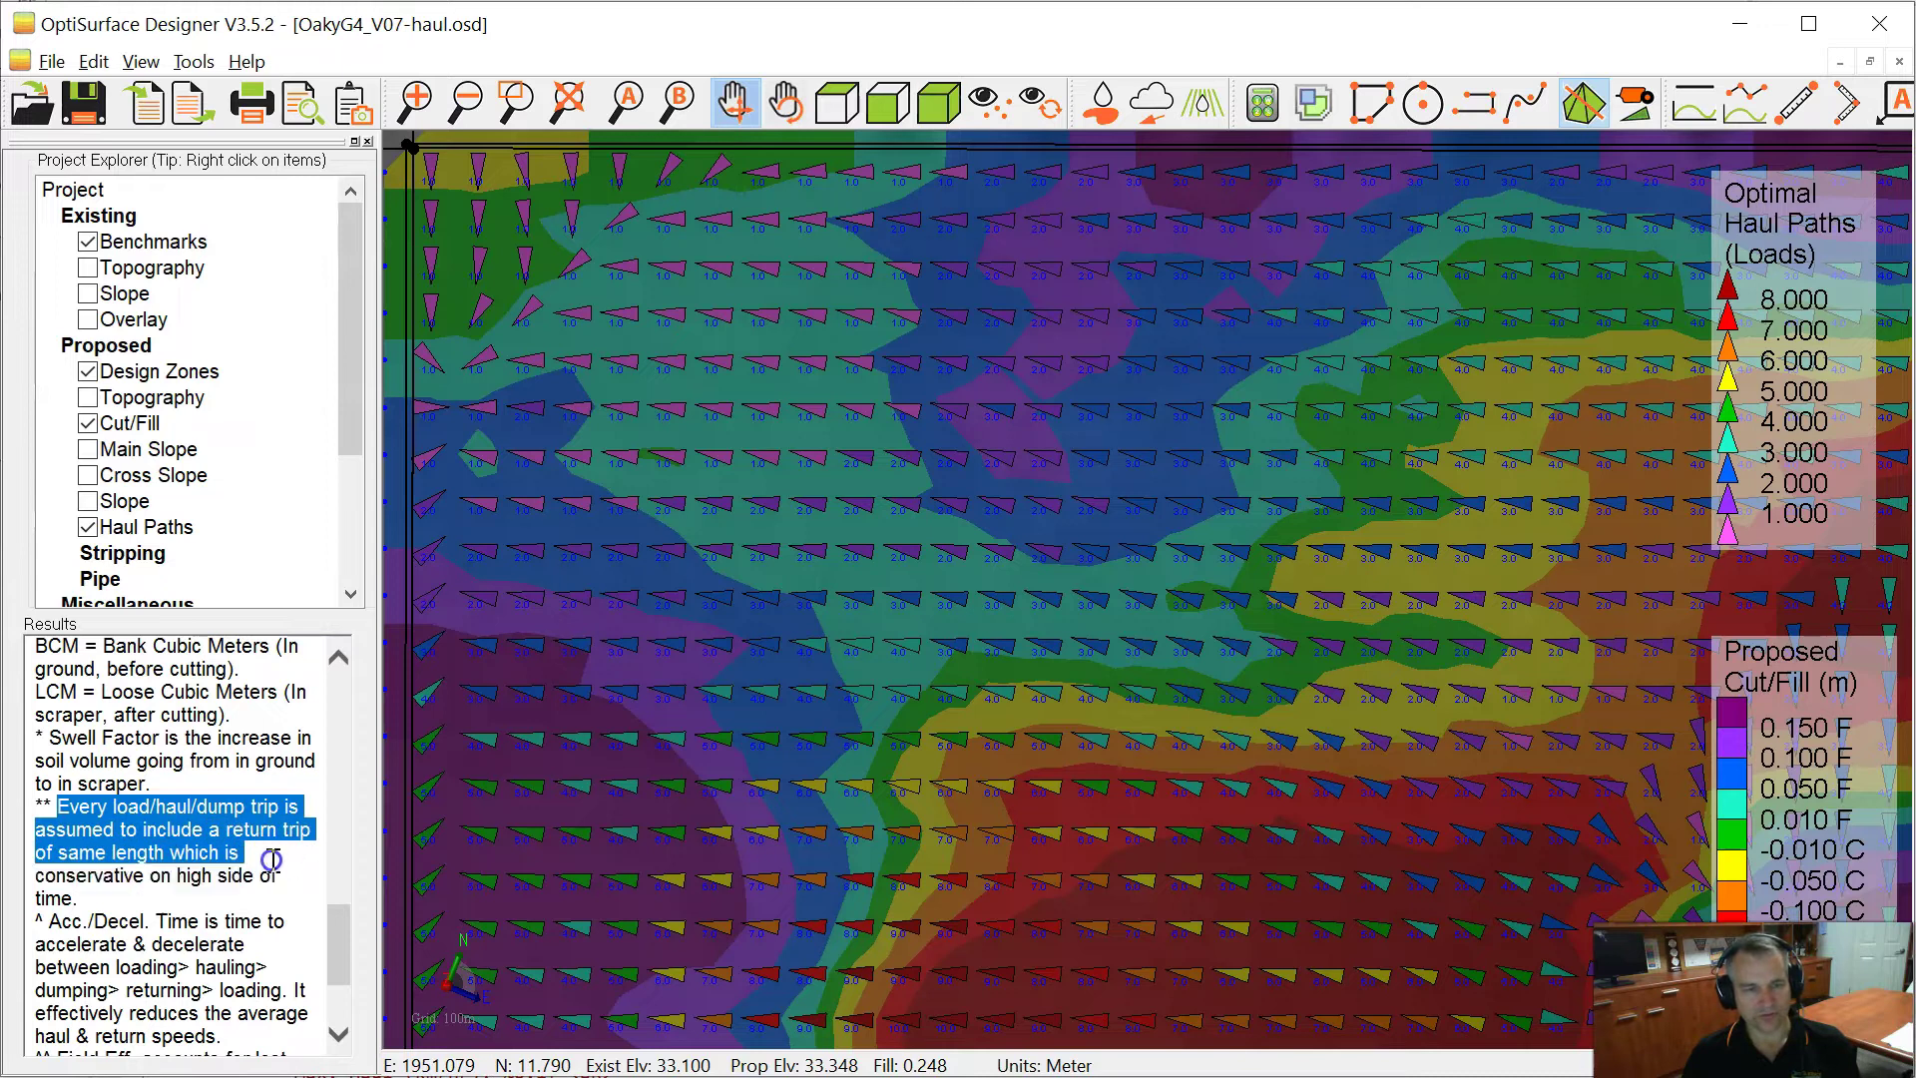
{"action": "left_click", "coordinate": [123, 875]}
Highlight the notes on conservative times, acceleration/deceleration time and reduced average haul speeds
{"action": "left_click_drag", "start_coordinate": [36, 875], "coordinate": [175, 901]}
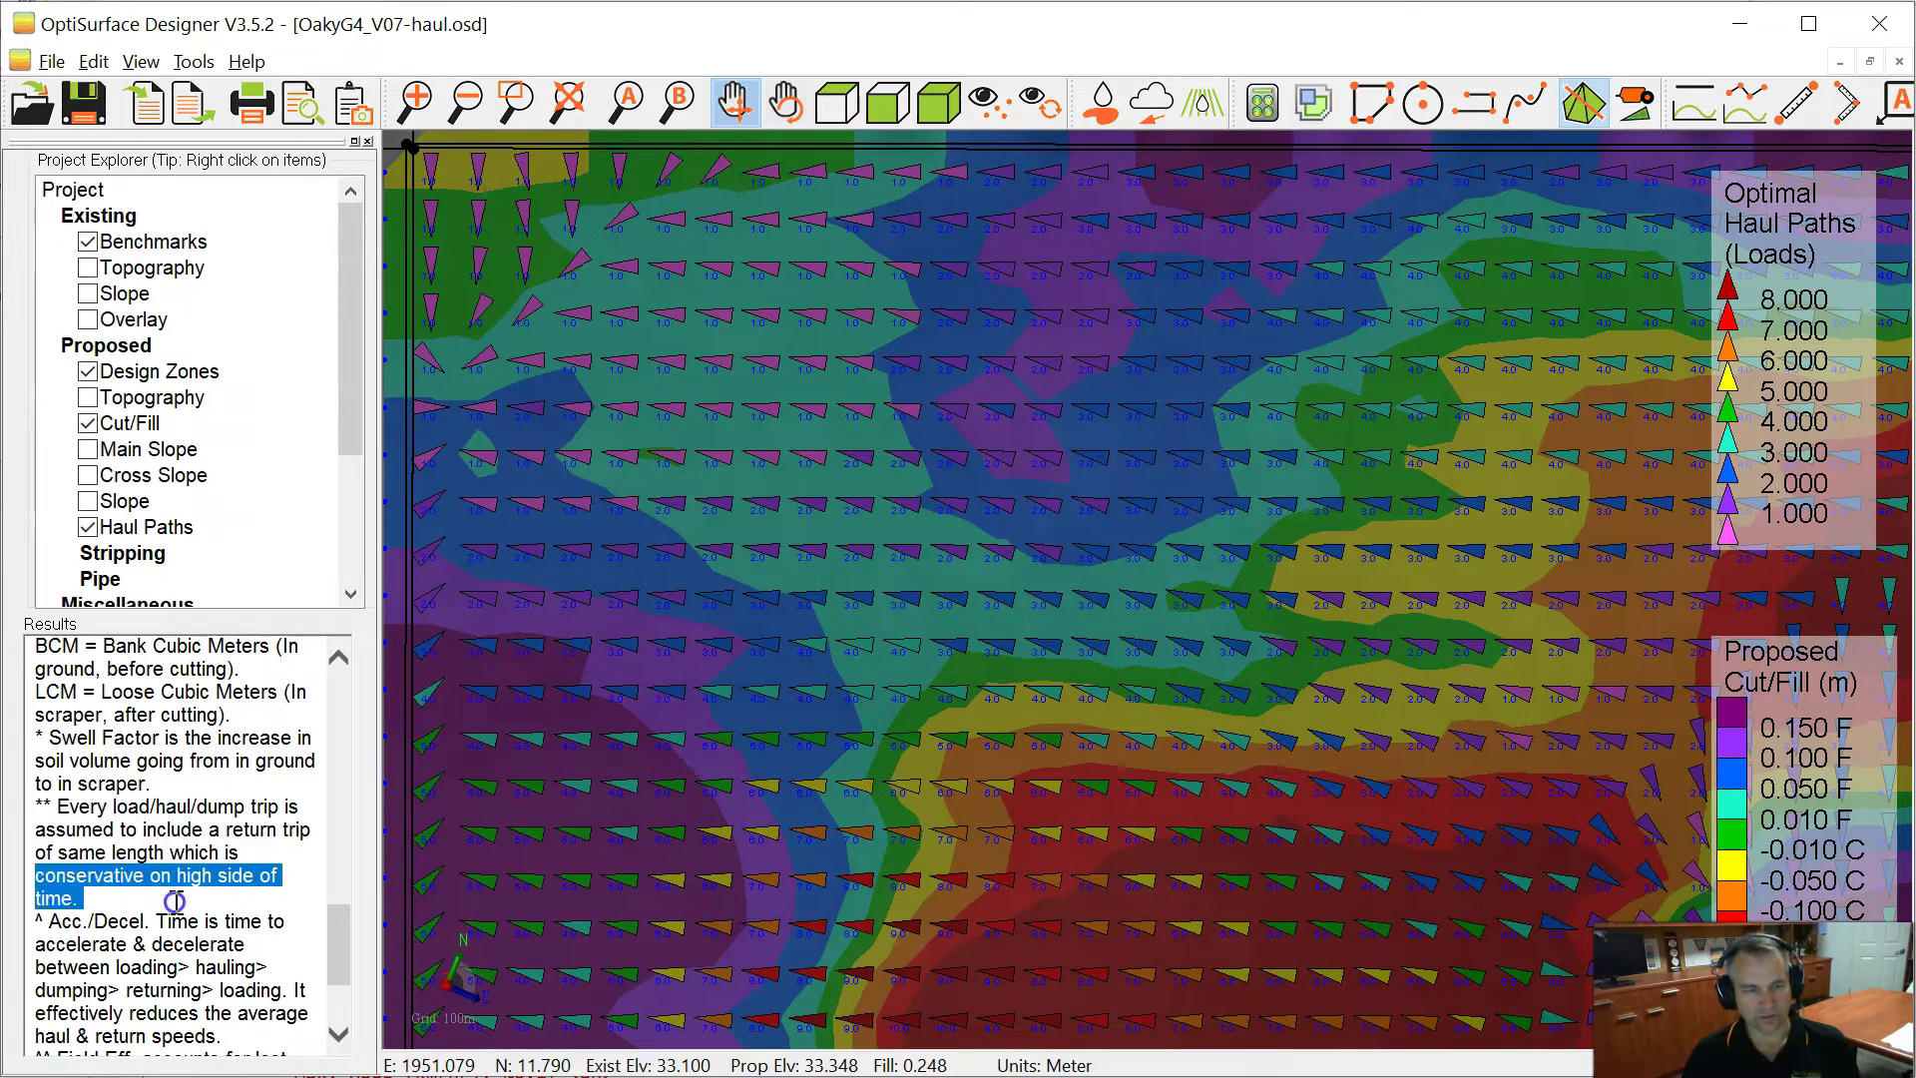
{"action": "left_click_drag", "start_coordinate": [37, 923], "coordinate": [299, 961]}
{"action": "left_click", "coordinate": [208, 918]}
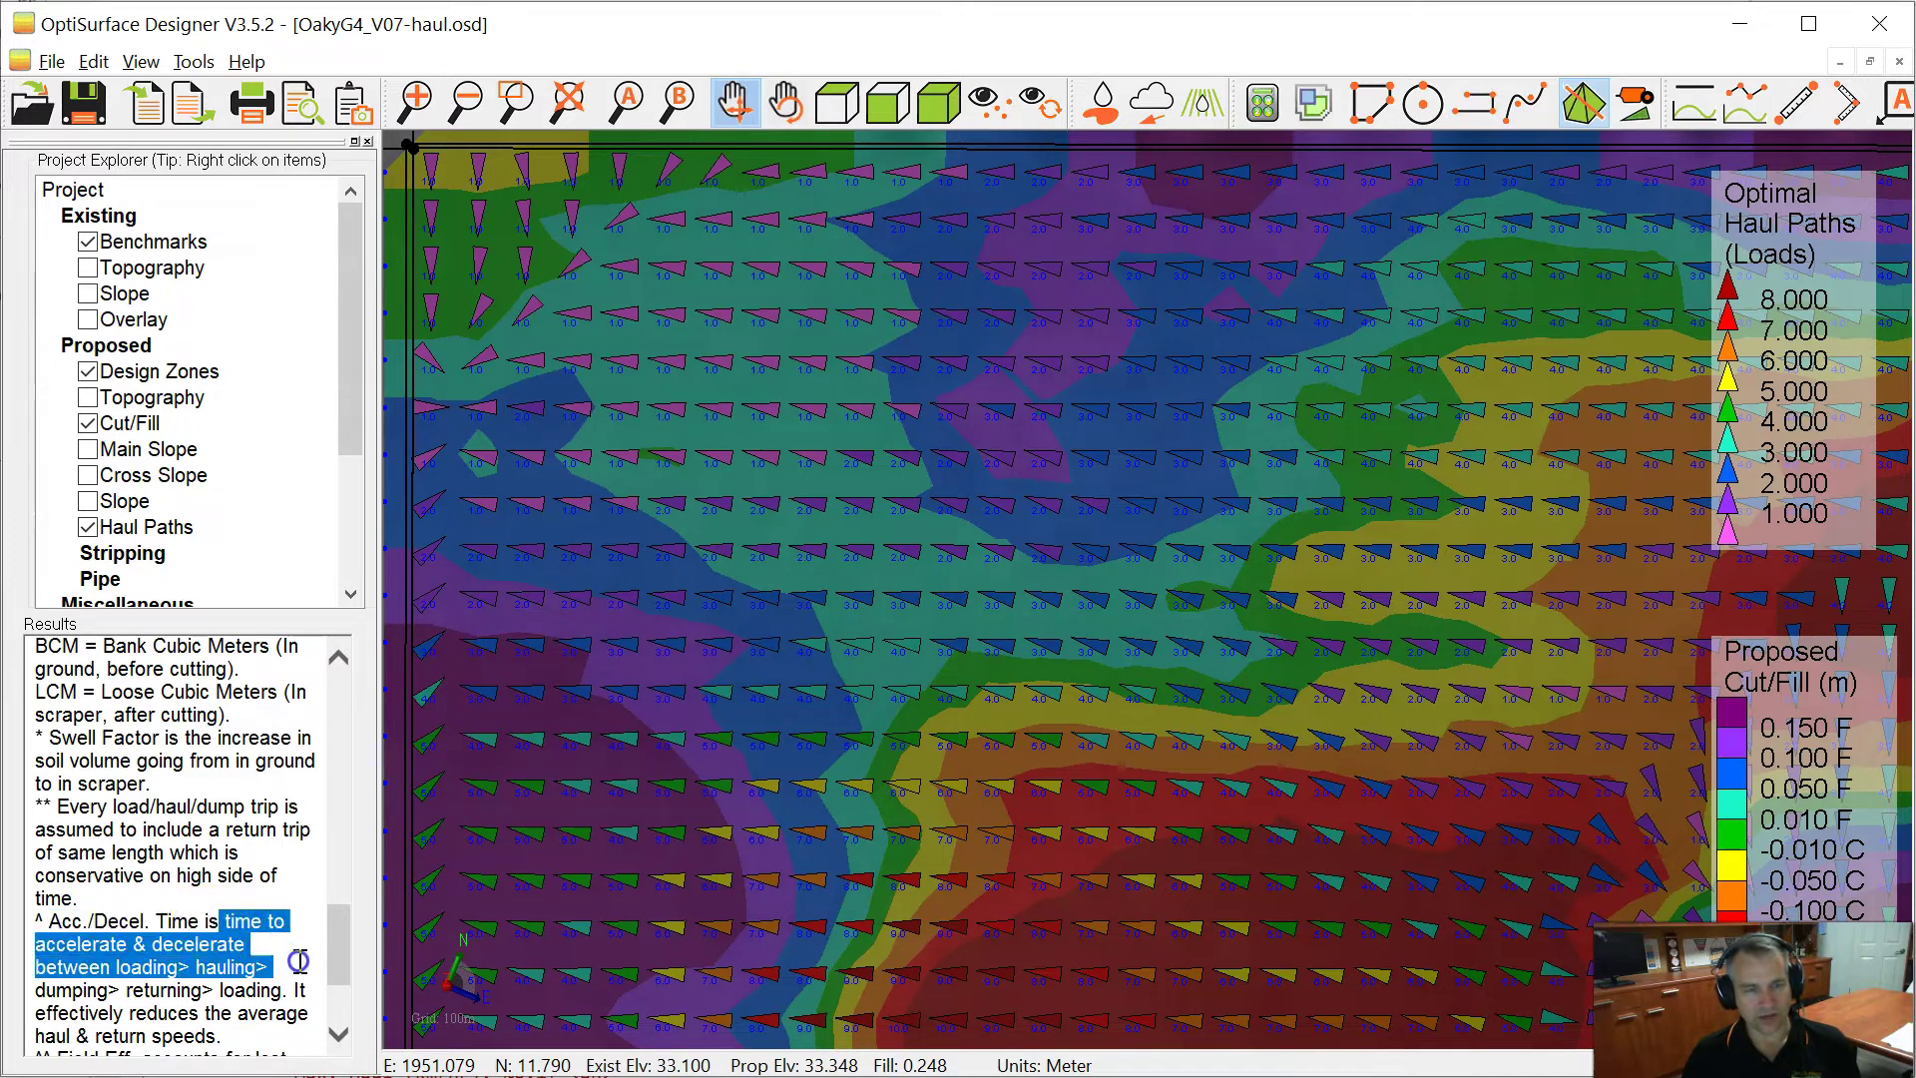
{"action": "scroll", "coordinate": [289, 987], "scroll_direction": "down", "scroll_amount": 1}
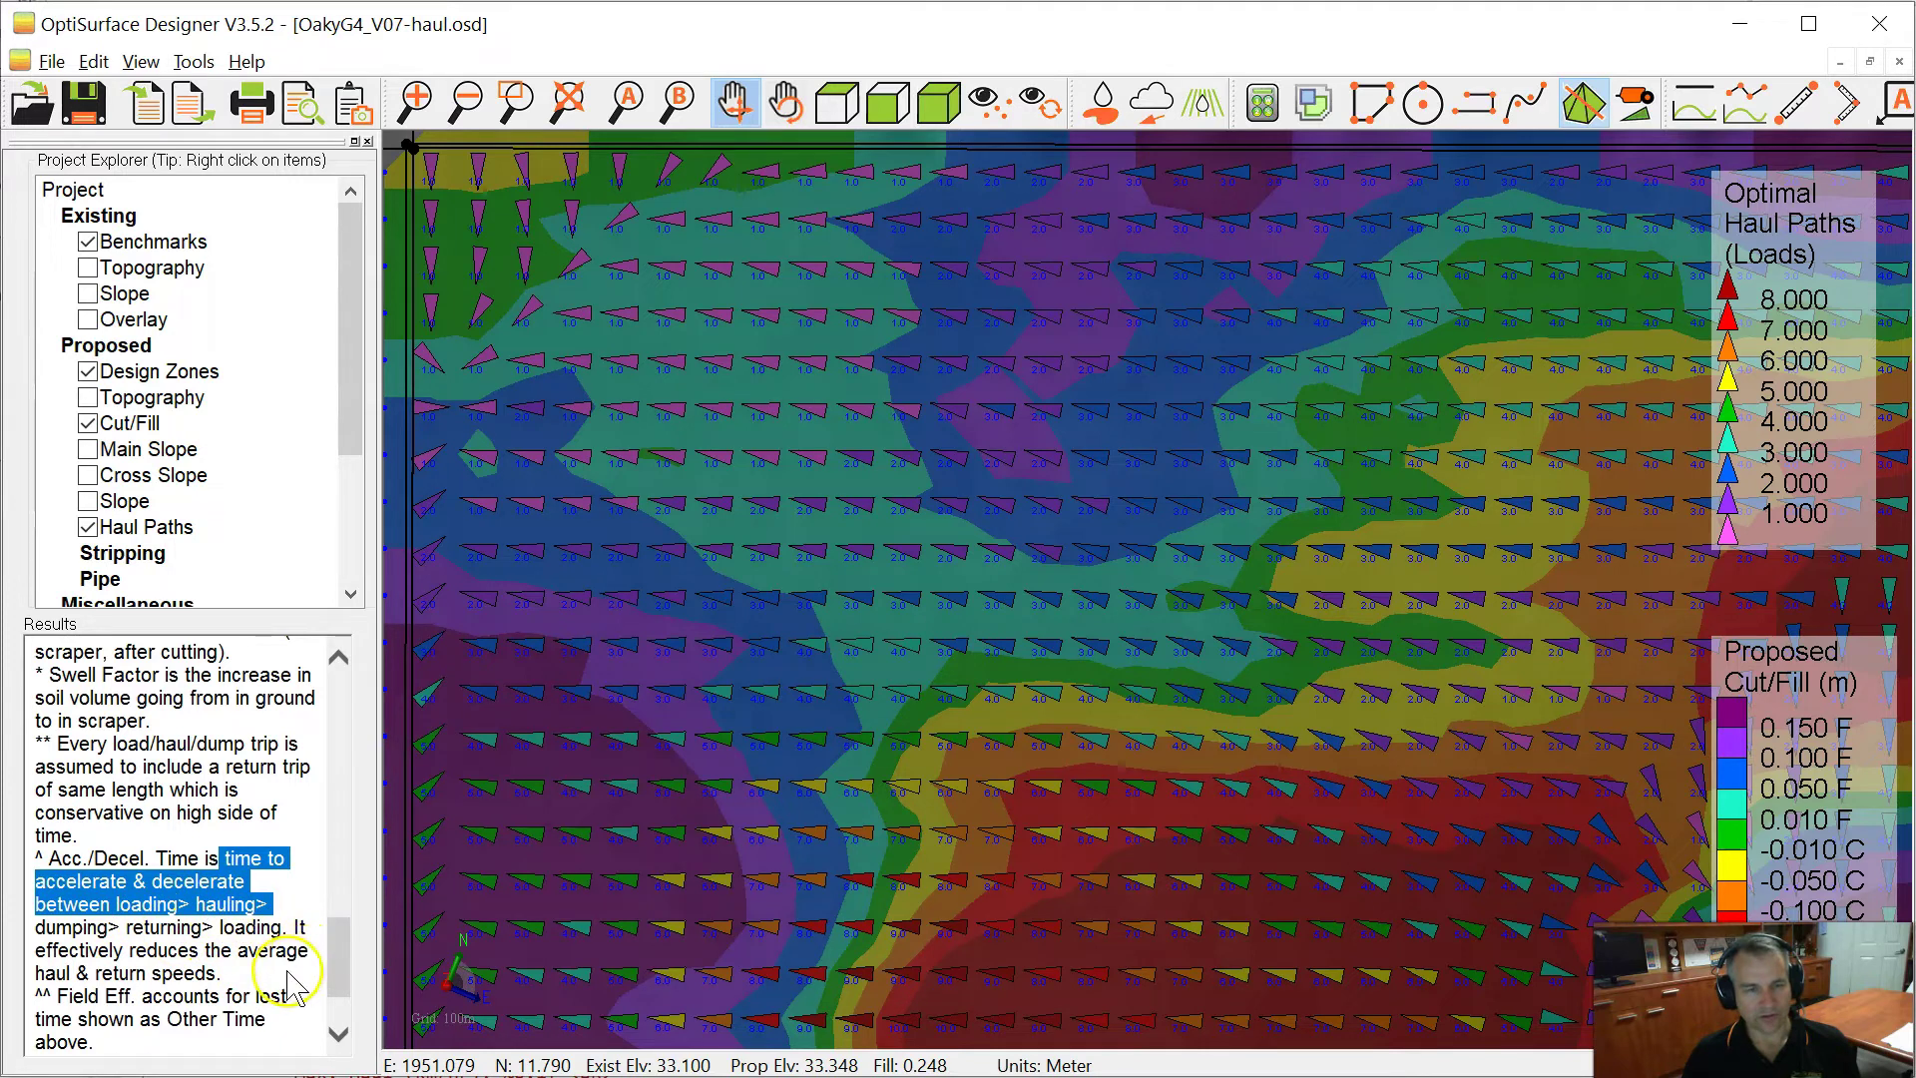
{"action": "left_click_drag", "start_coordinate": [36, 950], "coordinate": [260, 1012]}
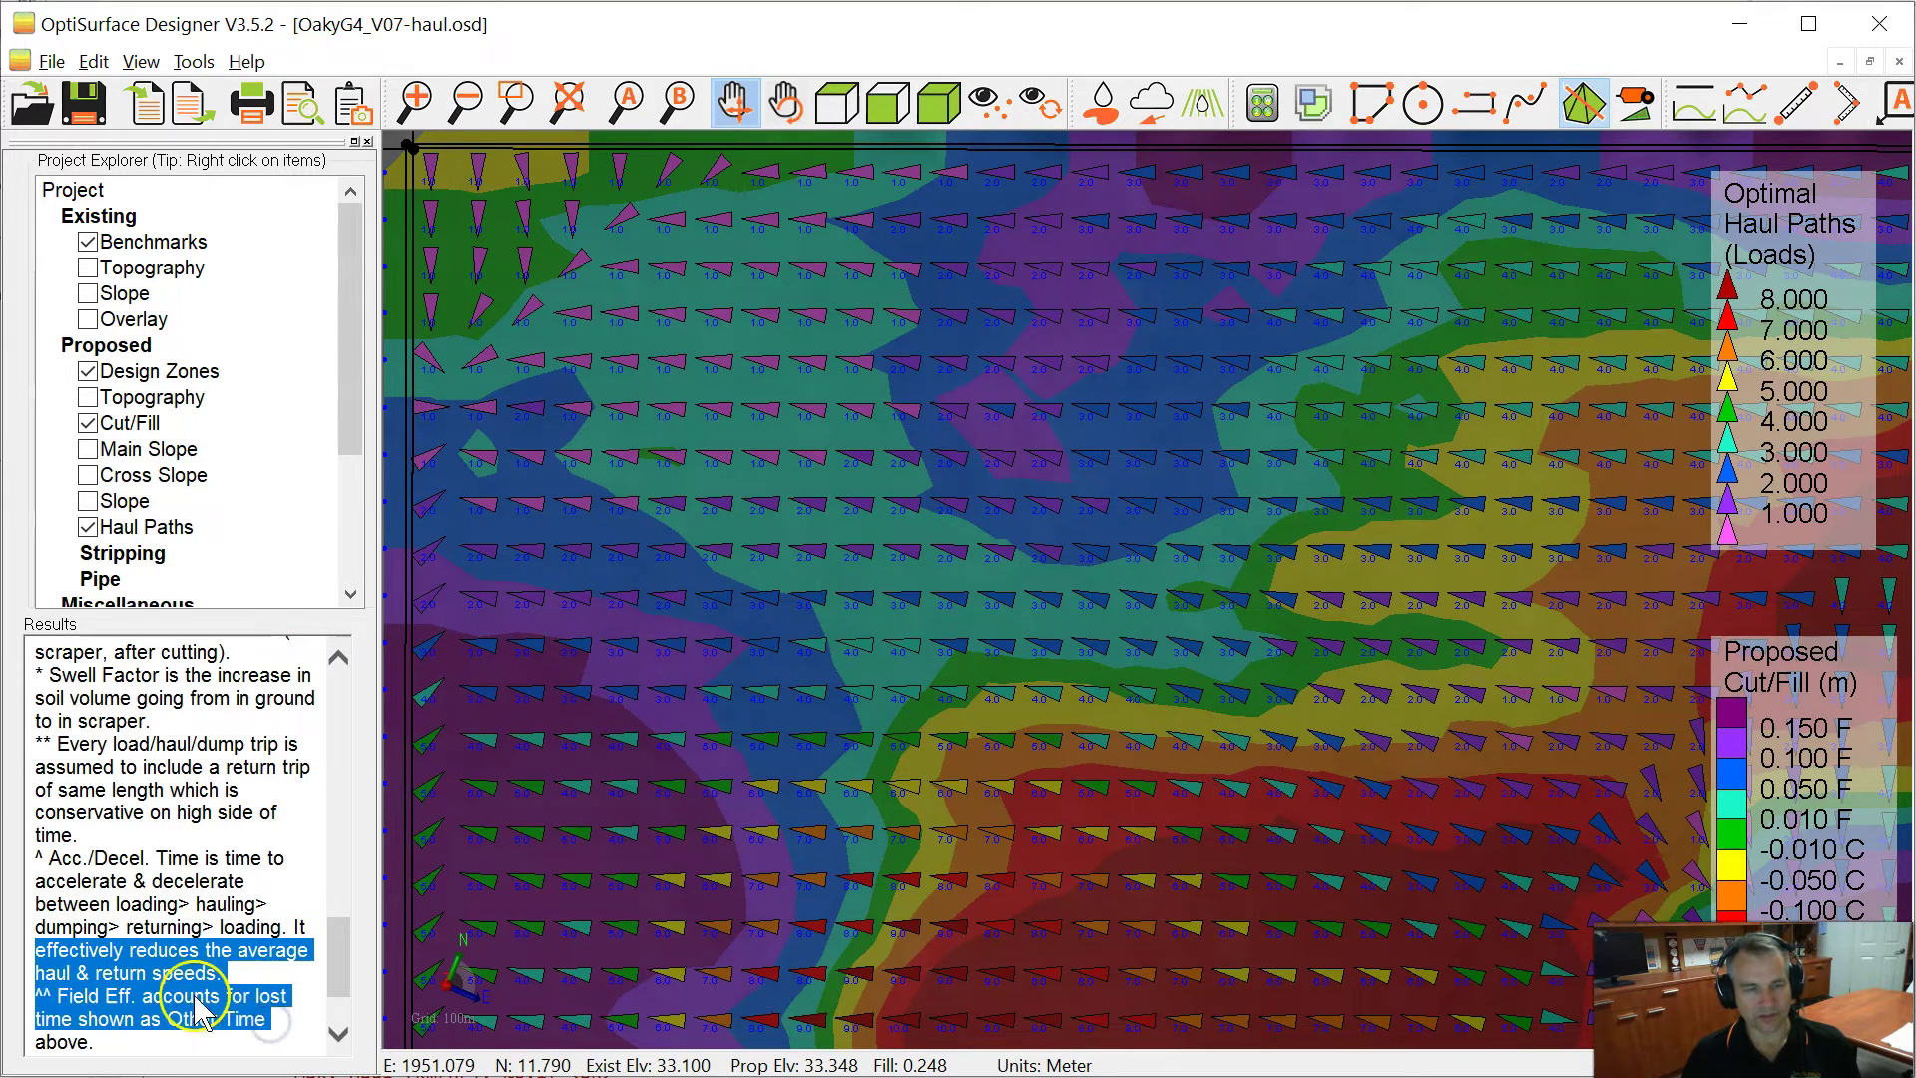
{"action": "left_click", "coordinate": [271, 1028]}
Highlight the note that imports and exports enter/exit the grid's top-left corner
{"action": "scroll", "coordinate": [284, 898], "scroll_direction": "down", "scroll_amount": 2}
{"action": "left_click", "coordinate": [58, 905]}
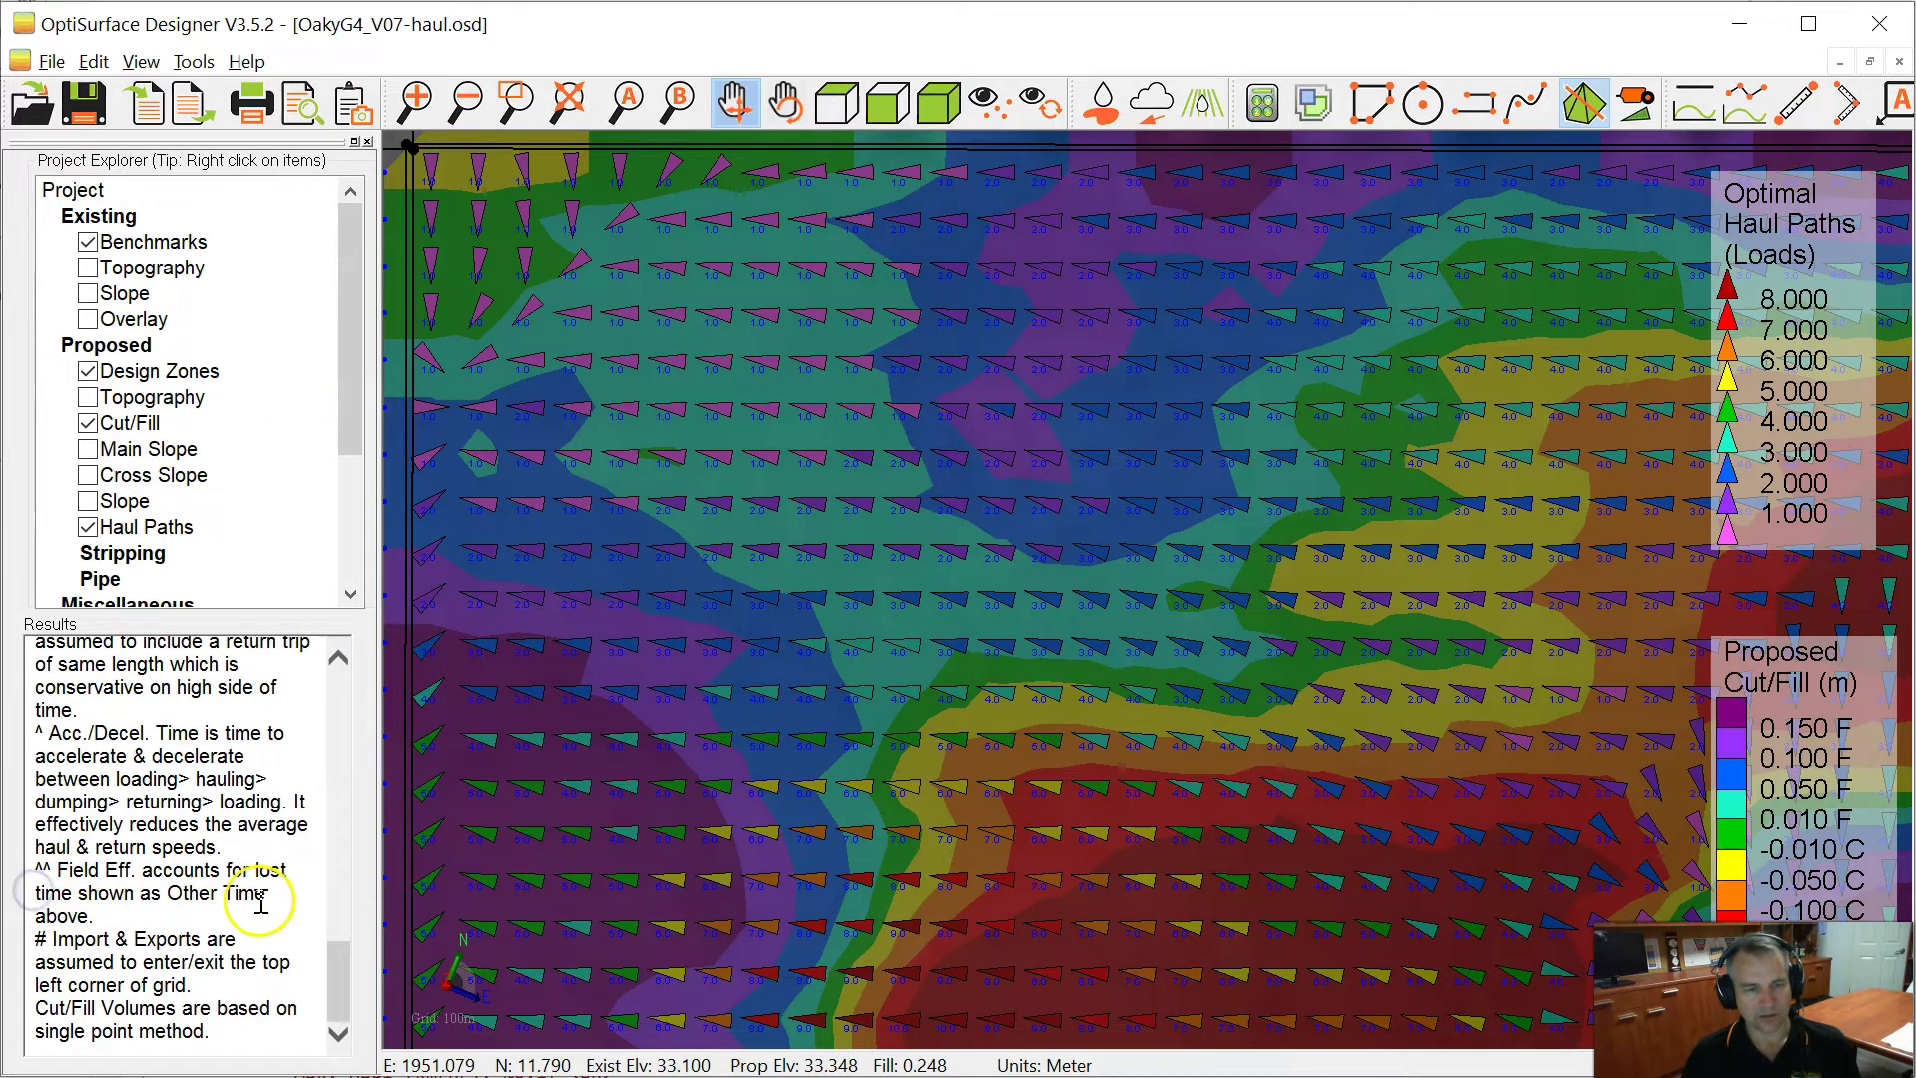
{"action": "left_click_drag", "start_coordinate": [53, 938], "coordinate": [246, 961]}
{"action": "left_click", "coordinate": [27, 956]}
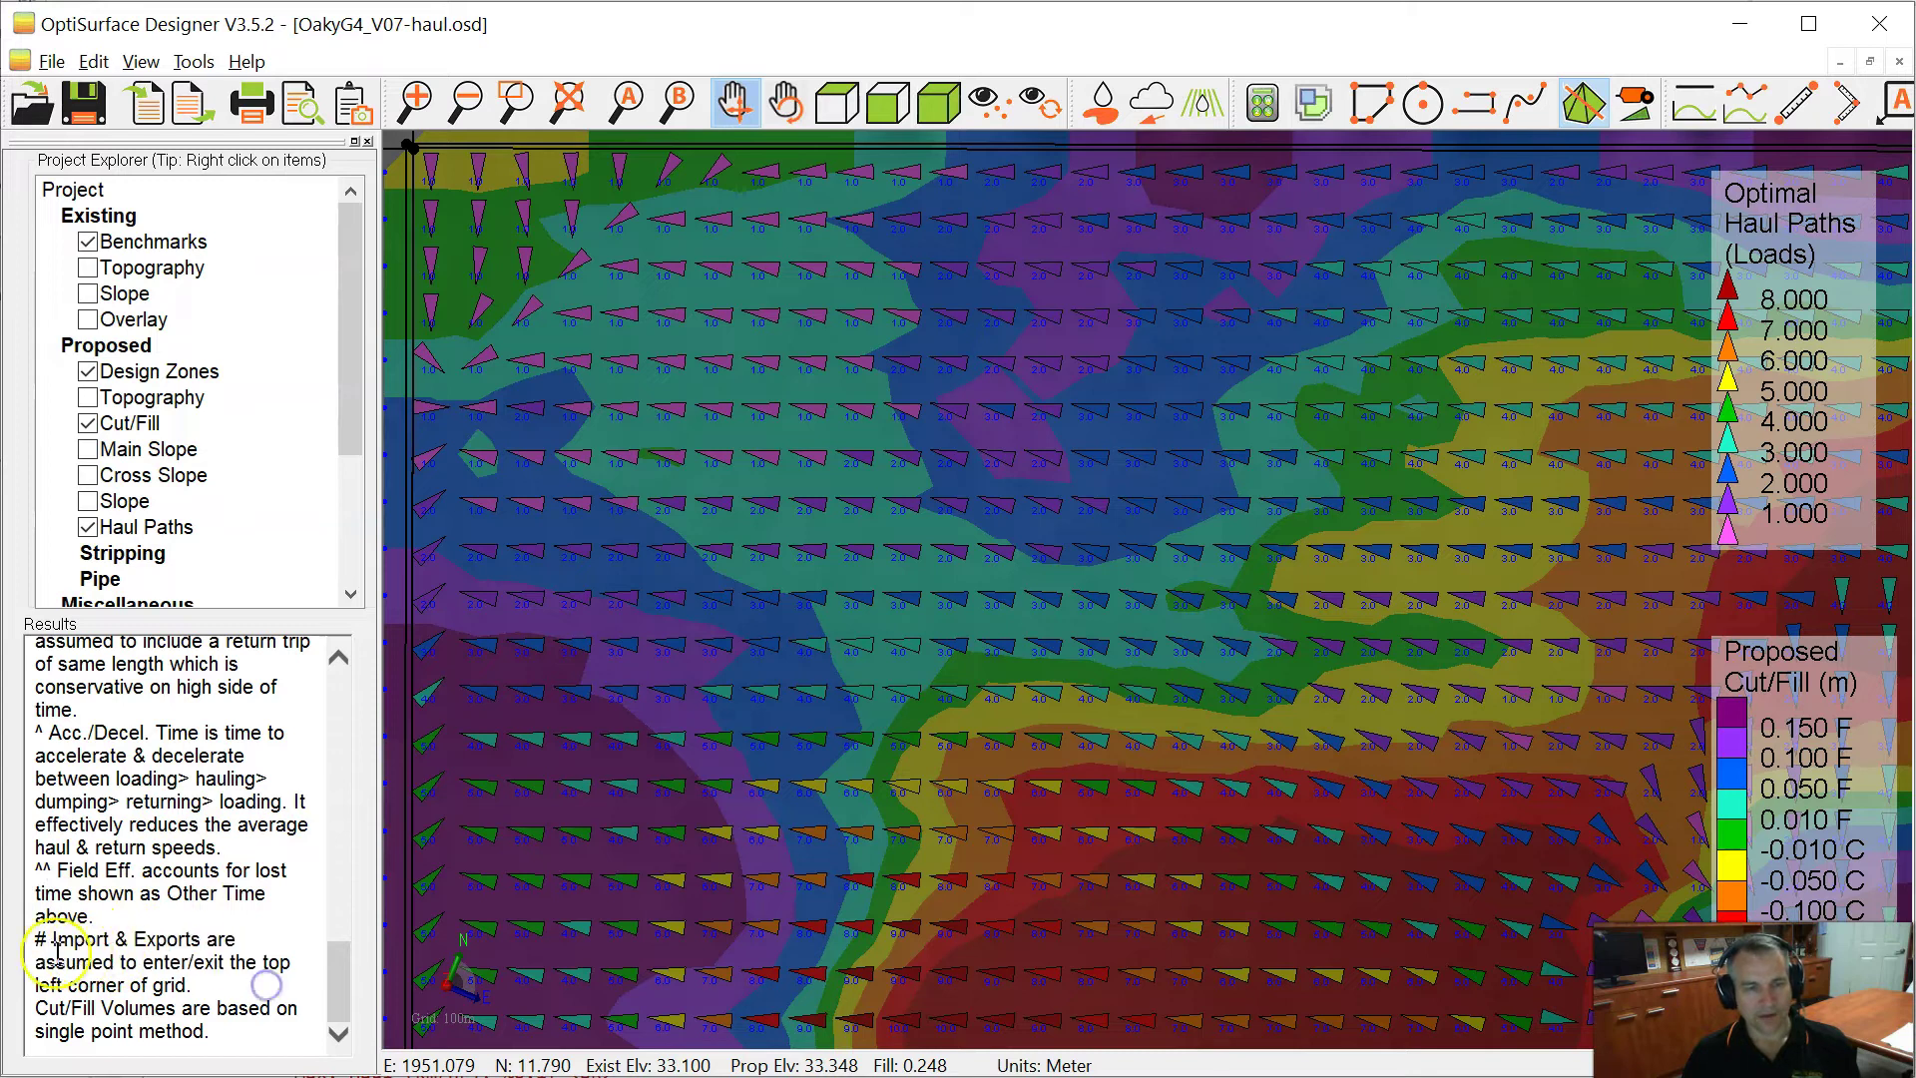
{"action": "left_click_drag", "start_coordinate": [57, 960], "coordinate": [249, 987]}
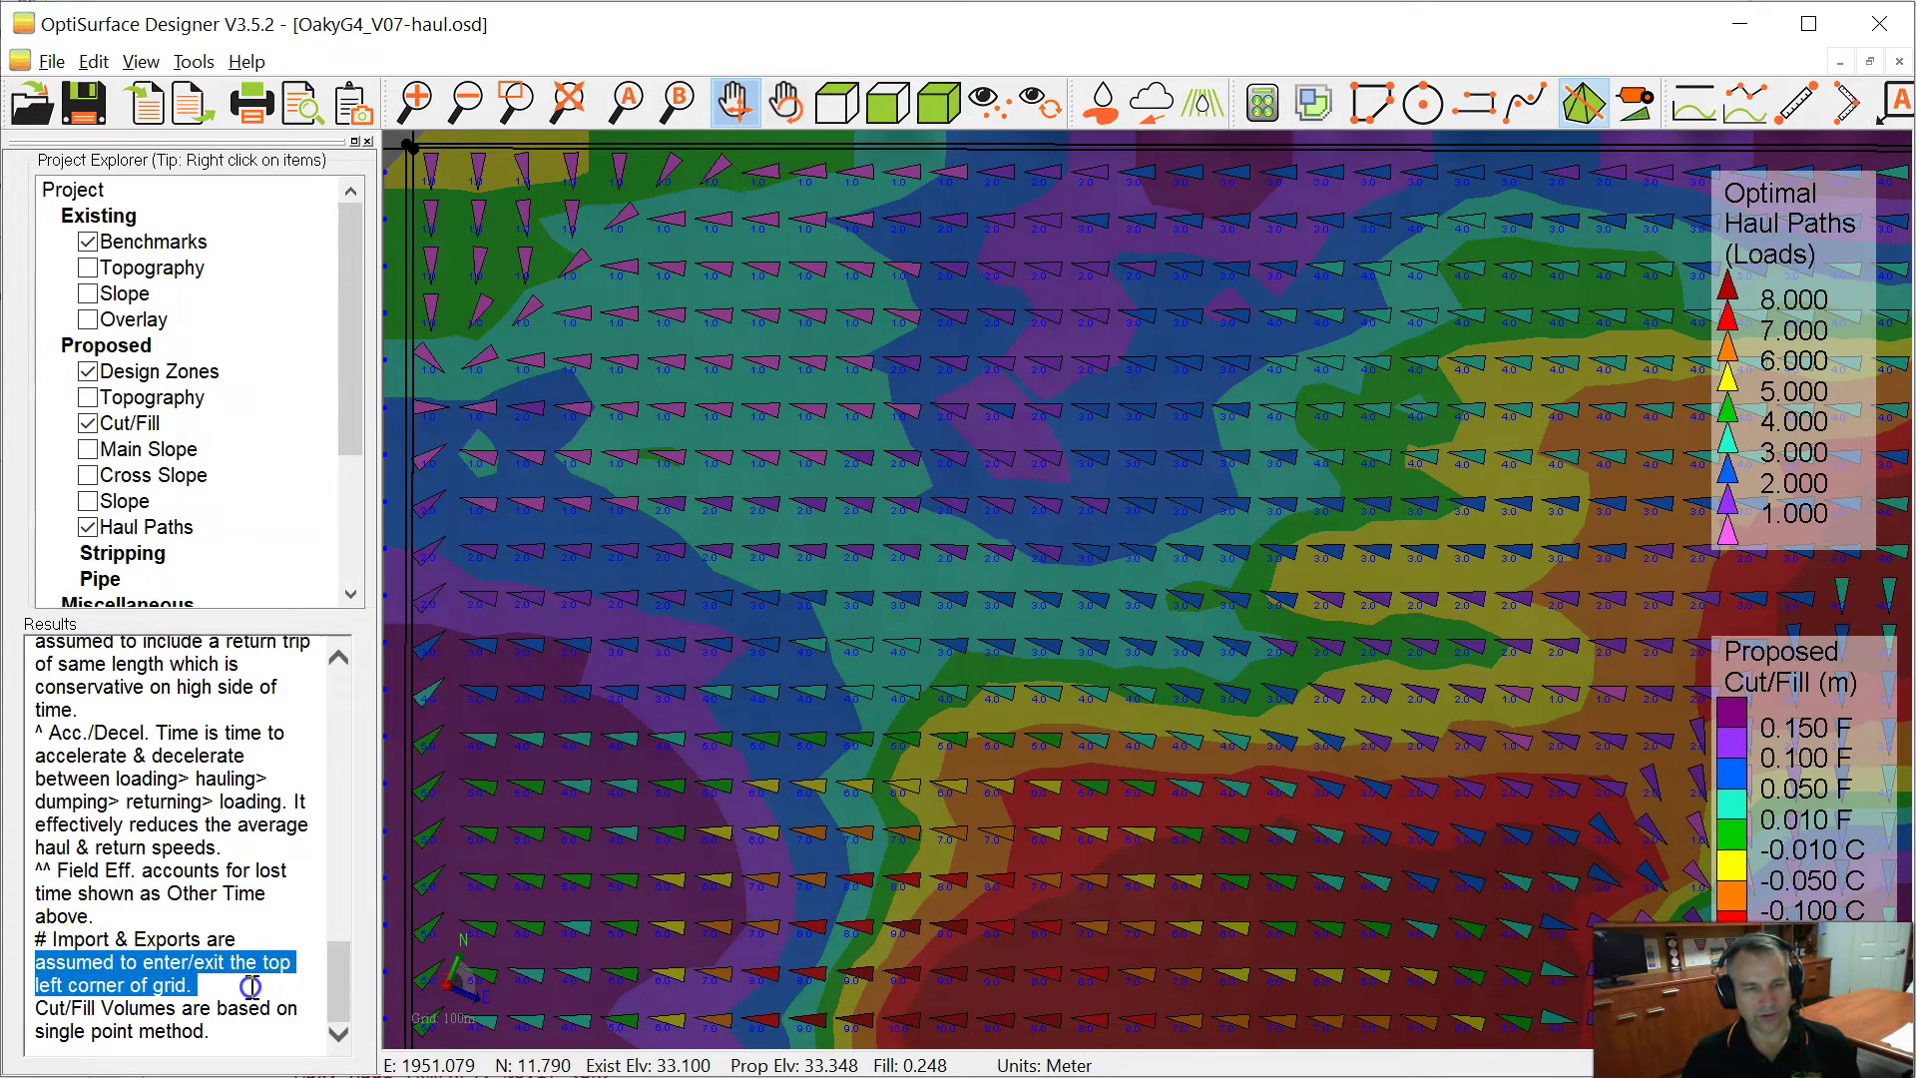
{"action": "scroll", "coordinate": [214, 759], "scroll_direction": "up", "scroll_amount": 6}
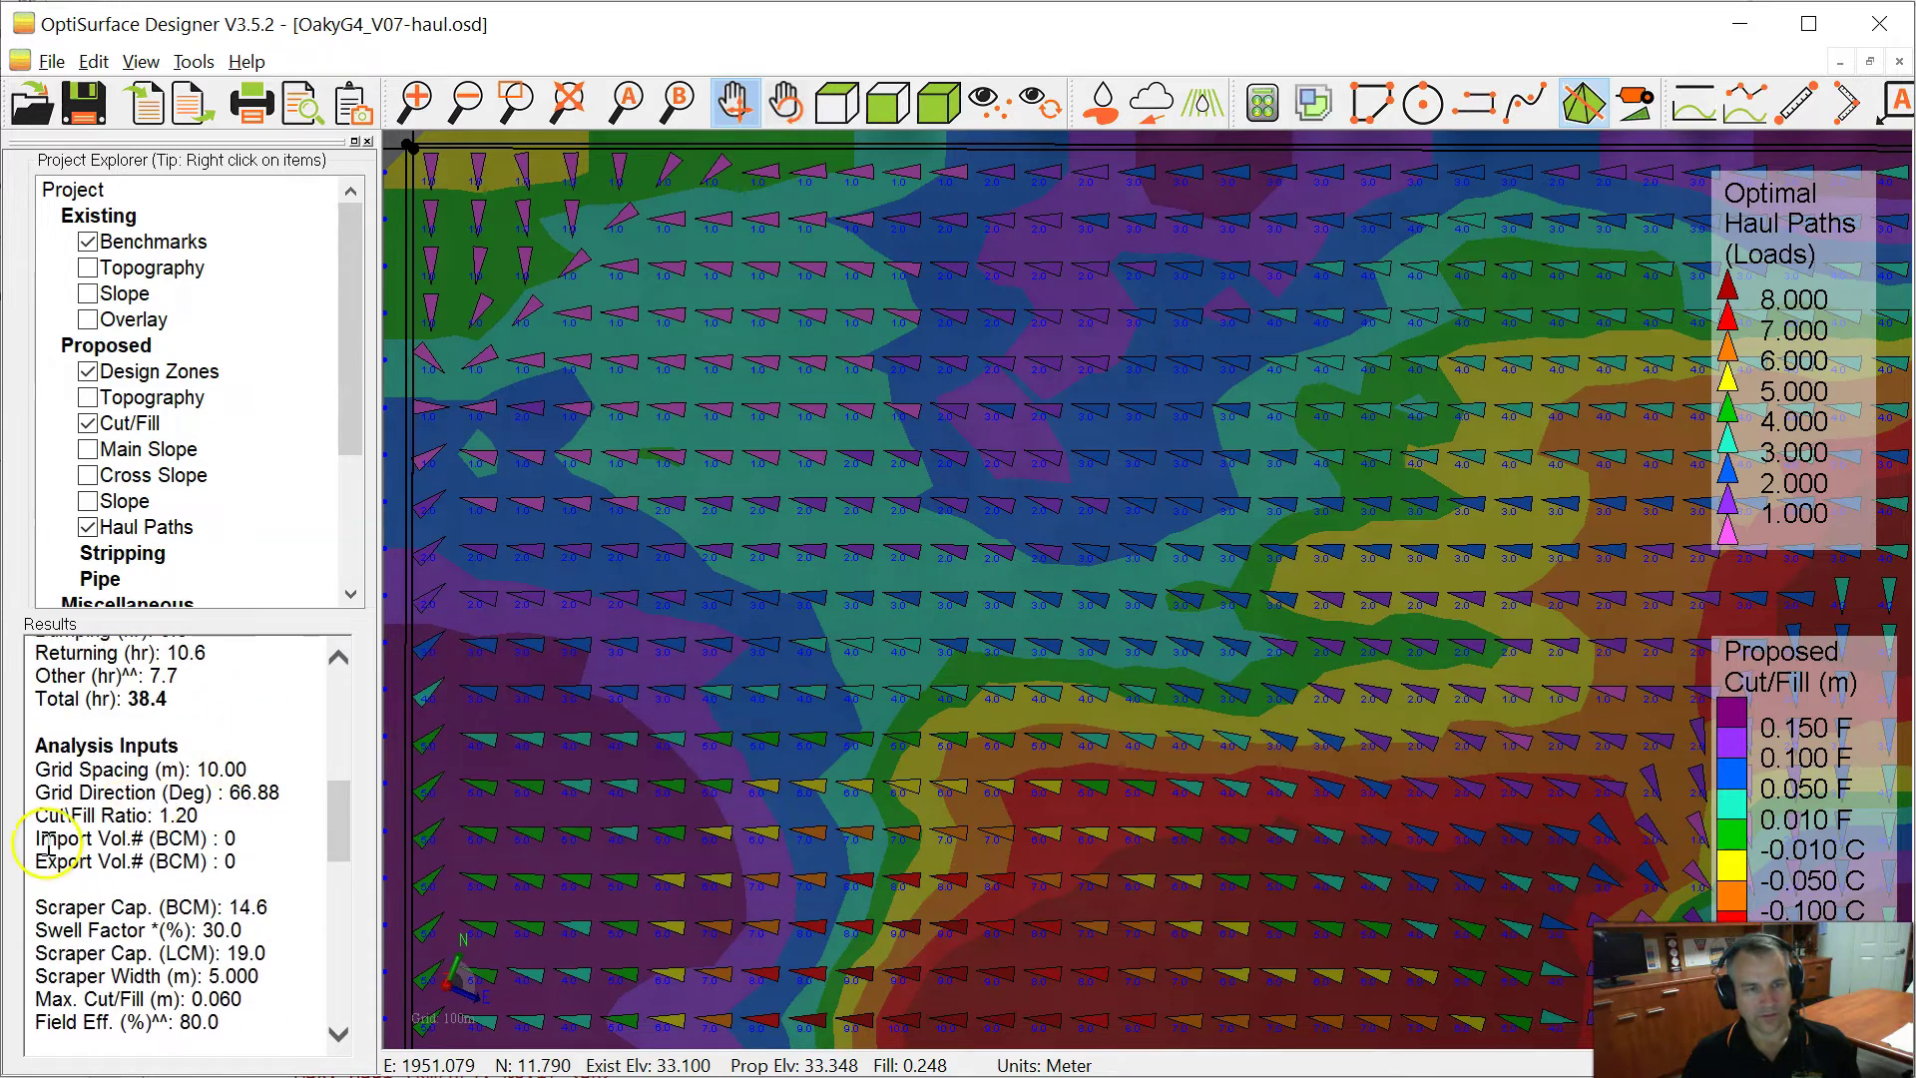
Highlight the Import and Export volume lines, then show field G4's haul analysis results
{"action": "left_click_drag", "start_coordinate": [40, 839], "coordinate": [235, 861]}
{"action": "scroll", "coordinate": [256, 878], "scroll_direction": "down", "scroll_amount": 1}
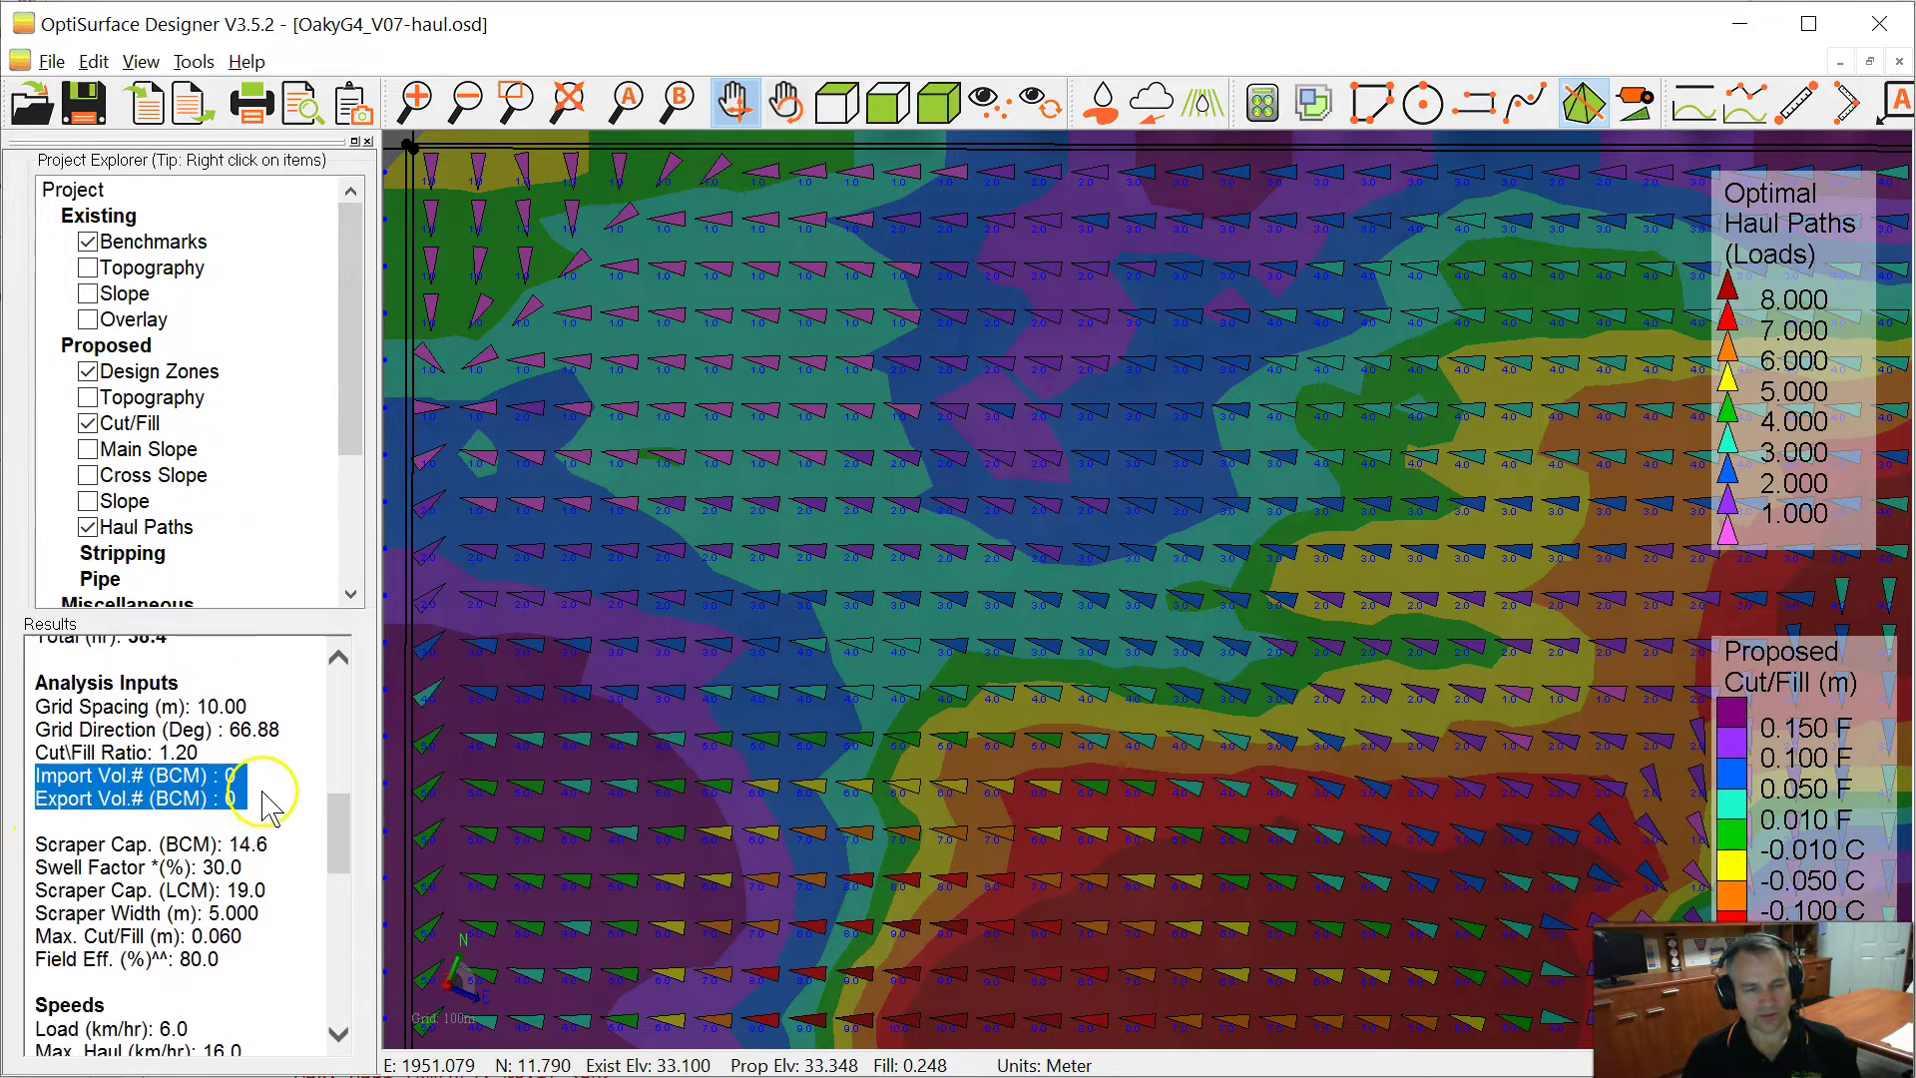
{"action": "scroll", "coordinate": [305, 883], "scroll_direction": "down", "scroll_amount": 10}
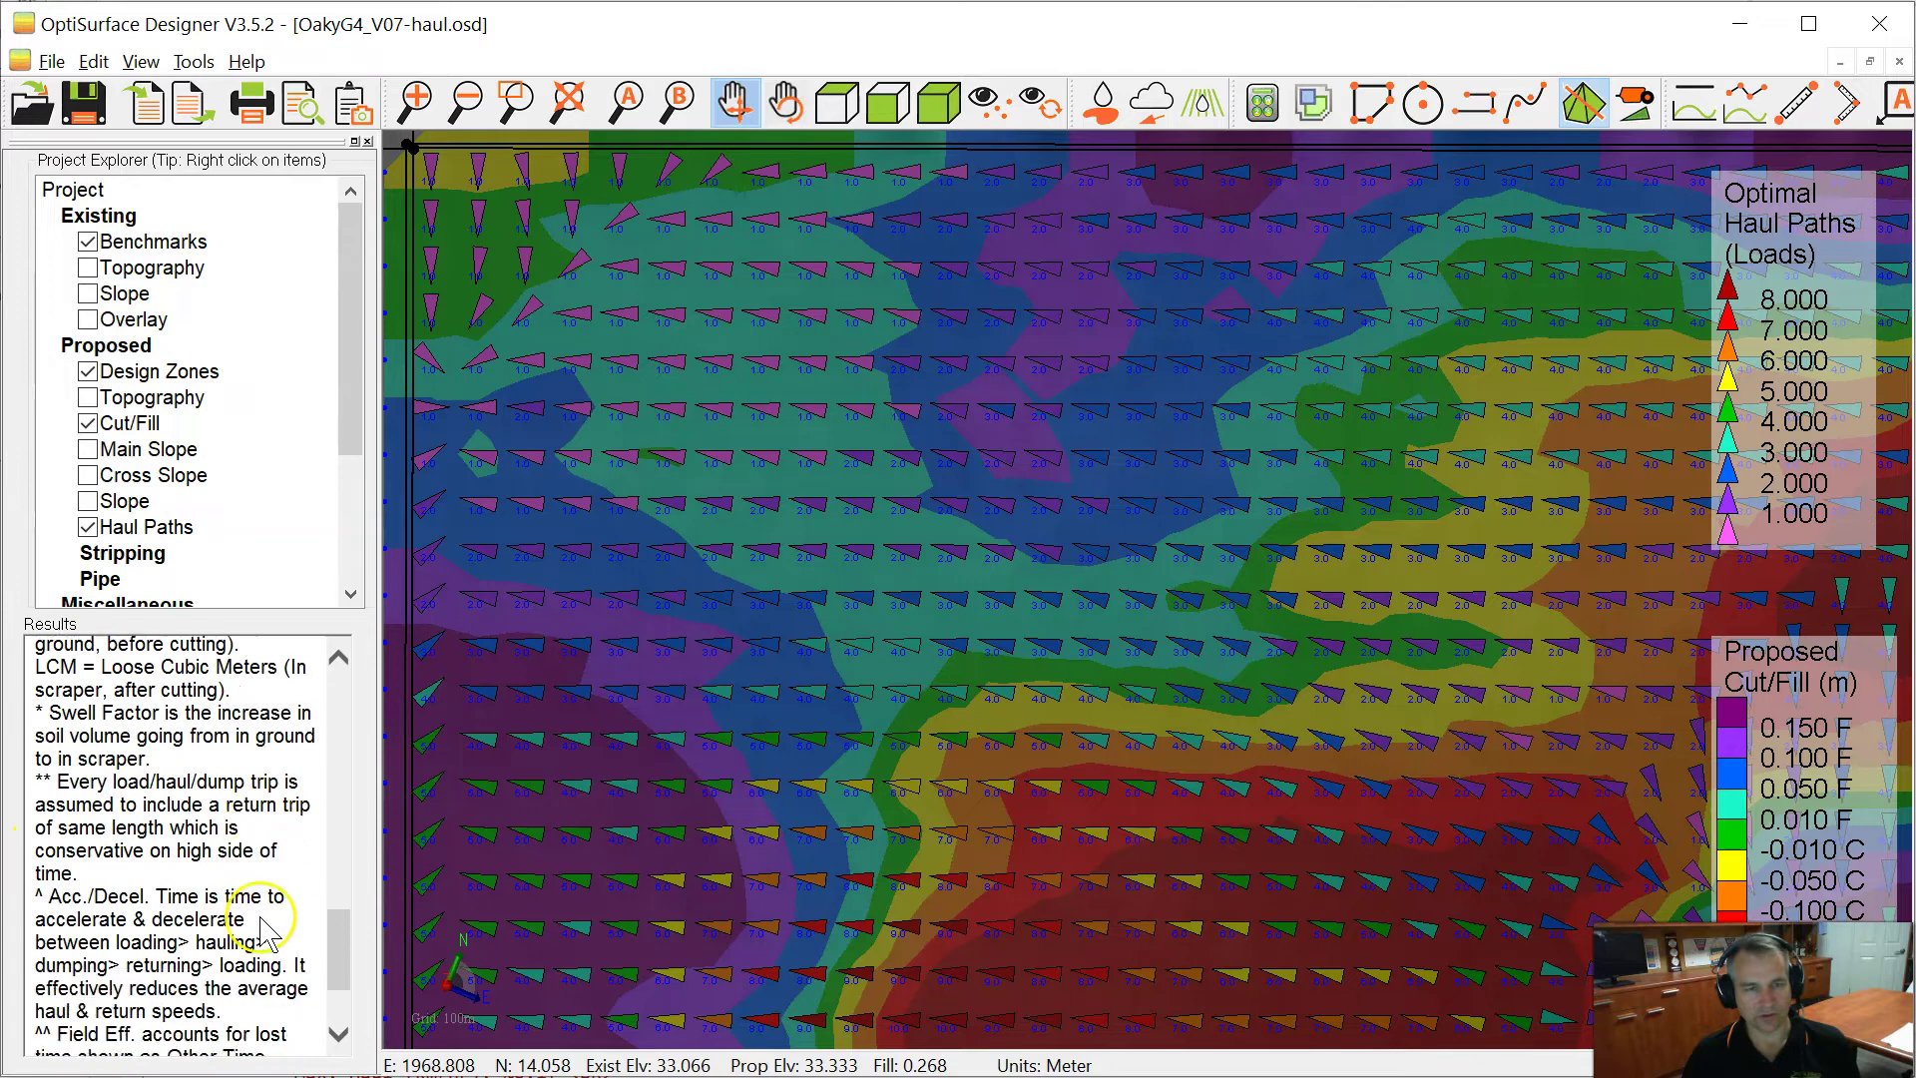
{"action": "scroll", "coordinate": [1010, 535], "scroll_direction": "down", "scroll_amount": 4}
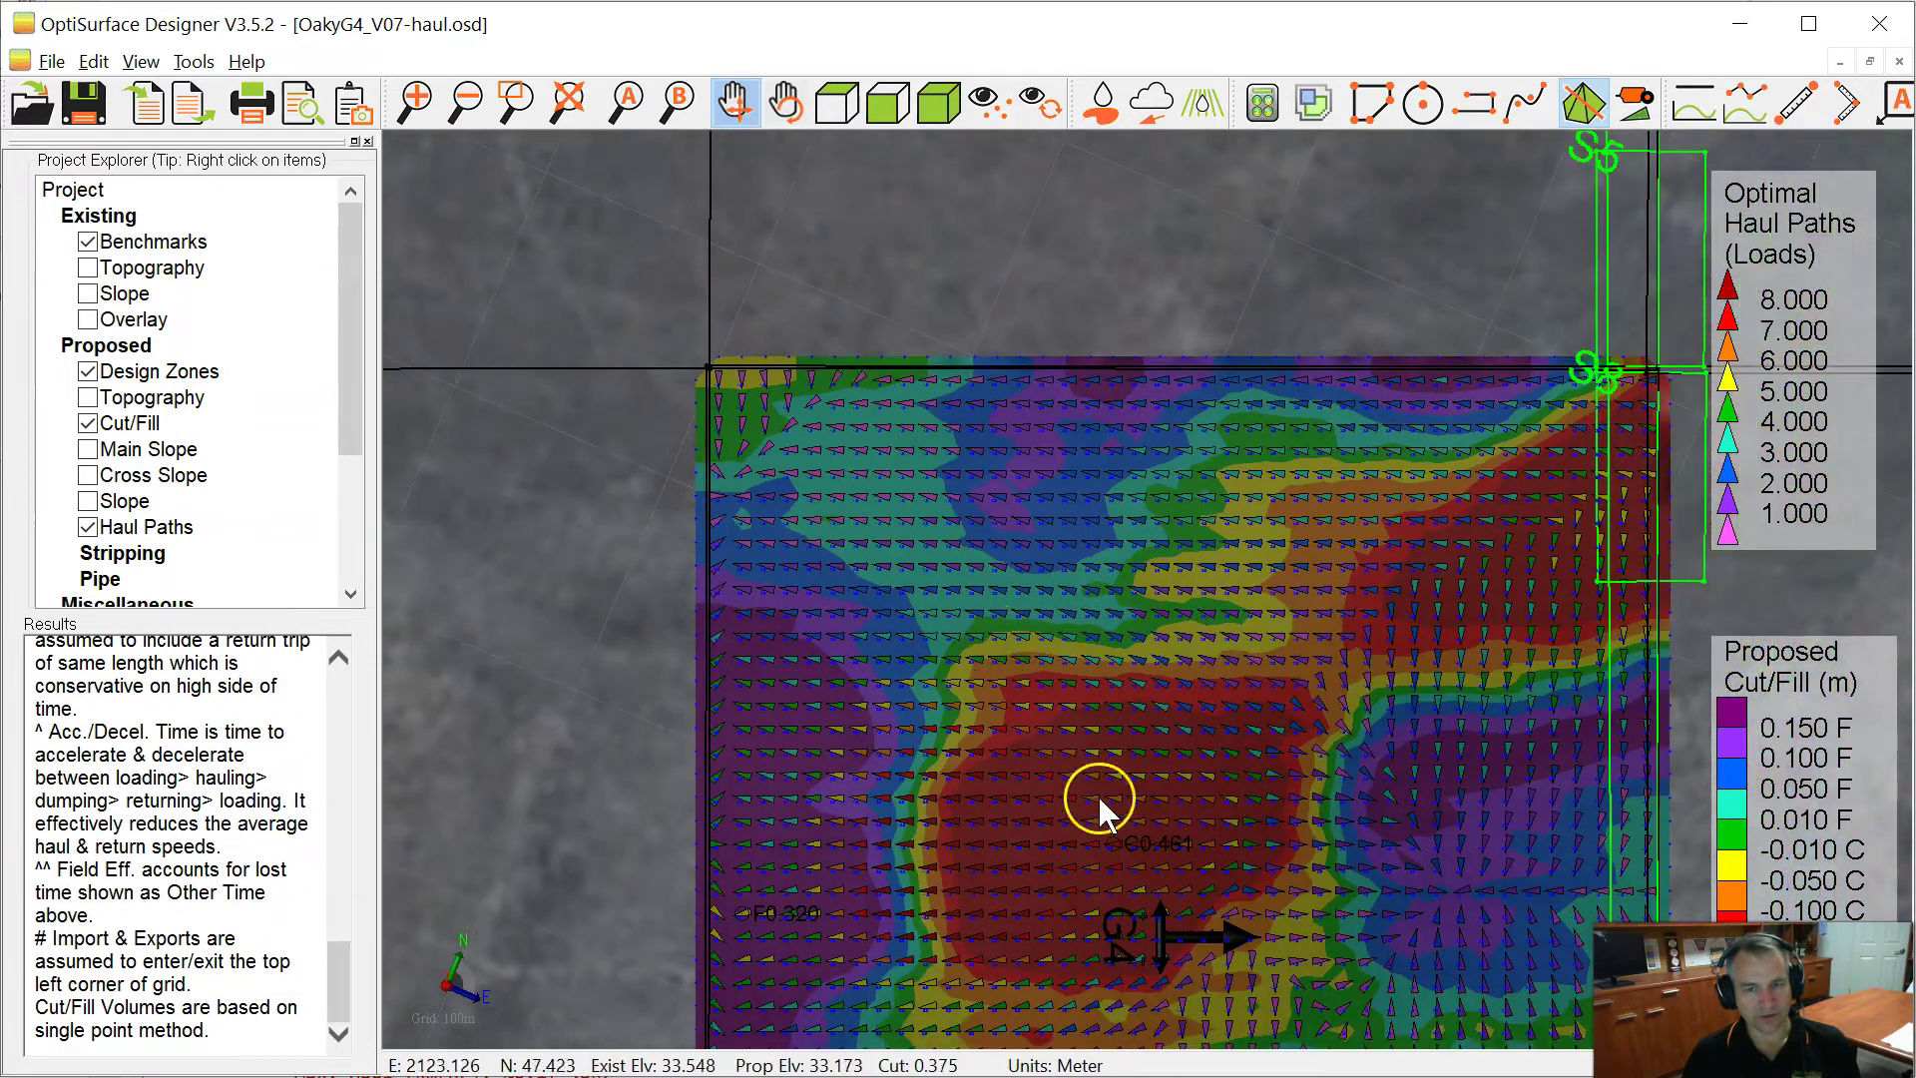
{"action": "scroll", "coordinate": [948, 489], "scroll_direction": "up", "scroll_amount": 3}
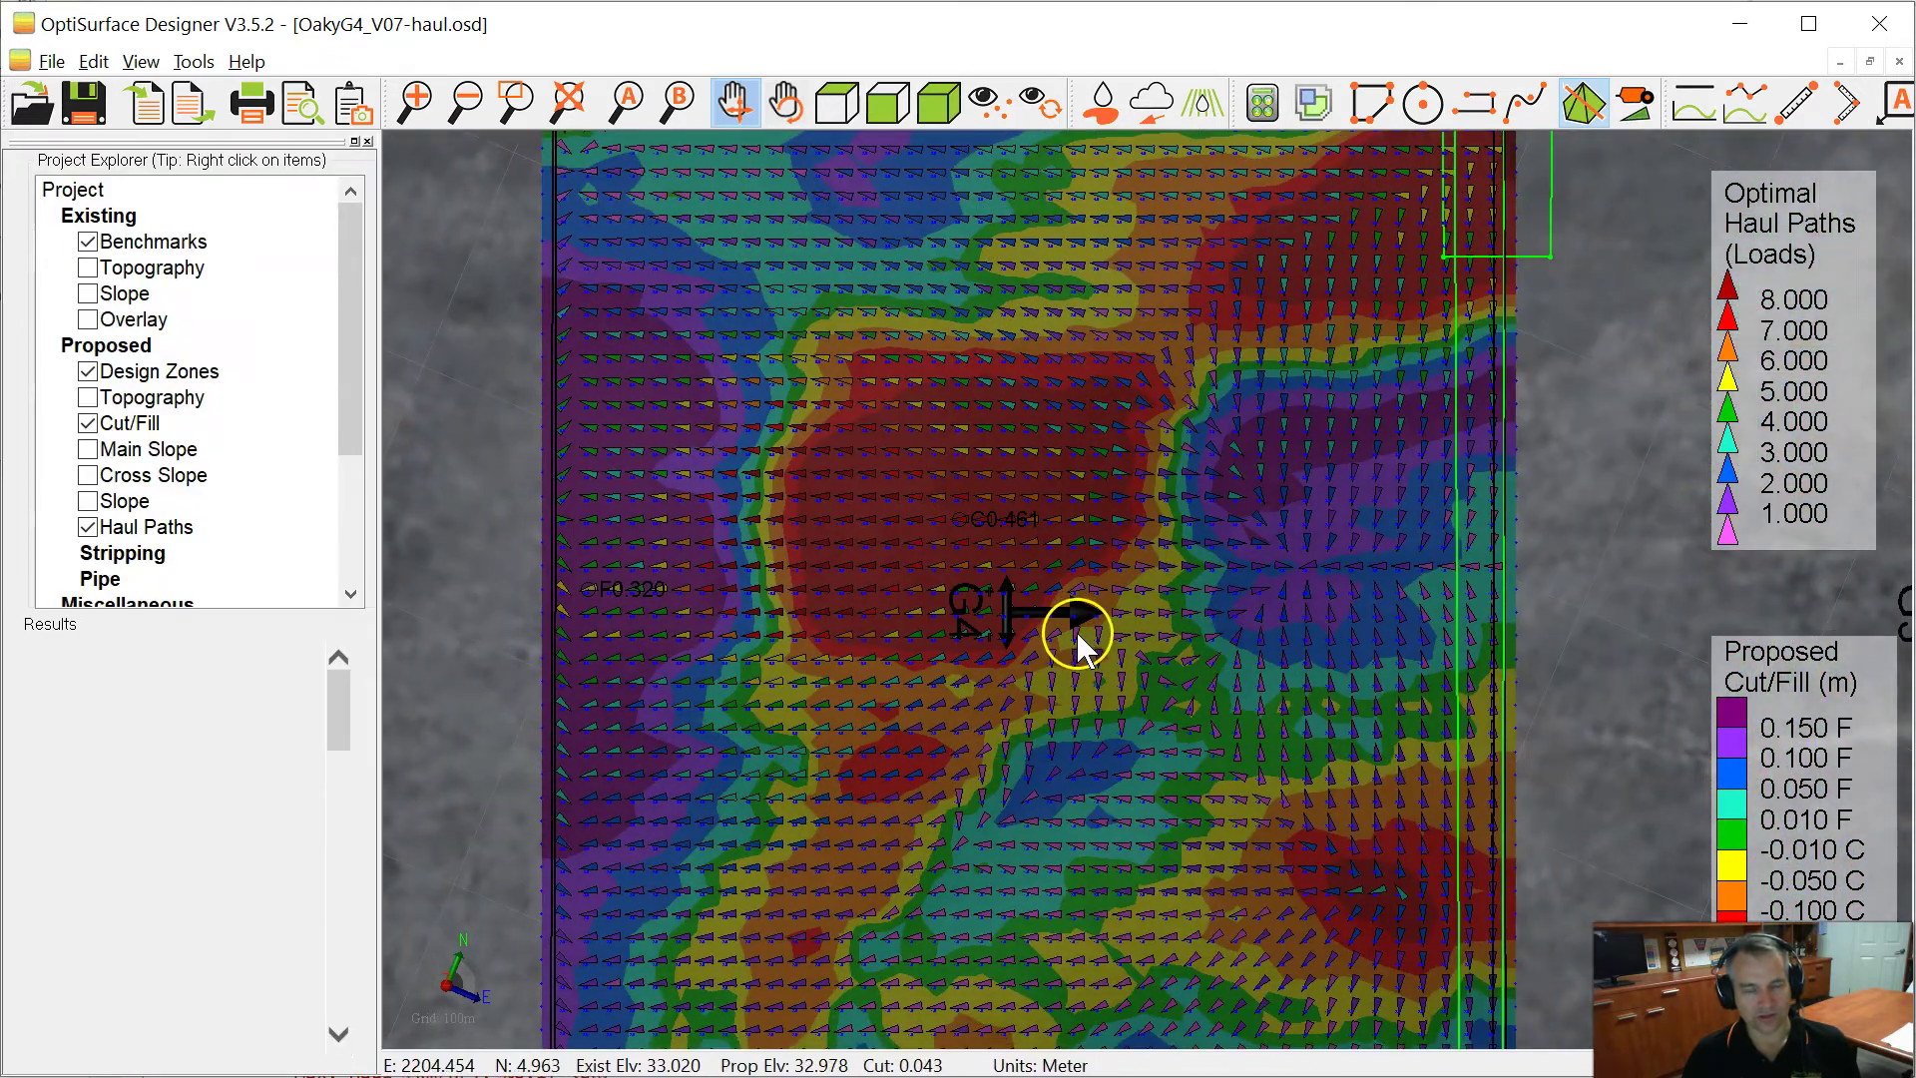
{"action": "scroll", "coordinate": [1076, 632], "scroll_direction": "down", "scroll_amount": 1}
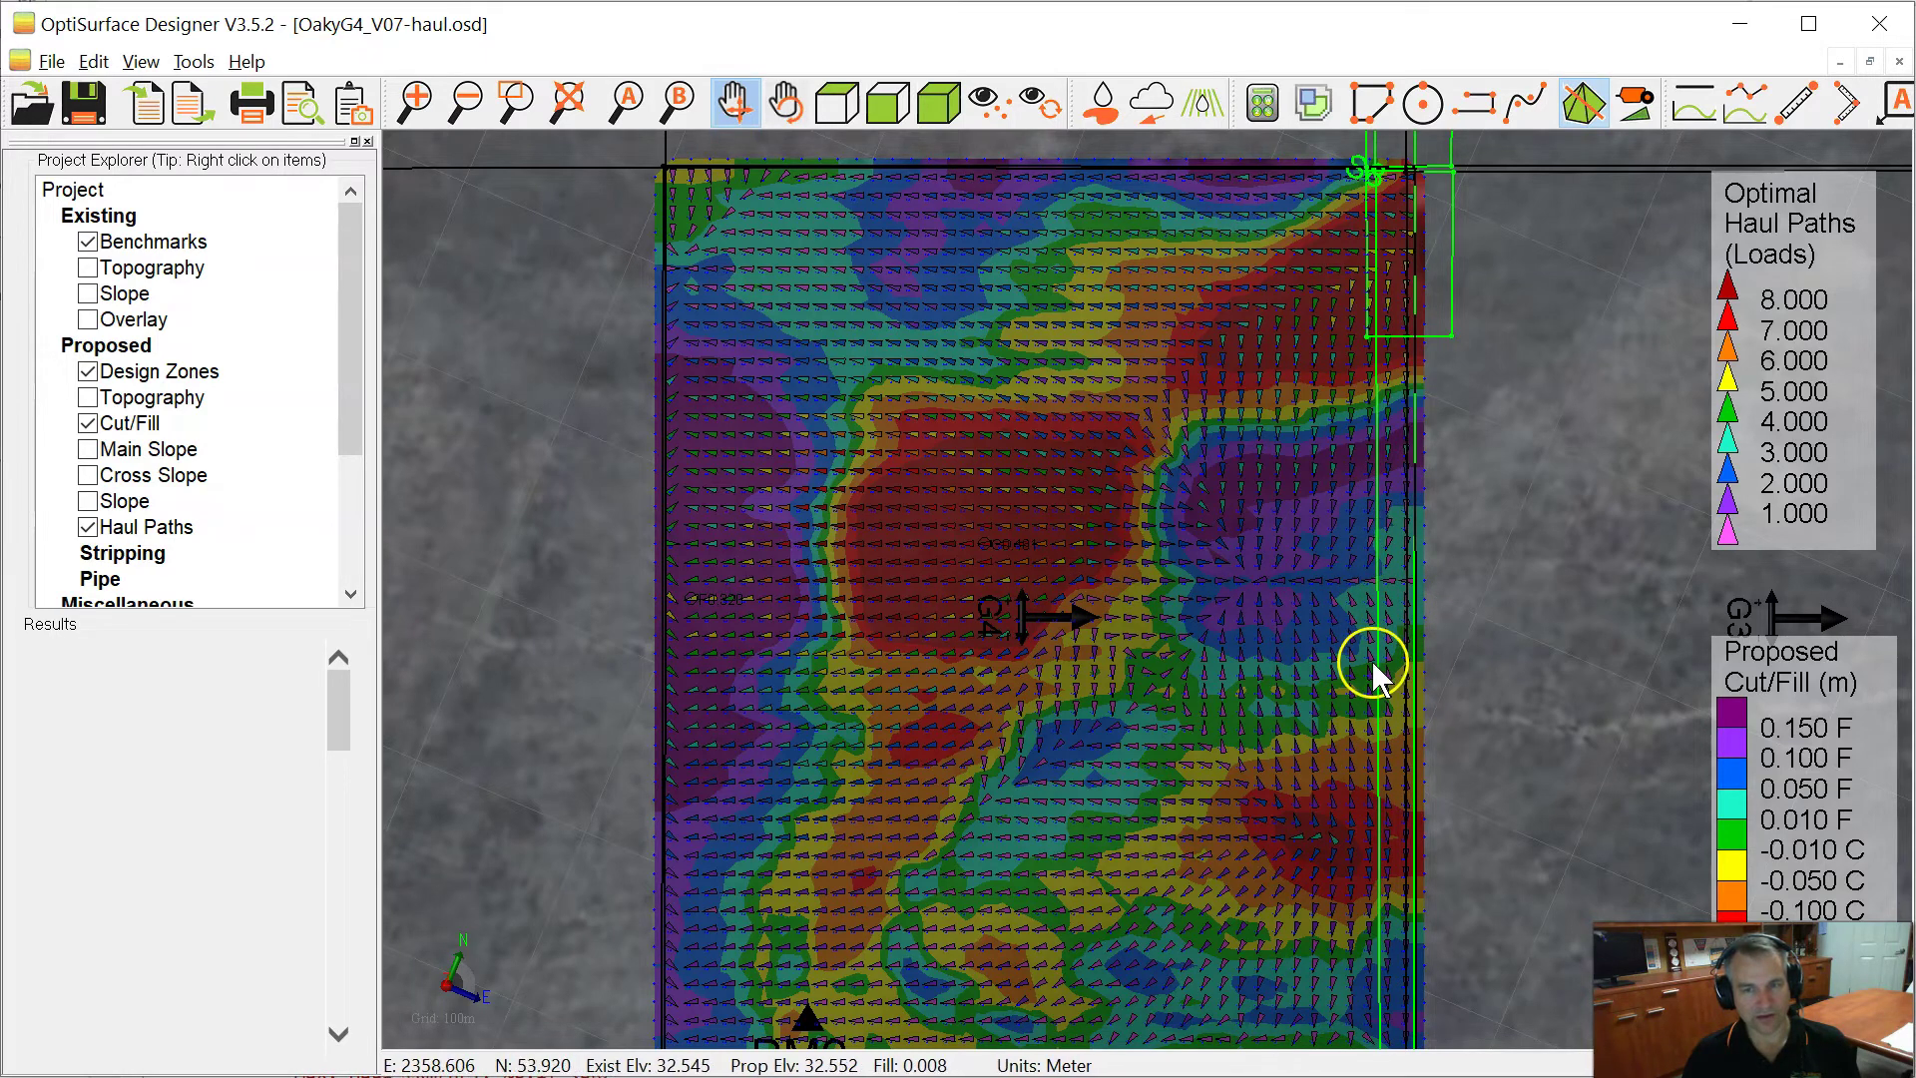
{"action": "left_click", "coordinate": [1025, 612]}
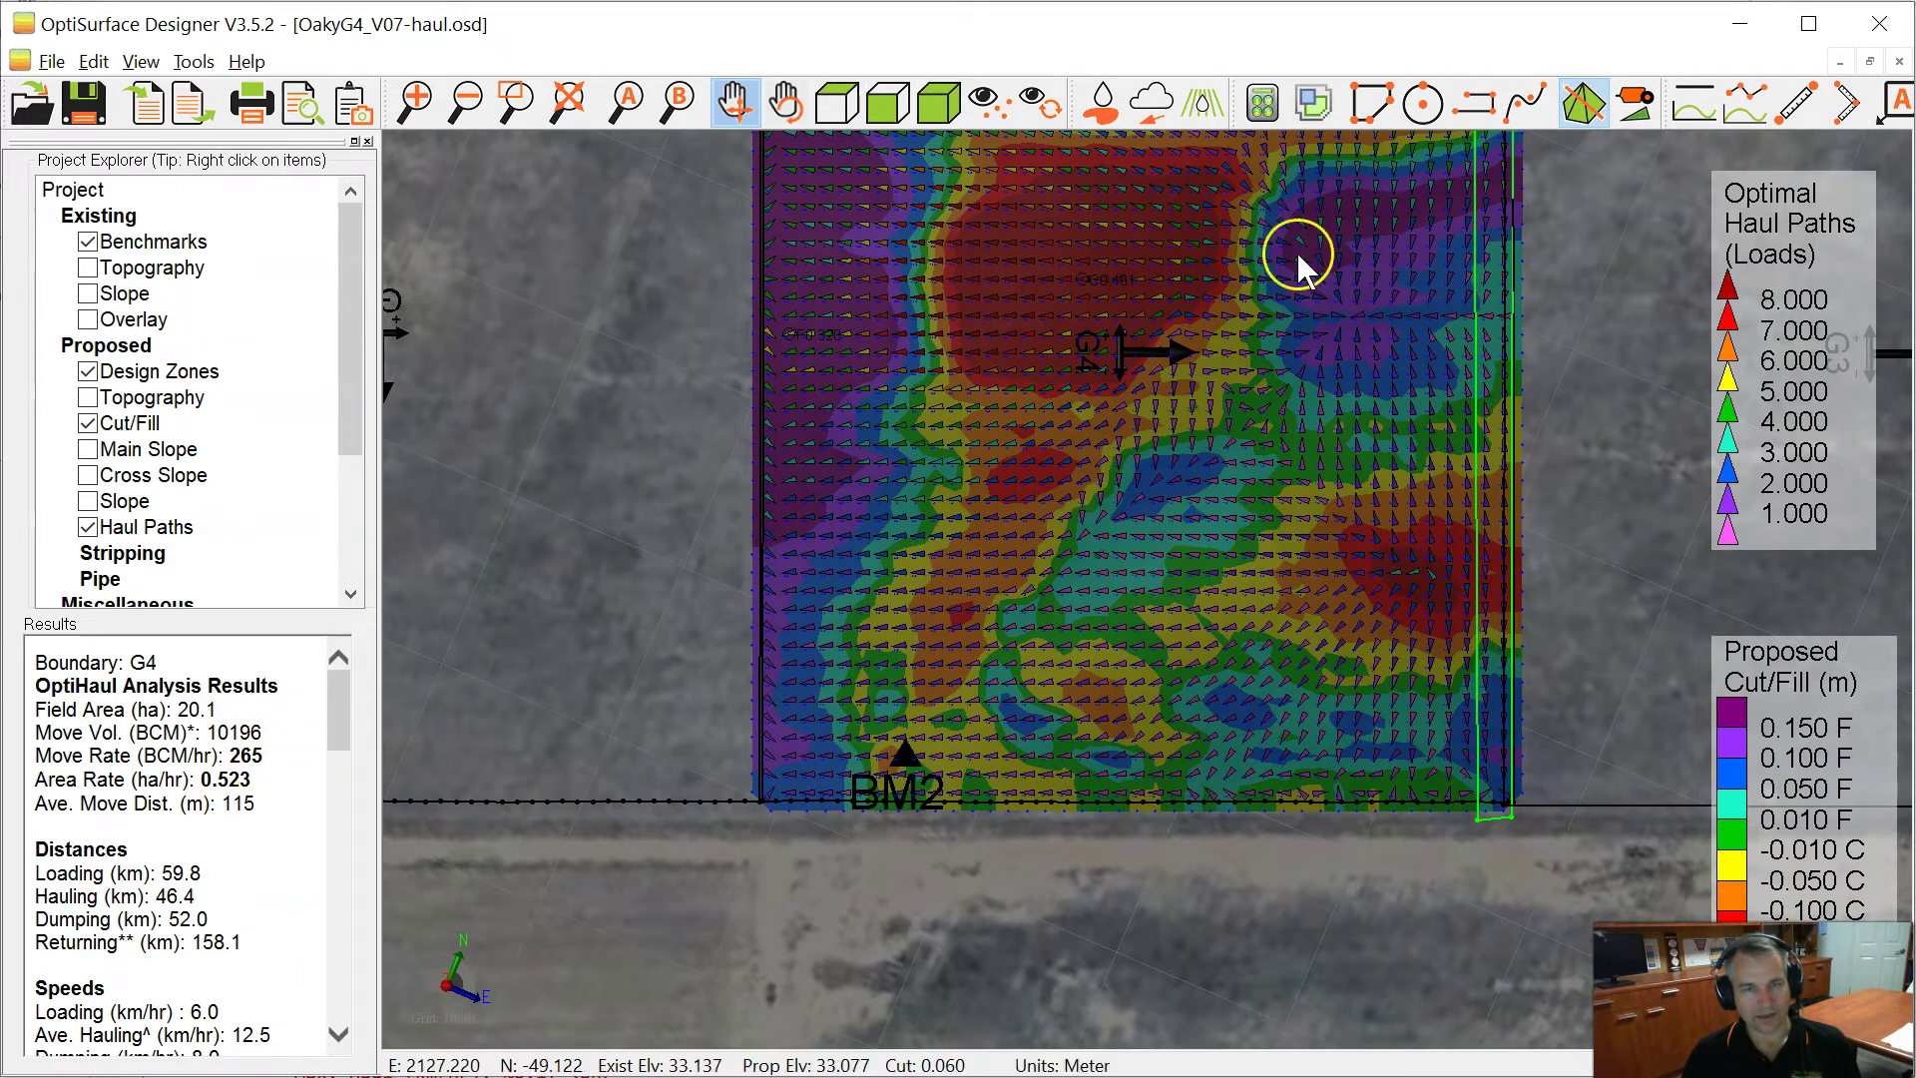
Inspect the Import (m3) value in the Haul Analysis settings, close them, then reopen from Results
{"action": "left_click", "coordinate": [1635, 103]}
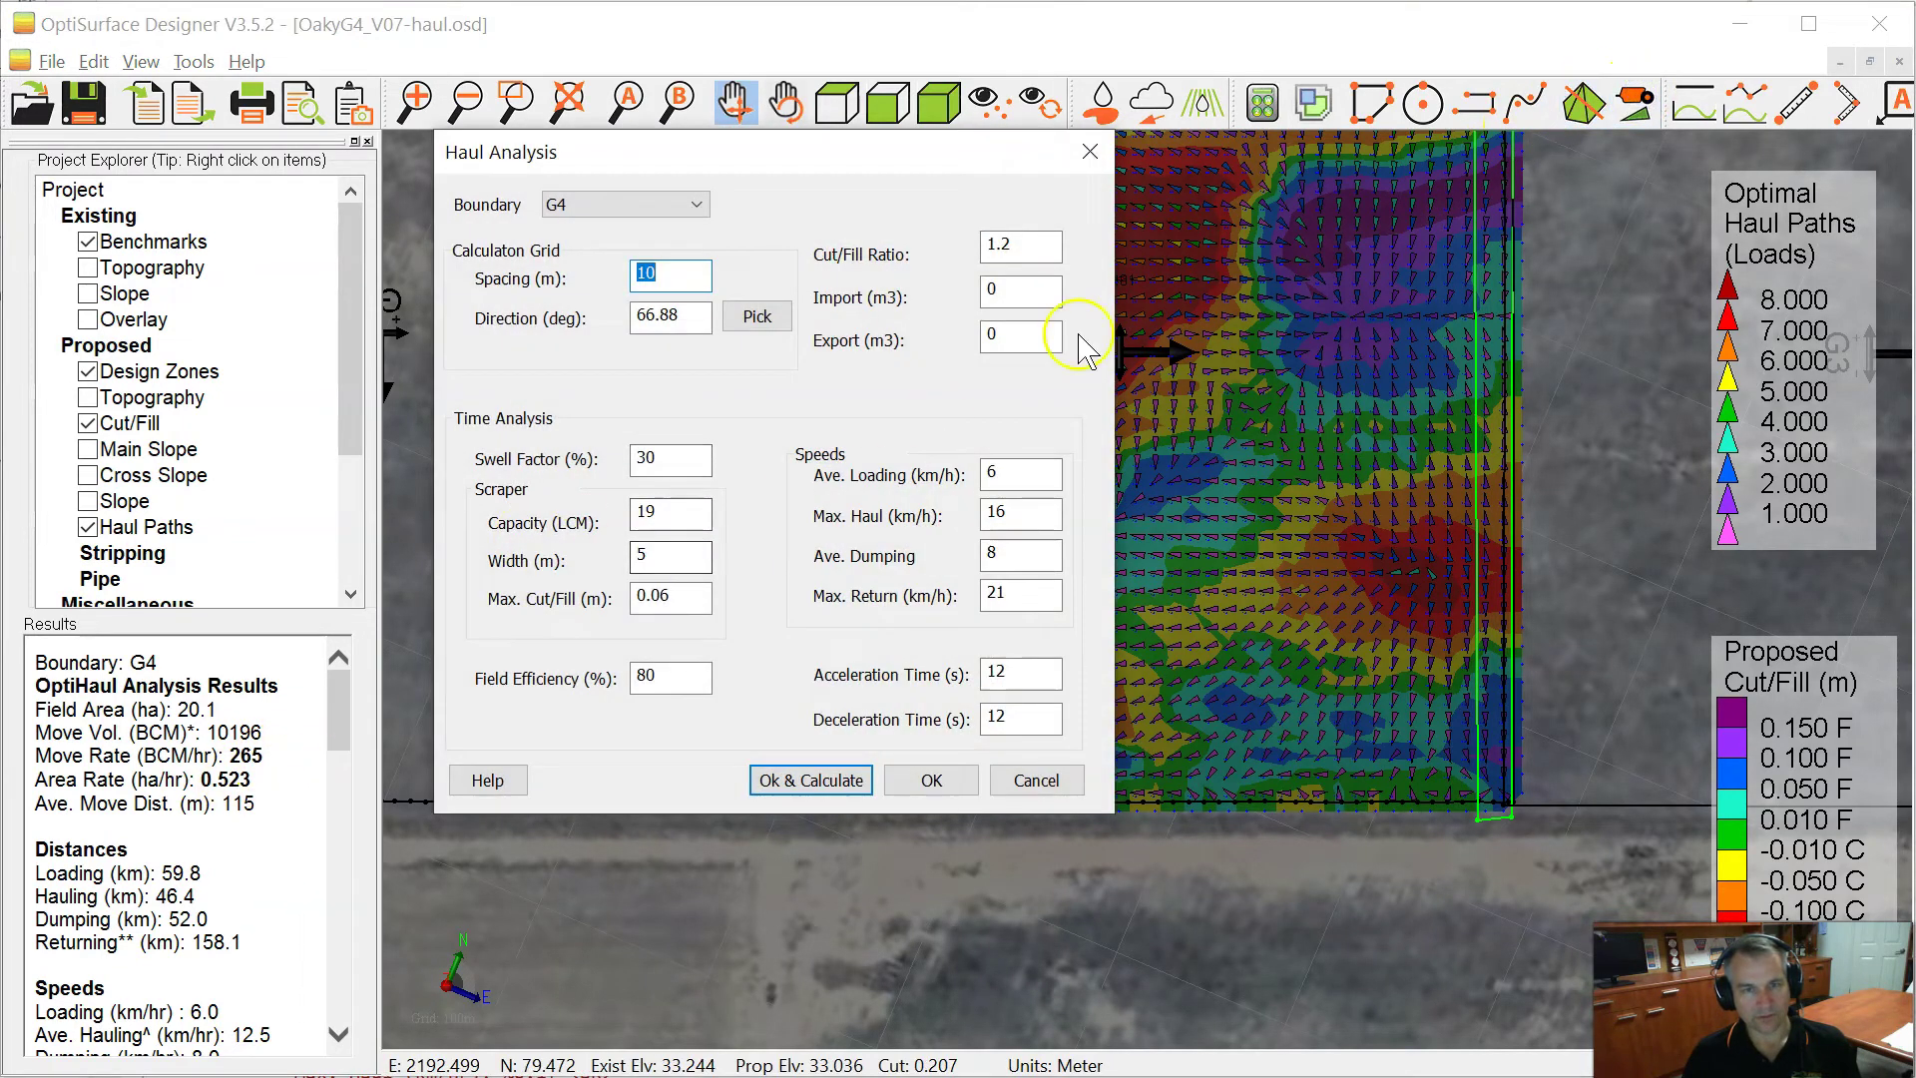
{"action": "left_click", "coordinate": [1007, 291]}
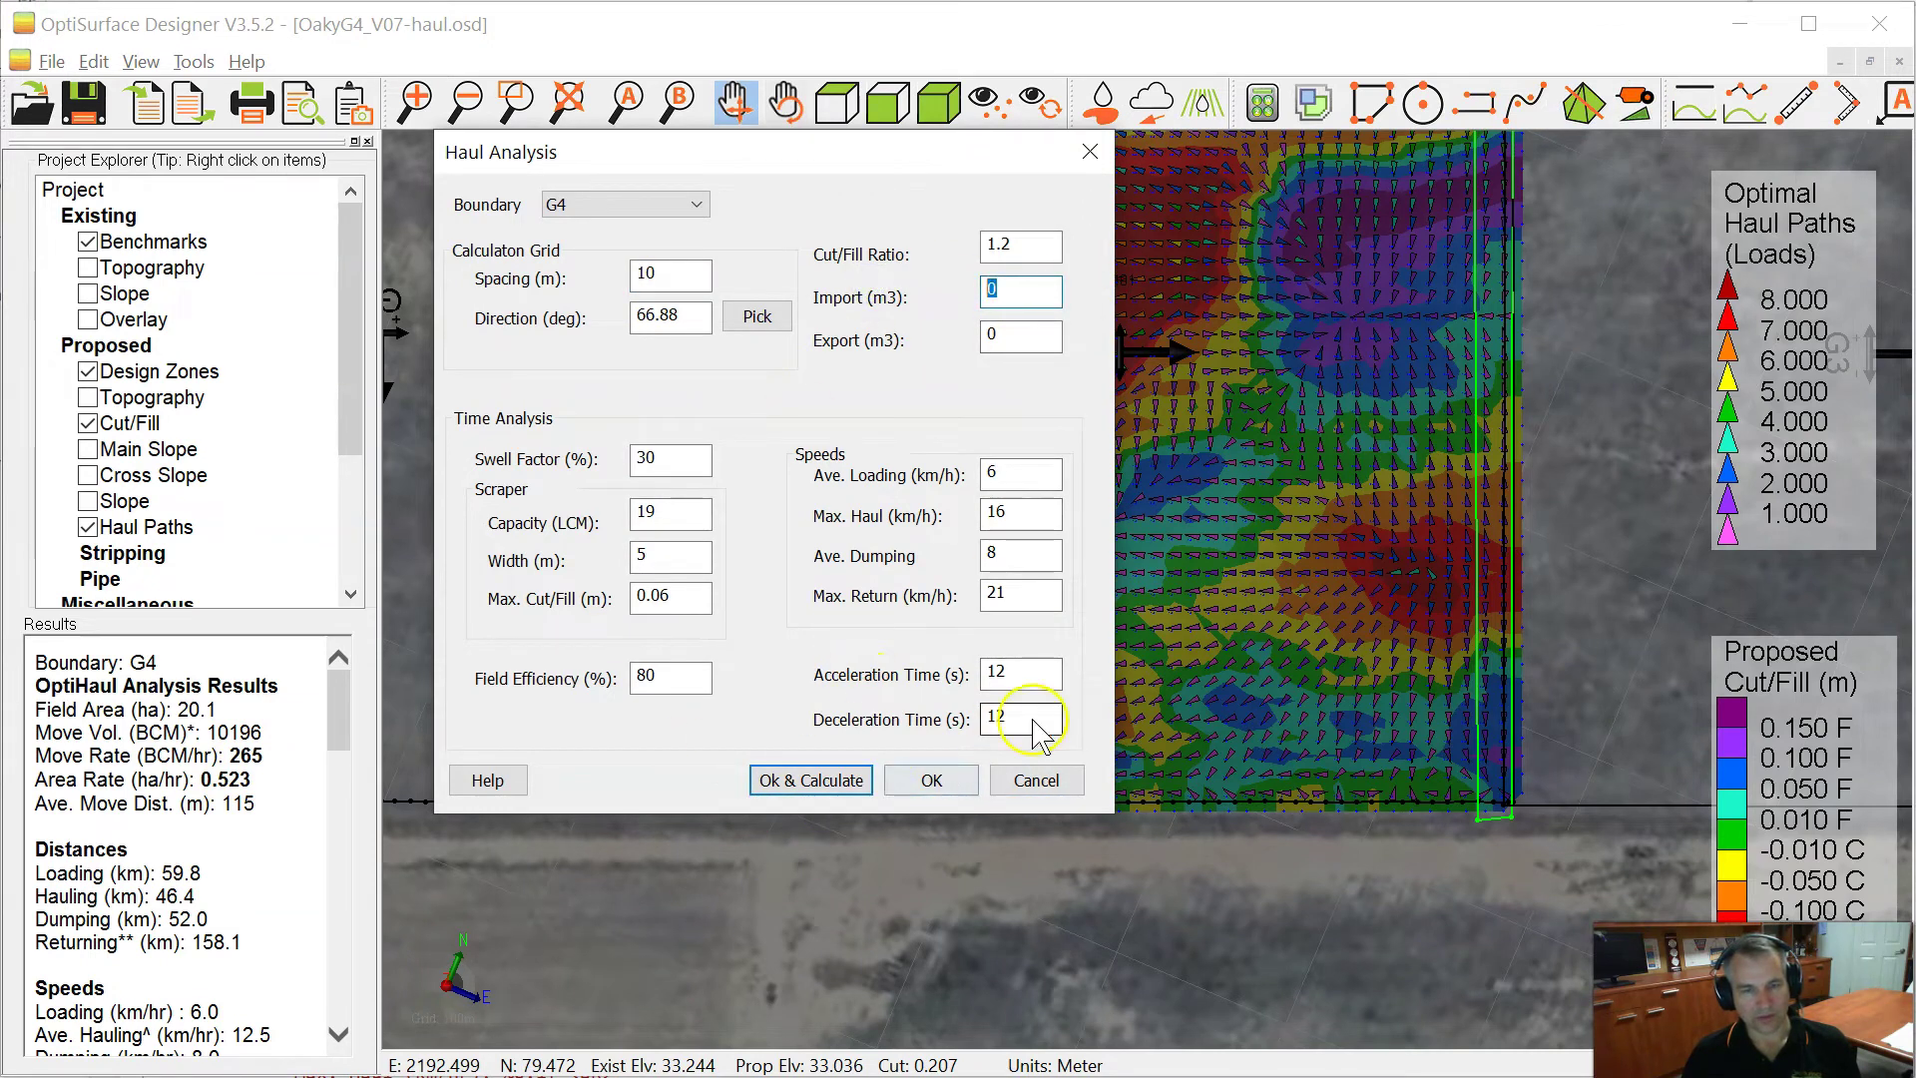
{"action": "left_click", "coordinate": [1058, 792]}
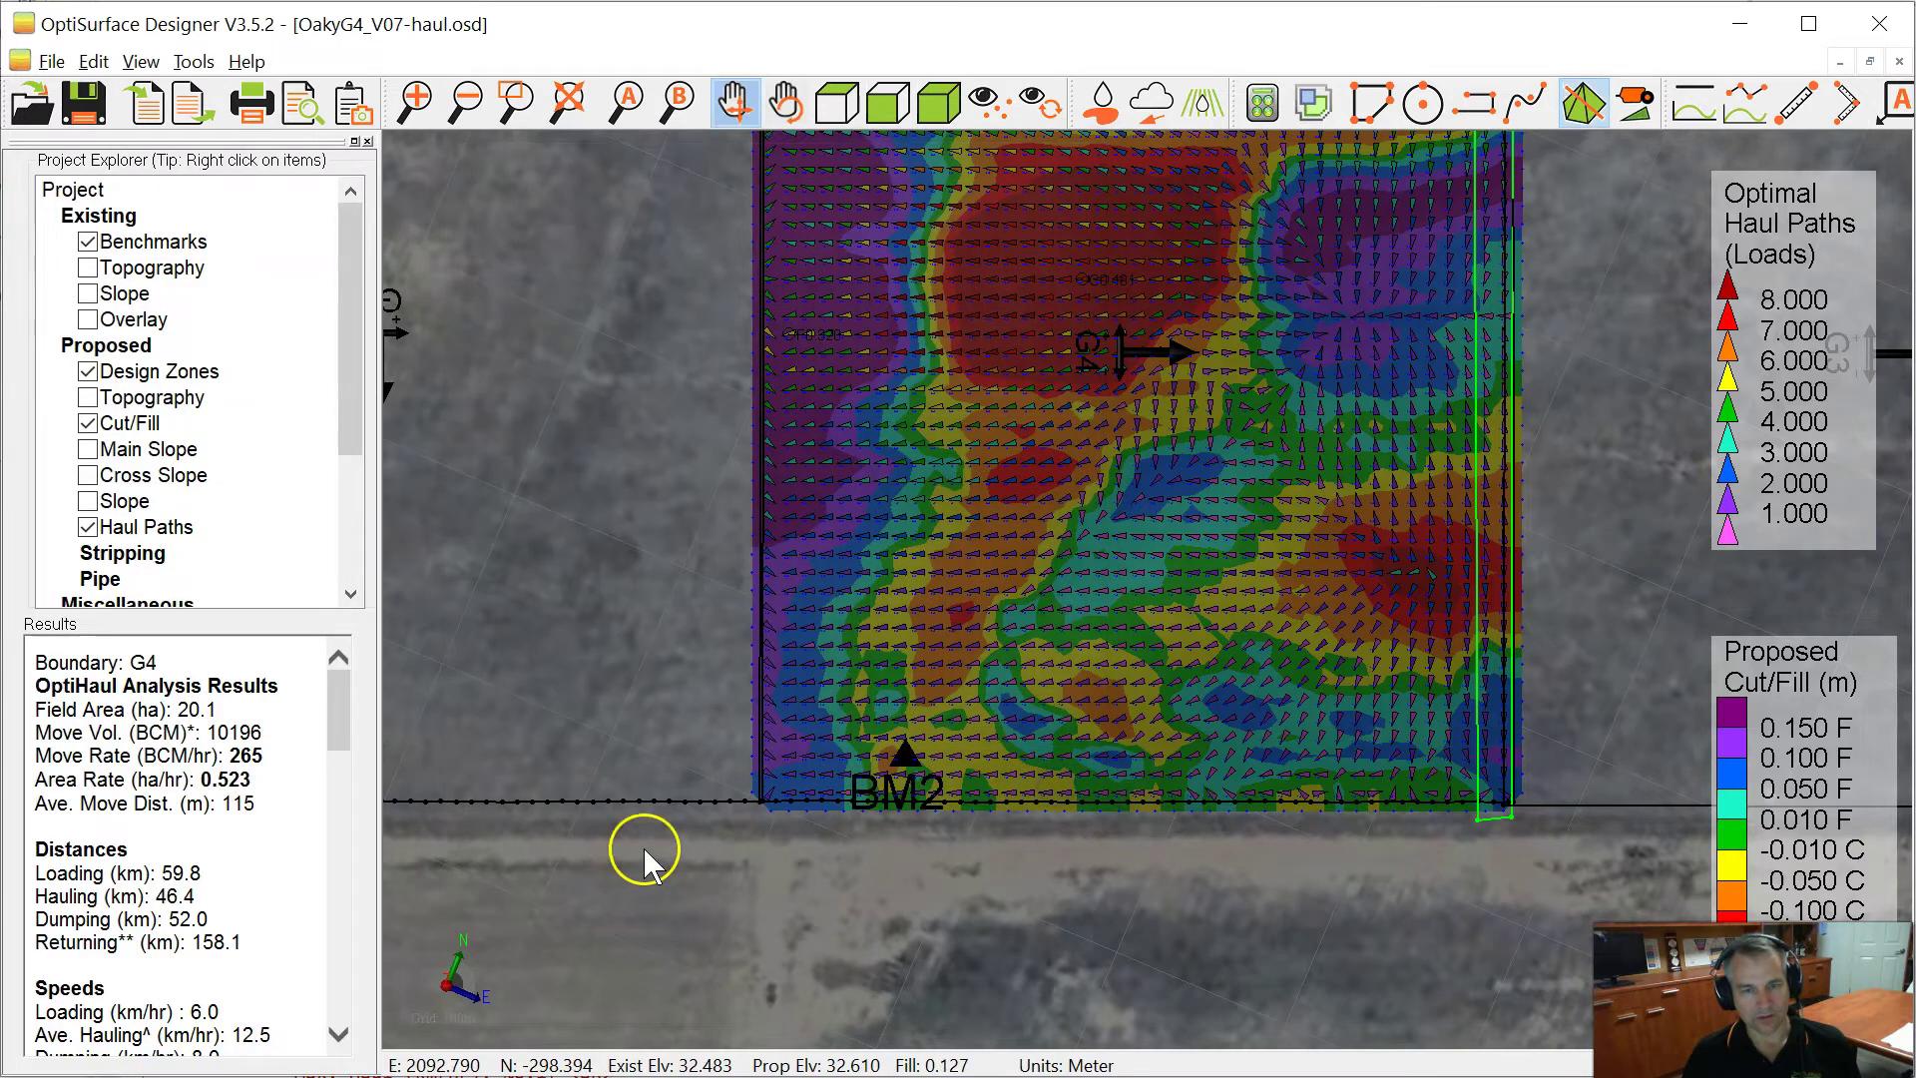
{"action": "double_click", "coordinate": [324, 710]}
{"action": "double_click", "coordinate": [658, 315]}
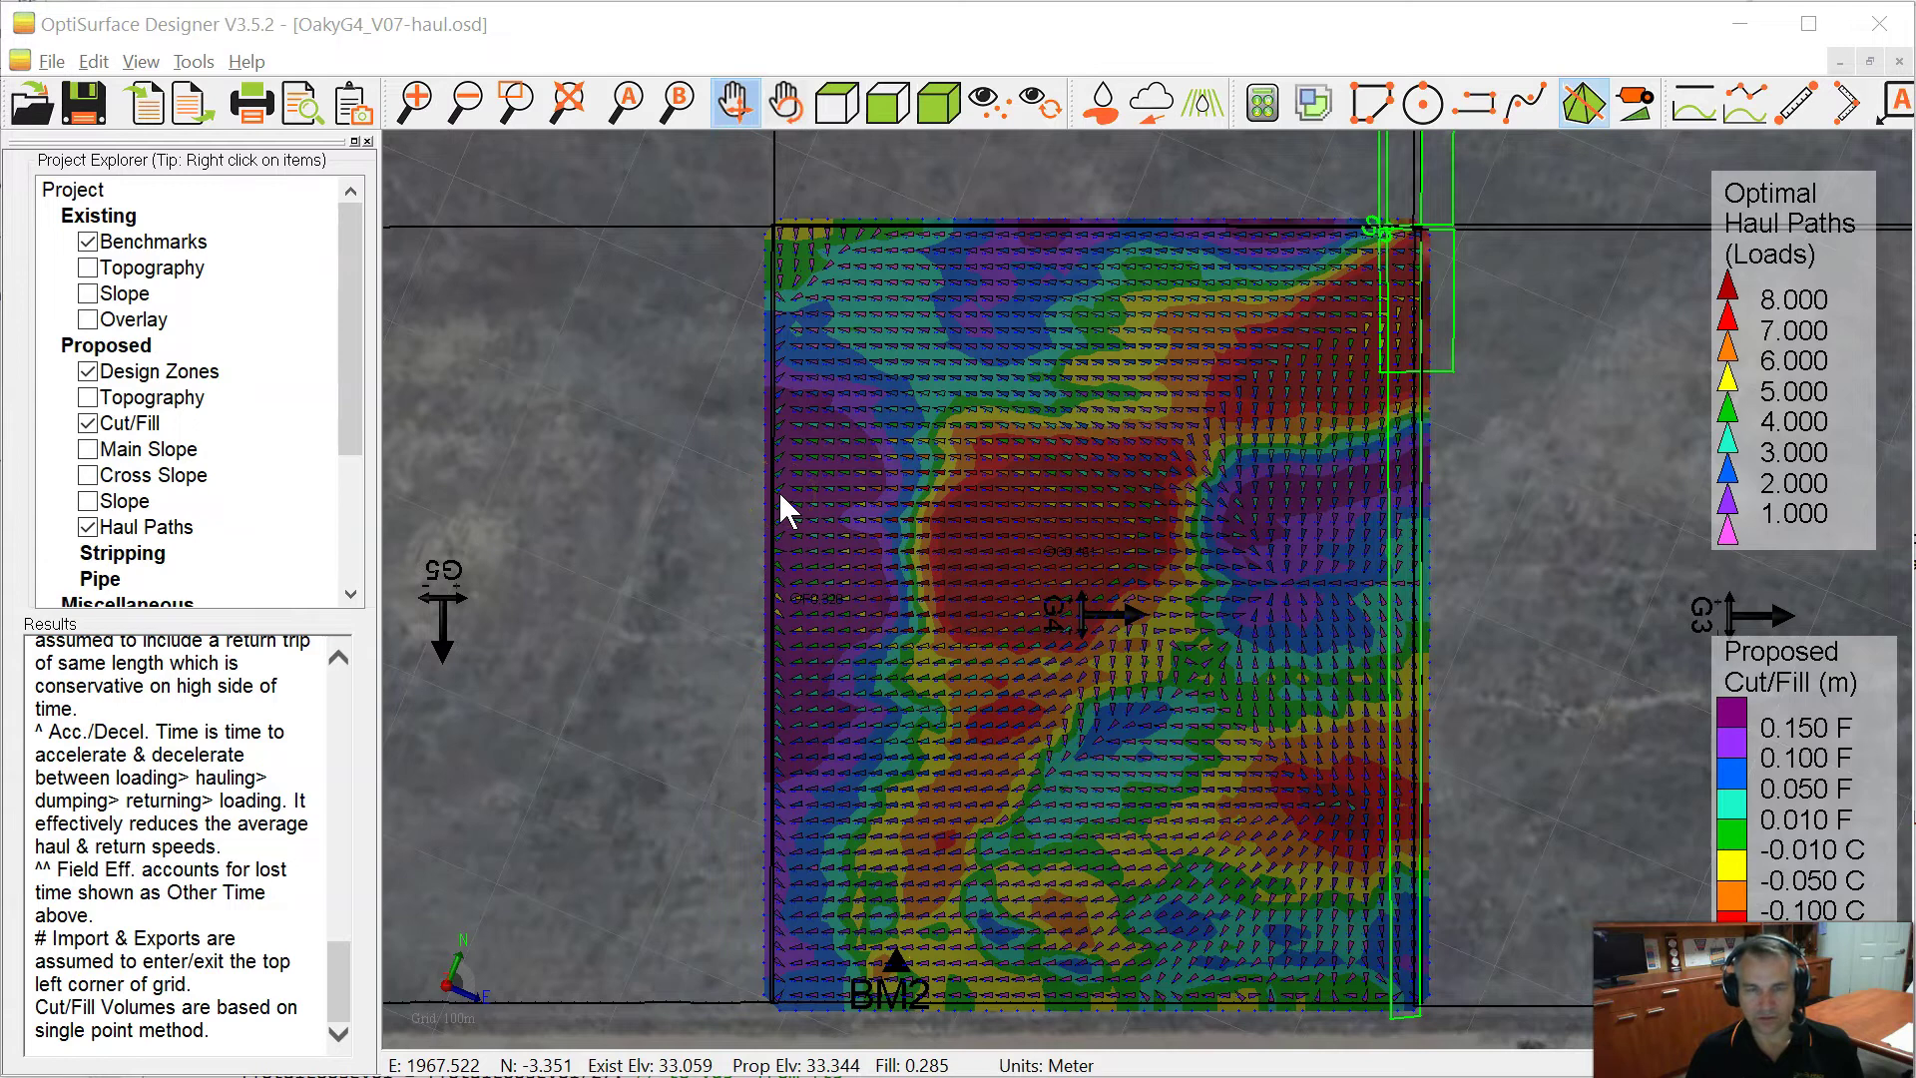
{"action": "left_click", "coordinate": [1483, 106]}
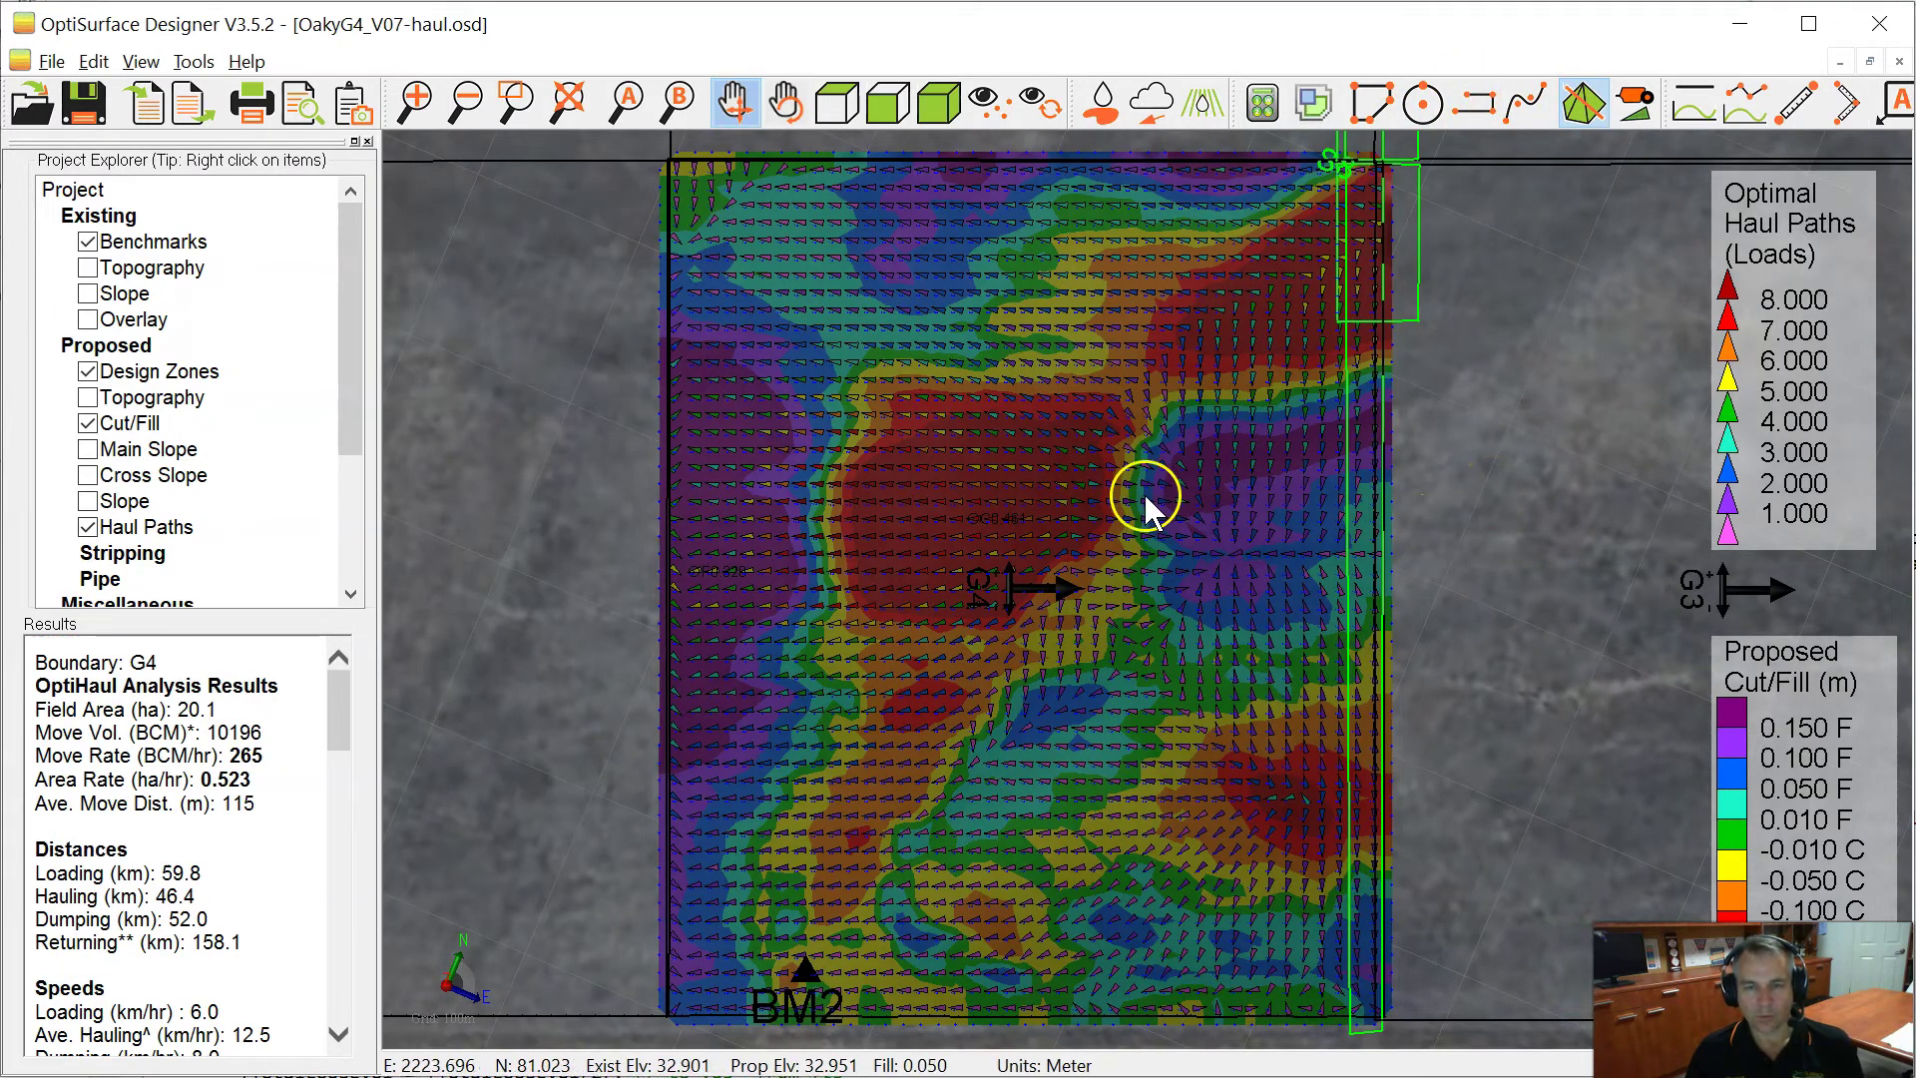
{"action": "scroll", "coordinate": [950, 445], "scroll_direction": "up", "scroll_amount": 1}
{"action": "scroll", "coordinate": [953, 449], "scroll_direction": "up", "scroll_amount": 2}
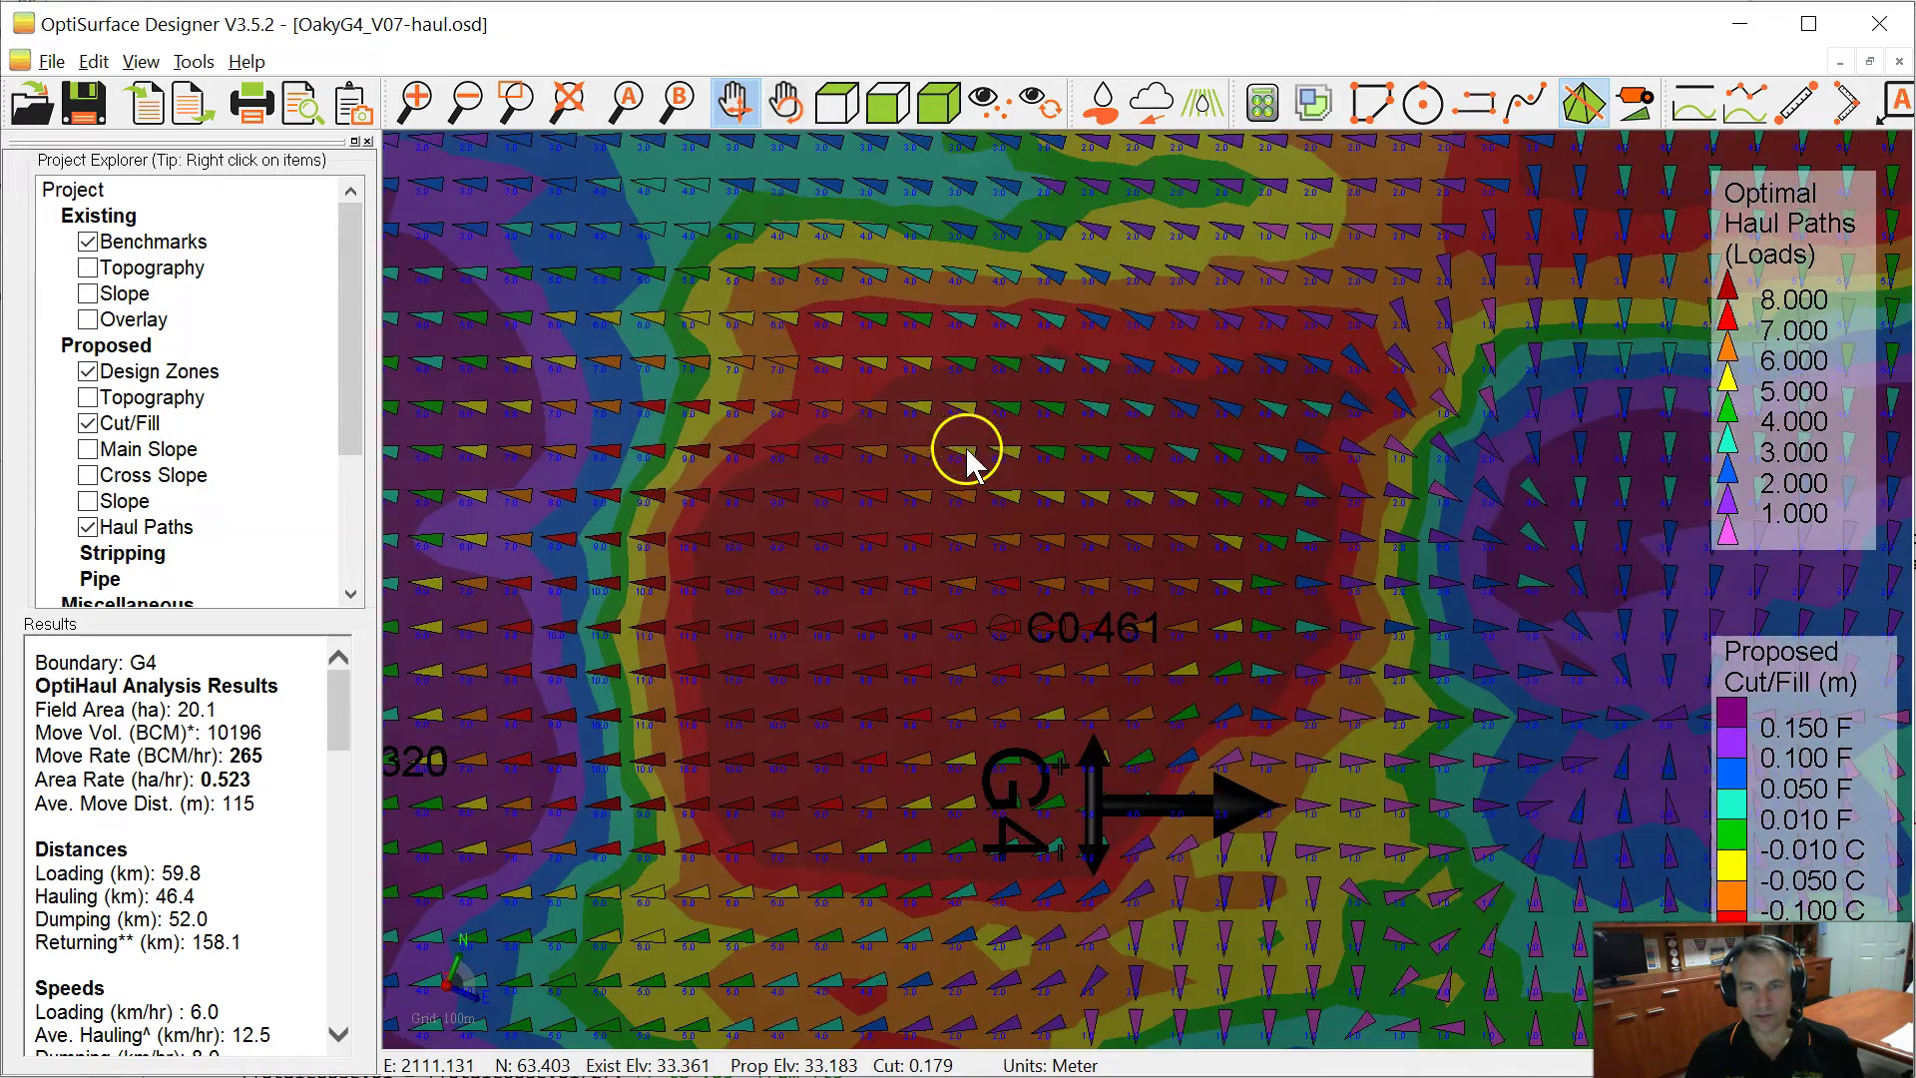
{"action": "scroll", "coordinate": [1172, 433], "scroll_direction": "up", "scroll_amount": 3}
{"action": "scroll", "coordinate": [1172, 439], "scroll_direction": "down", "scroll_amount": 4}
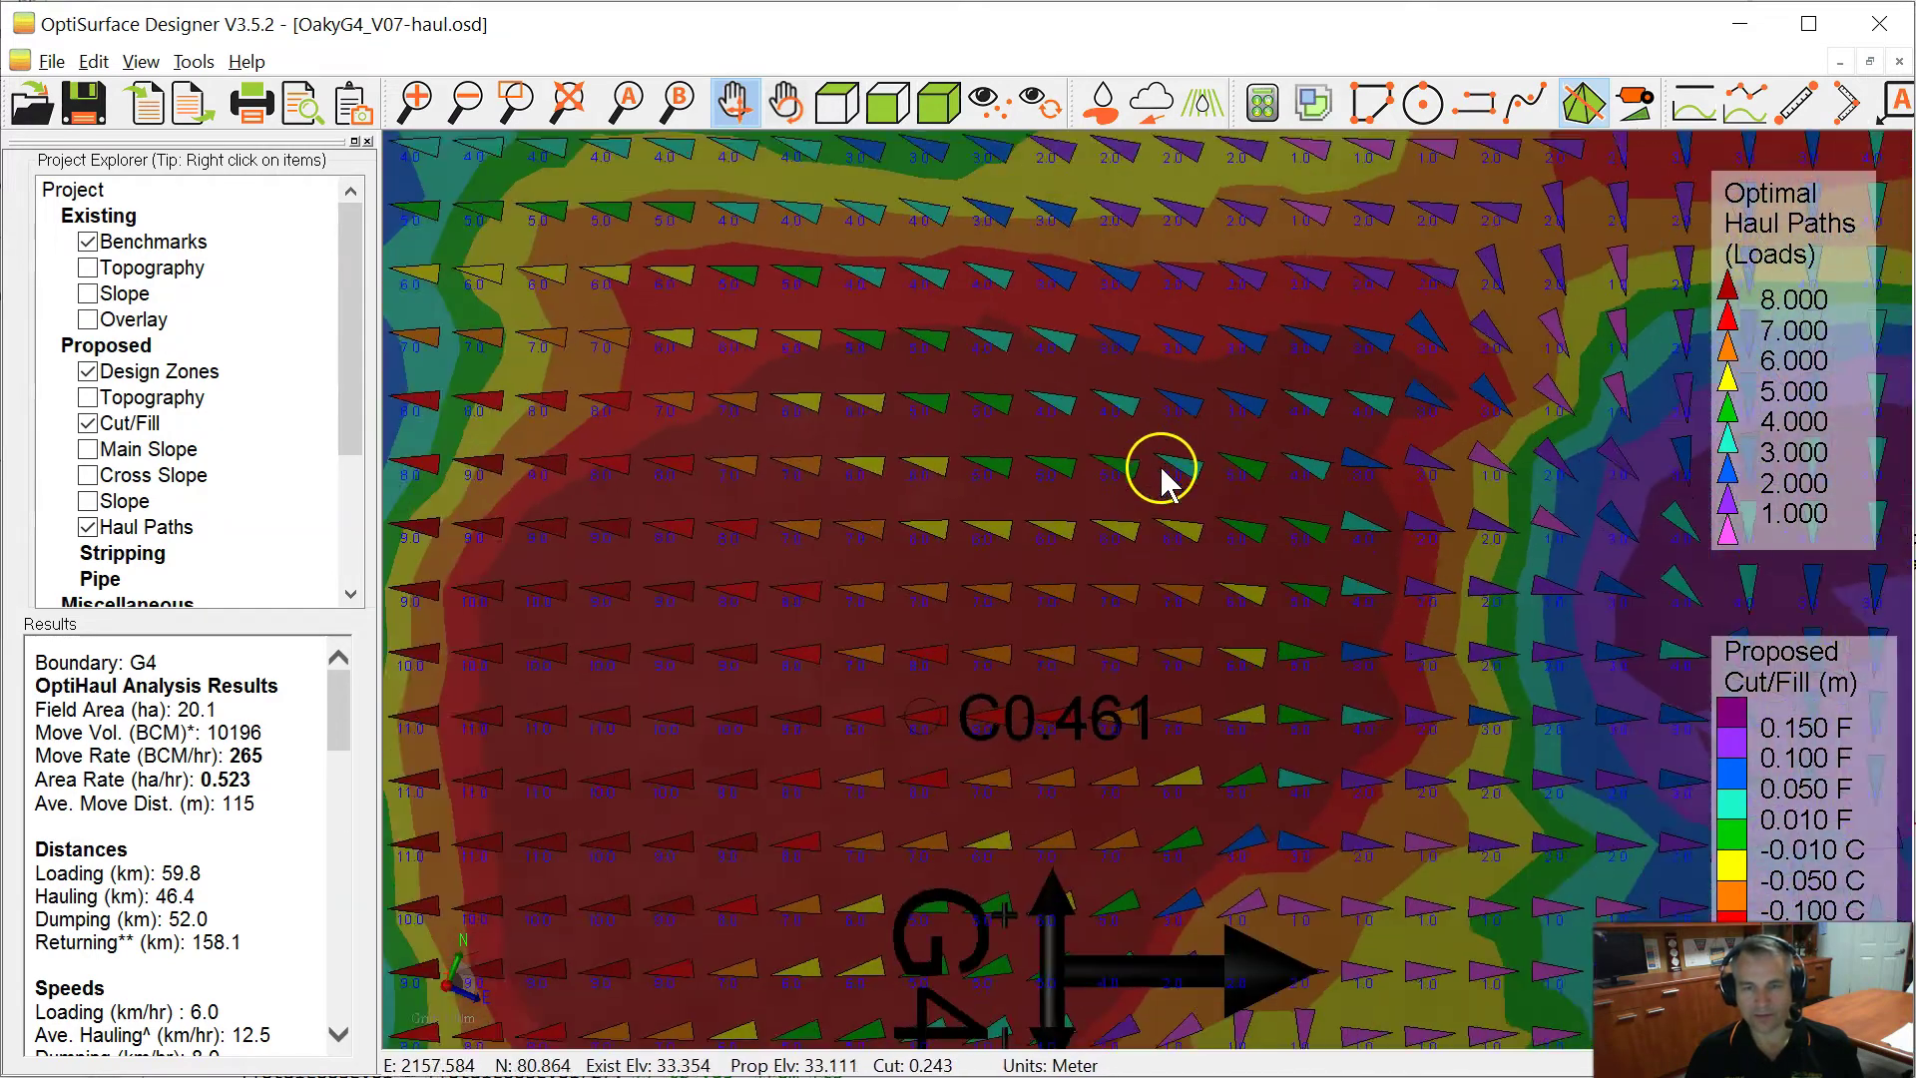
{"action": "scroll", "coordinate": [877, 436], "scroll_direction": "up", "scroll_amount": 3}
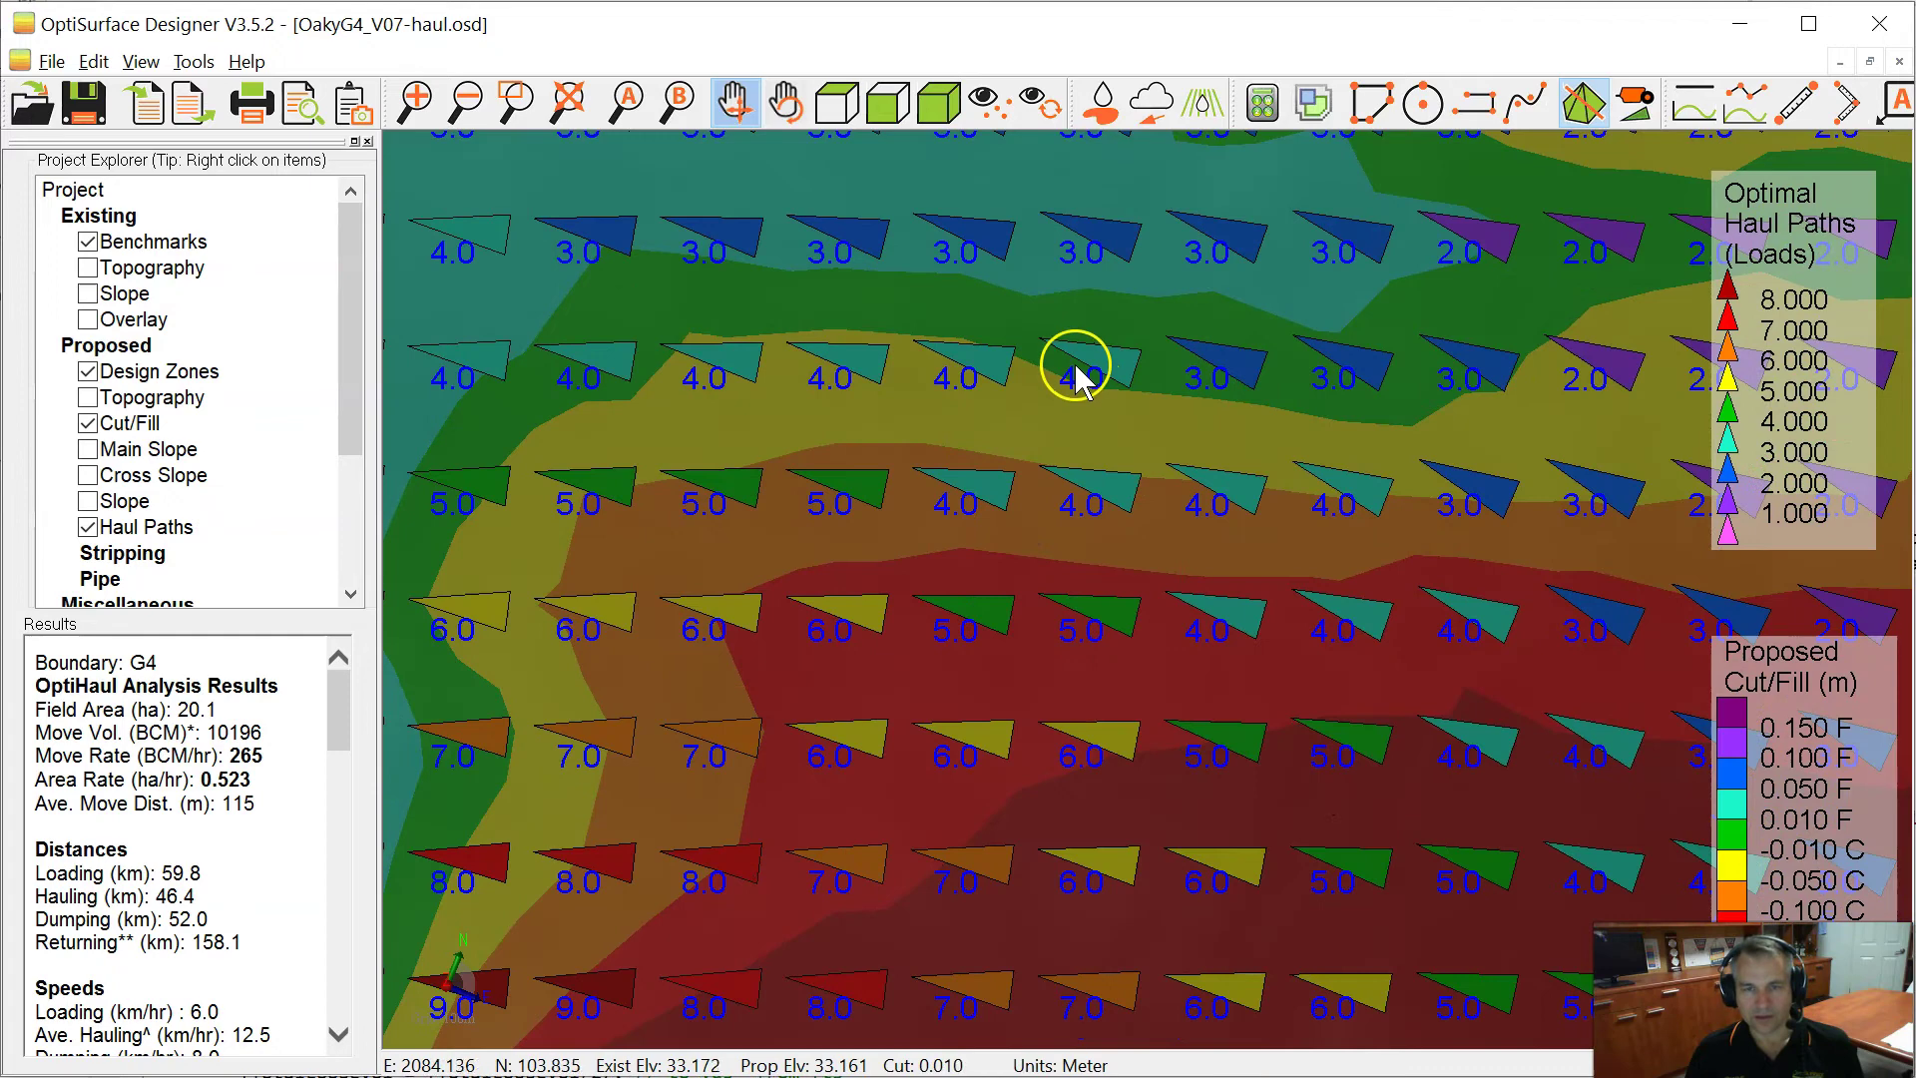
{"action": "scroll", "coordinate": [1077, 376], "scroll_direction": "up", "scroll_amount": 4}
{"action": "scroll", "coordinate": [1080, 377], "scroll_direction": "down", "scroll_amount": 3}
{"action": "scroll", "coordinate": [1078, 377], "scroll_direction": "down", "scroll_amount": 3}
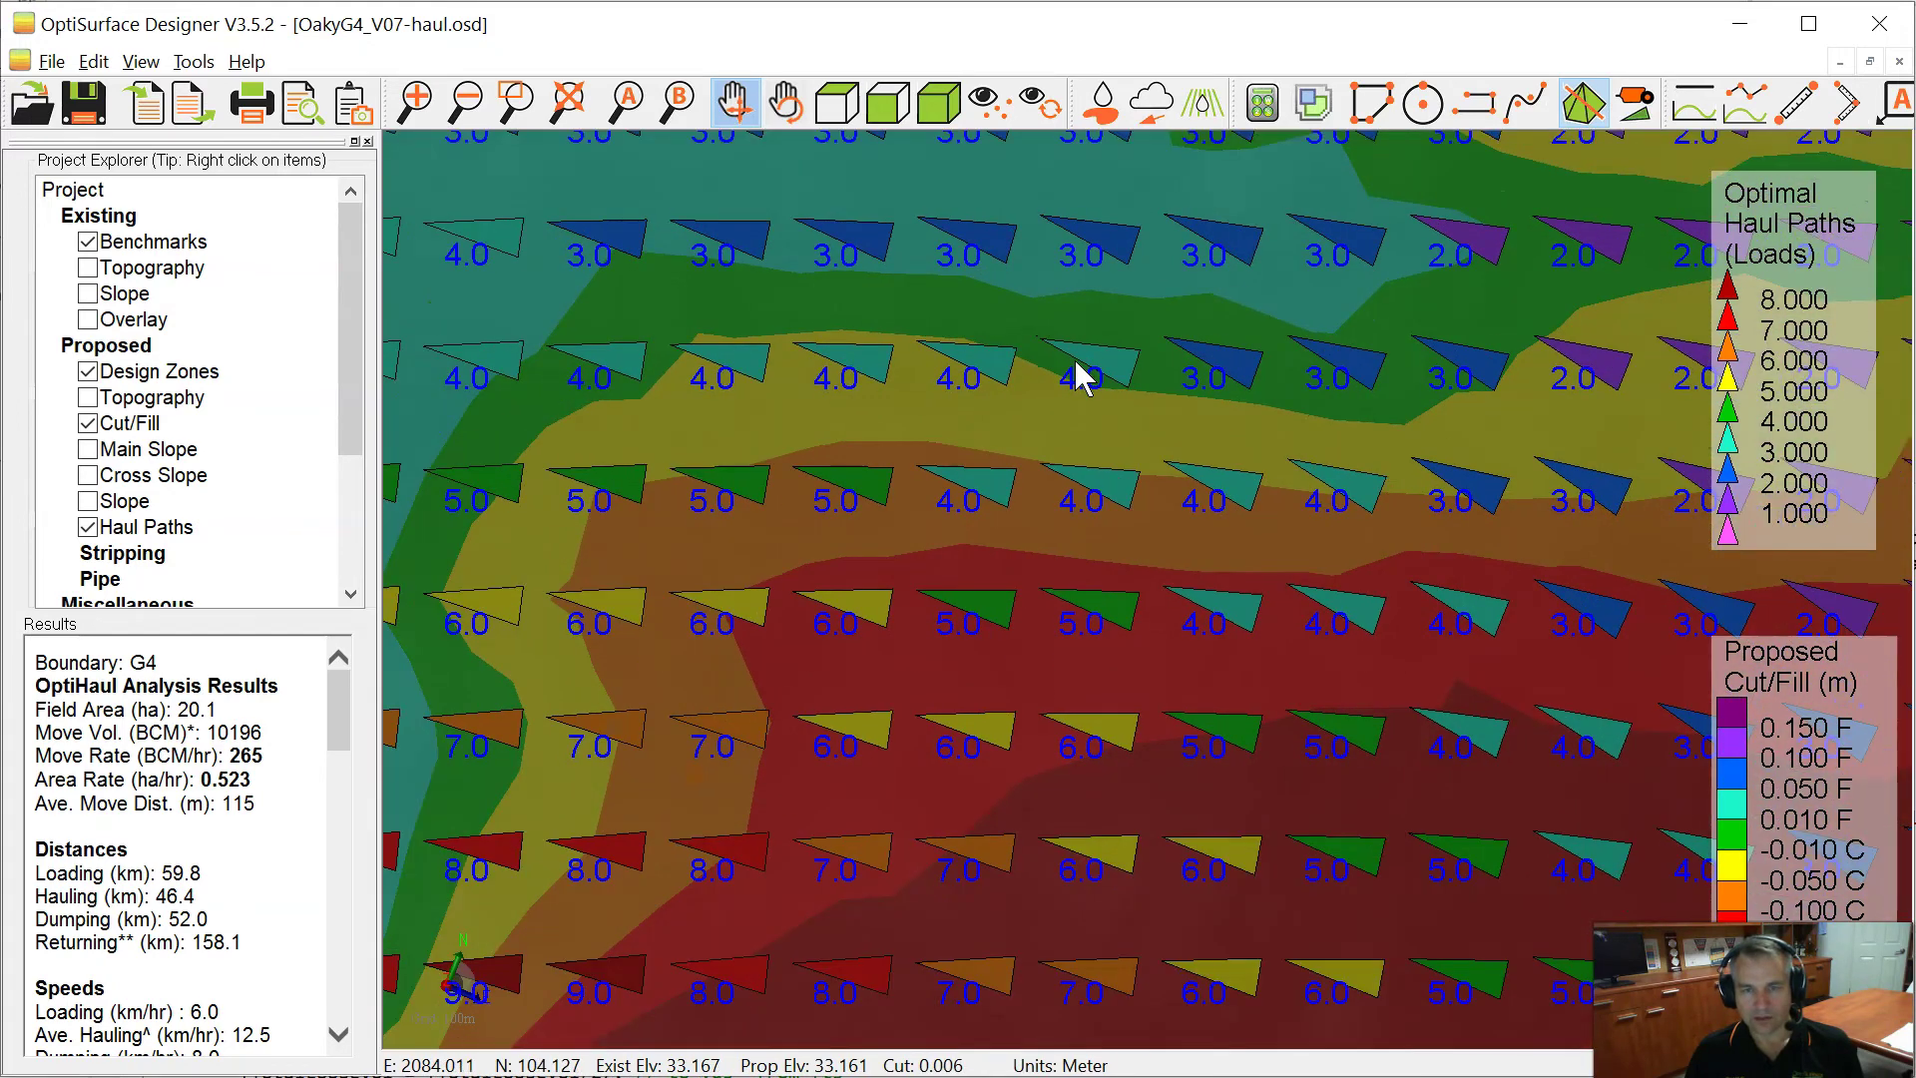
{"action": "scroll", "coordinate": [1076, 362], "scroll_direction": "down", "scroll_amount": 2}
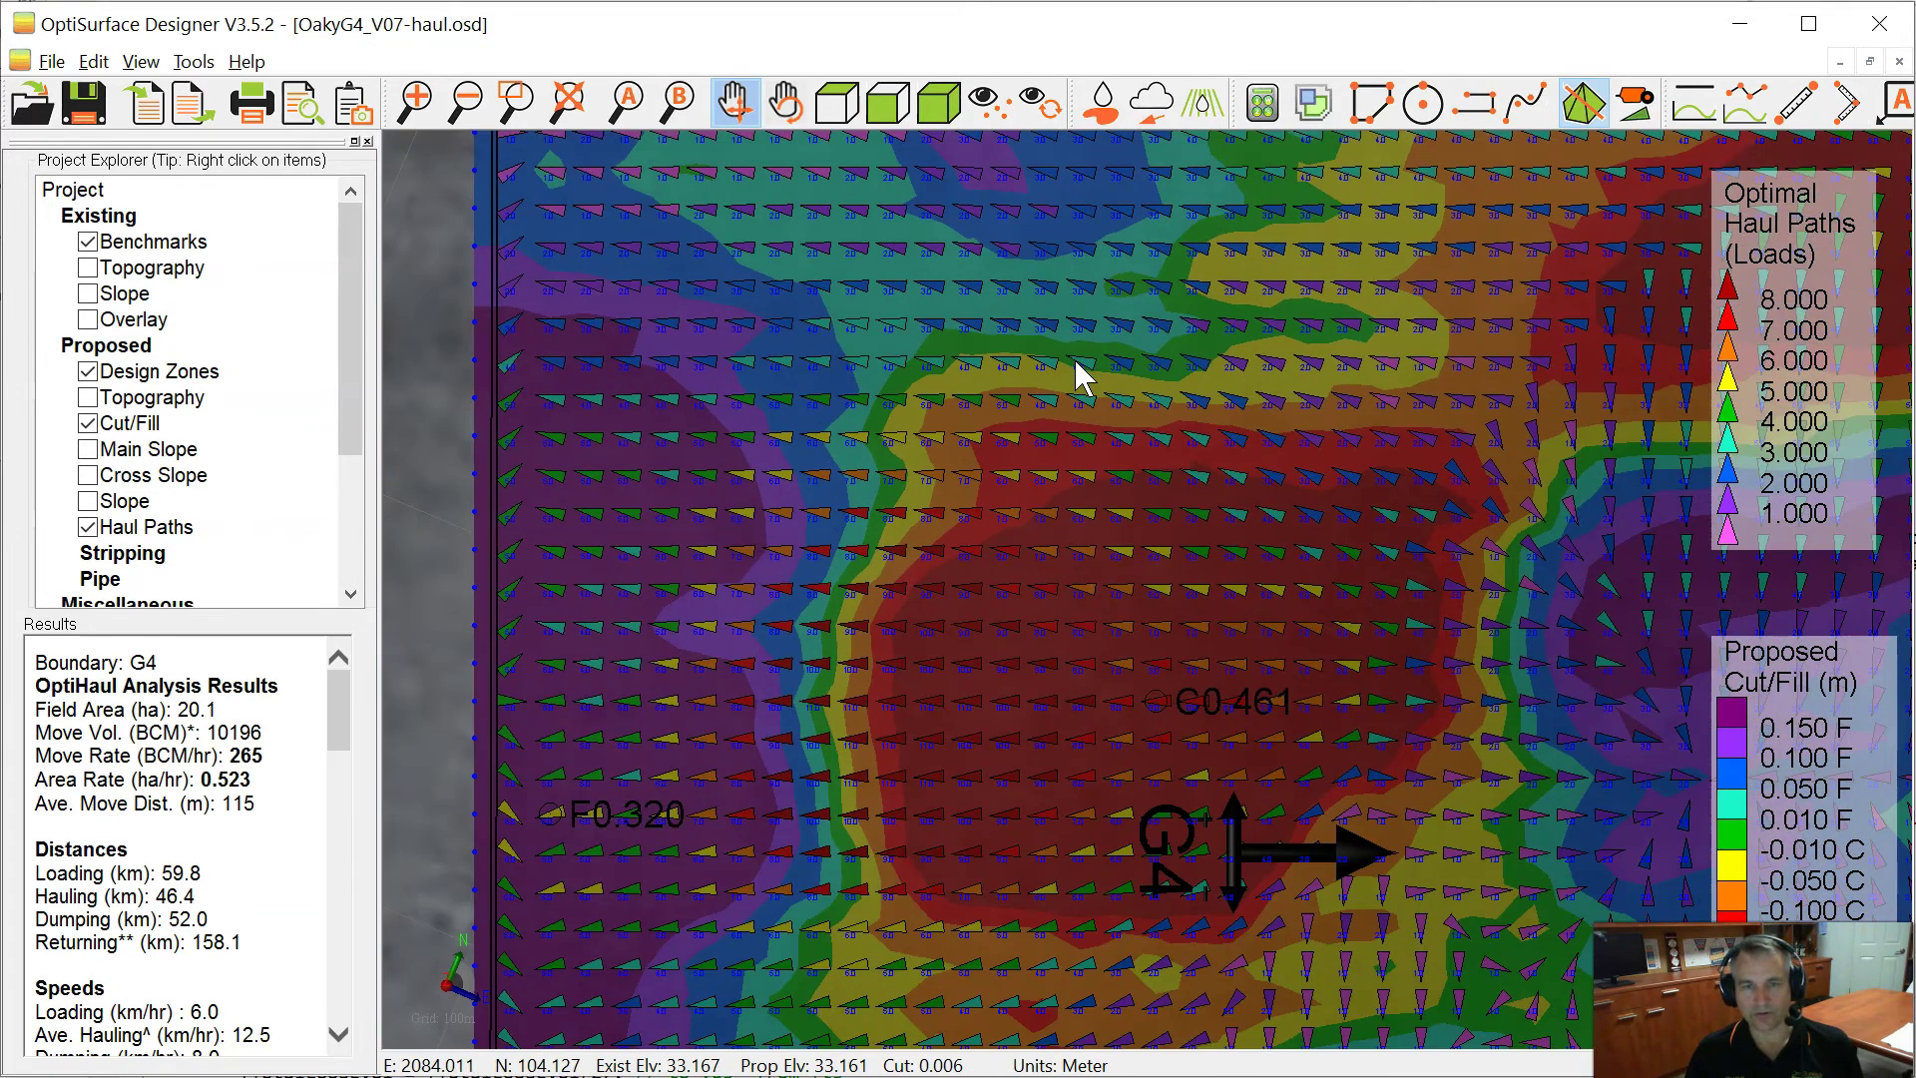
{"action": "left_click_drag", "start_coordinate": [1291, 312], "coordinate": [1120, 603]}
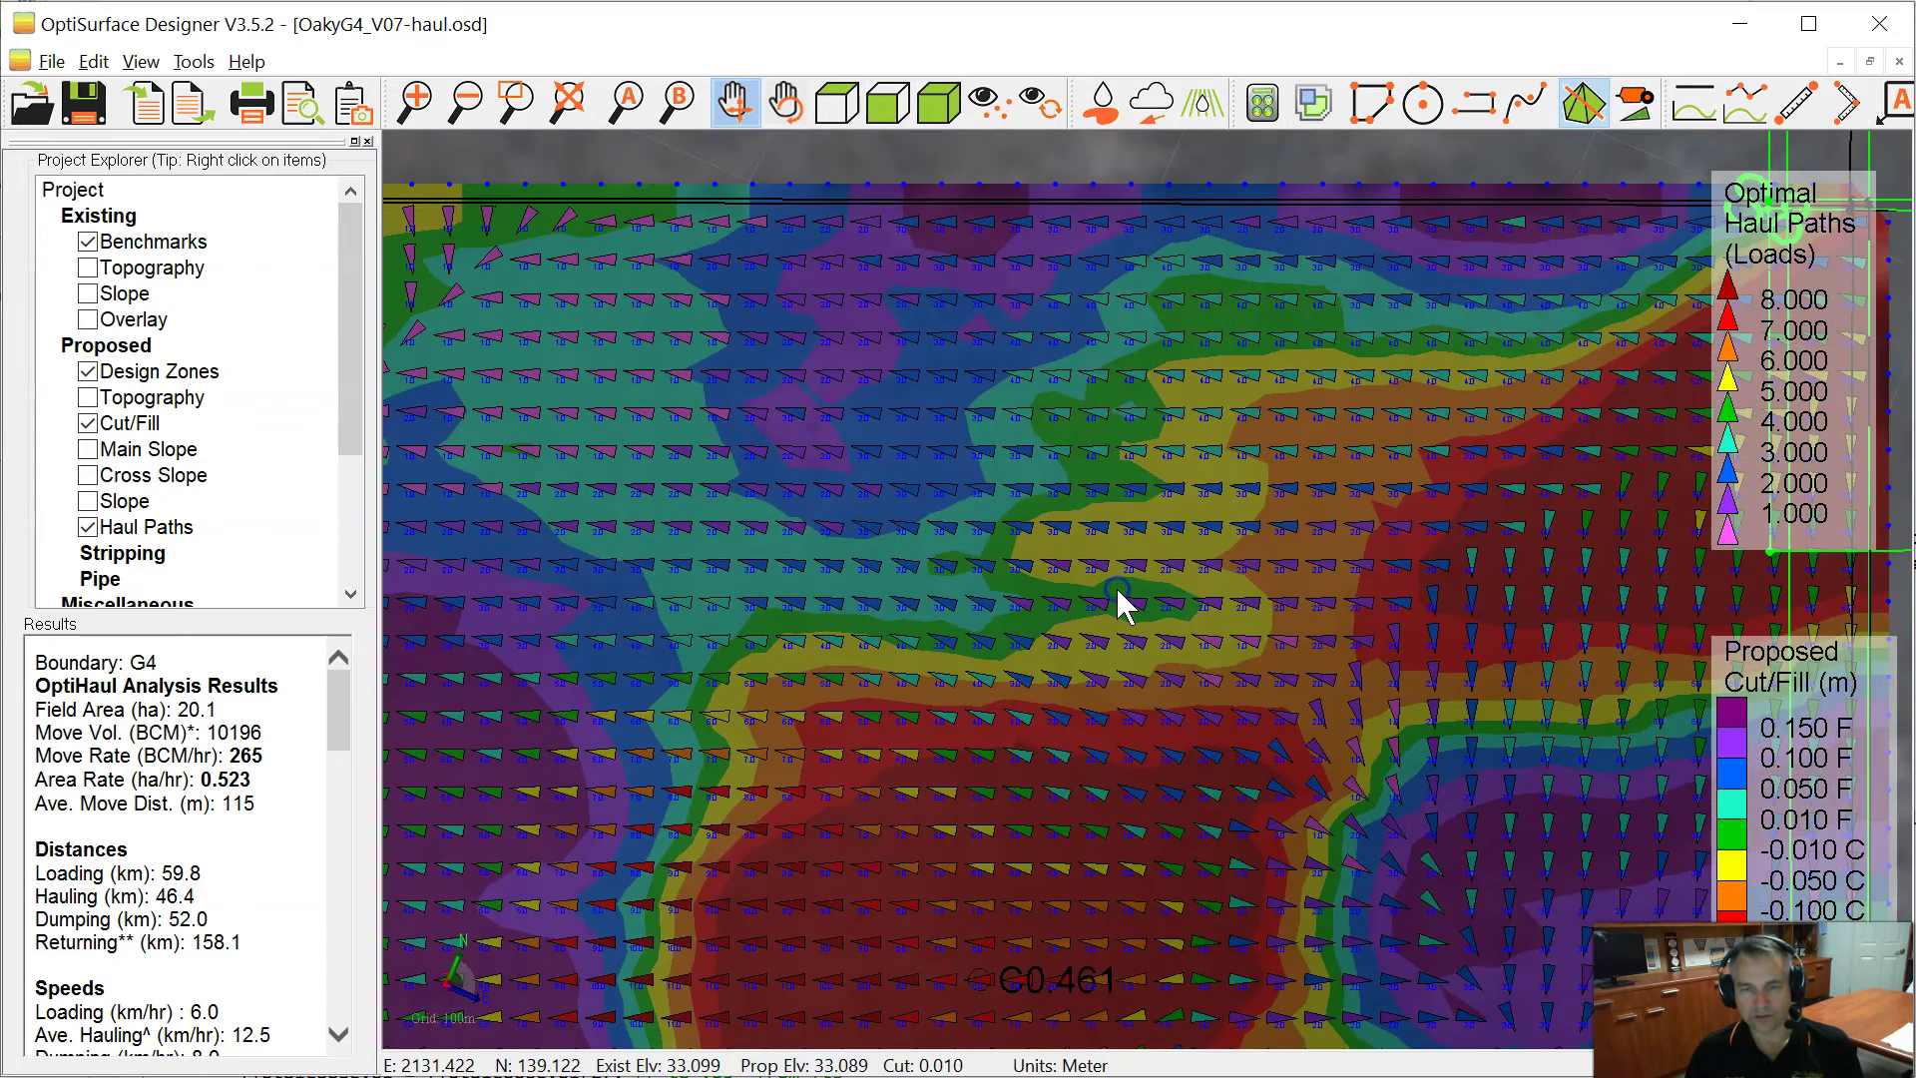
{"action": "left_click_drag", "start_coordinate": [1261, 556], "coordinate": [970, 440]}
{"action": "left_click_drag", "start_coordinate": [1291, 556], "coordinate": [1182, 512]}
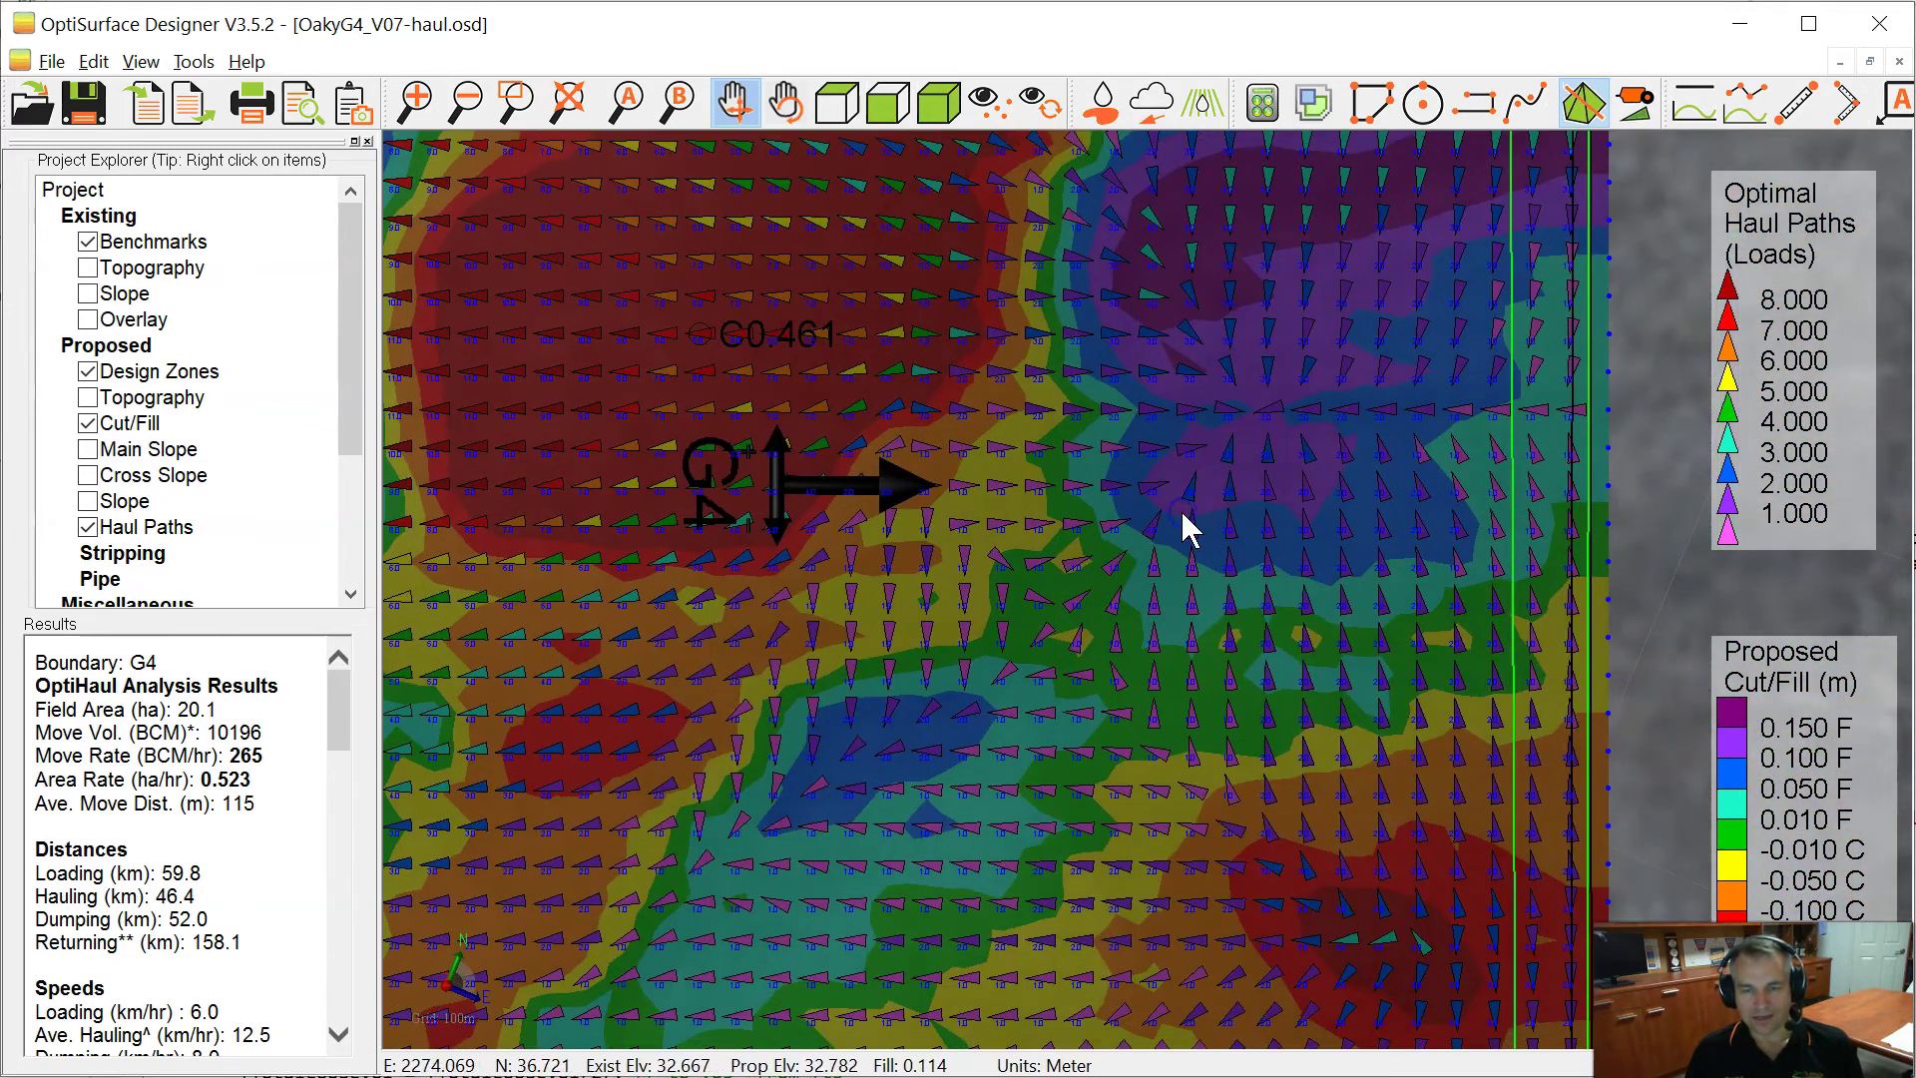
{"action": "scroll", "coordinate": [1181, 509], "scroll_direction": "down", "scroll_amount": 2}
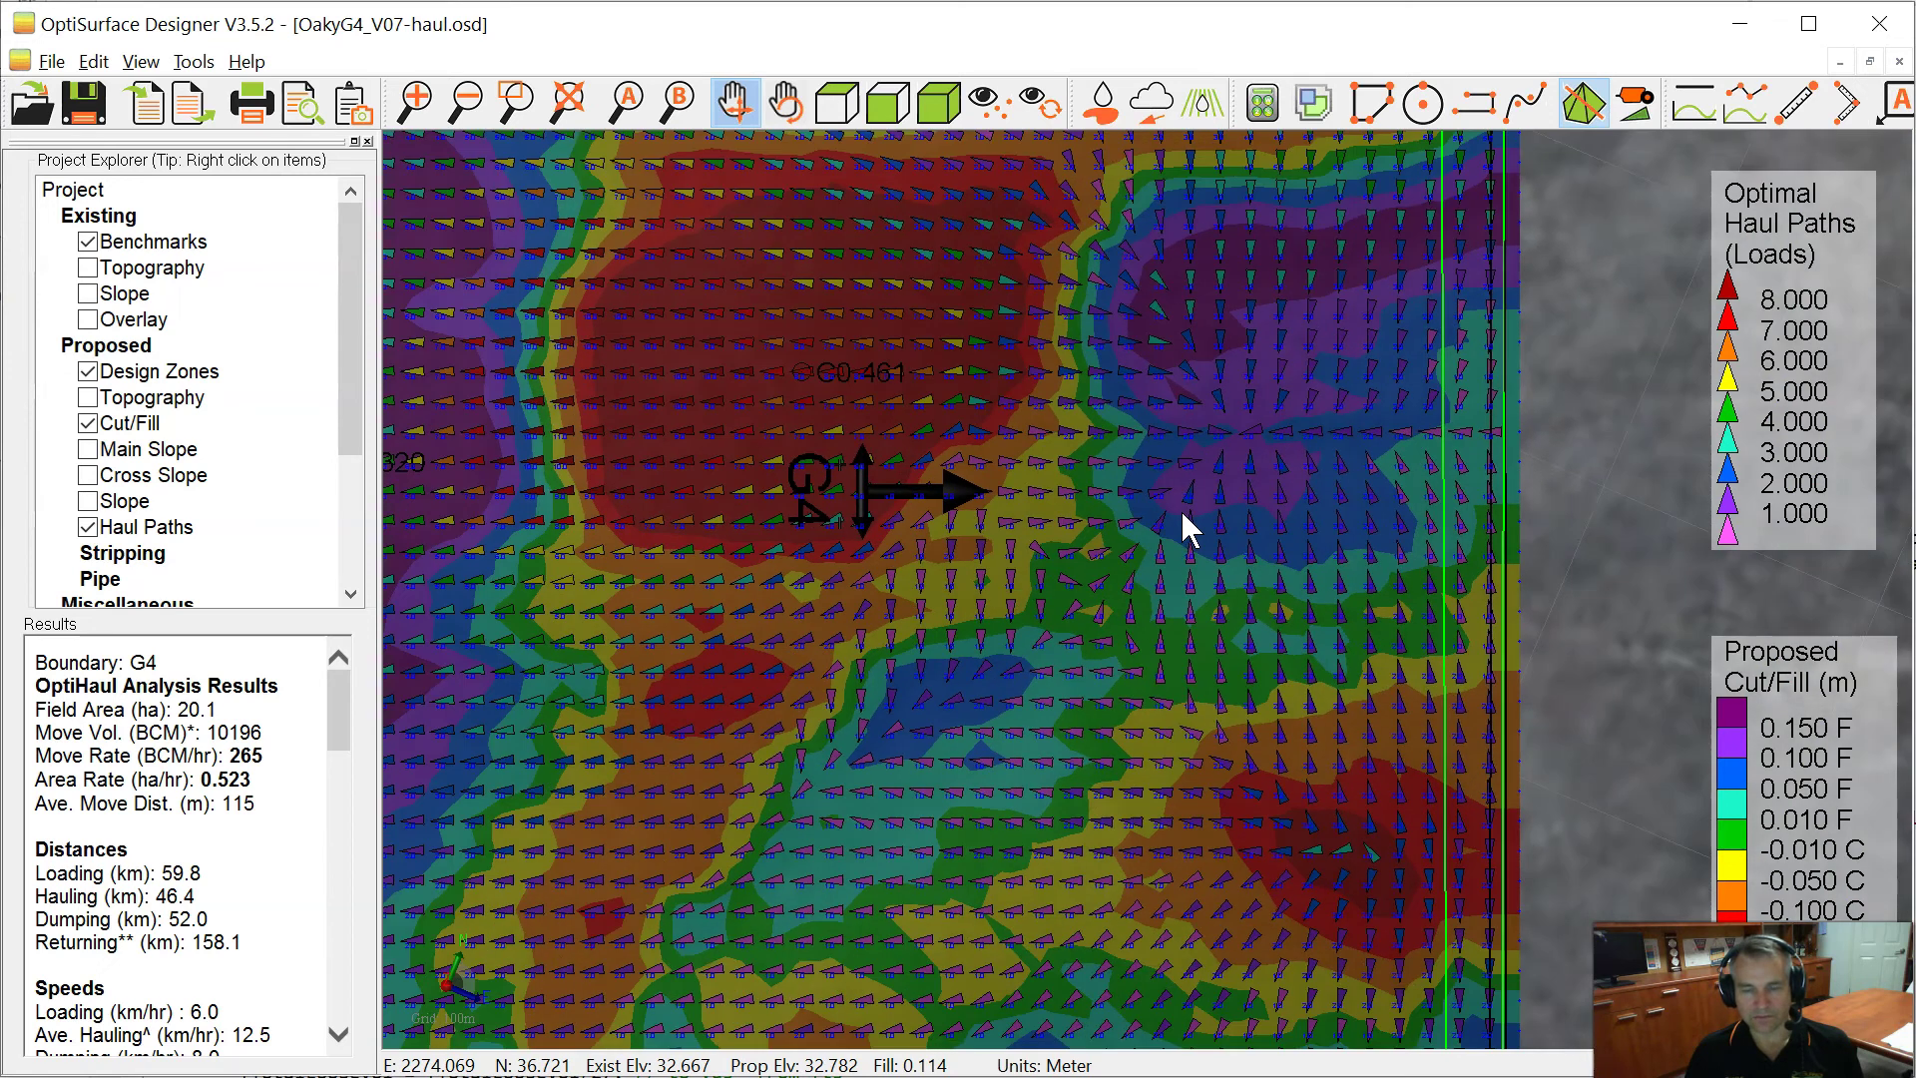
{"action": "left_click", "coordinate": [1113, 524]}
{"action": "left_click_drag", "start_coordinate": [1114, 526], "coordinate": [1225, 521]}
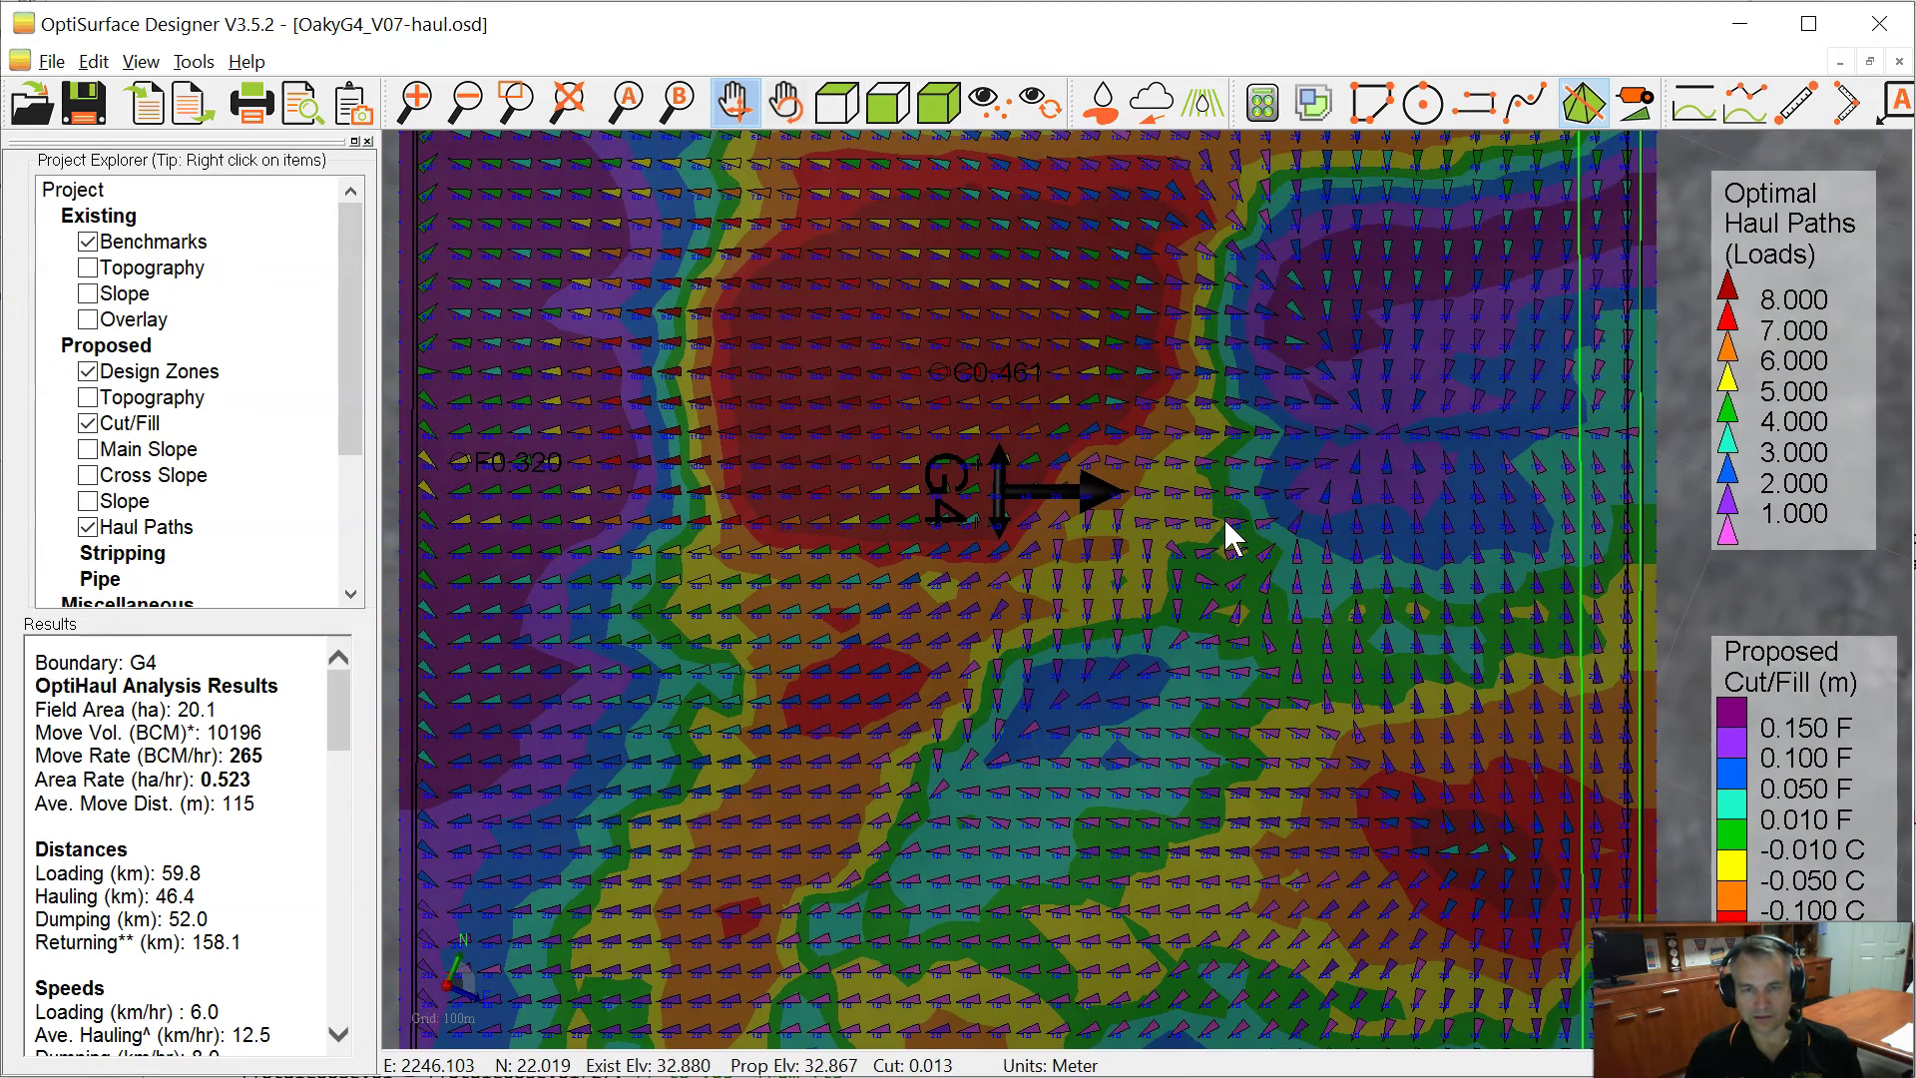